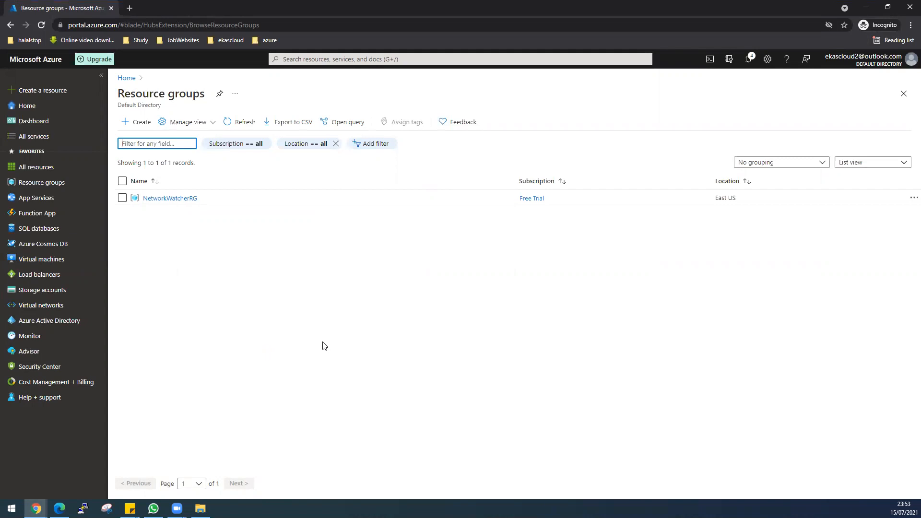
Create resource group East-US in (US) East US on the Free Trial subscription
mouse_move(41, 267)
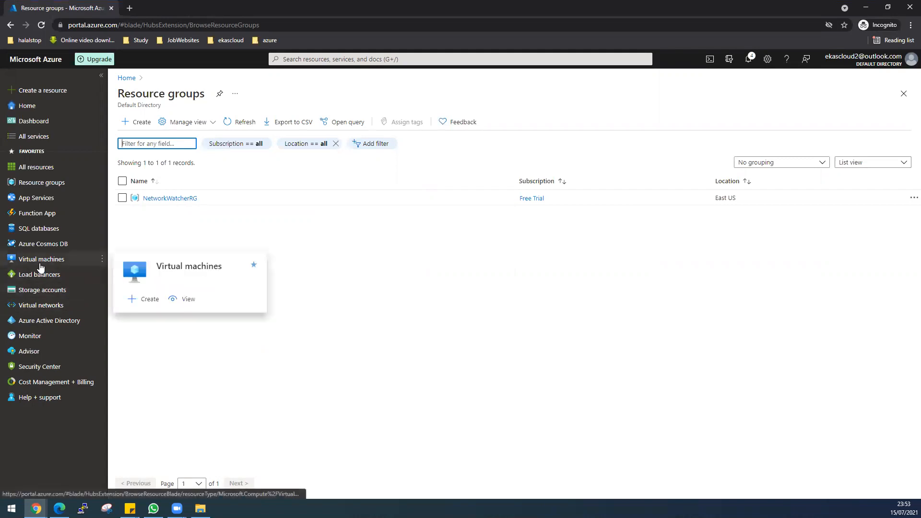
mouse_move(47, 184)
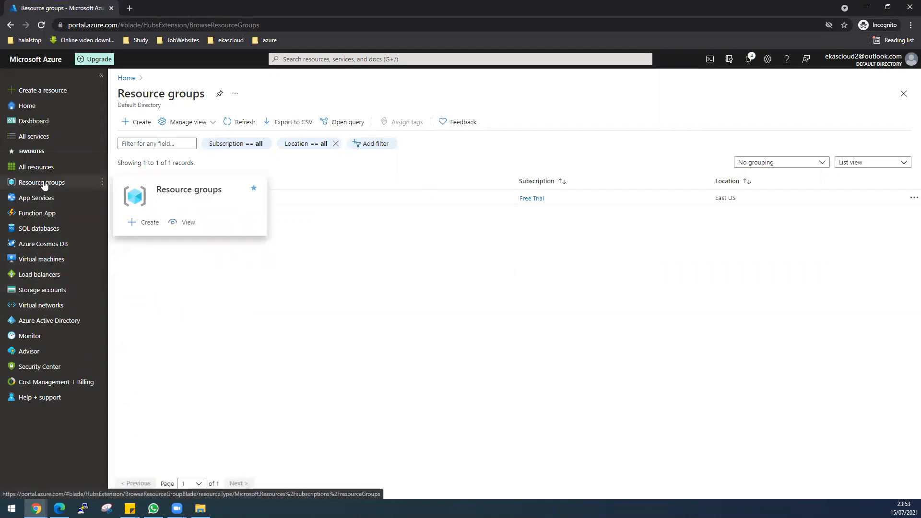
left_click(134, 122)
left_click(278, 216)
type("East")
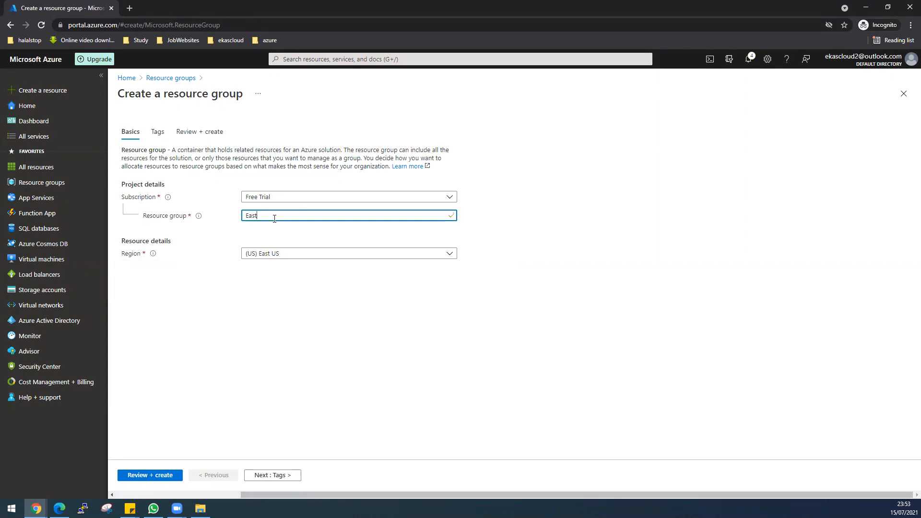
type("-US")
left_click(151, 475)
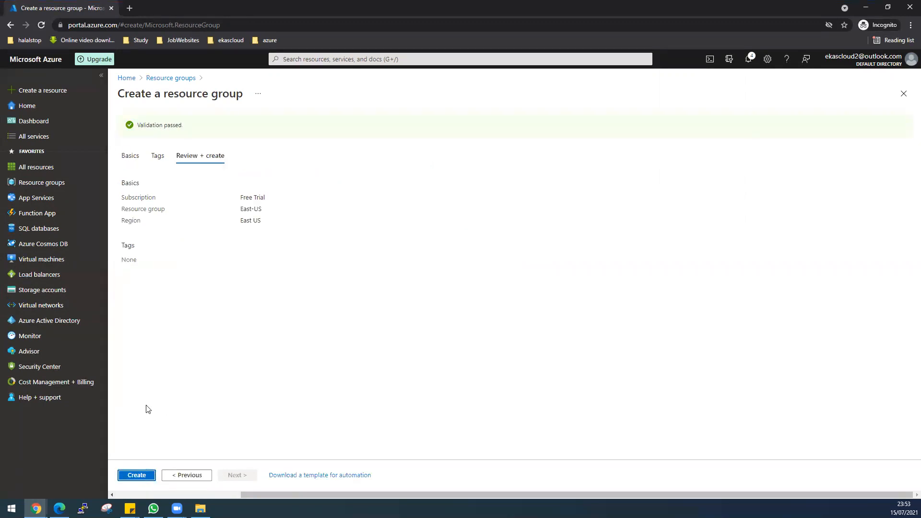
left_click(143, 476)
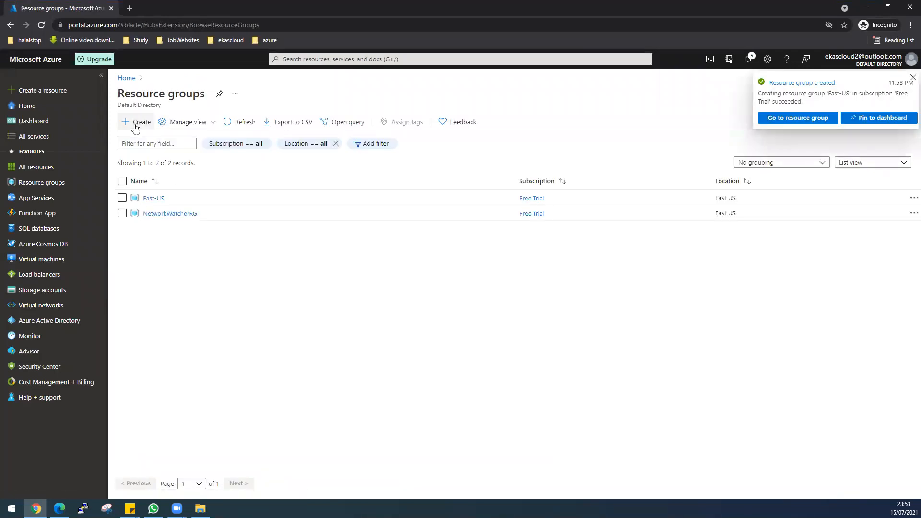
Fill in a resource group named West-US in region (US) West US and send it to review
left_click(136, 122)
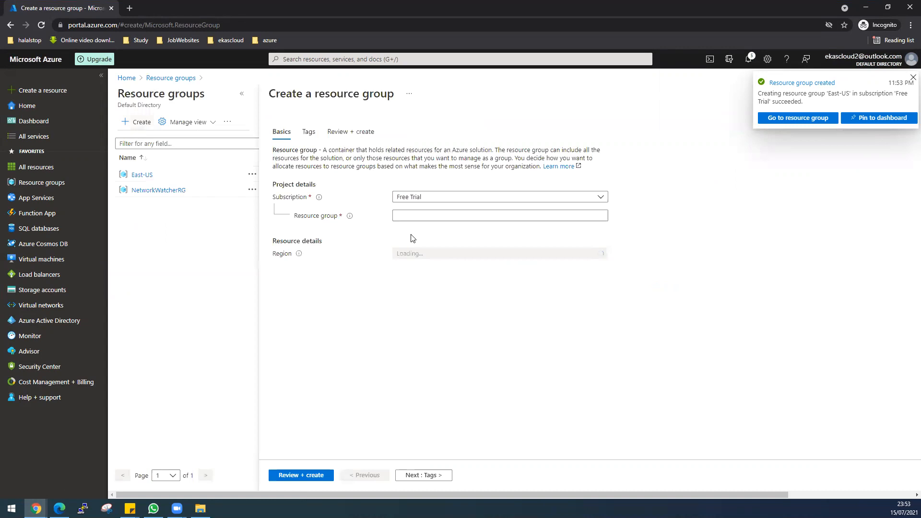
left_click(429, 214)
type("West")
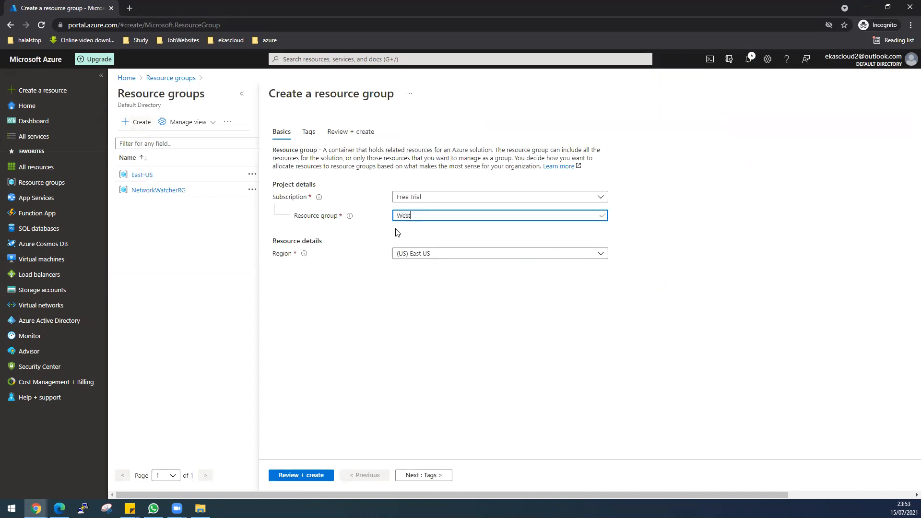
type("-US")
left_click(423, 258)
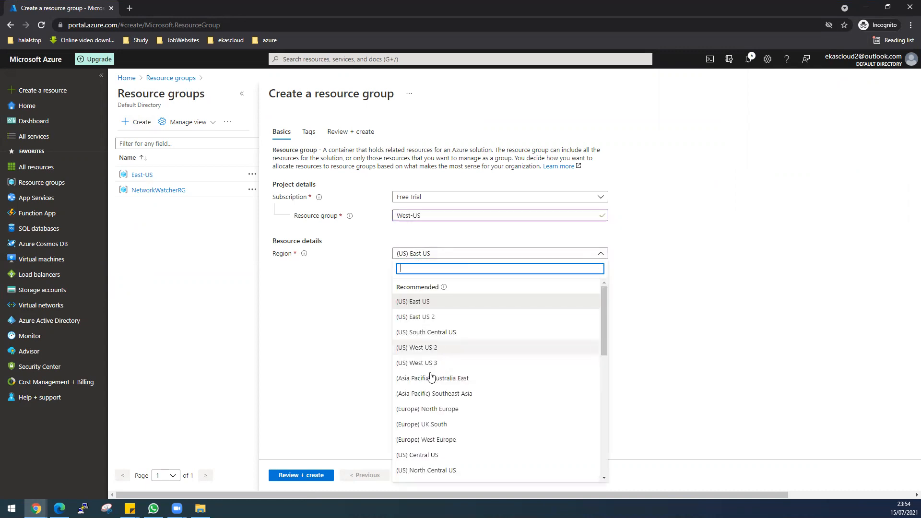
scroll(431, 454, "down", 1)
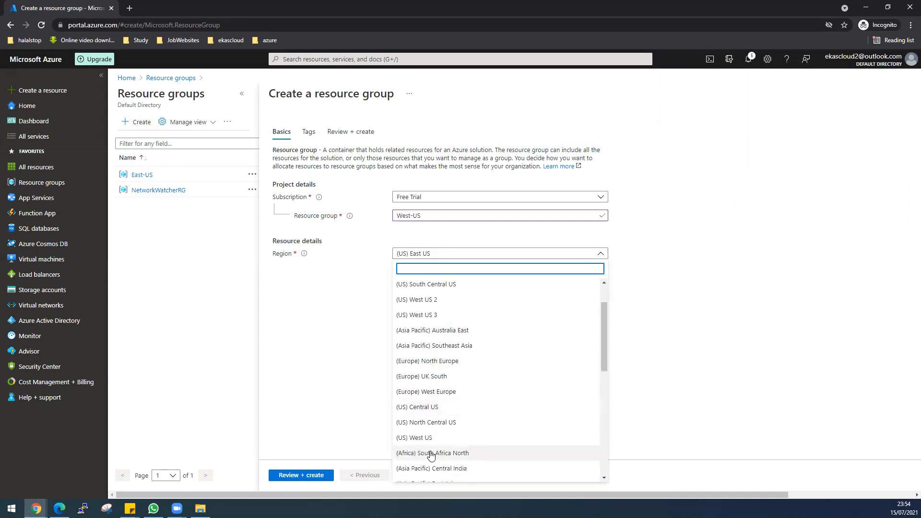
left_click(426, 438)
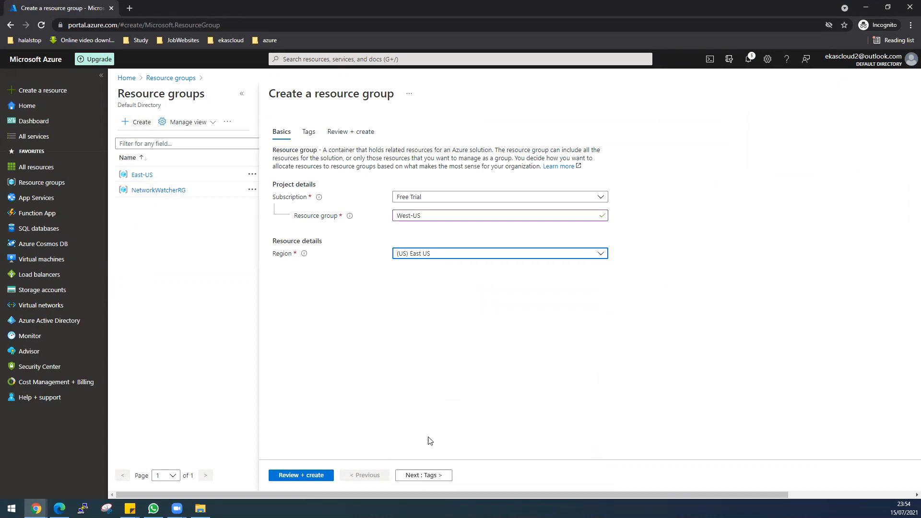
left_click(306, 476)
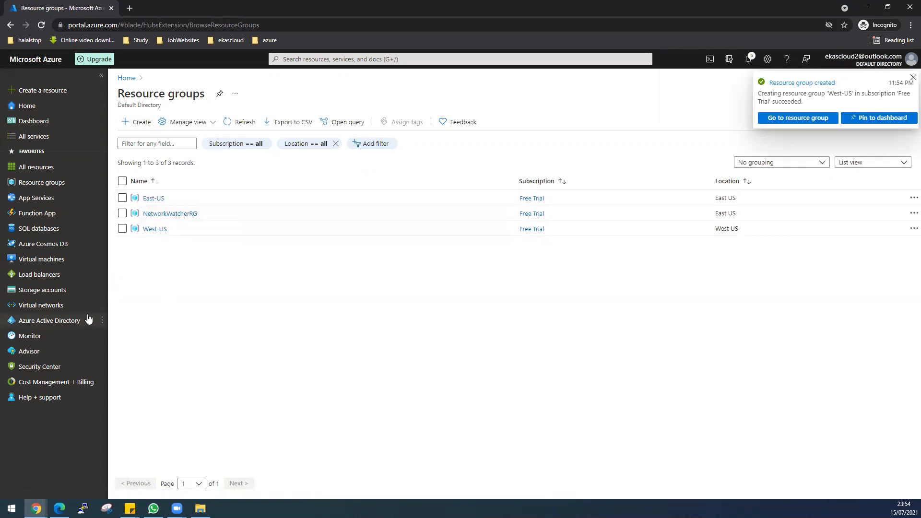
Start a new virtual network placed in the East-US resource group
left_click(57, 307)
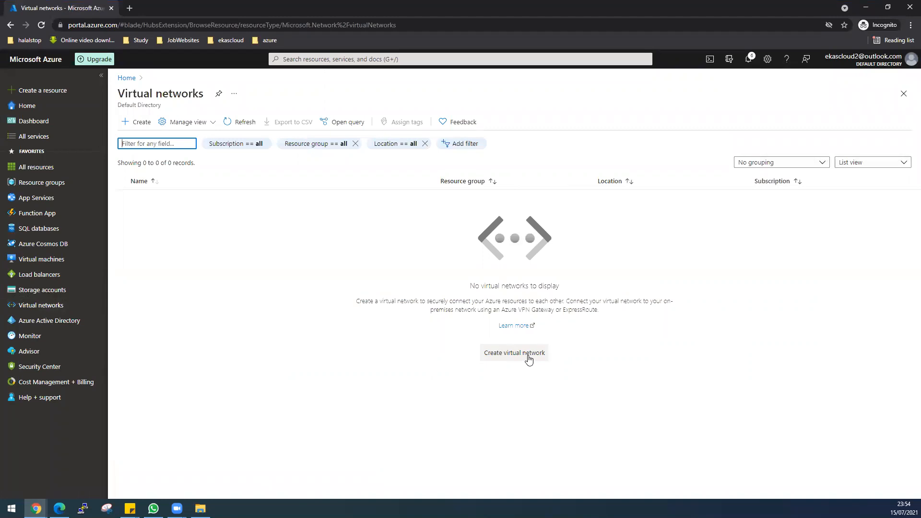
left_click(528, 355)
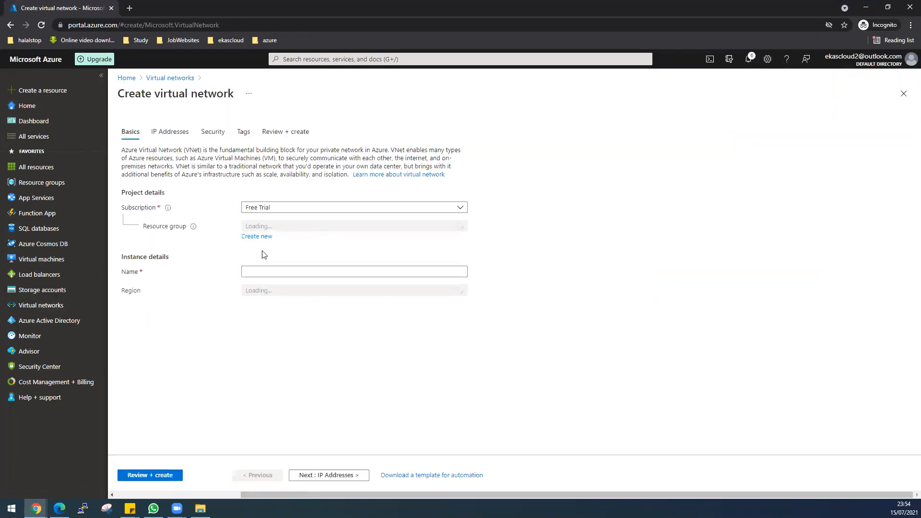
left_click(271, 227)
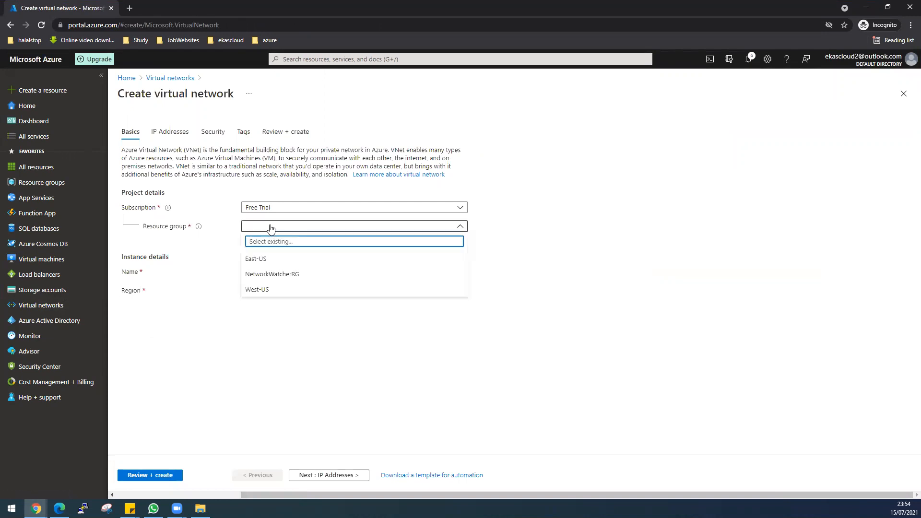
left_click(263, 259)
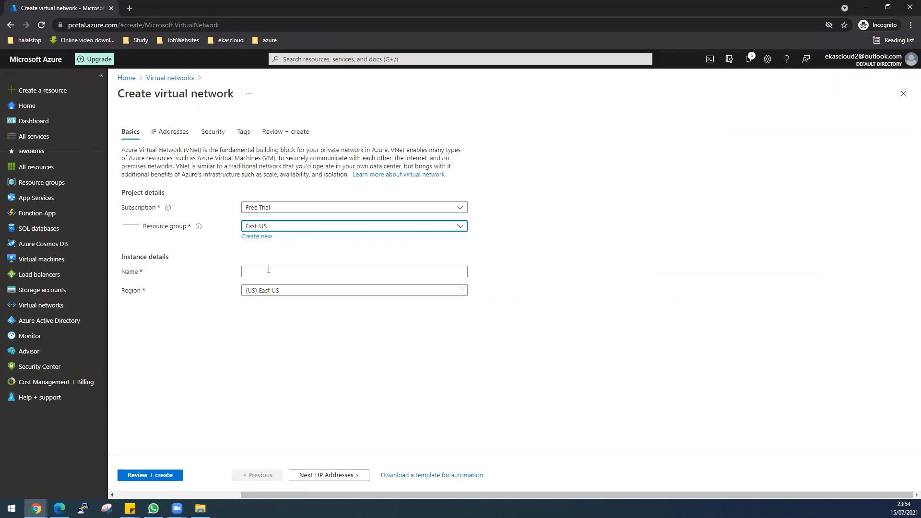
Name the virtual network EastUsVirtualNetwork and continue to IP address settings
left_click(268, 270)
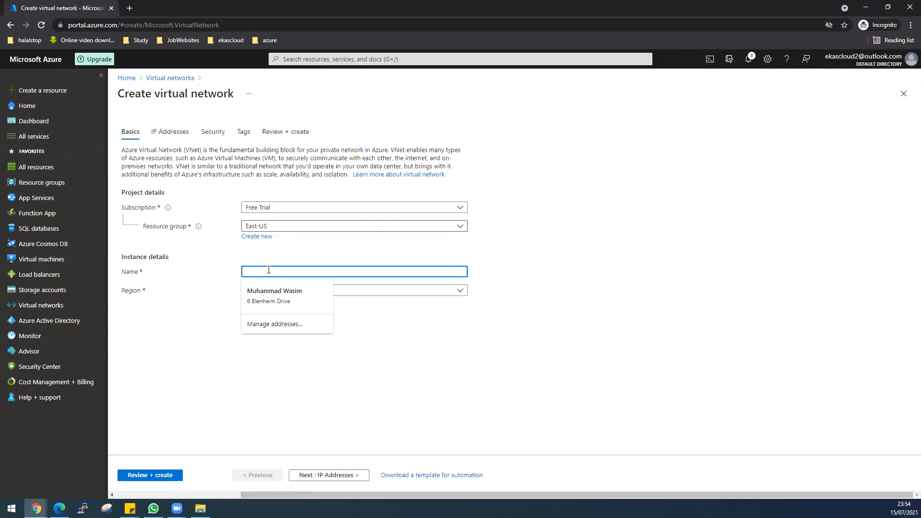
type("East0")
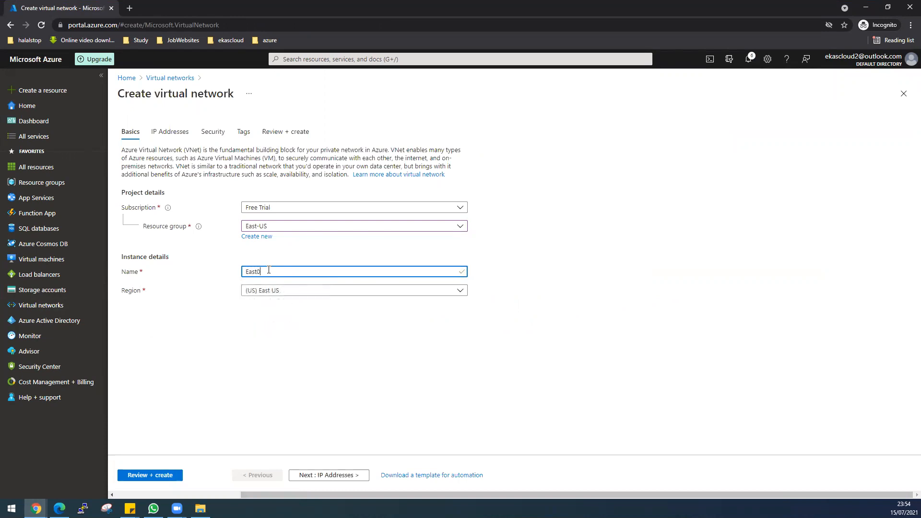
key("BackSpace")
type("-US")
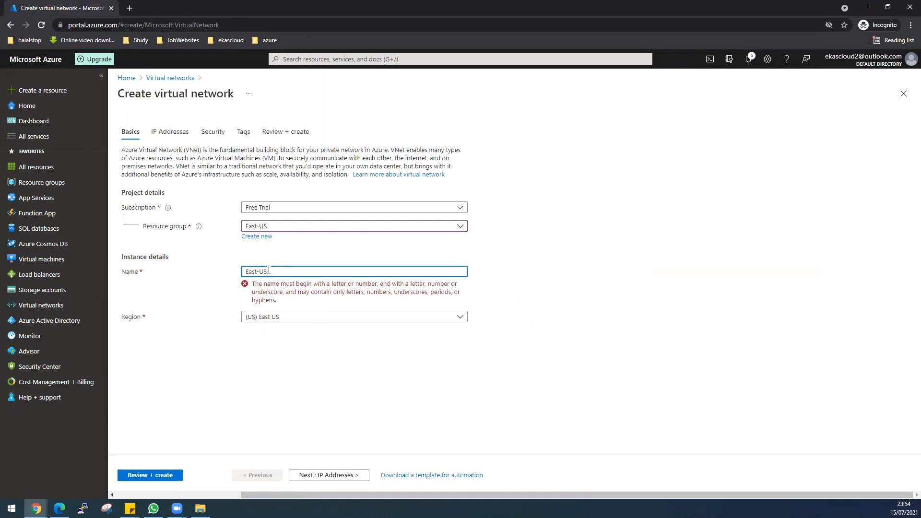
key("BackSpace")
key("BackSpace")
type("UsV")
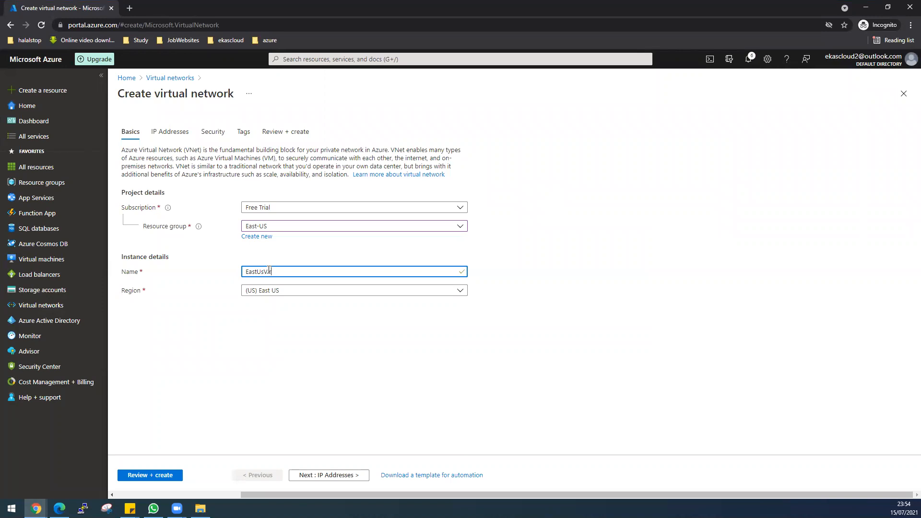
type("iru")
key("BackSpace")
type("tualNetwork")
left_click(350, 476)
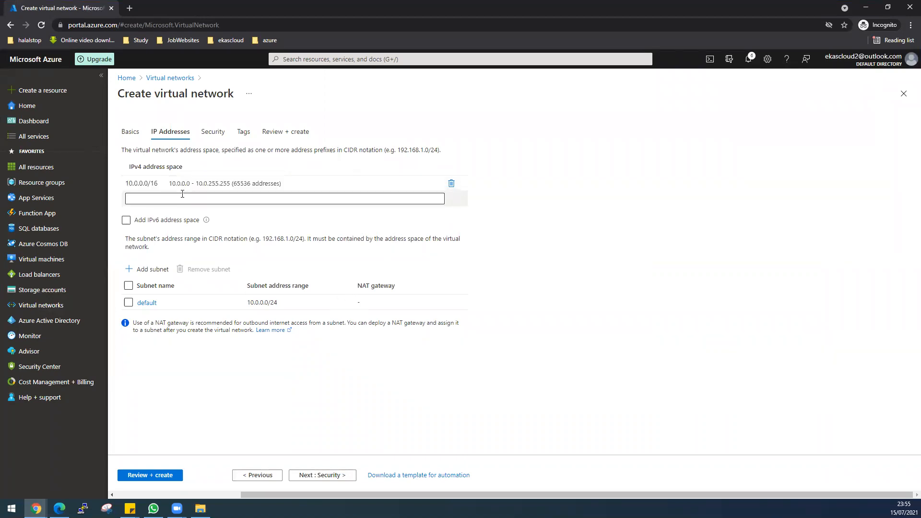
Begin a new subnet with address range 10.0.1.0/24
left_click(161, 271)
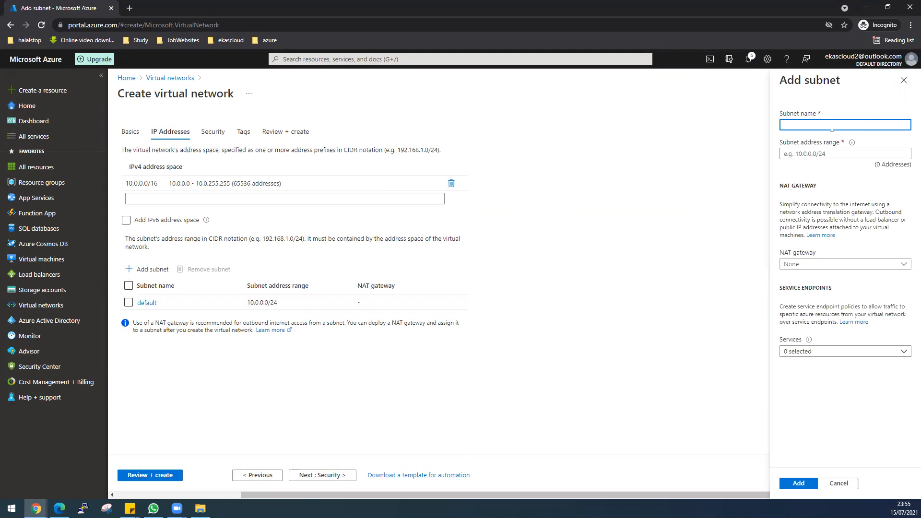
type("10.0")
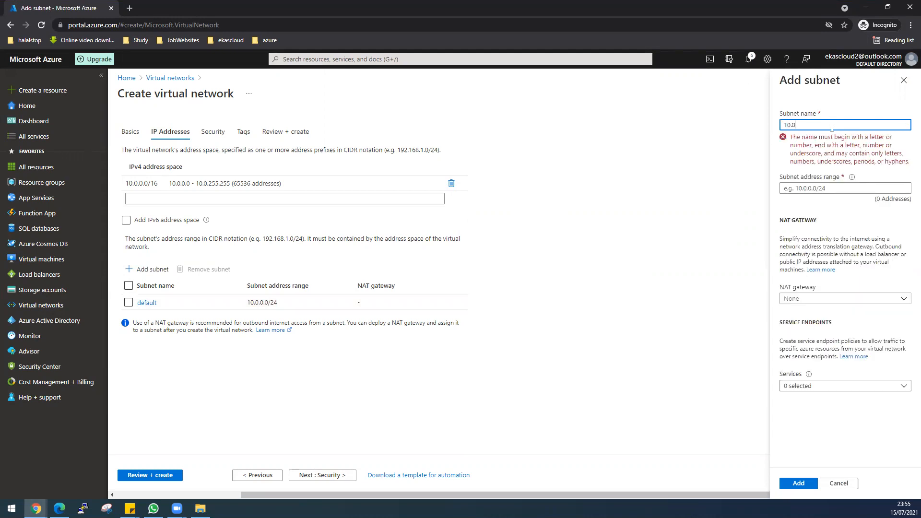
type(".1.0/24")
left_click_drag(831, 127, 782, 126)
right_click(786, 125)
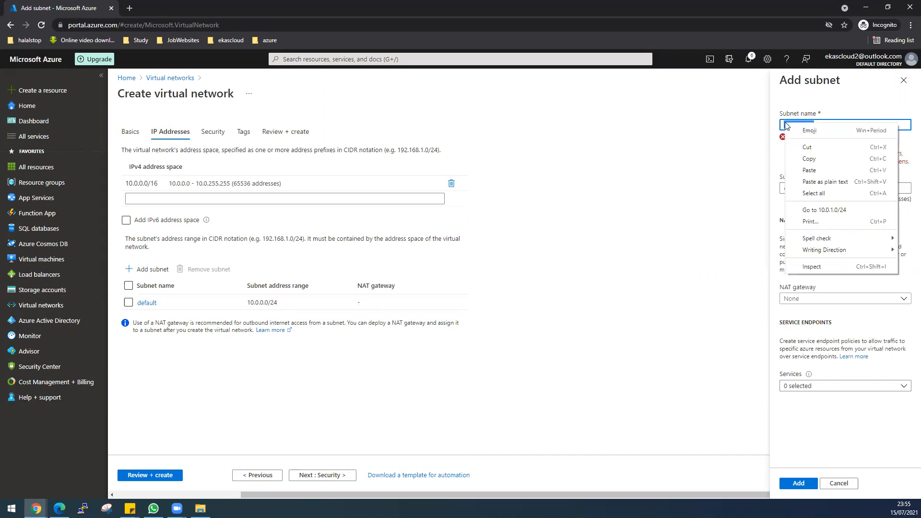
left_click(809, 158)
left_click(808, 187)
right_click(808, 187)
left_click(825, 259)
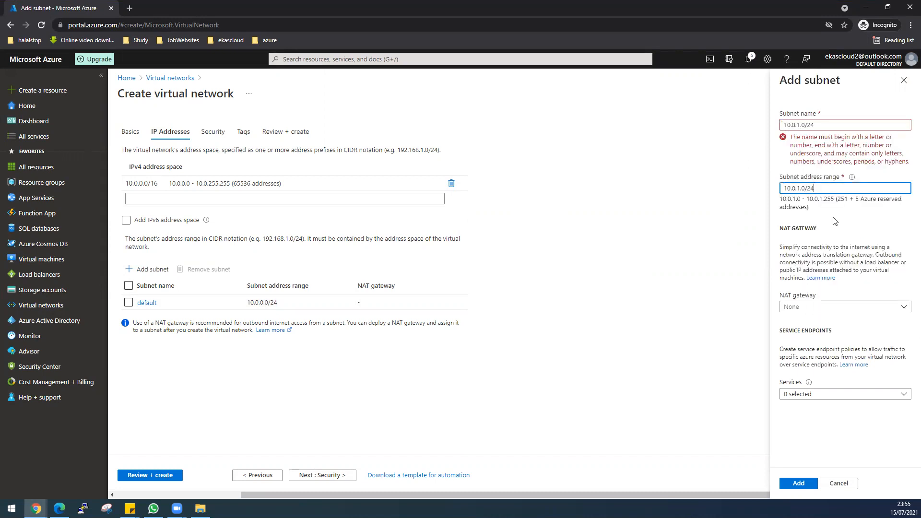
Name the subnet PublicEastUSSubnet and add it to the network
left_click_drag(821, 125, 773, 125)
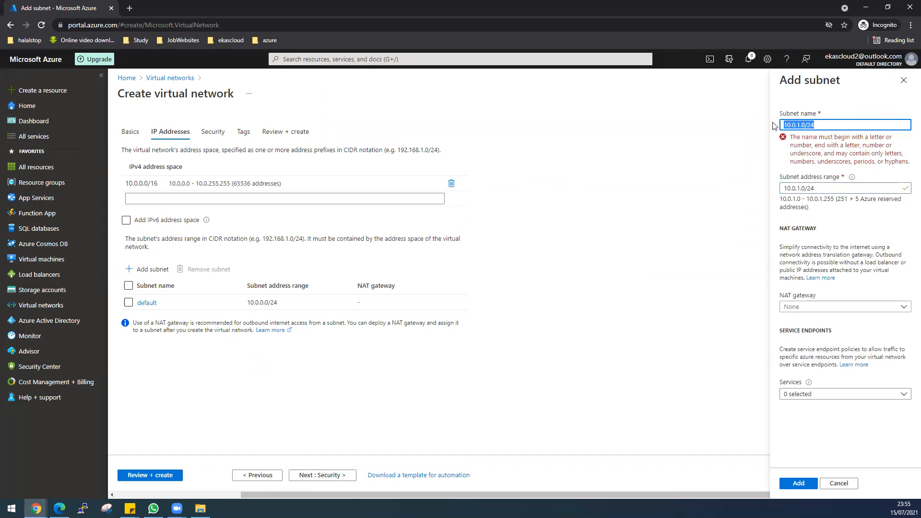
type("East")
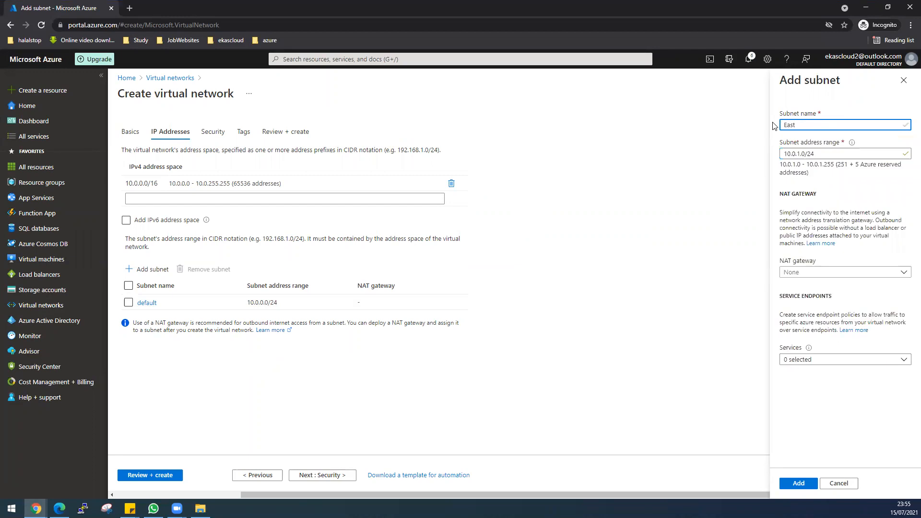
type("US")
type("Subnet")
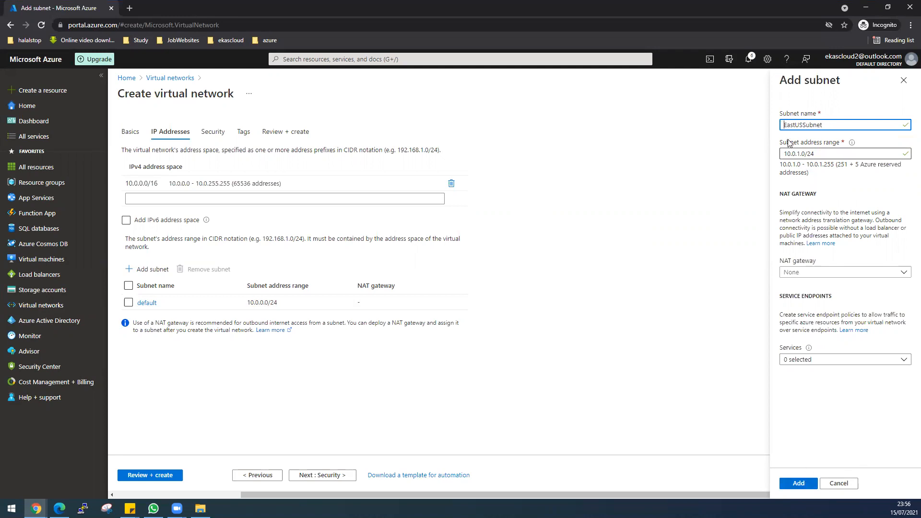
type("blic")
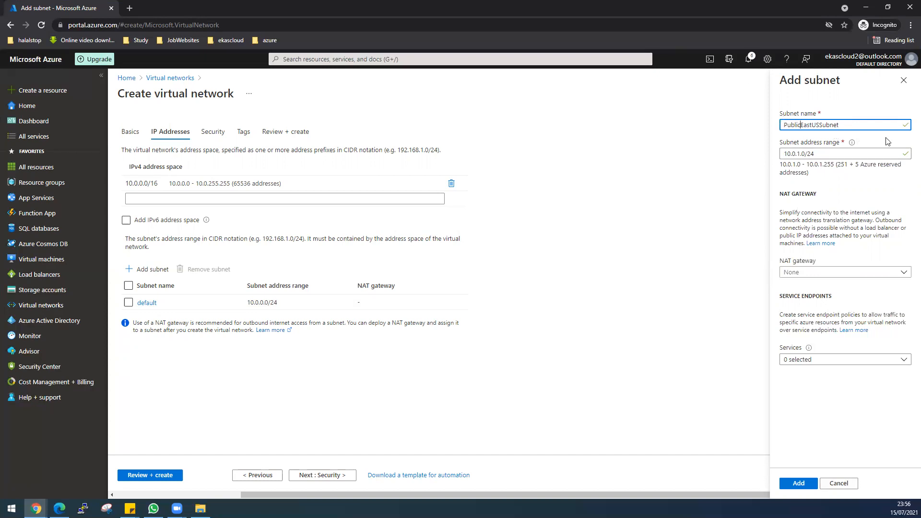
left_click(799, 483)
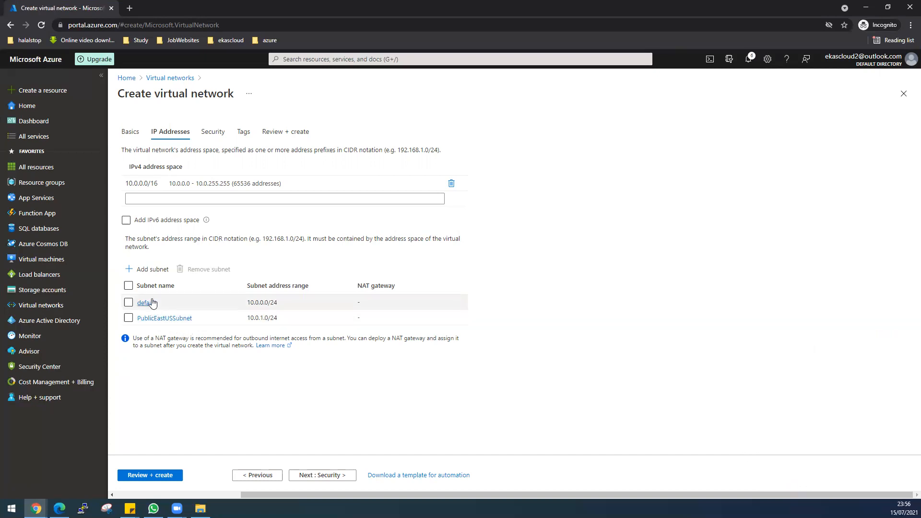
Add a subnet named PrivateEastUSSubnet with address range 10.0.2.0/24
left_click(153, 273)
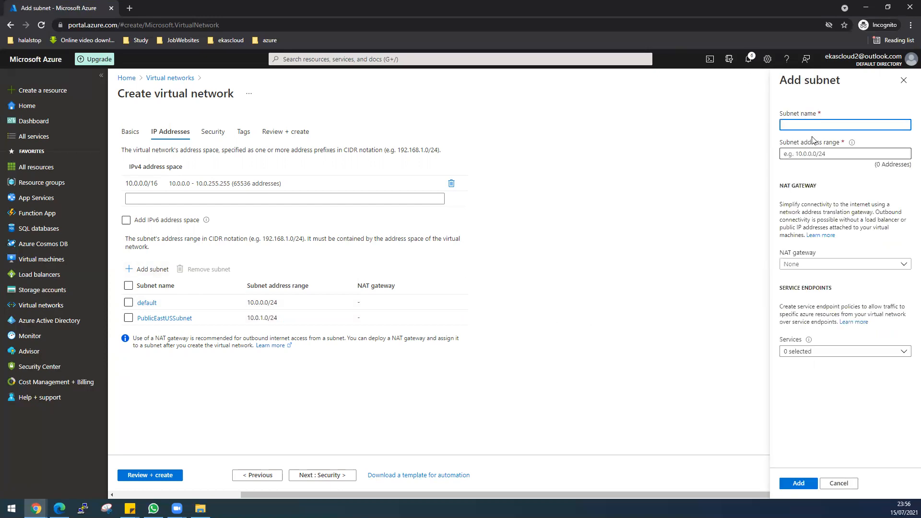
type("Private")
type("EastUSSubnet")
left_click(808, 154)
type("1")
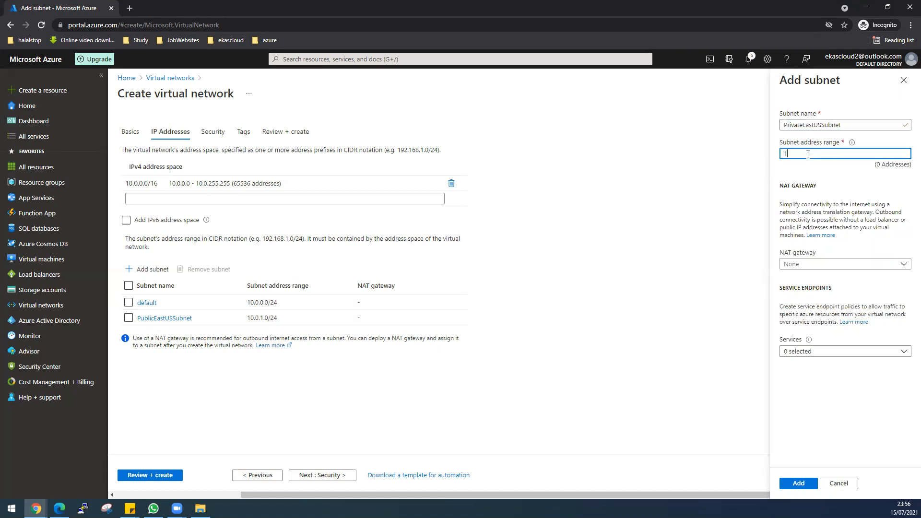
type("0")
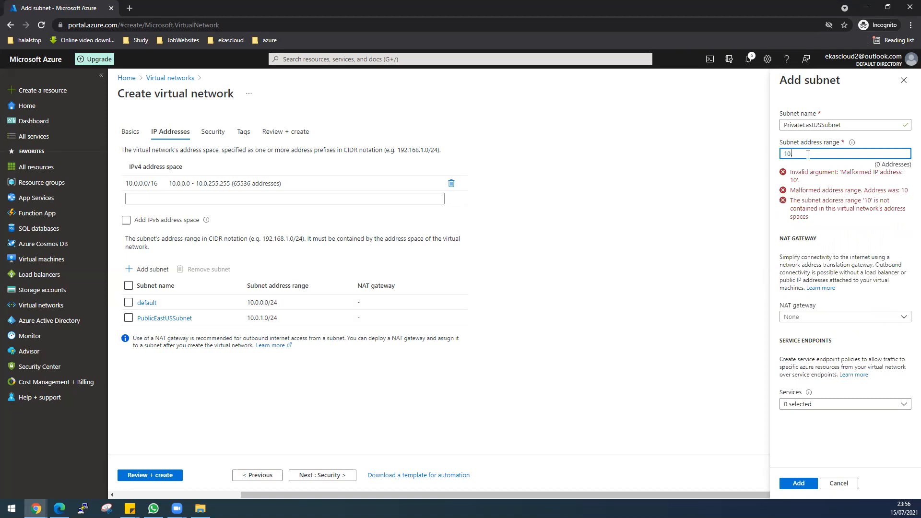
type(".0.")
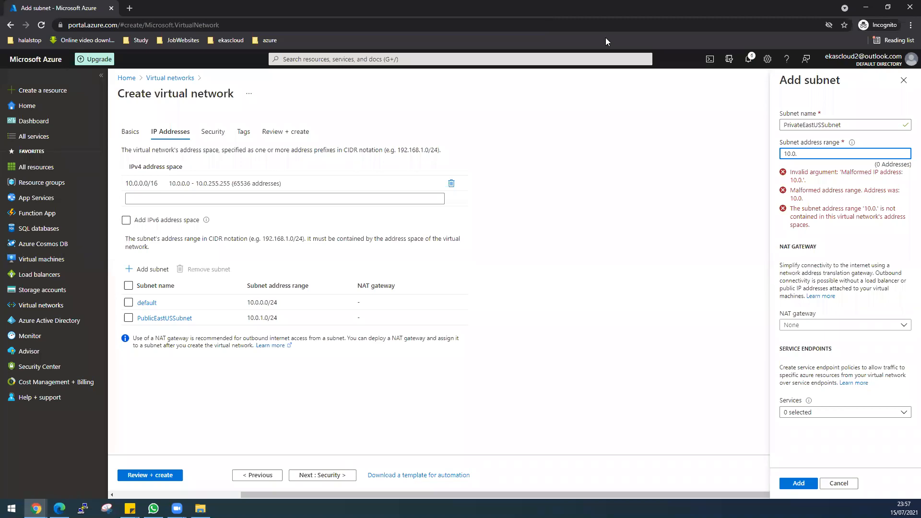
key("BackSpace")
type("3")
type("0/2")
type("4")
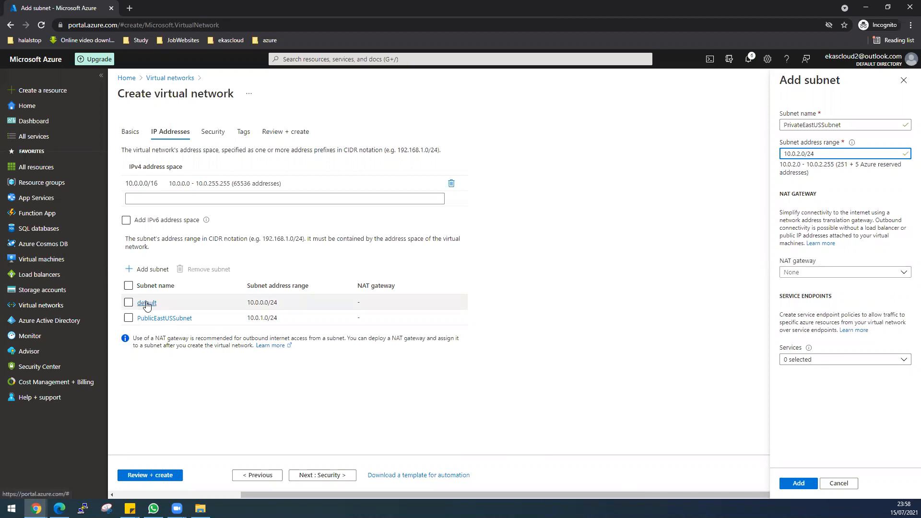
left_click(798, 484)
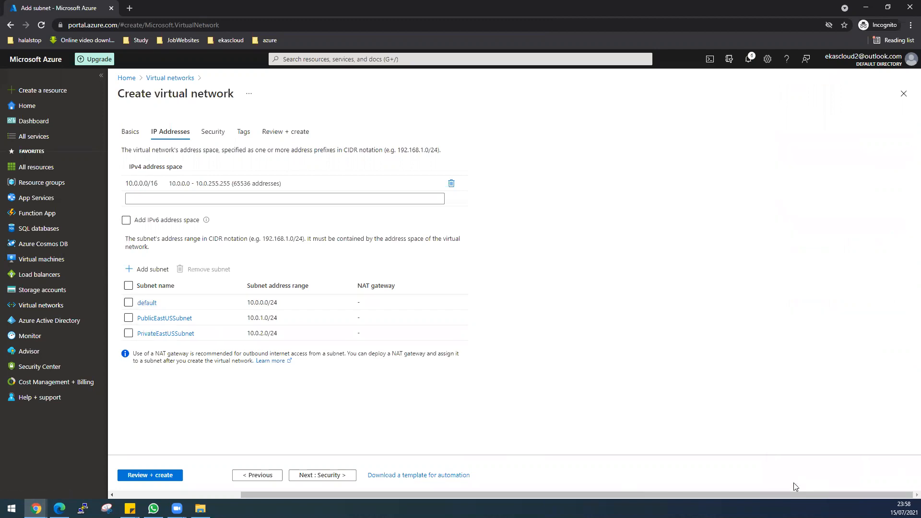
Remove the default subnet, then review and deploy EastUsVirtualNetwork
left_click(129, 302)
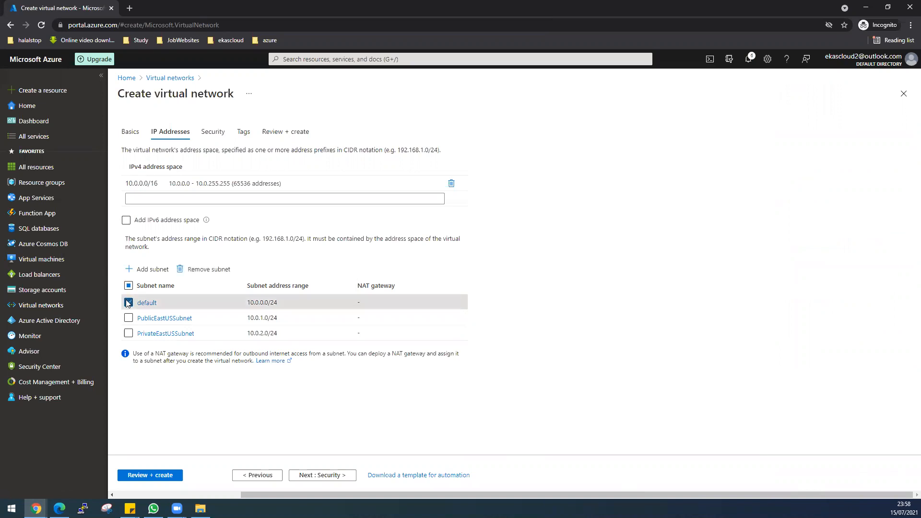
left_click(194, 272)
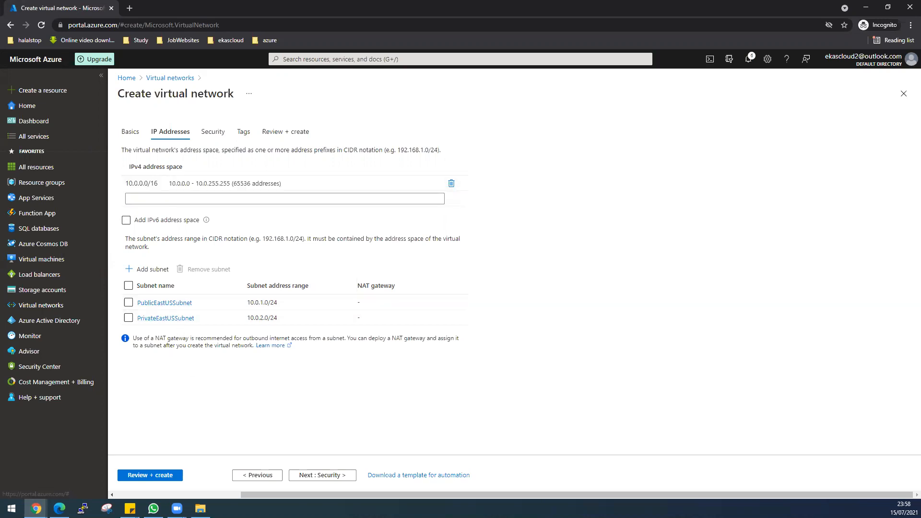
left_click(154, 476)
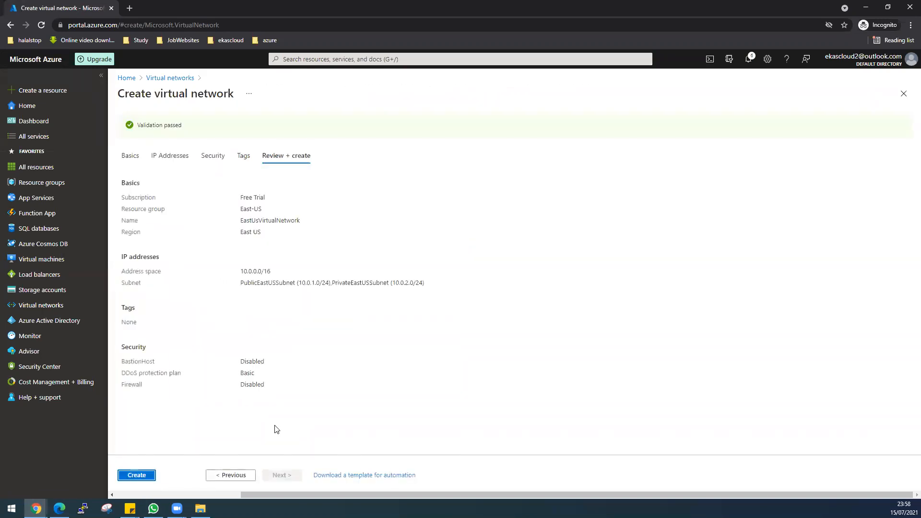
left_click(132, 474)
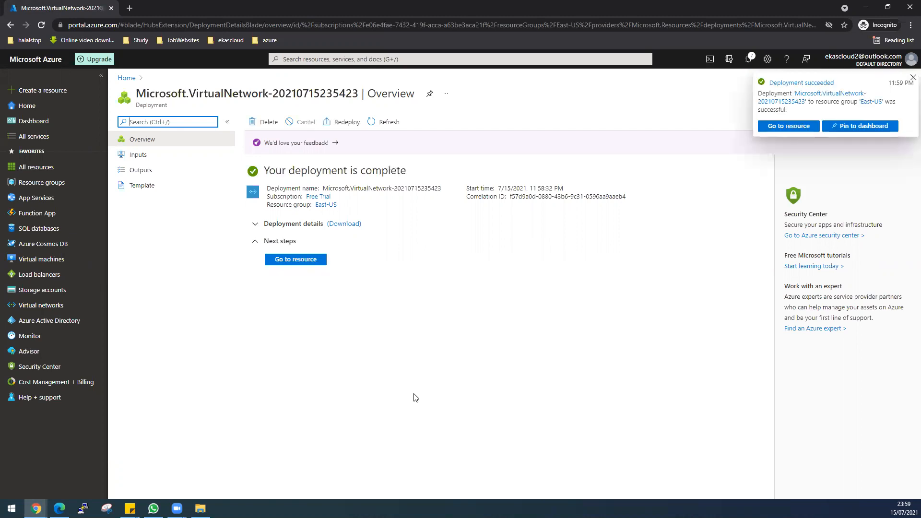
Open the deployed EastUsVirtualNetwork and refresh its overview page
left_click(796, 127)
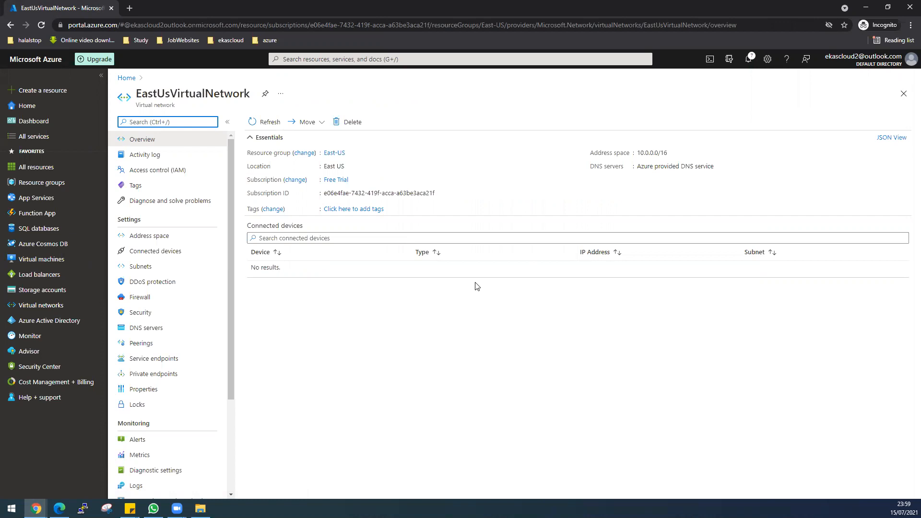
left_click(265, 122)
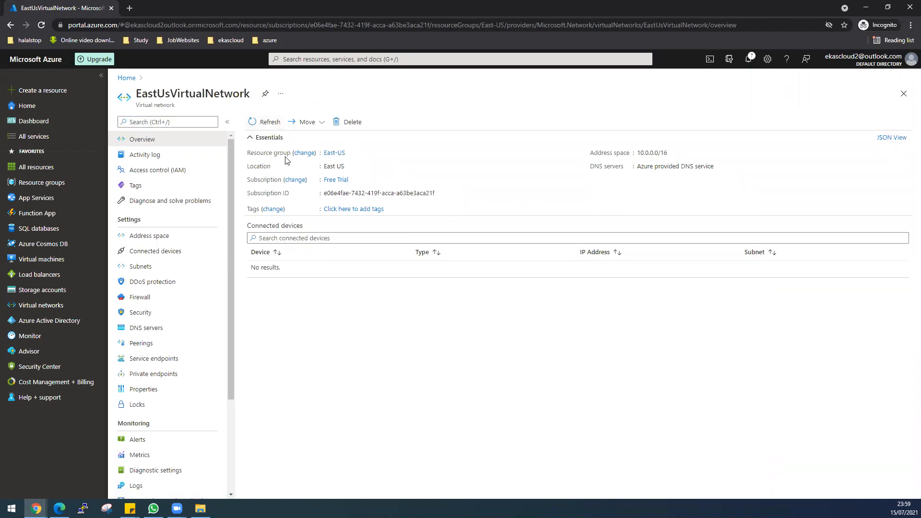
left_click(264, 122)
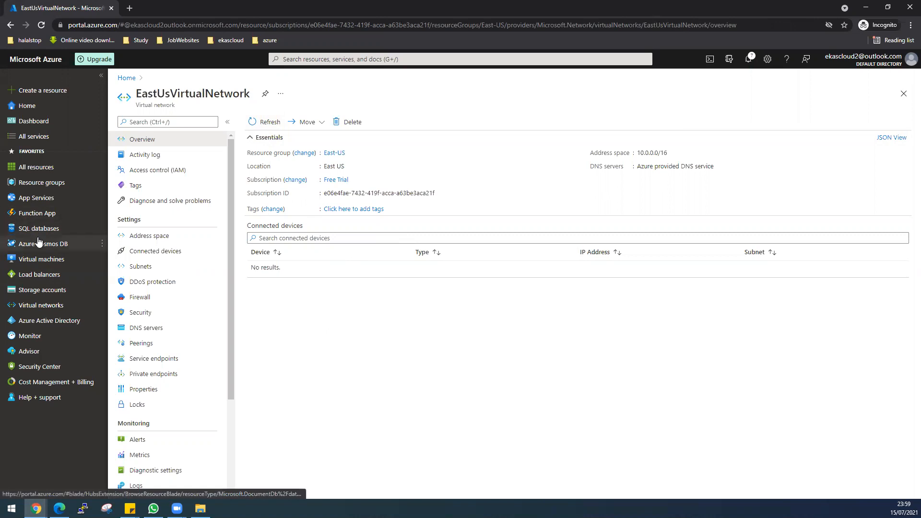
left_click(307, 59)
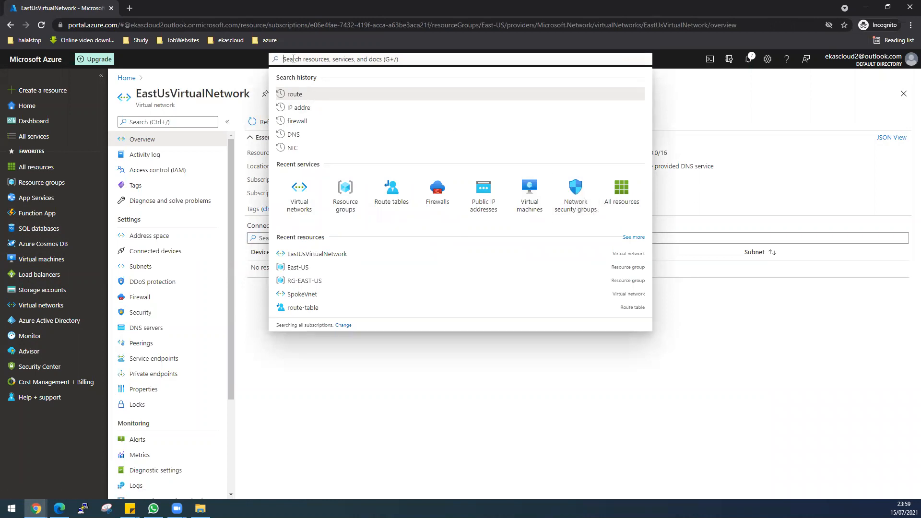
Start a new network security group in the East-US resource group
type("Net")
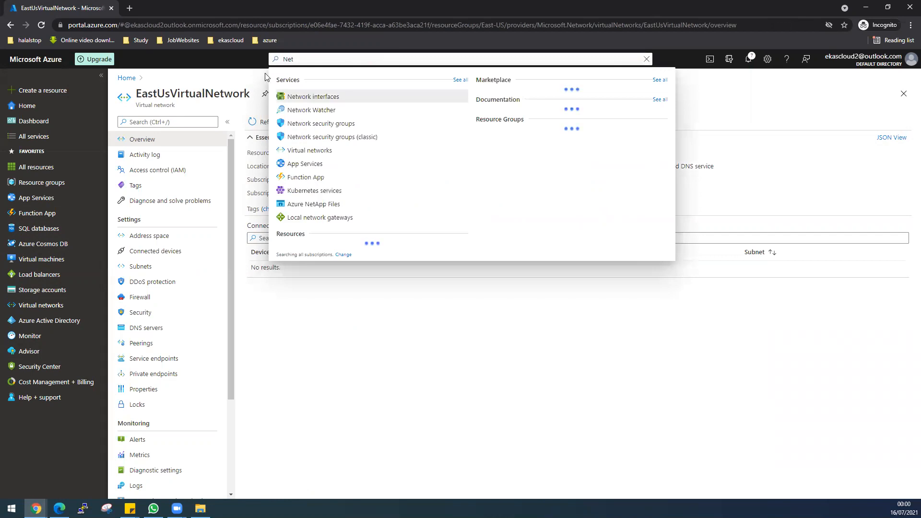
left_click(315, 126)
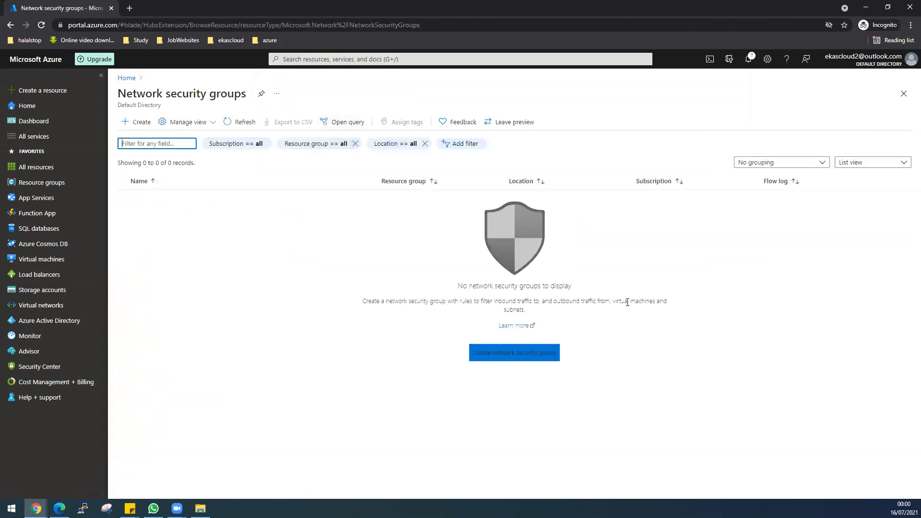
left_click(526, 355)
left_click(278, 185)
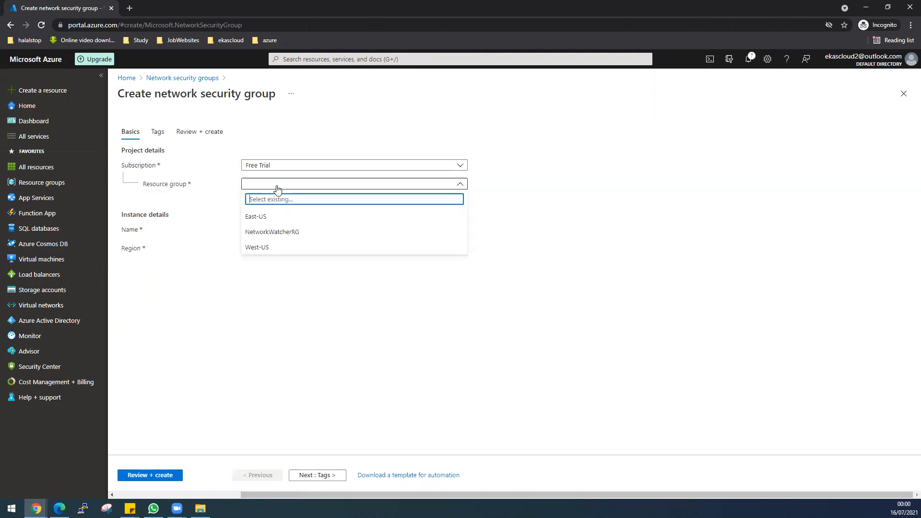
left_click(272, 217)
Name the security group EastUsNSGPublic and submit it for validation
left_click(268, 228)
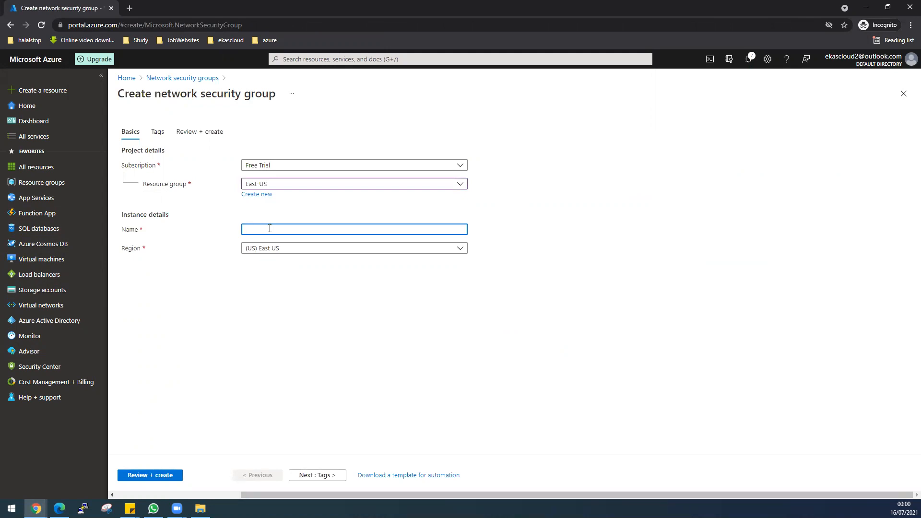
type("N")
type("G")
key("Home")
type("EASTUS-")
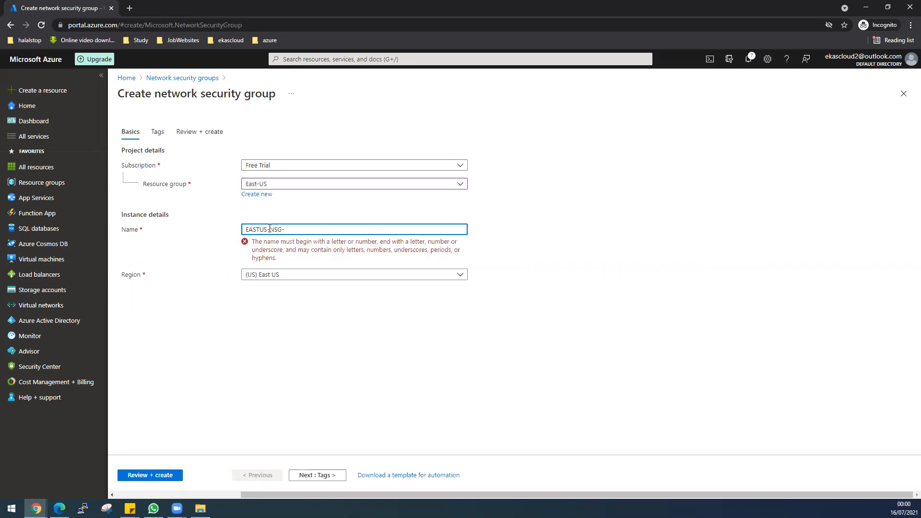
key("BackSpace")
key("BackSpace")
key("BackSpace")
key("BackSpace")
key("BackSpace")
key("BackSpace")
type("east")
key("BackSpace")
key("BackSpace")
key("BackSpace")
key("BackSpace")
type("astUsNSG")
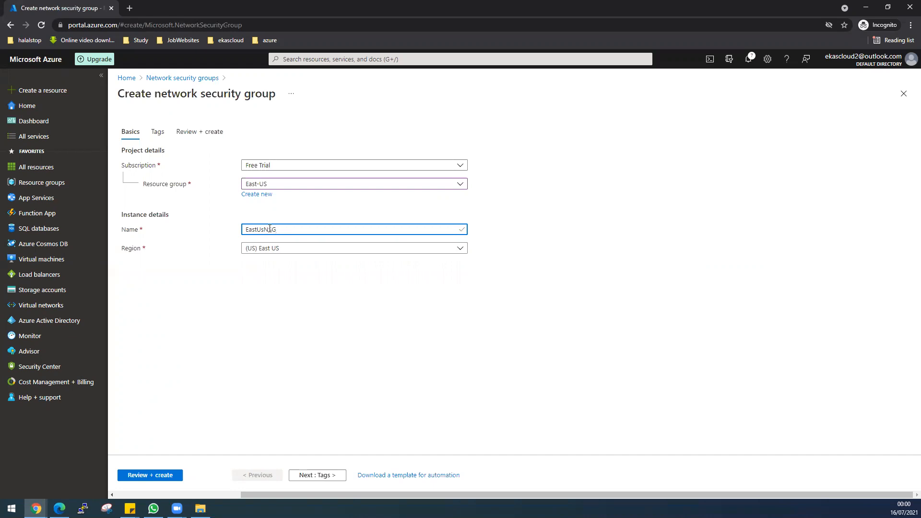
type("Public")
left_click(151, 476)
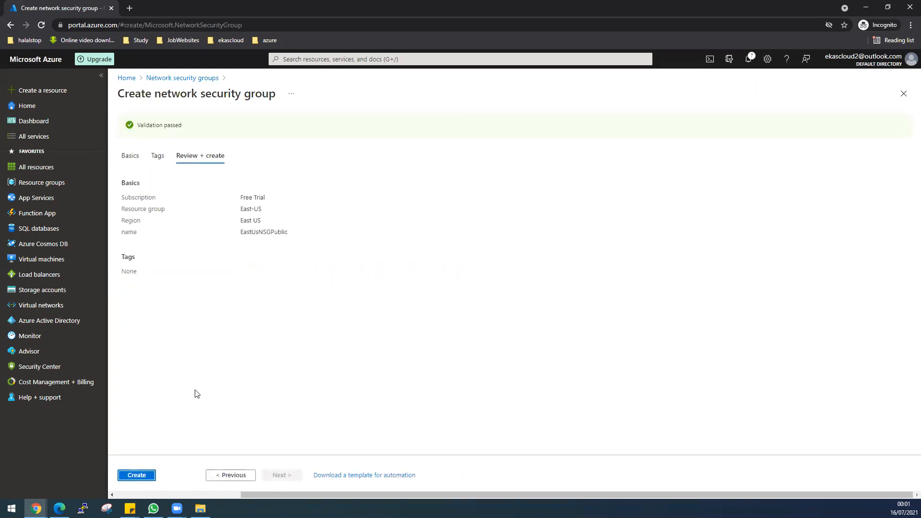
Create EastUsNSGPublic and open its overview once deployment finishes
left_click(145, 476)
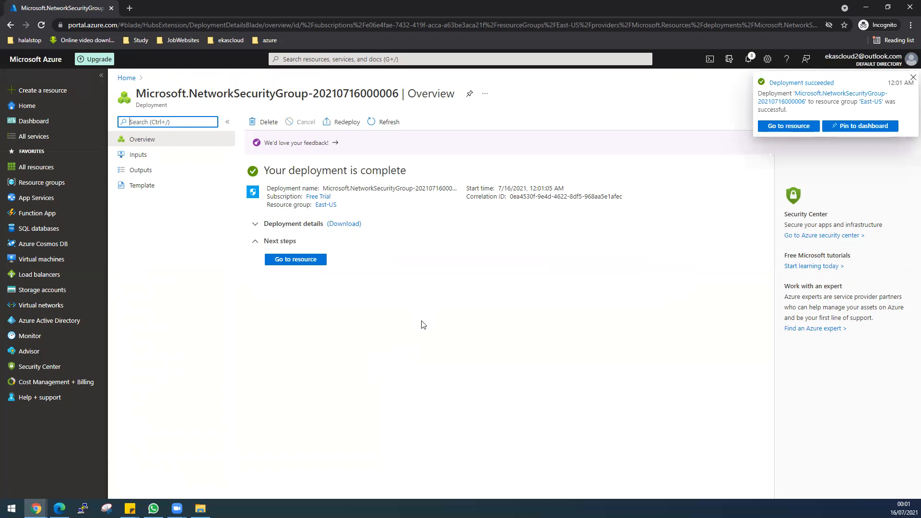
left_click(798, 126)
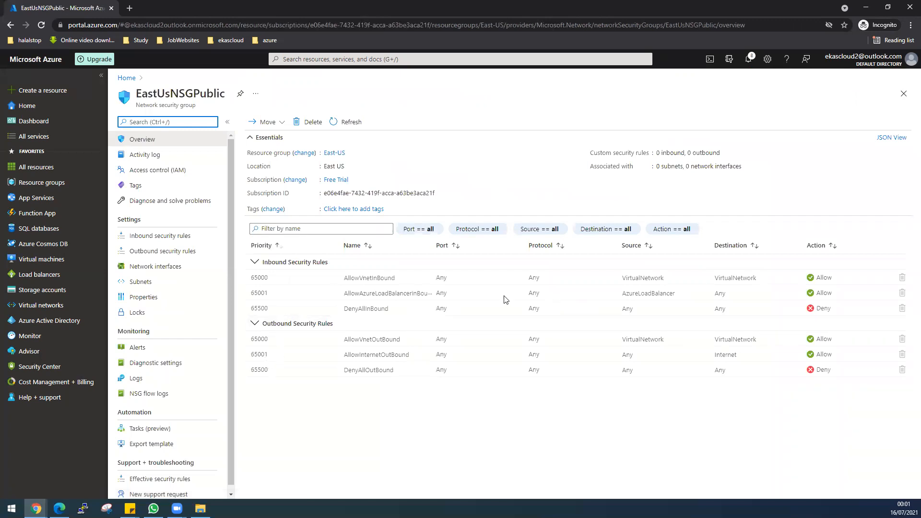
Start an inbound rule with destination Any, service Custom and destination port ranges *
left_click(183, 237)
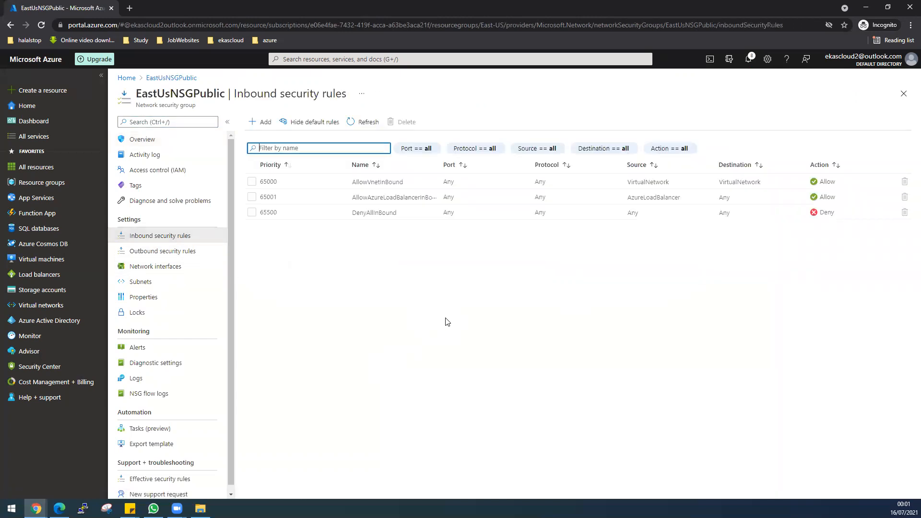
left_click(260, 127)
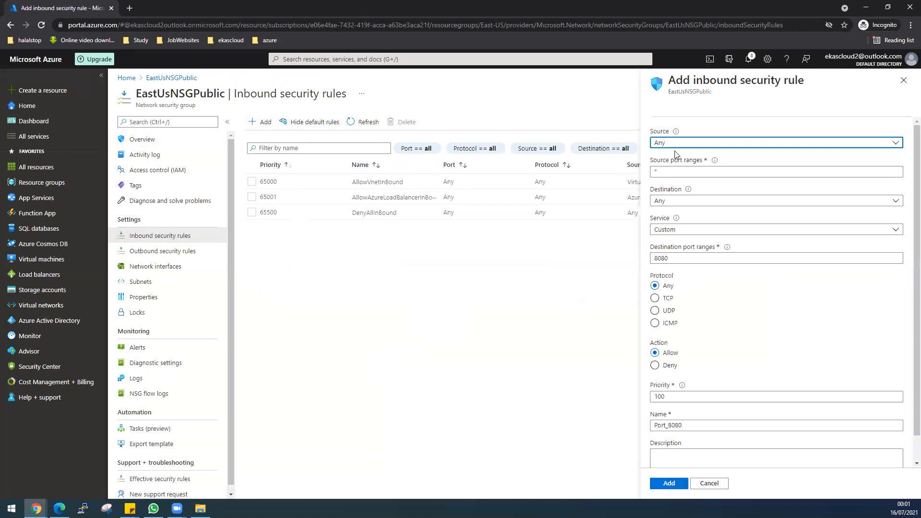
left_click(677, 205)
left_click(678, 205)
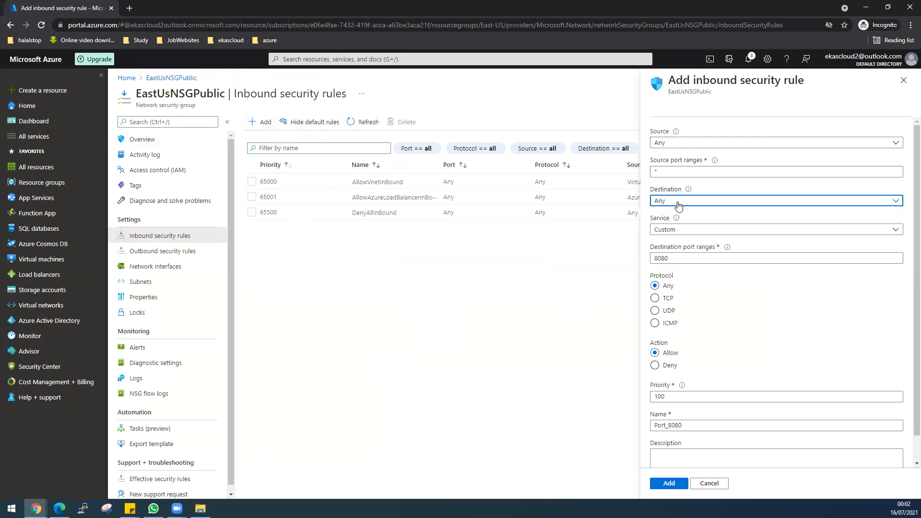
left_click(689, 234)
left_click(689, 235)
left_click_drag(679, 260, 650, 261)
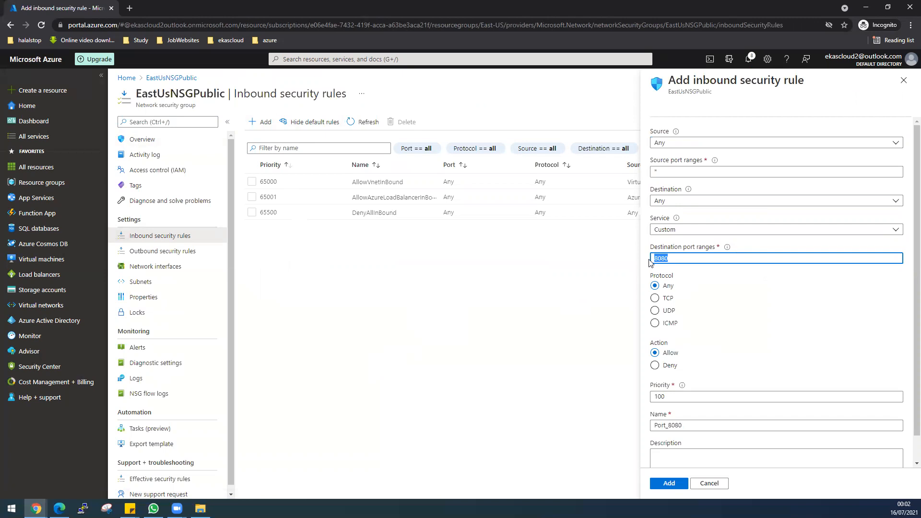
type("*")
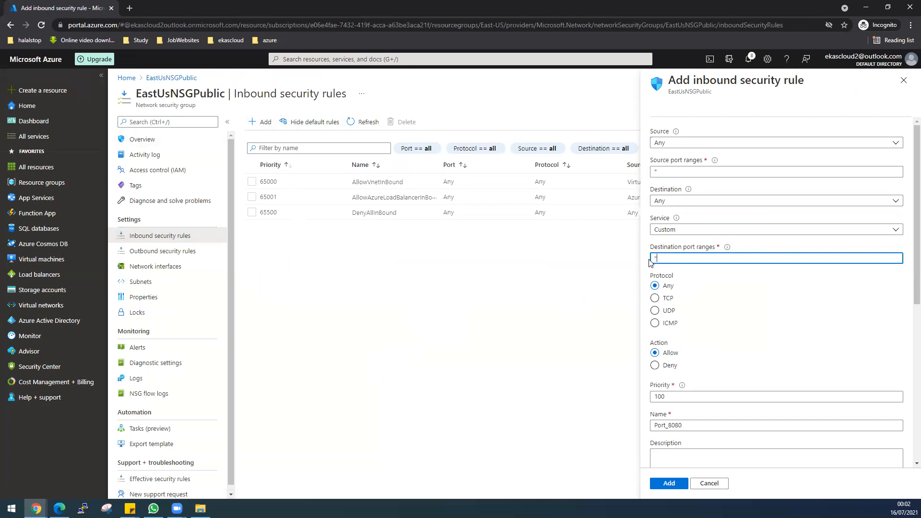
scroll(683, 401, "down", 1)
Rename the rule from Port_8080 to AllowALL and add it at priority 100
double_click(679, 378)
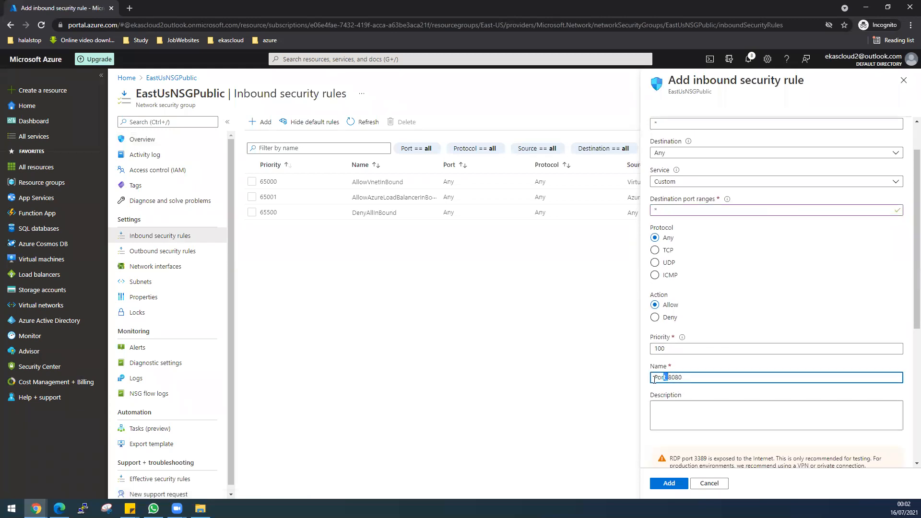
left_click(679, 378)
left_click_drag(679, 378, 649, 380)
type("Allow")
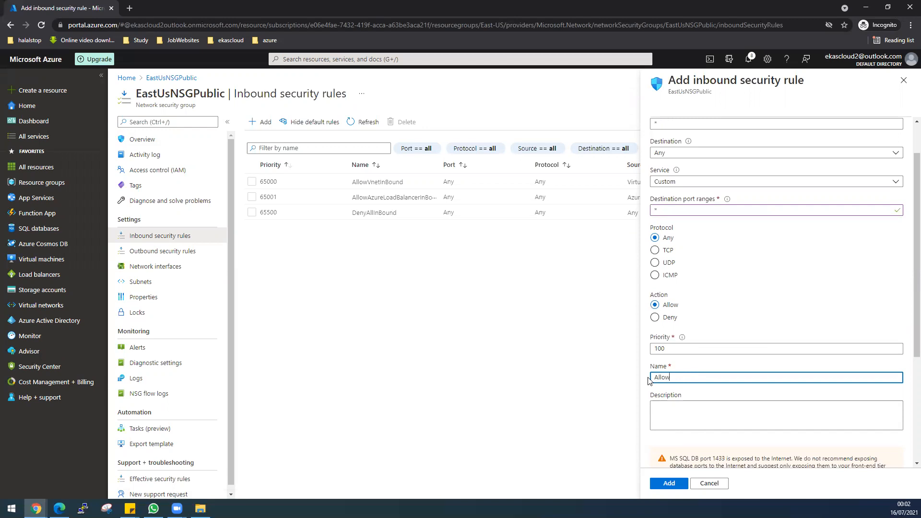
type("ALL")
left_click(669, 483)
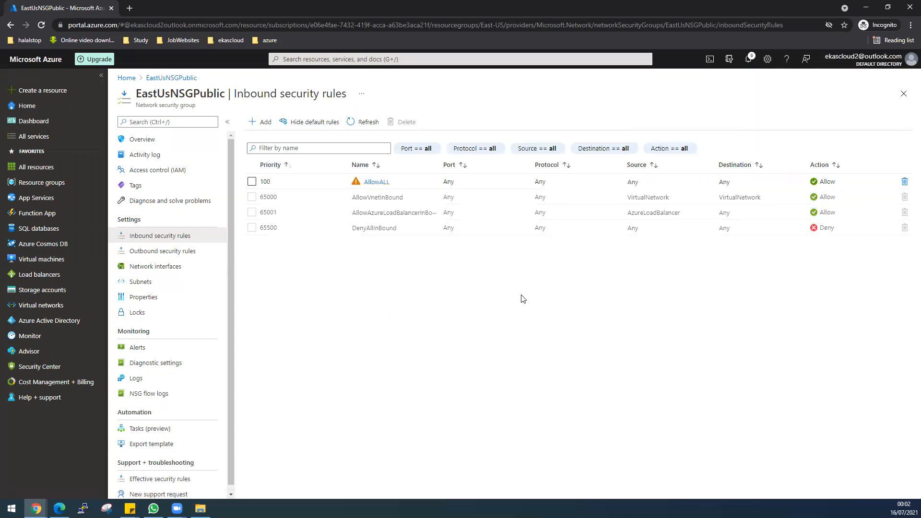
Create network security group EastUsNSGPrivate in resource group East-US and deploy it
mouse_move(56, 266)
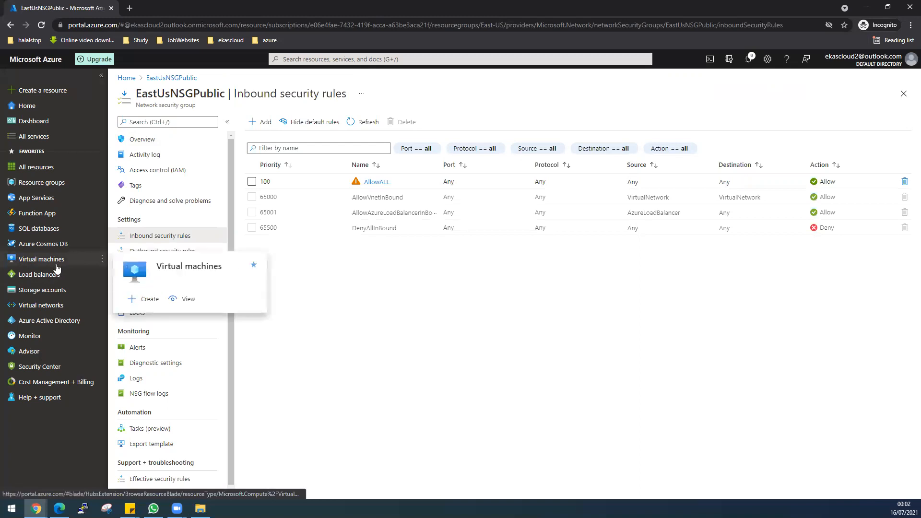
left_click(299, 59)
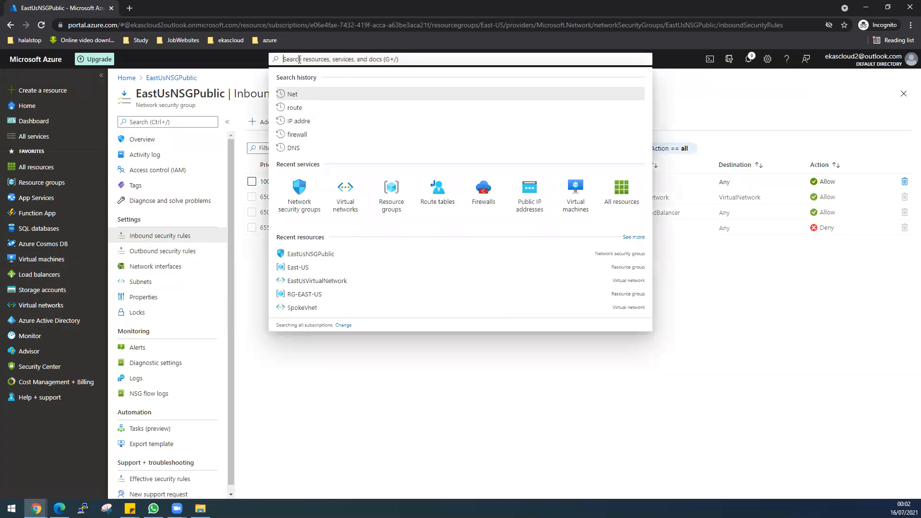
left_click(311, 211)
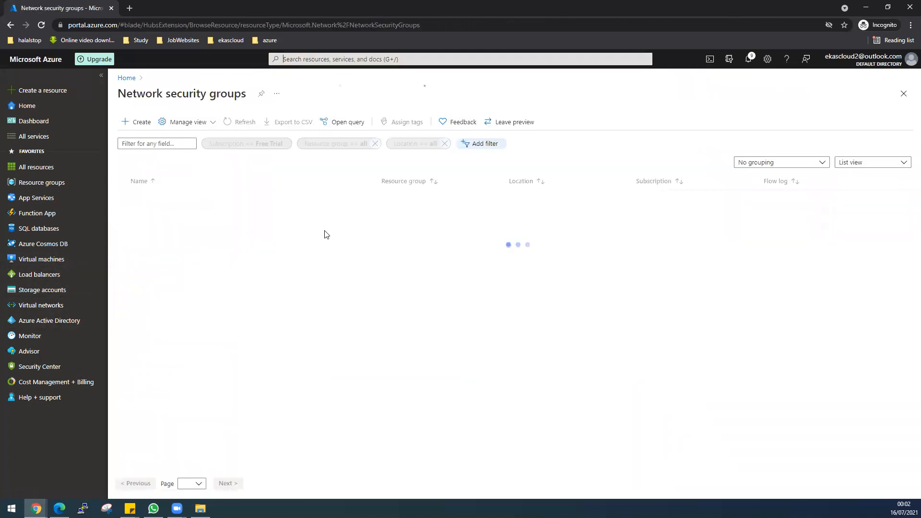
left_click(141, 126)
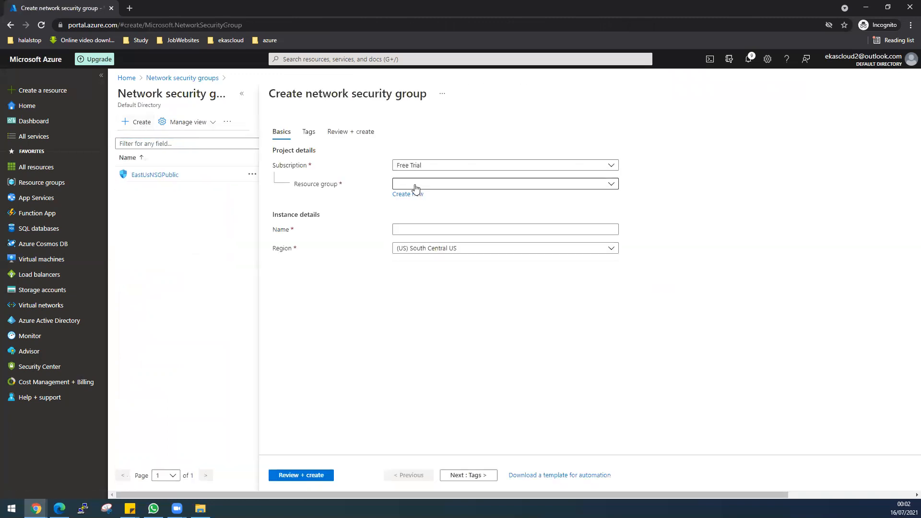
left_click(415, 187)
left_click(417, 217)
left_click(414, 229)
type("EastU")
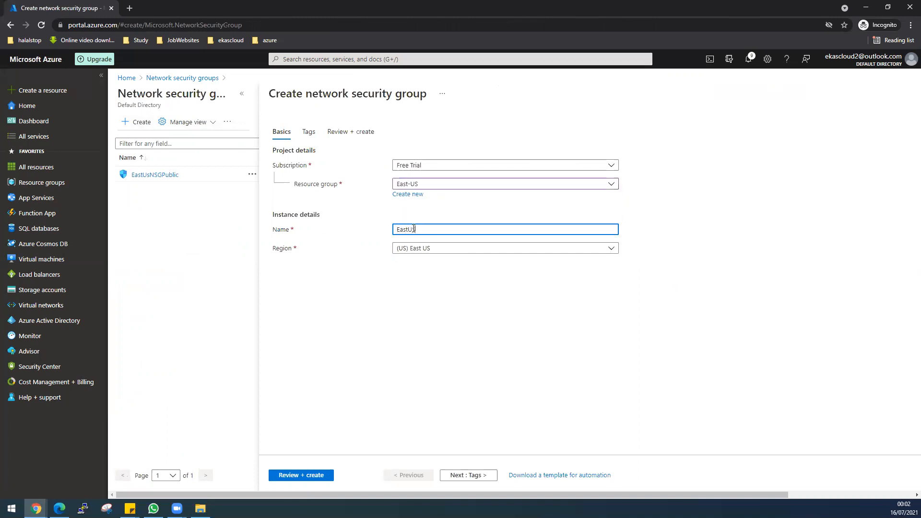
type("sNSGPrivate")
left_click(316, 476)
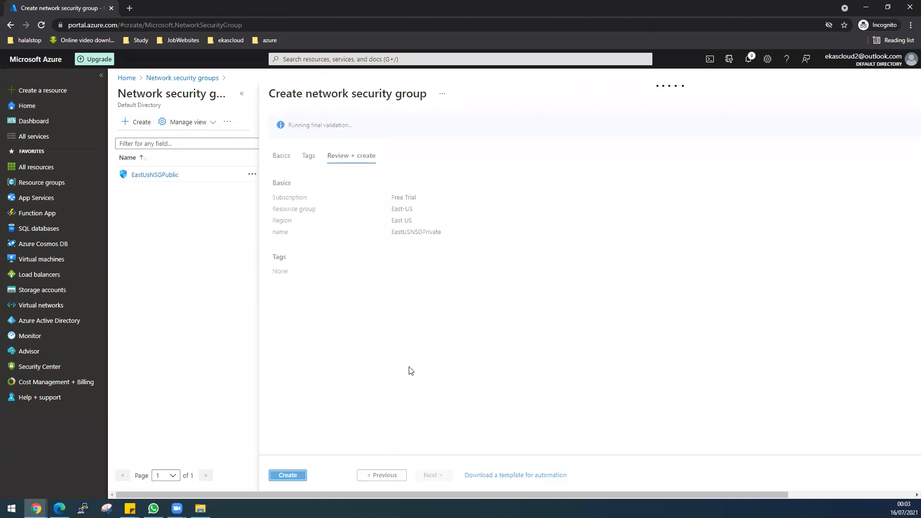
left_click(291, 474)
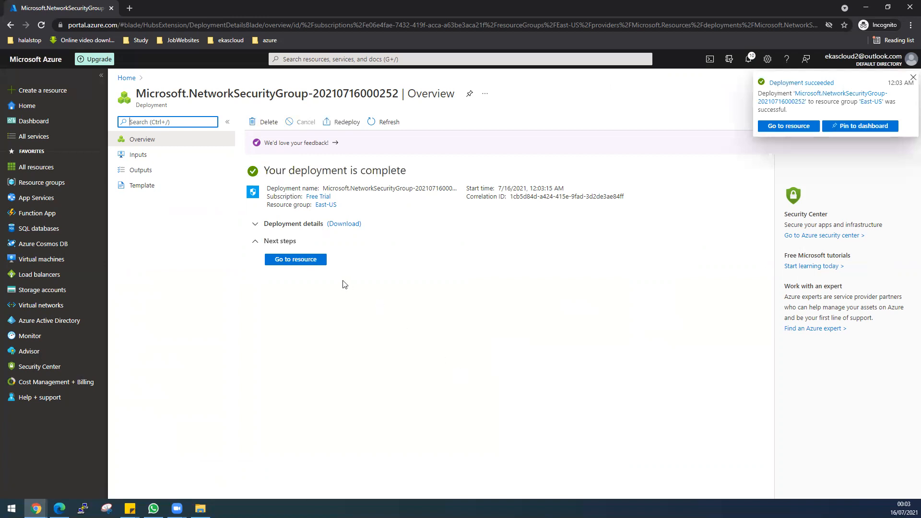
Add inbound rule AllowALL to EastUSNSGPrivate with destination port ranges * at priority 100
left_click(310, 260)
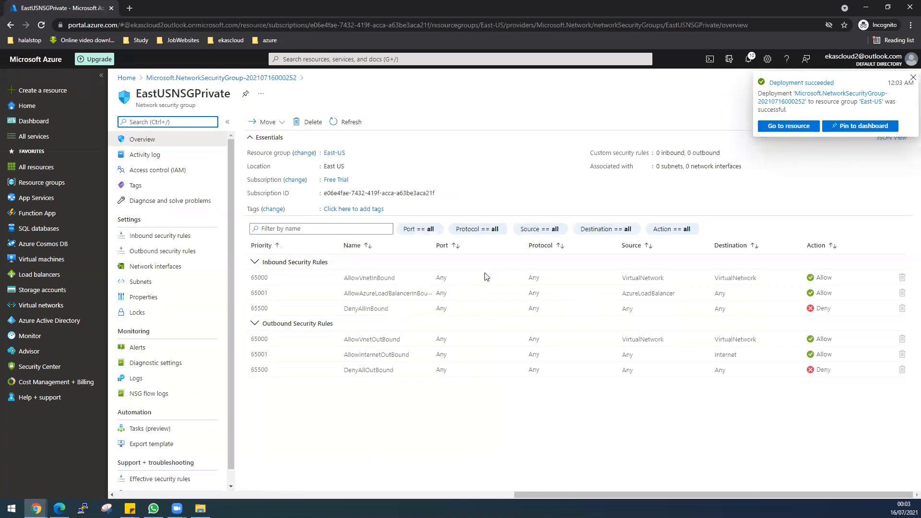
left_click(144, 235)
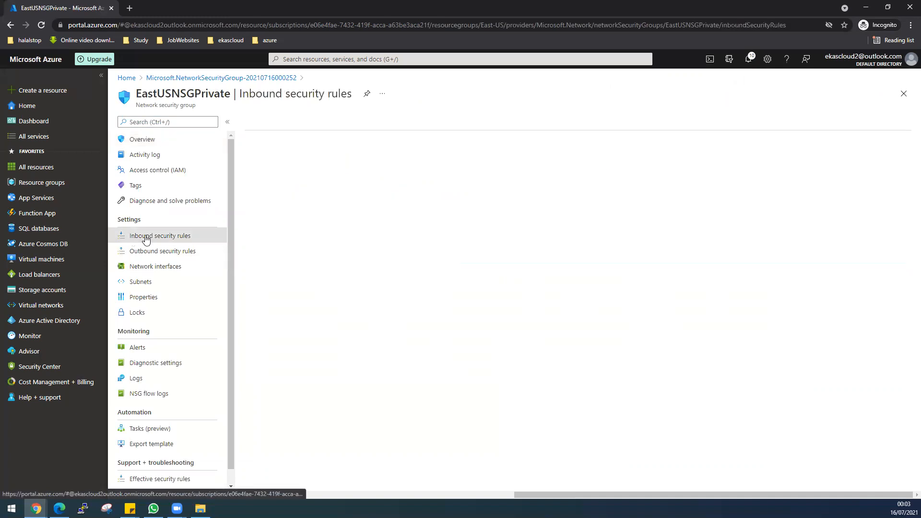
left_click(261, 123)
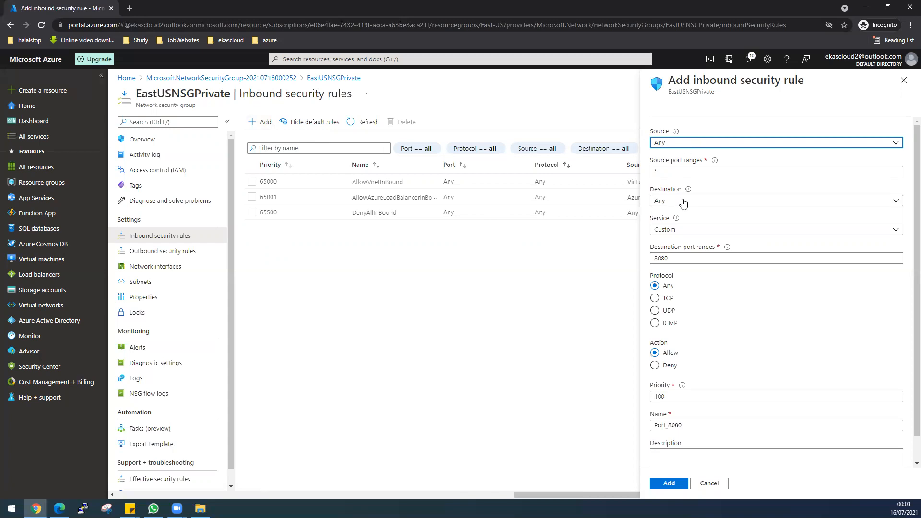
double_click(655, 258)
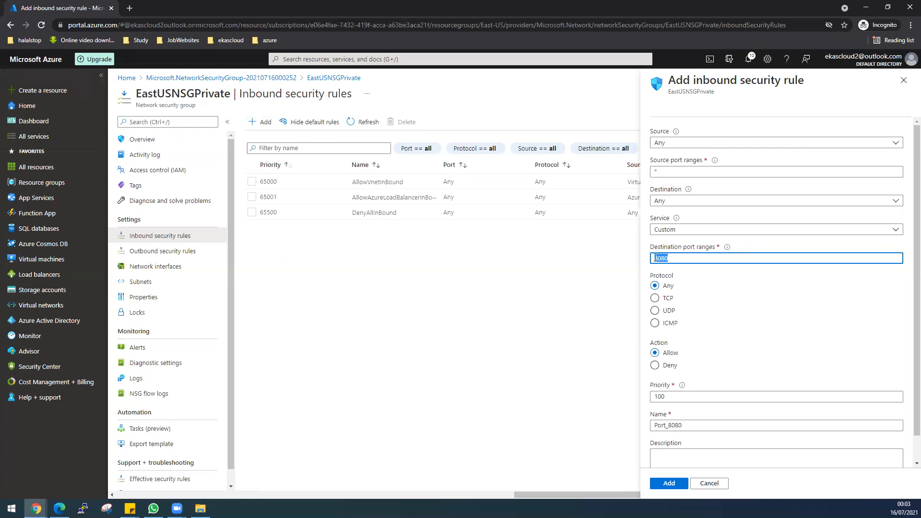
key("BackSpace")
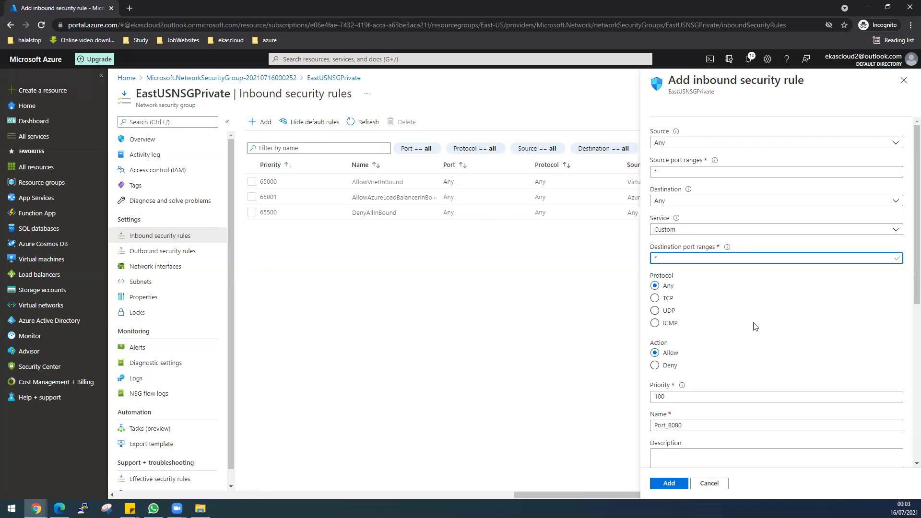
type("*")
scroll(739, 330, "down", 1)
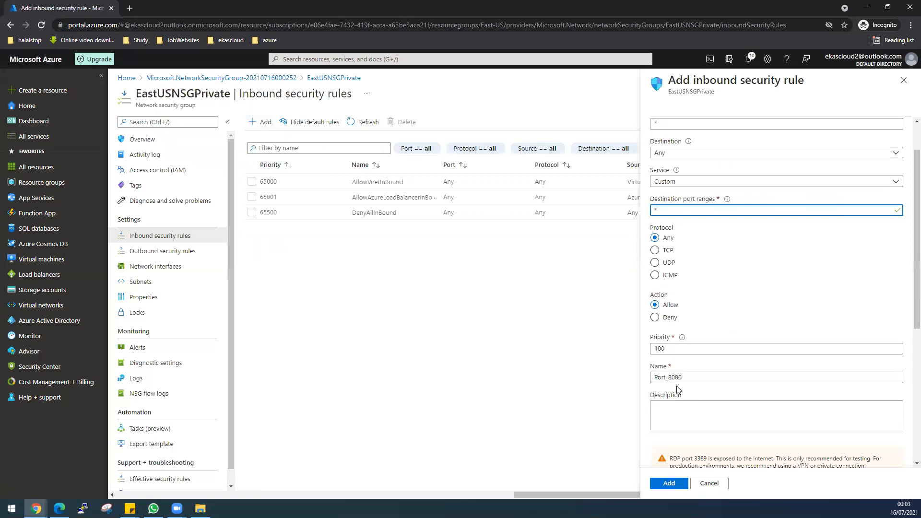
left_click_drag(688, 379, 650, 381)
type("AllowALL")
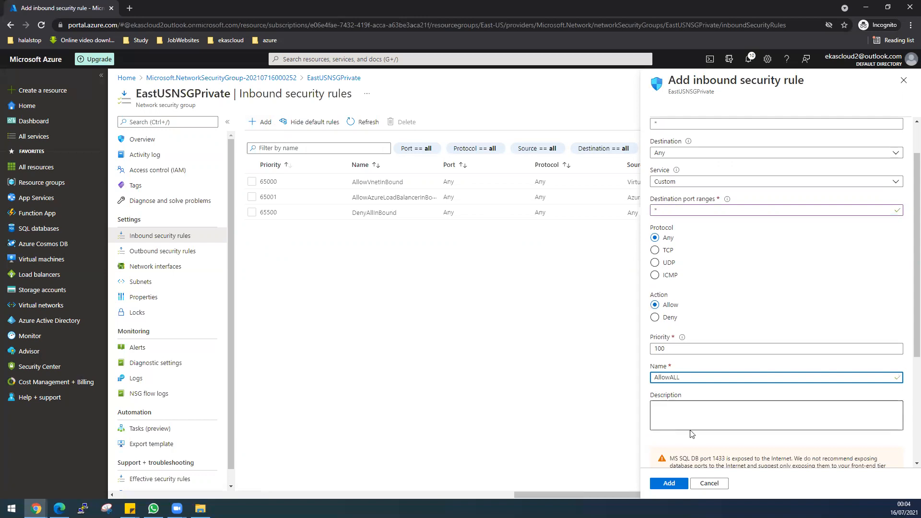
scroll(703, 343, "up", 1)
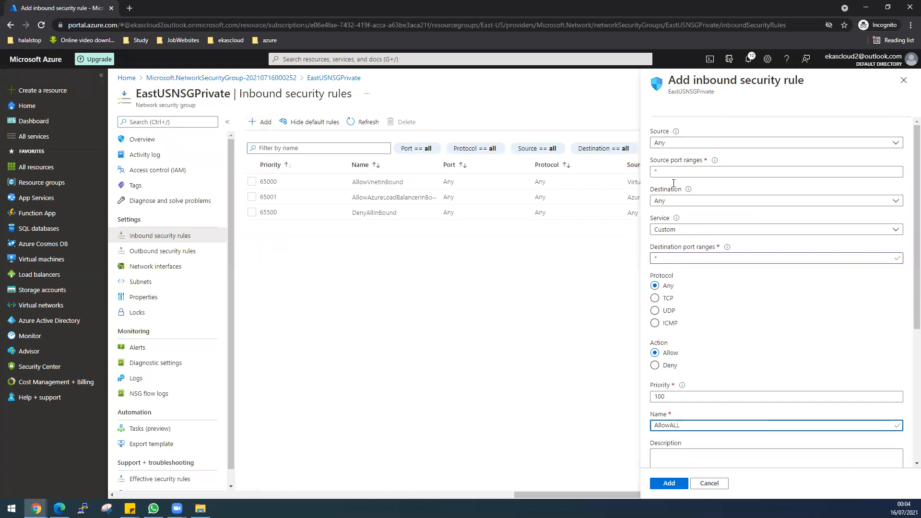
left_click(677, 484)
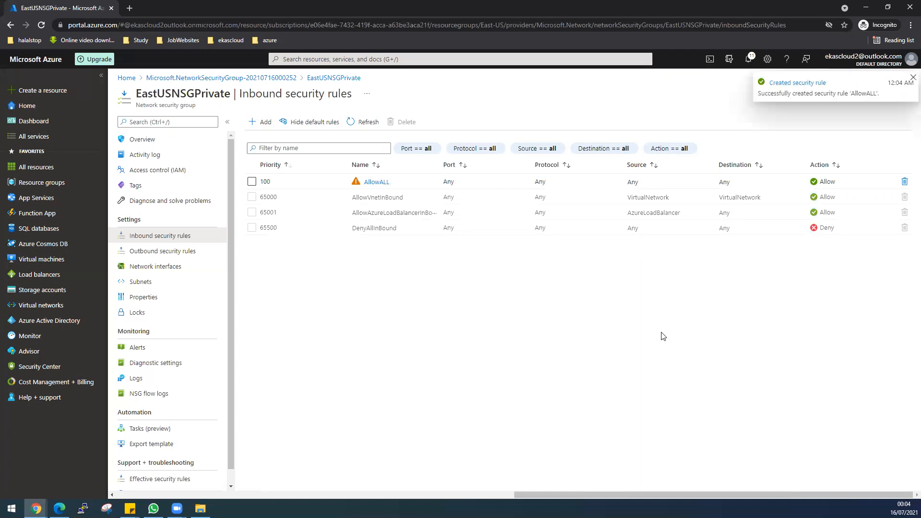
Associate EastUSNSGPrivate with PrivateEastUSSubnet (10.0.2.0/24) of EastUsVirtualNetwork
left_click(161, 288)
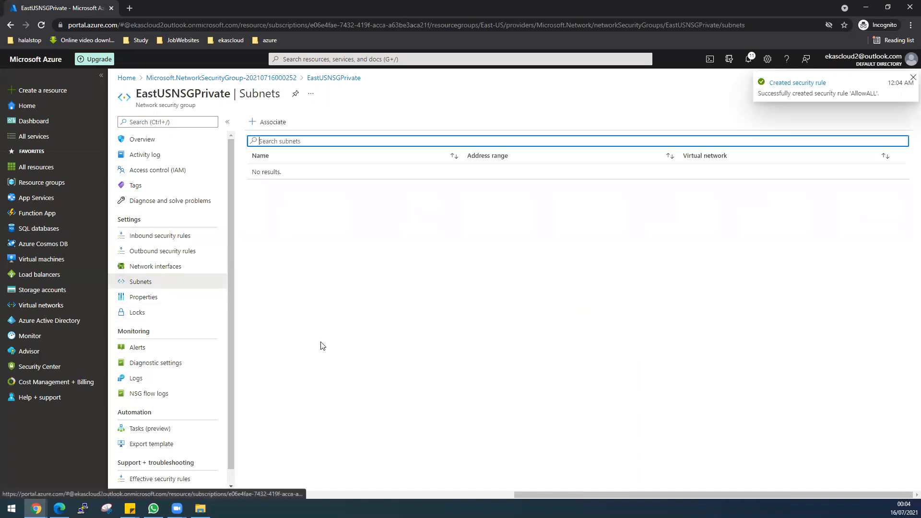
left_click(270, 125)
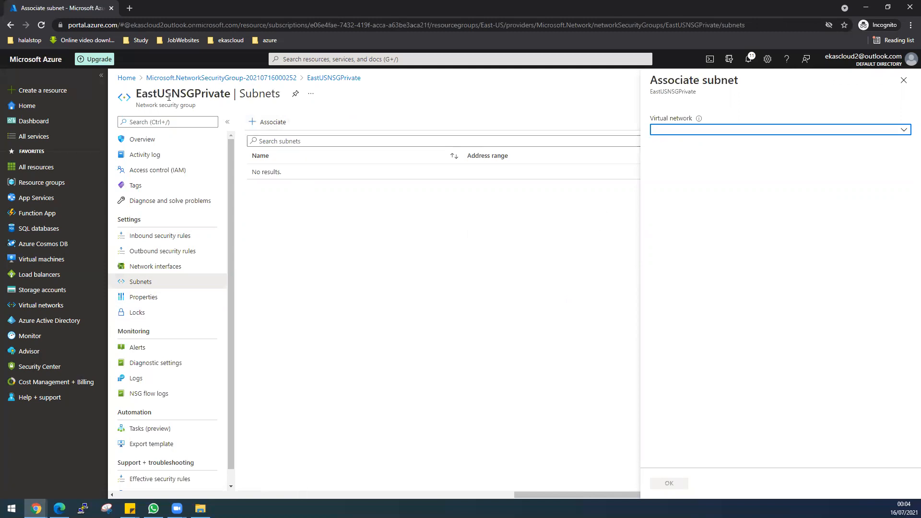
left_click(703, 129)
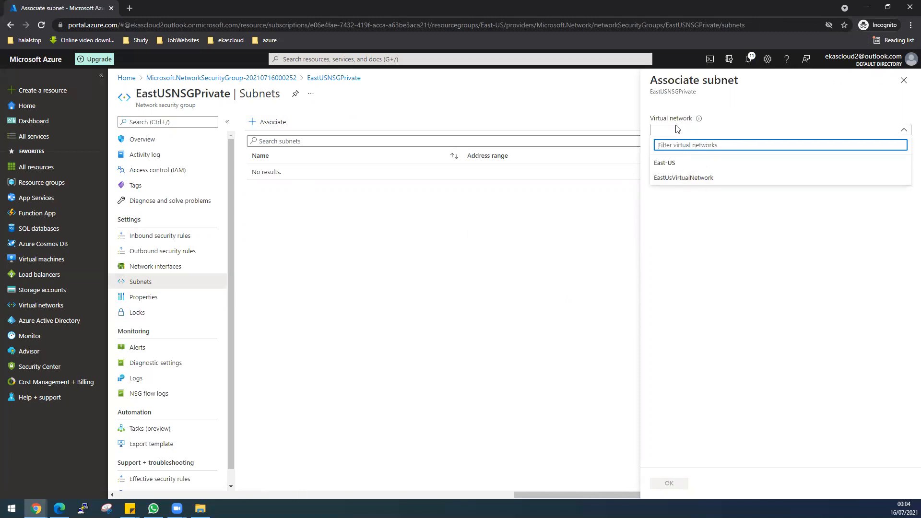
left_click(687, 181)
left_click(677, 162)
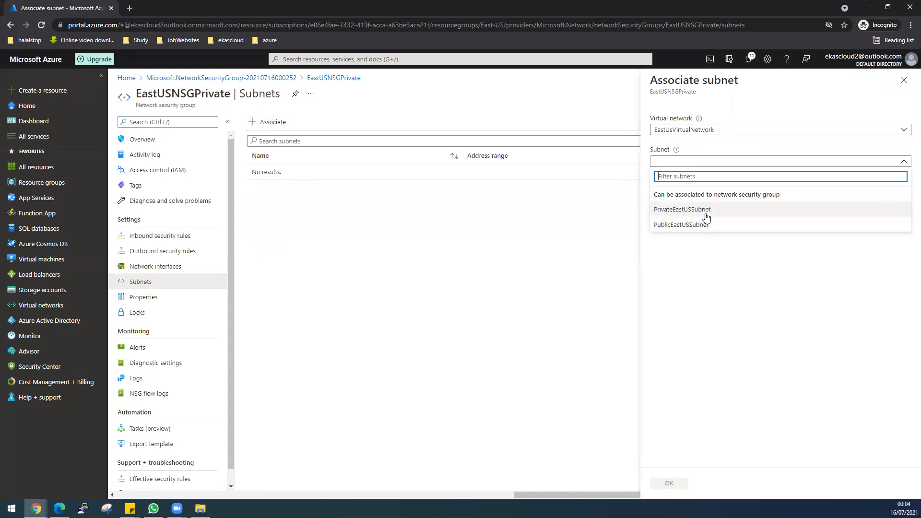
left_click(690, 214)
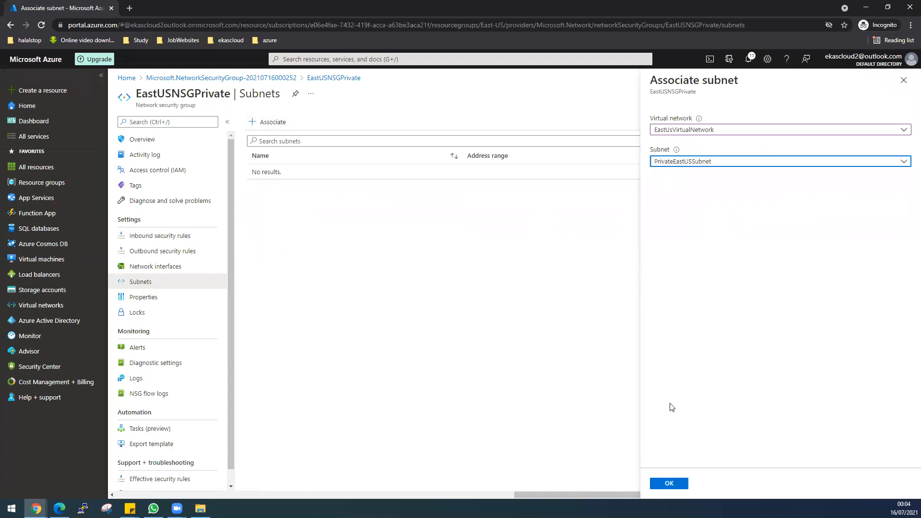
left_click(672, 484)
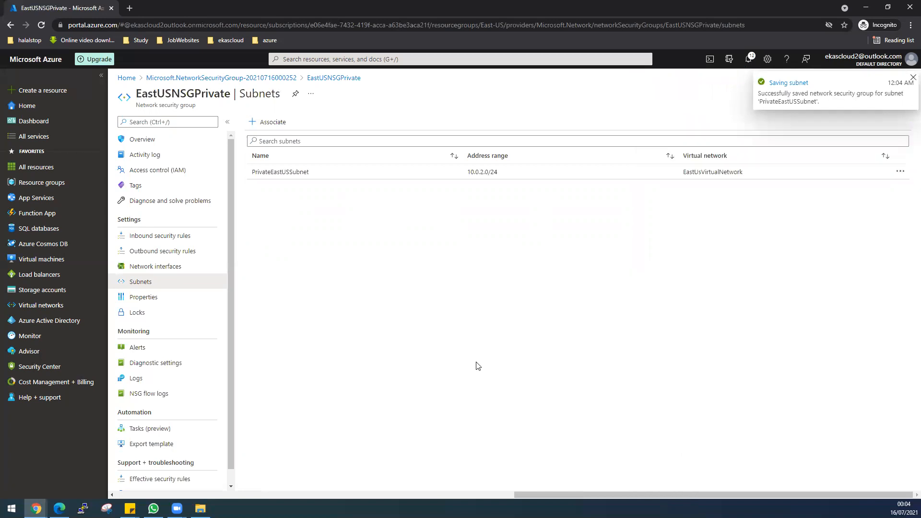
Open the EastUsNSGPublic security group from the Network security groups list
left_click(303, 60)
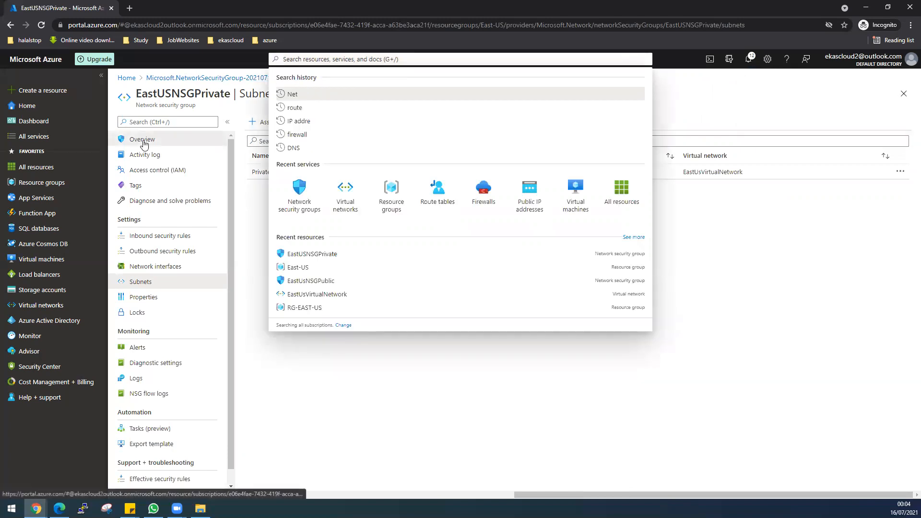
left_click(143, 139)
left_click(293, 60)
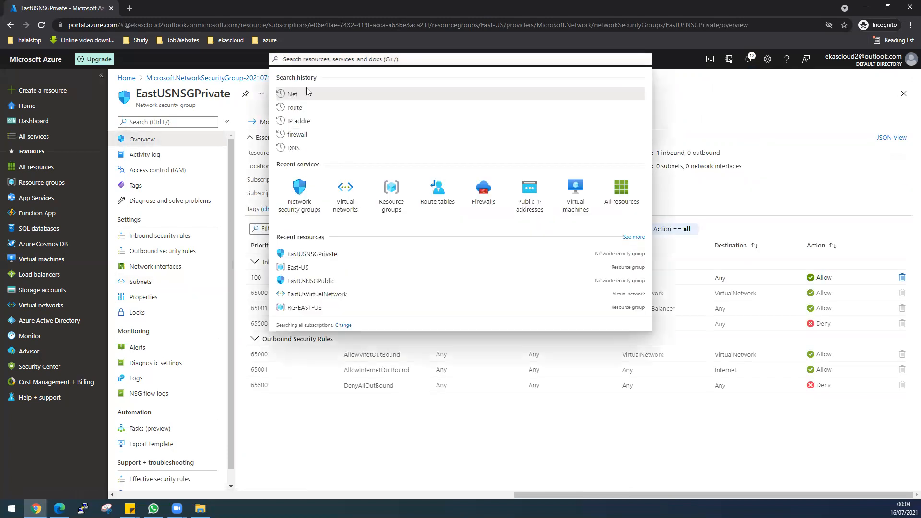
left_click(304, 195)
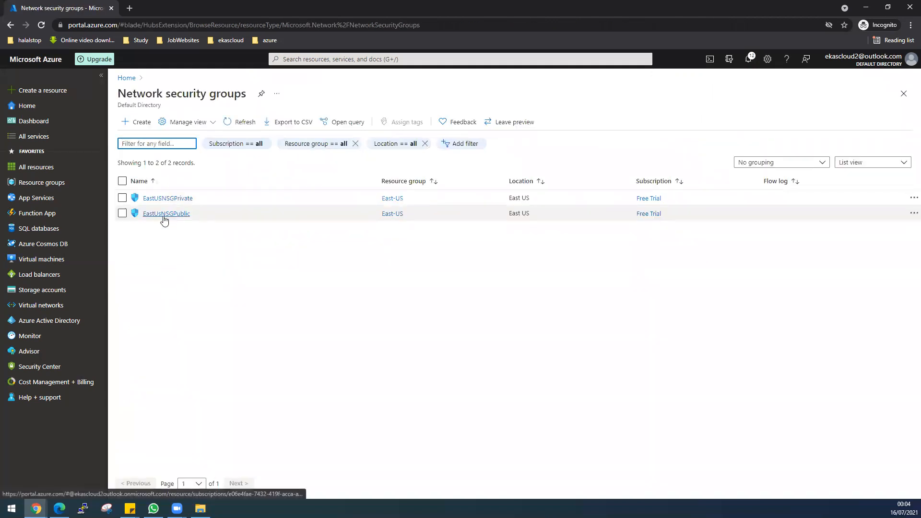
left_click(167, 214)
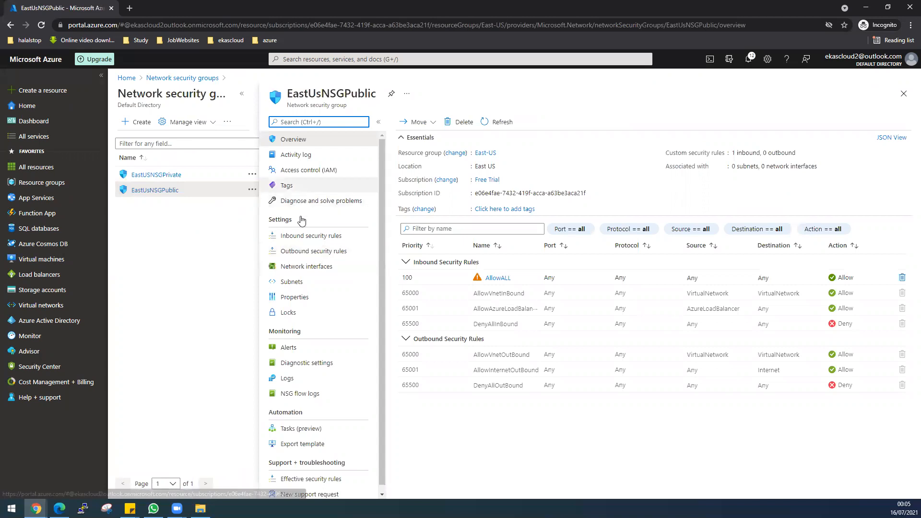
Associate EastUsNSGPublic with PublicEastUSSubnet (10.0.1.0/24) of EastUsVirtualNetwork
left_click(290, 284)
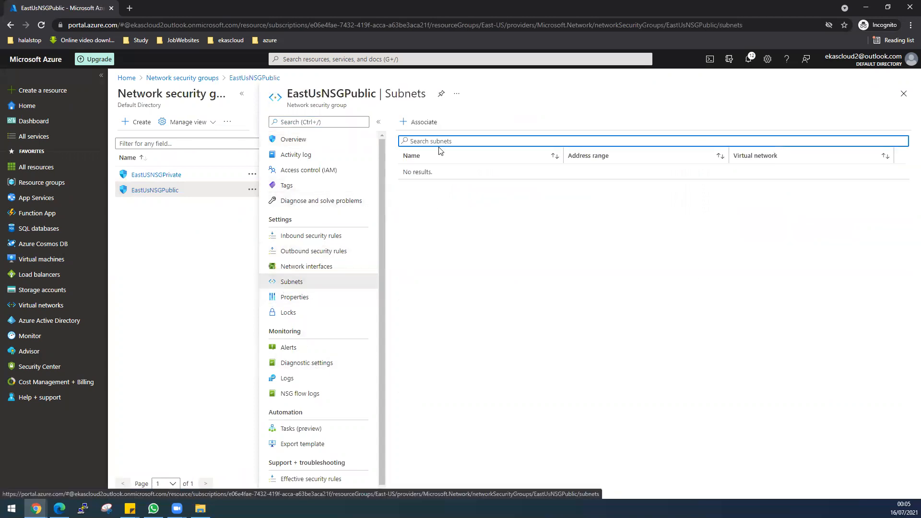
left_click(427, 124)
left_click(738, 129)
left_click(674, 181)
left_click(676, 162)
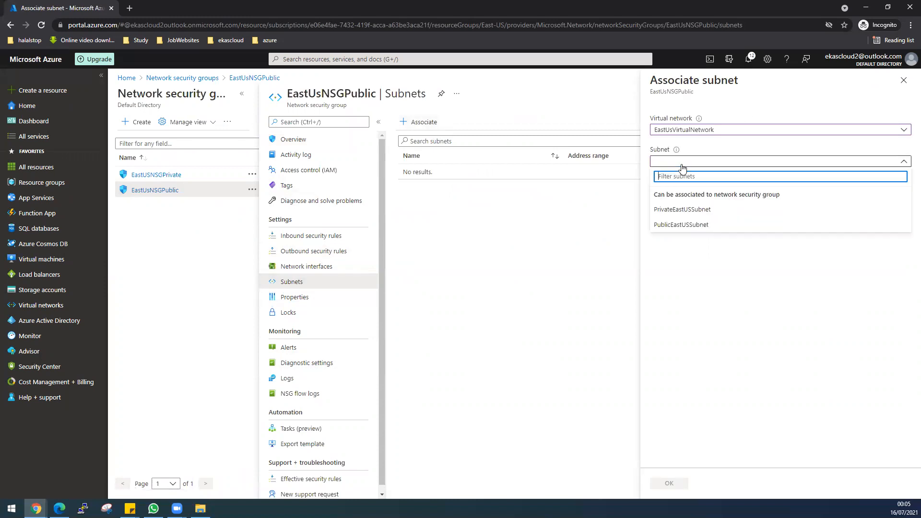
left_click(689, 228)
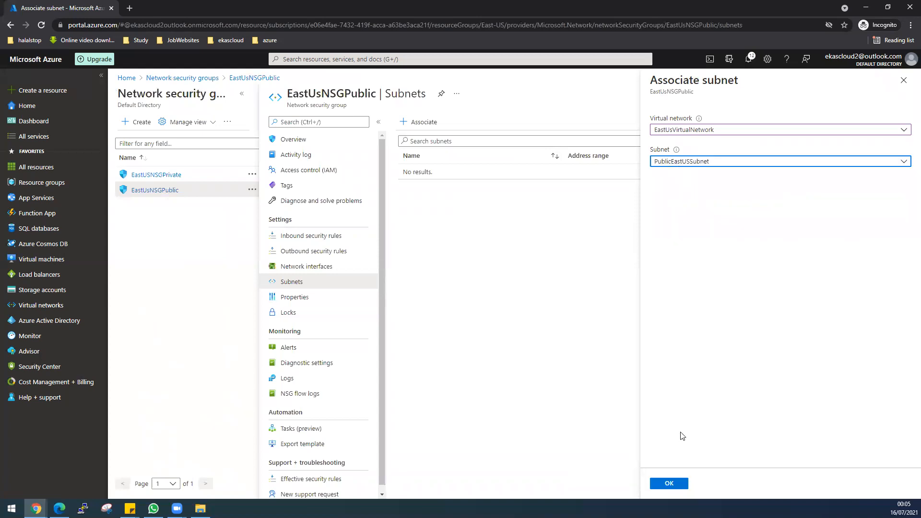
left_click(671, 483)
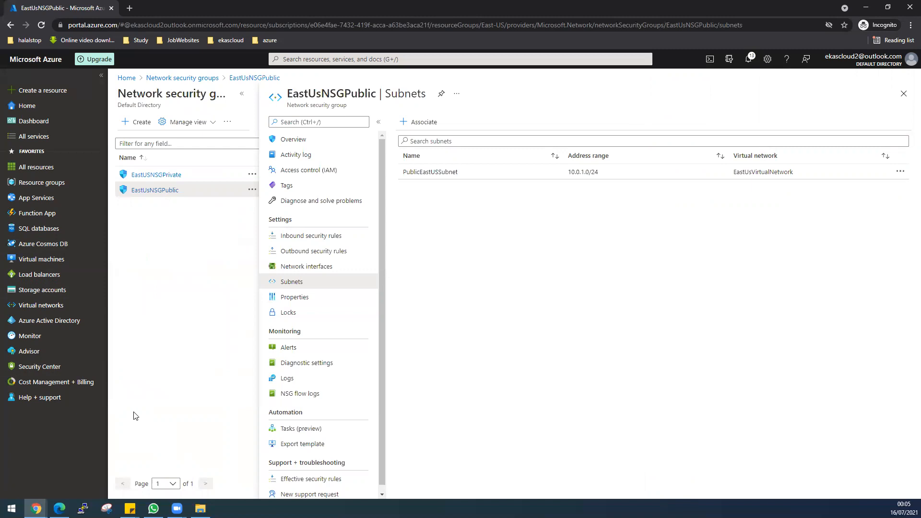
Start a new virtual machine named windowsVM in resource group East-US, region East US
left_click(57, 259)
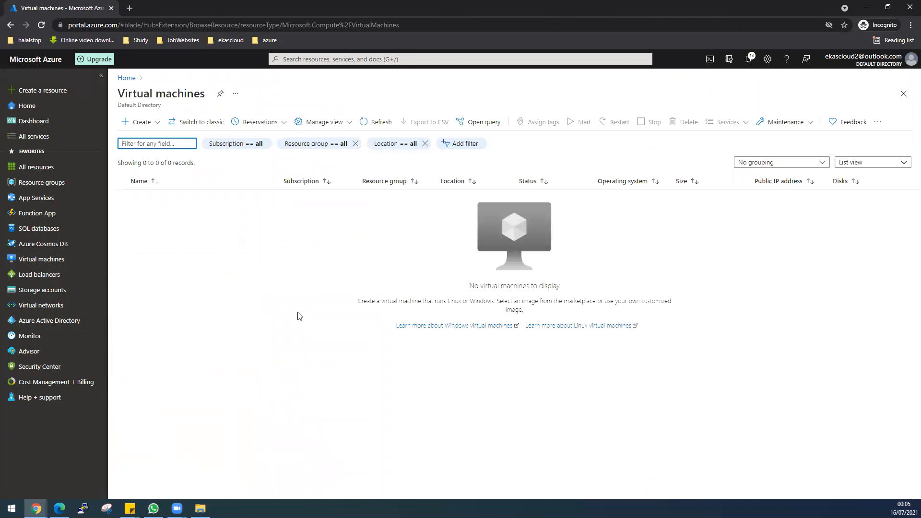
left_click(158, 122)
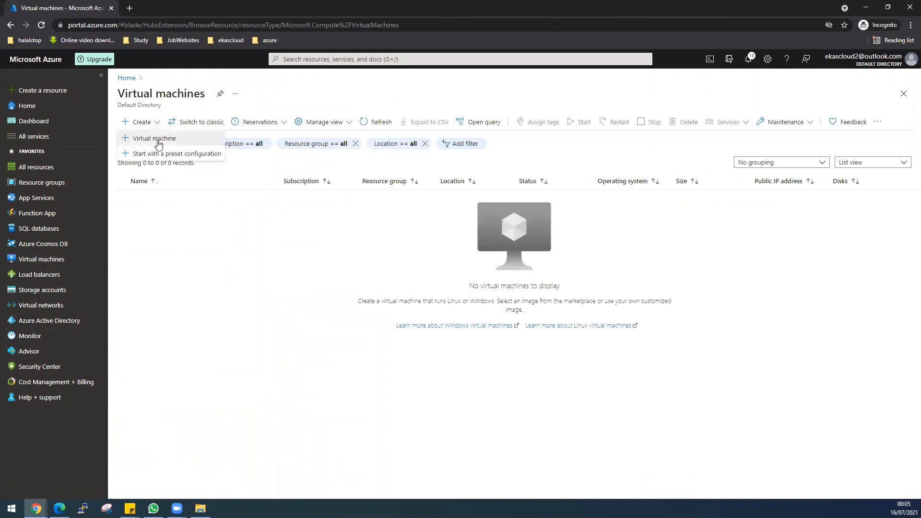
left_click(158, 139)
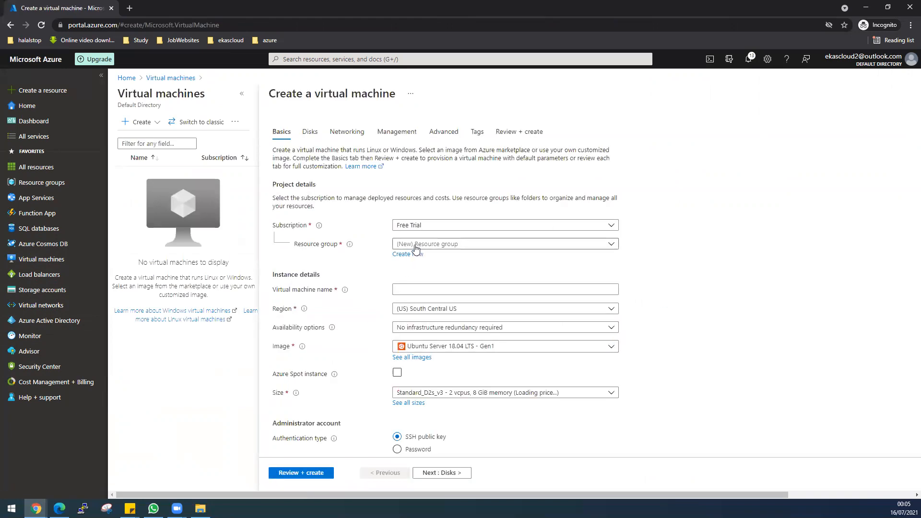
left_click(417, 247)
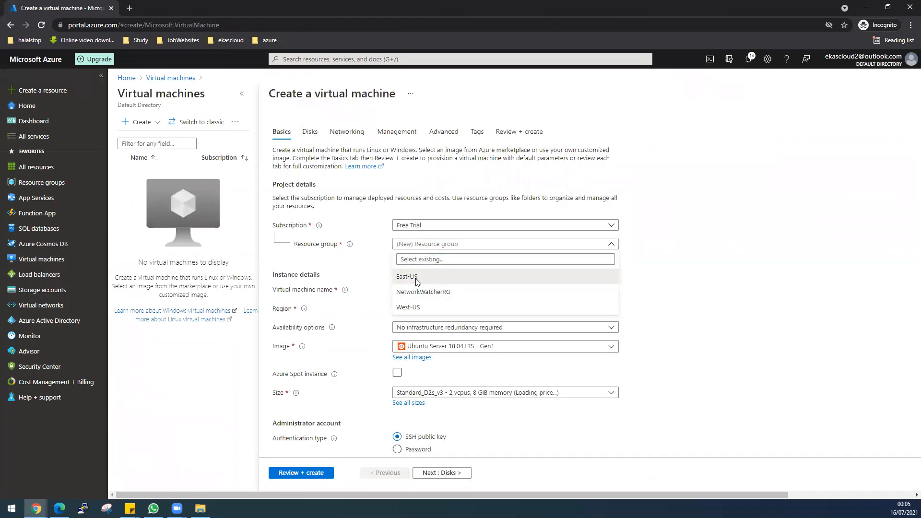
left_click(412, 277)
left_click(417, 290)
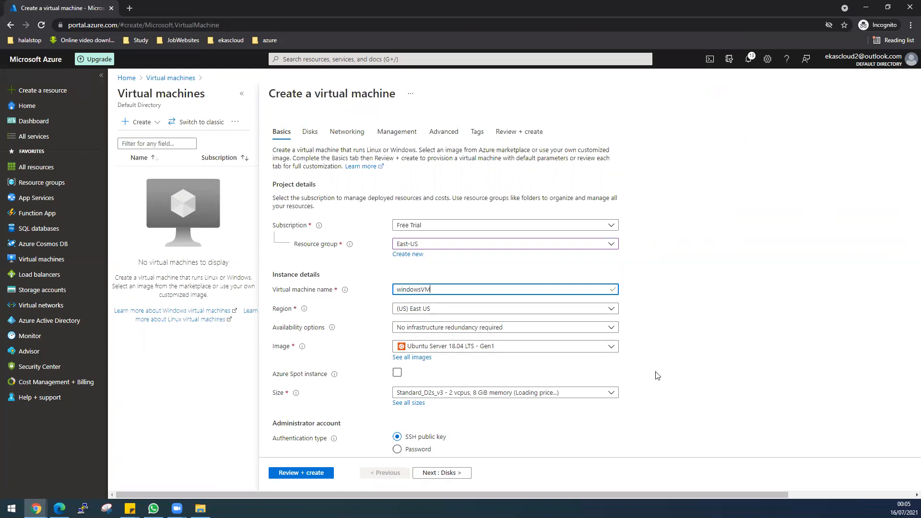
scroll(707, 358, "down", 1)
Choose the Windows Server 2019 Datacenter image and Standard_DS1_v2 size for the VM
left_click(615, 302)
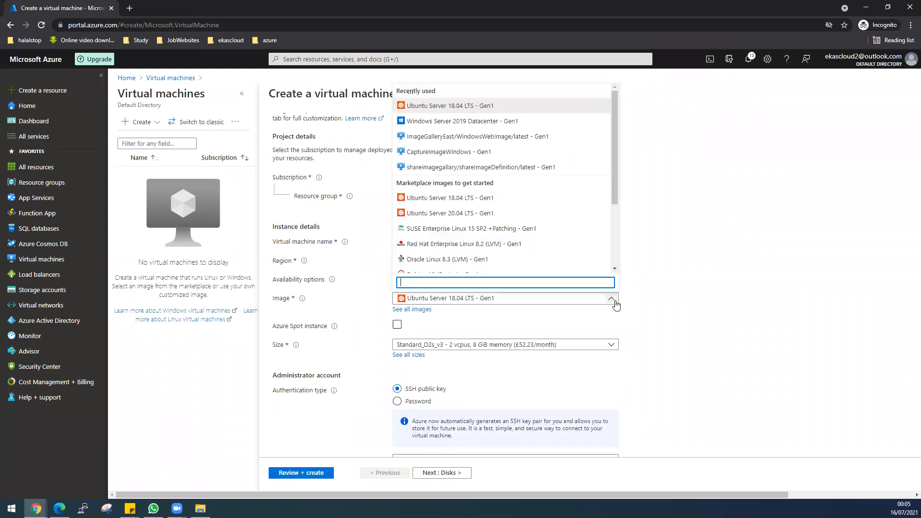
left_click(443, 121)
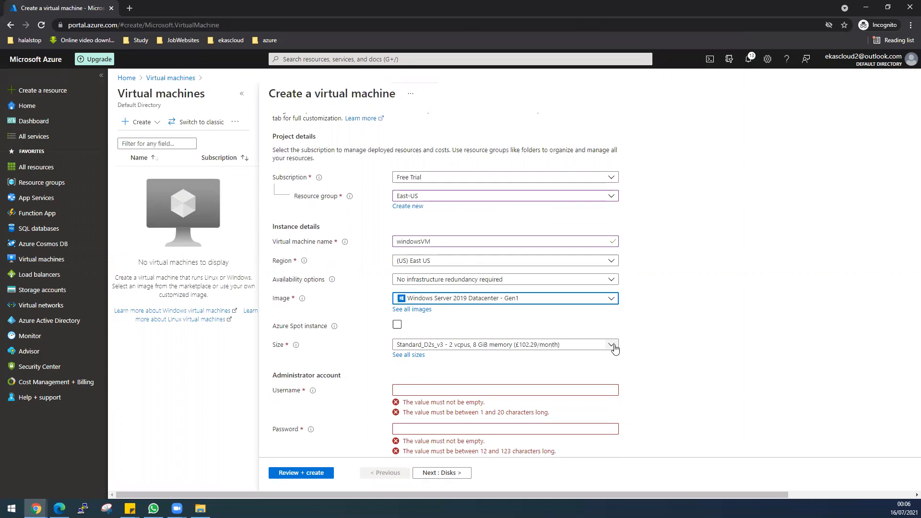
left_click(612, 345)
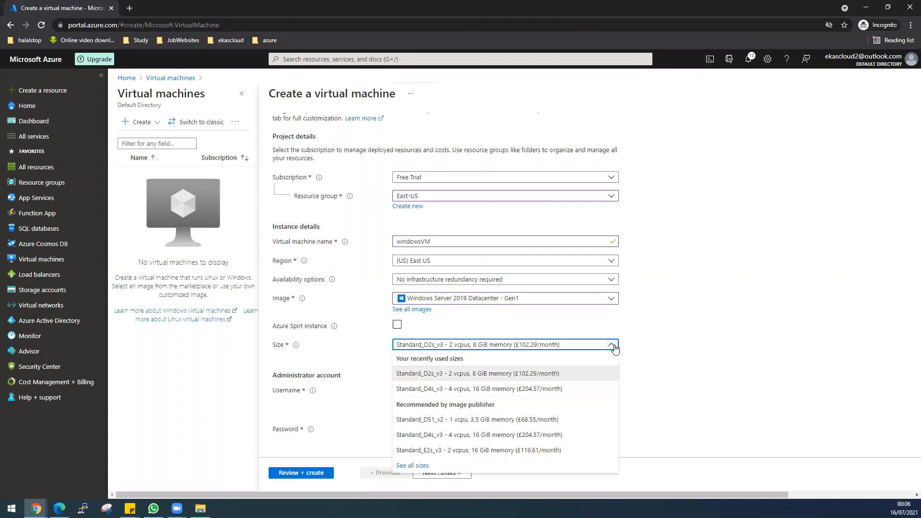
left_click(555, 421)
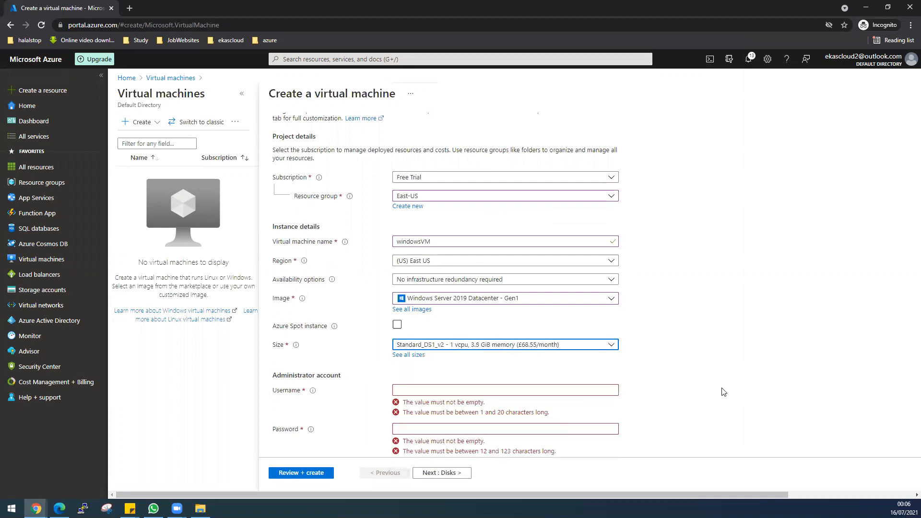
Enter administrator username desktop, the password, and its confirmation
left_click(477, 390)
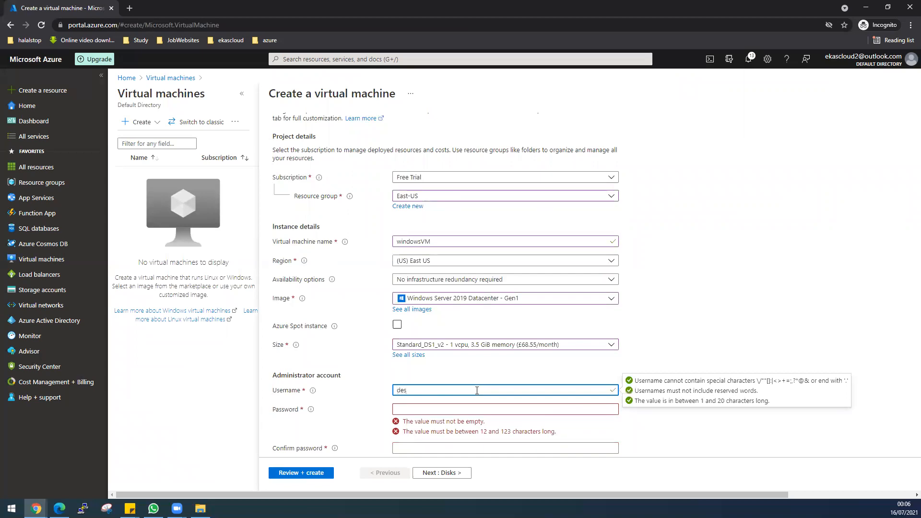
key("Tab")
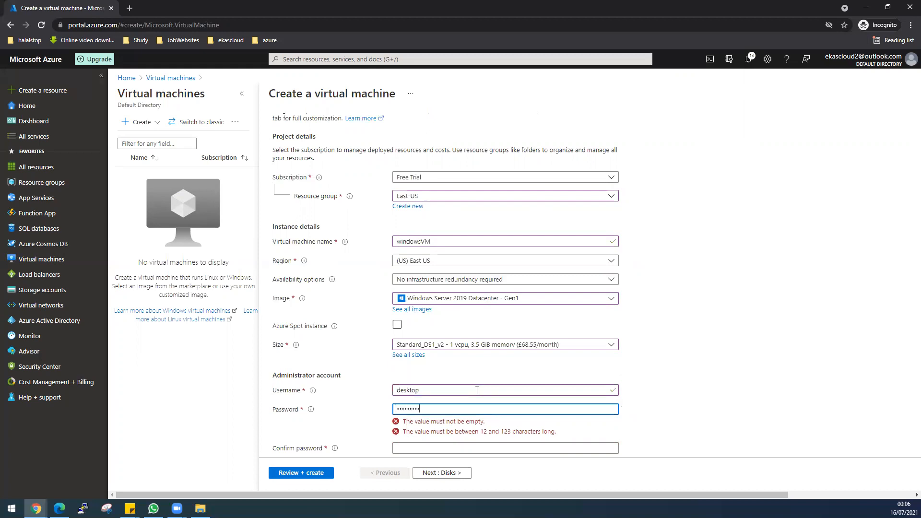
key("Tab")
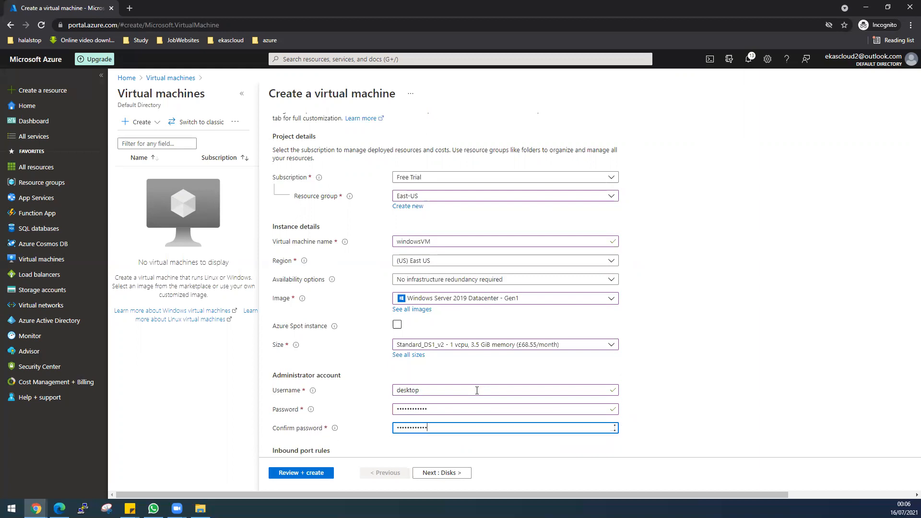
Allow no public inbound ports and apply the existing Windows Server licence benefit, then continue to Disks
scroll(476, 390, "down", 3)
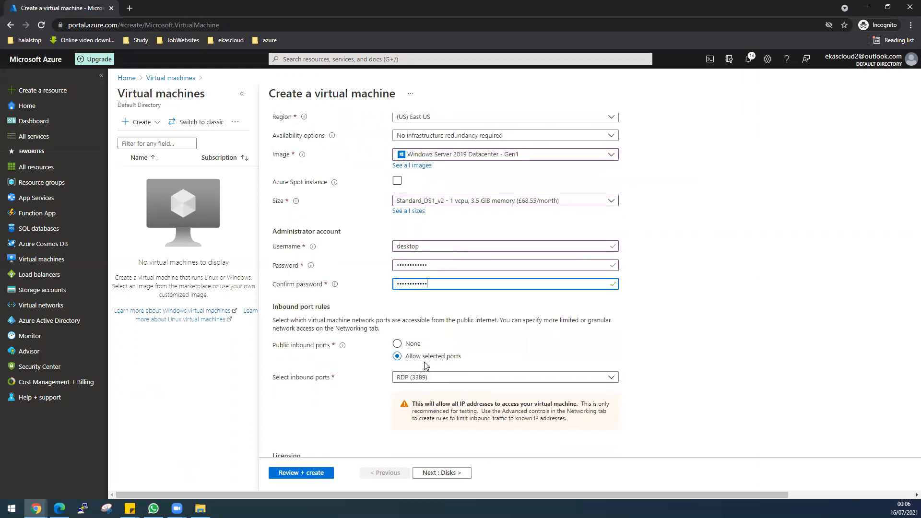
left_click(397, 344)
scroll(323, 420, "down", 1)
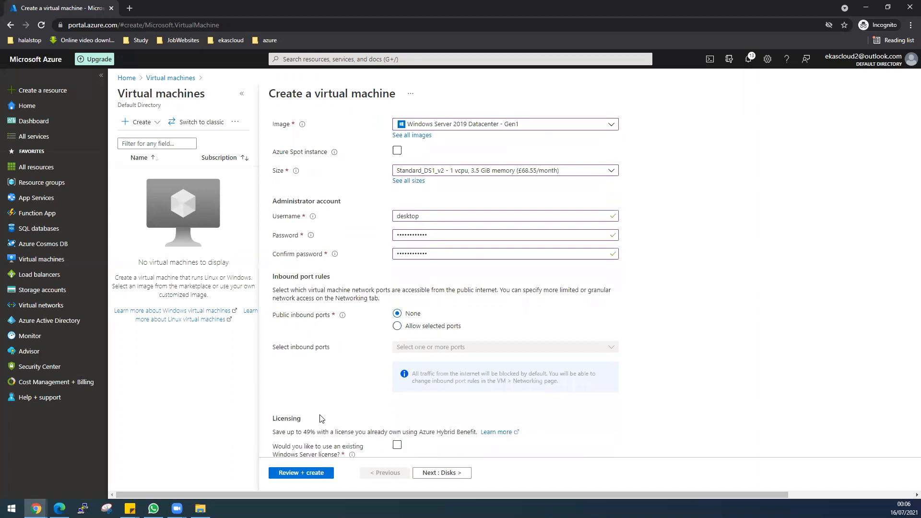
left_click(398, 427)
scroll(397, 427, "down", 1)
left_click(276, 403)
scroll(645, 408, "up", 2)
scroll(646, 407, "up", 3)
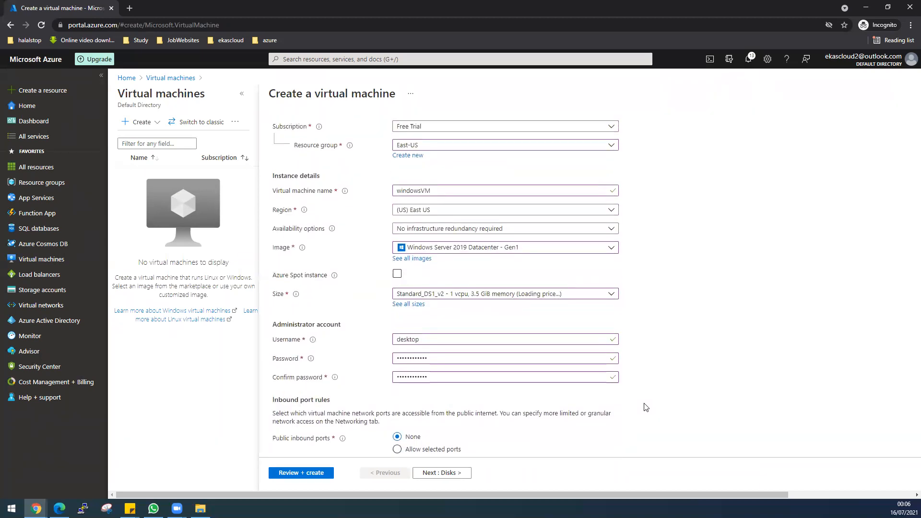
scroll(491, 353, "down", 5)
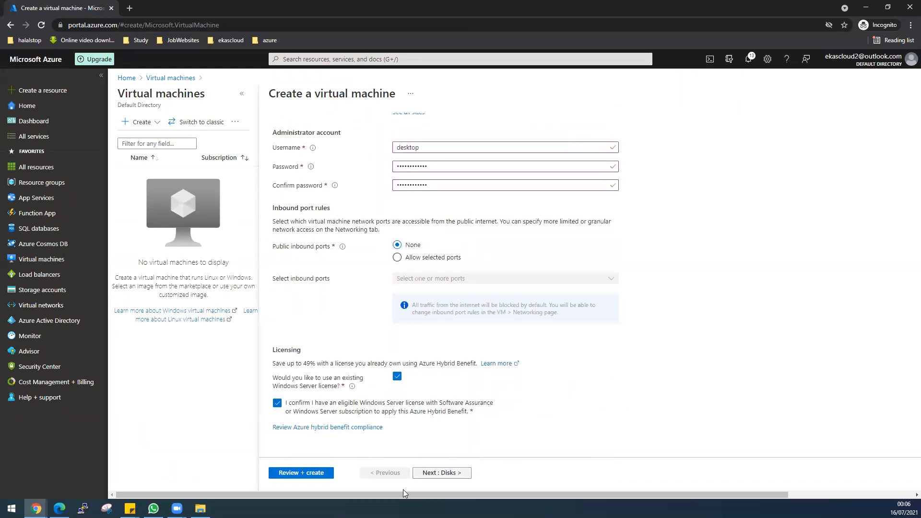
left_click(428, 474)
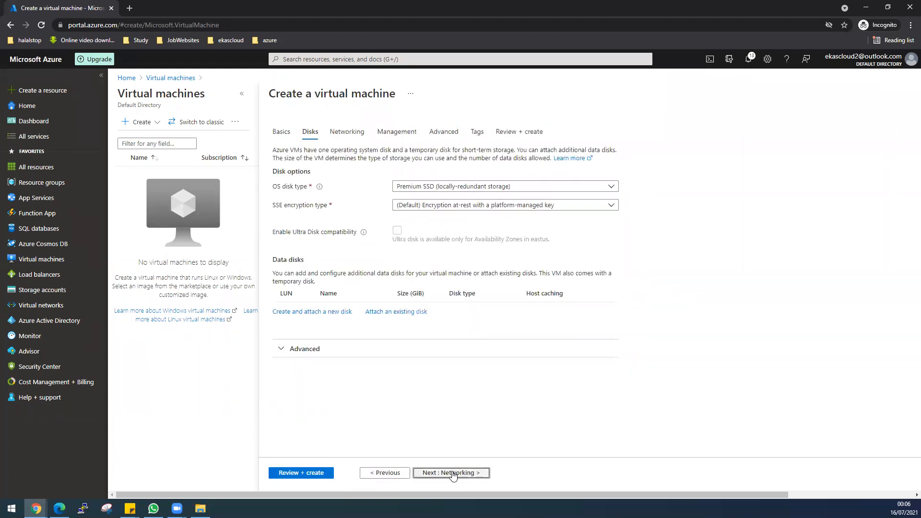
Place the VM on PublicEastUSSubnet with the new public IP windowsVM-ip
left_click(452, 474)
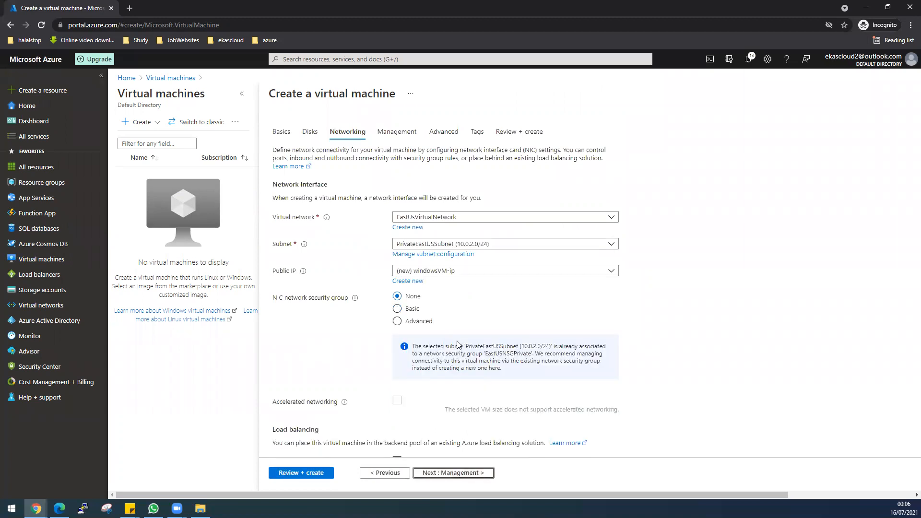
left_click(404, 249)
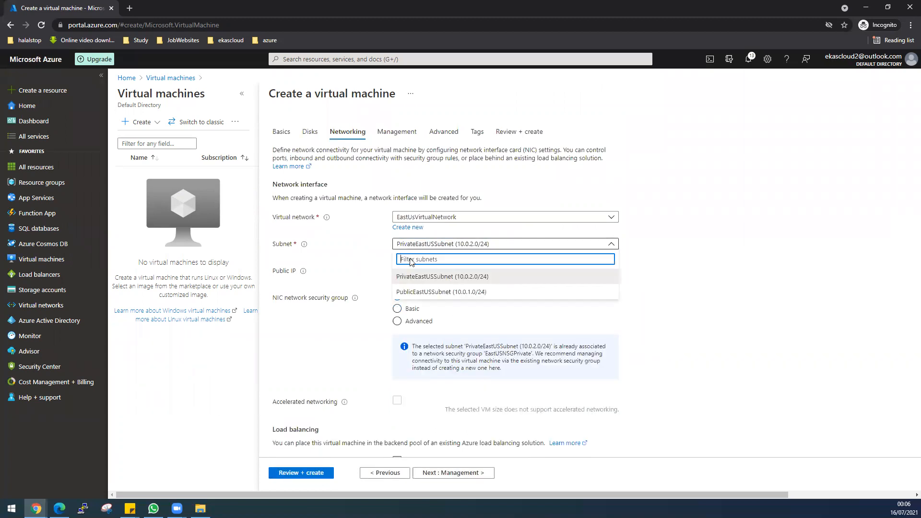
left_click(422, 296)
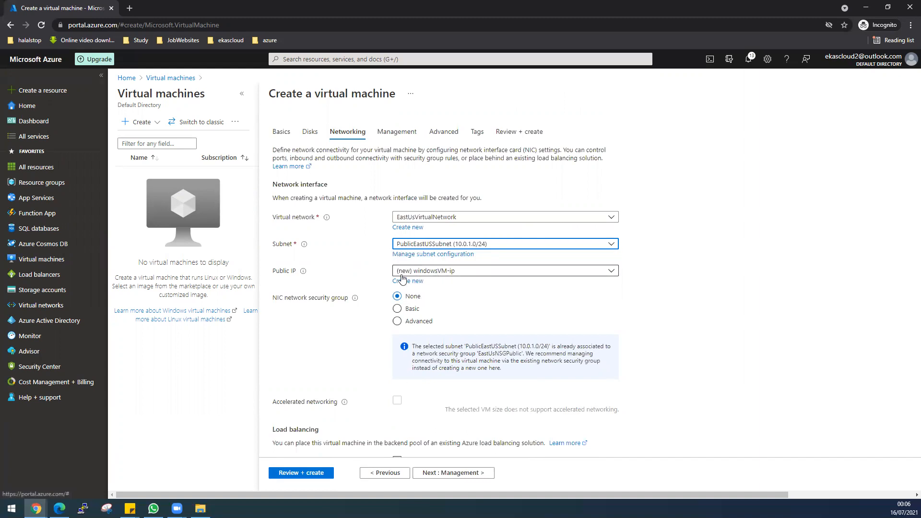
left_click(441, 276)
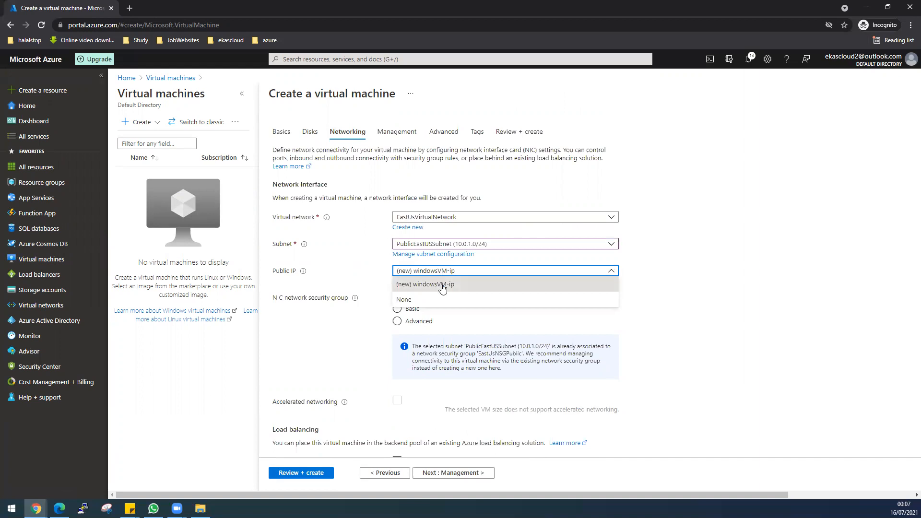
left_click(442, 287)
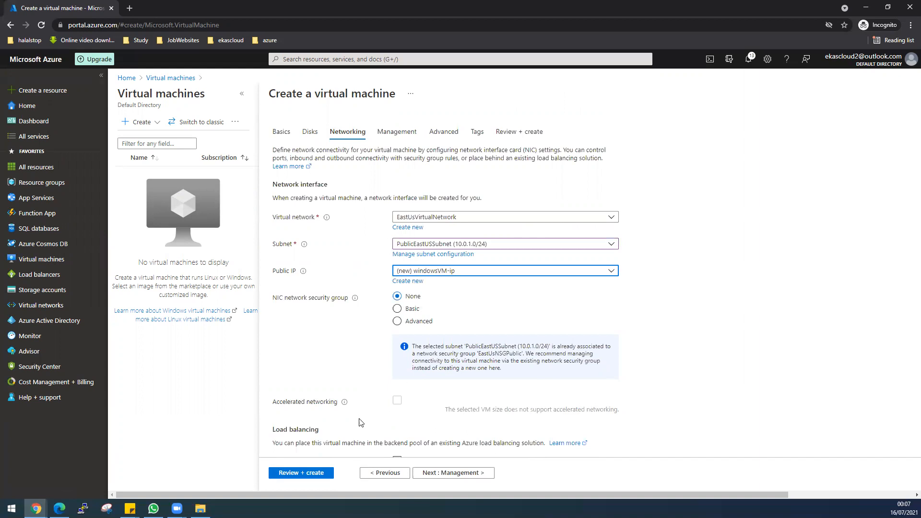
scroll(360, 423, "down", 1)
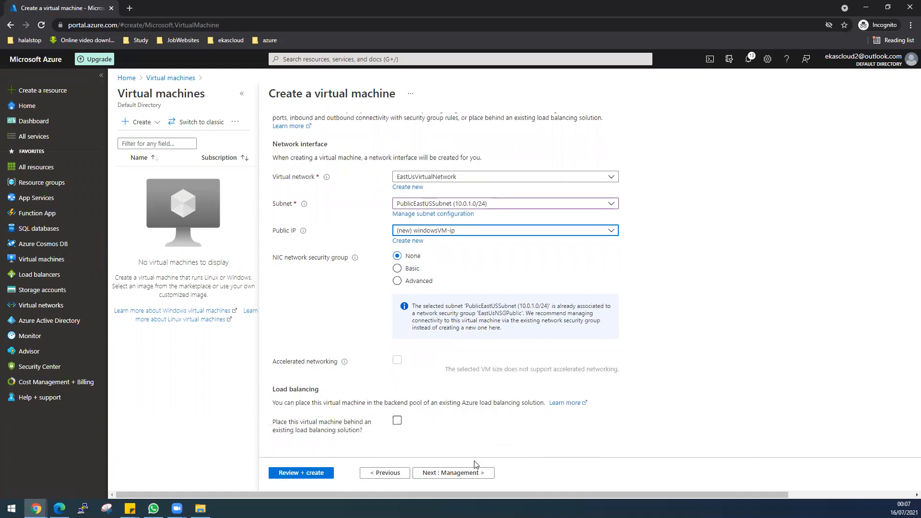
scroll(472, 420, "up", 1)
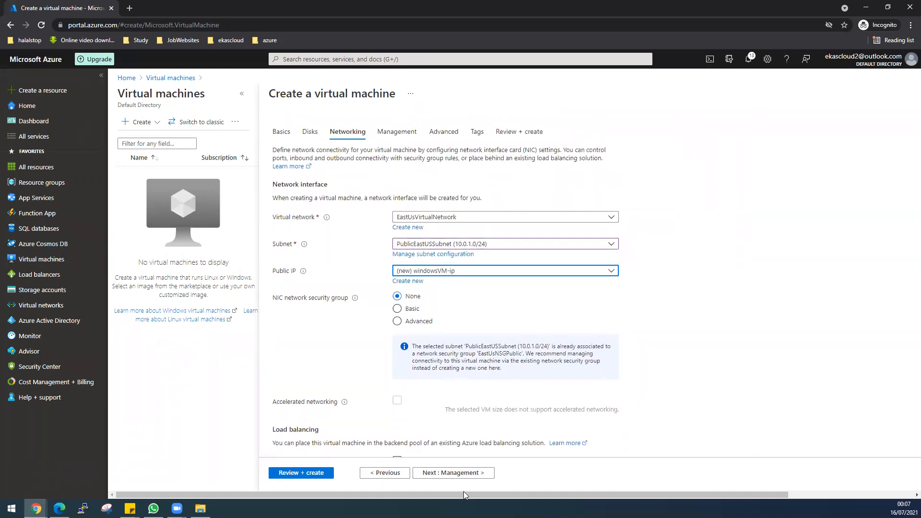
Disable boot diagnostics and advance past Advanced to the Tags step
left_click(460, 473)
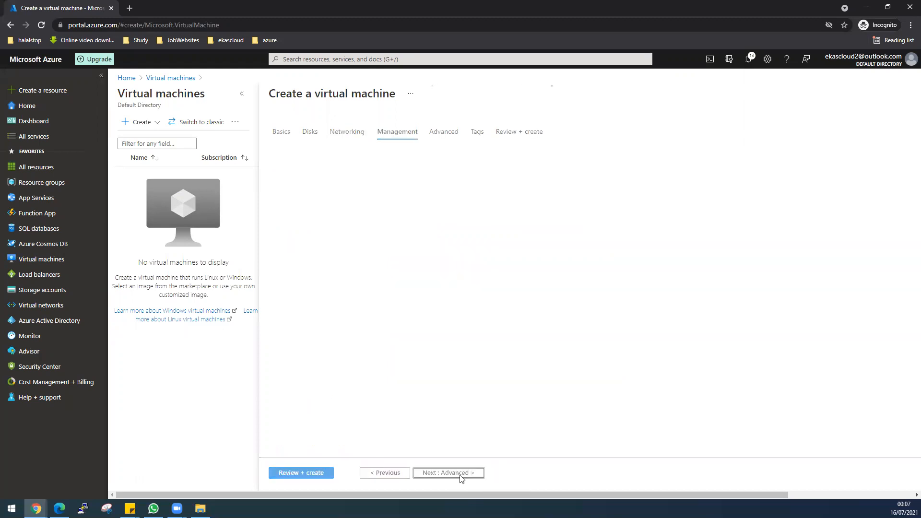
left_click(410, 279)
left_click(438, 476)
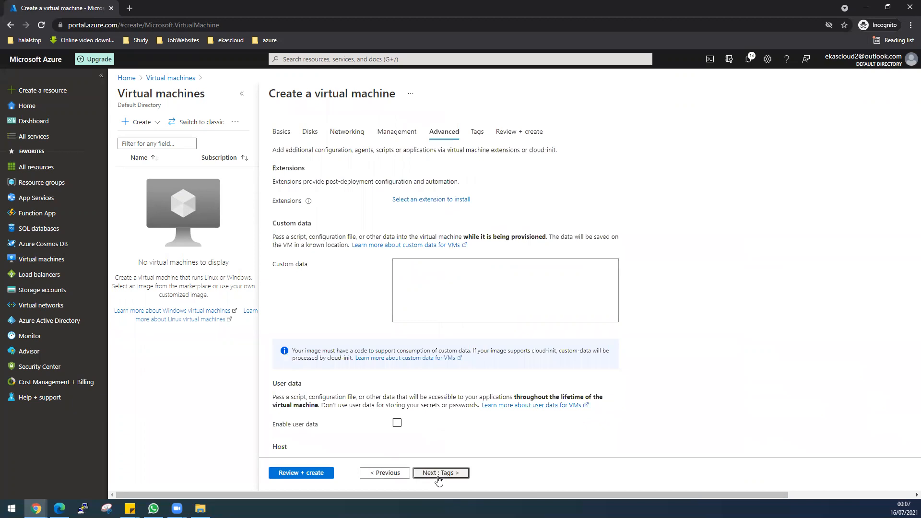
left_click(438, 476)
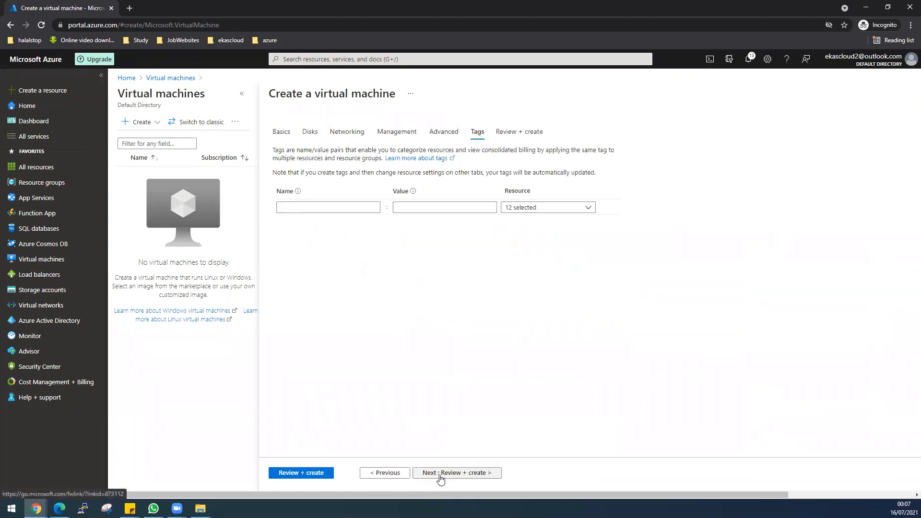
Review and create windowsVM, then open its overview once deployment completes
left_click(310, 473)
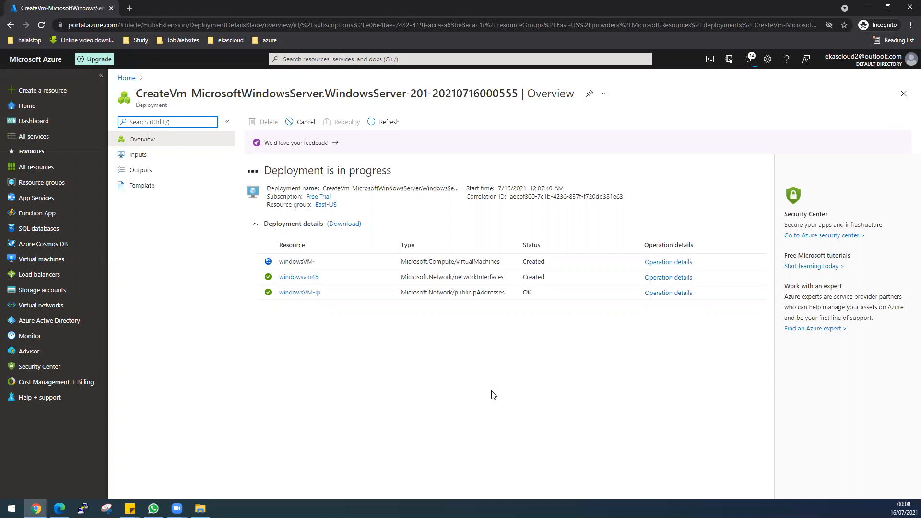
left_click(317, 305)
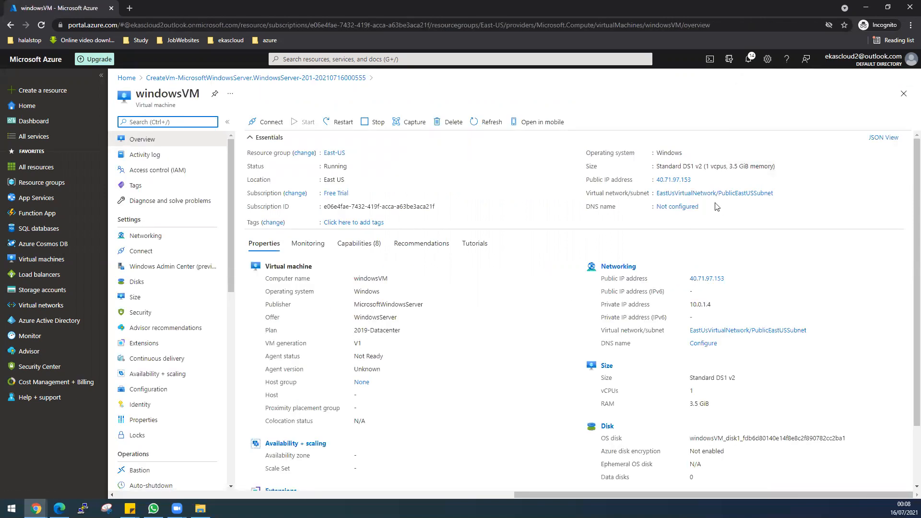
Connect Remote Desktop Connection to the VM's copied public IP 40.71.97.153
left_click(698, 180)
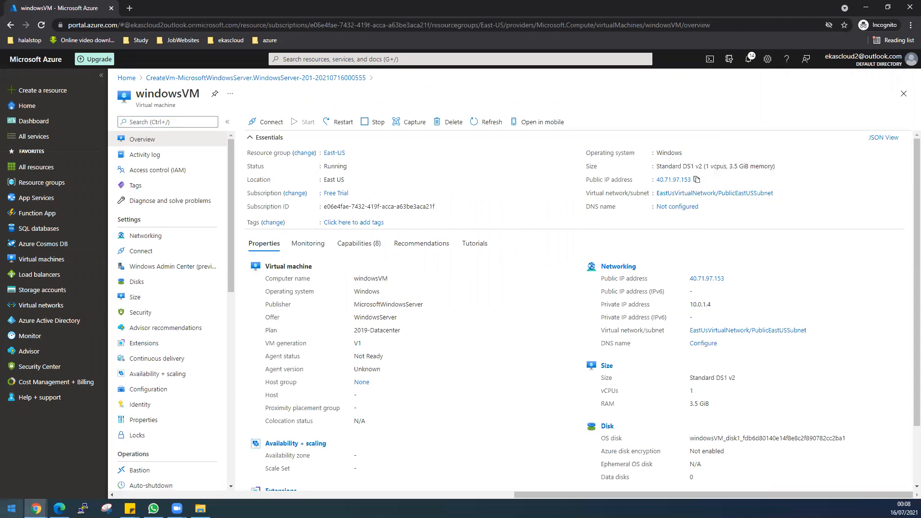
left_click(11, 508)
type("rdp")
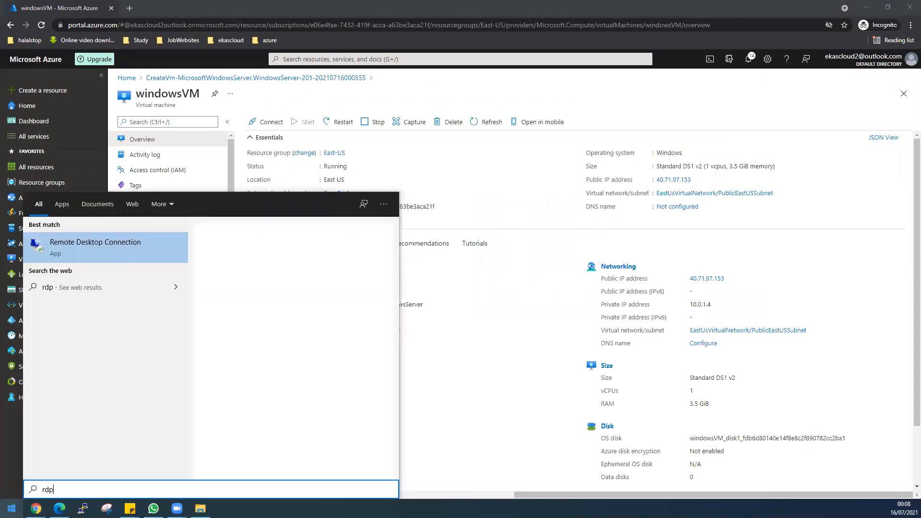
left_click(134, 249)
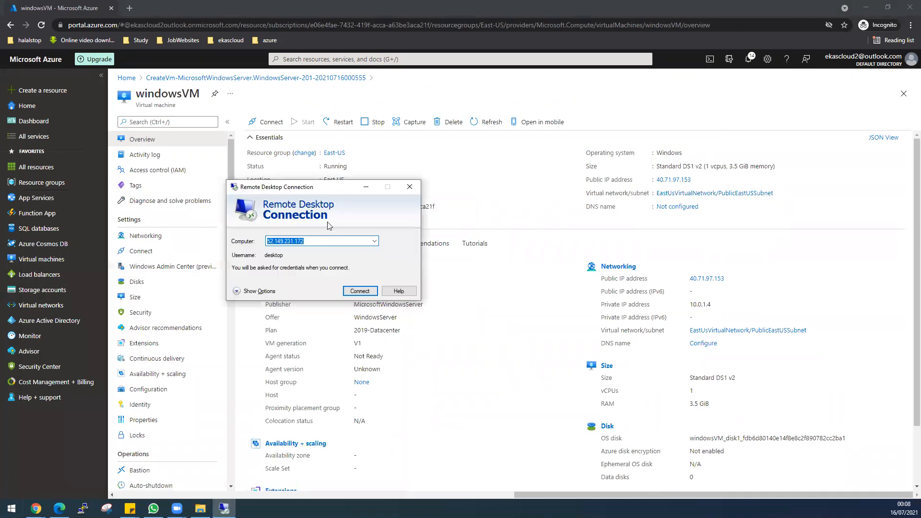
key("ctrl+v")
left_click(323, 240)
key("Return")
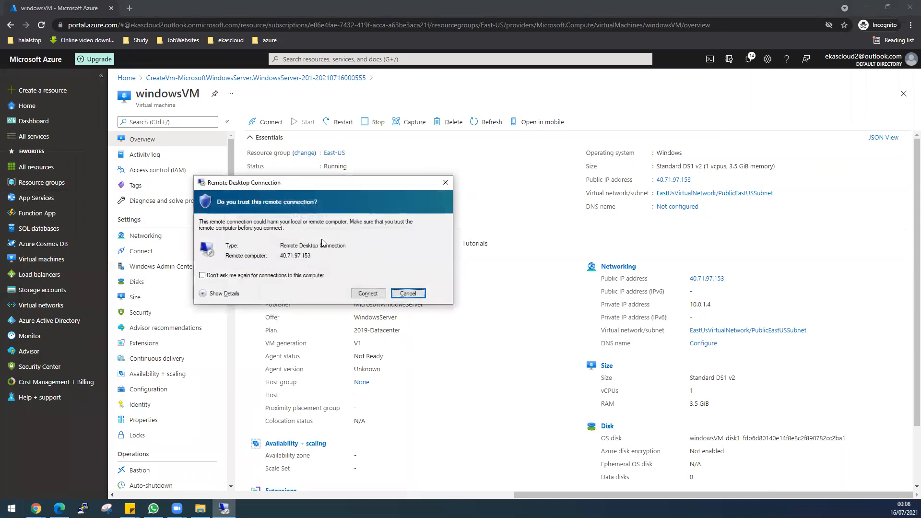
left_click(360, 293)
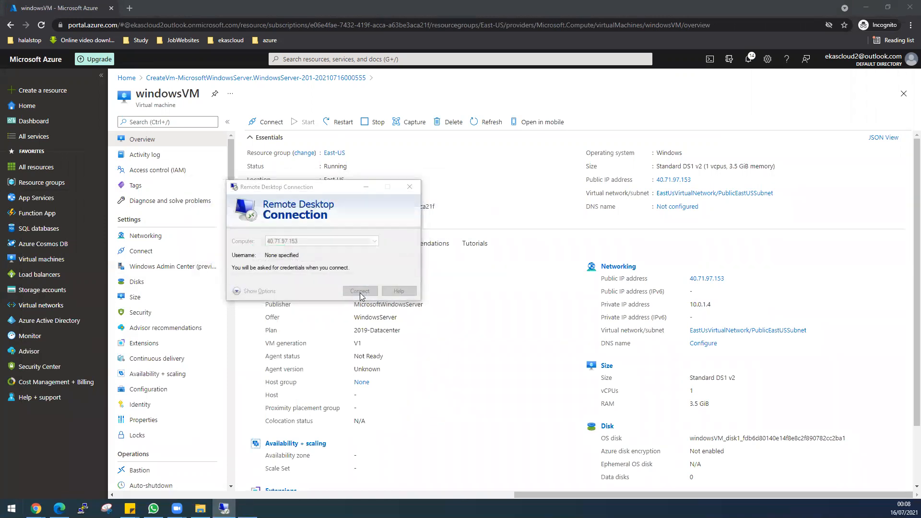
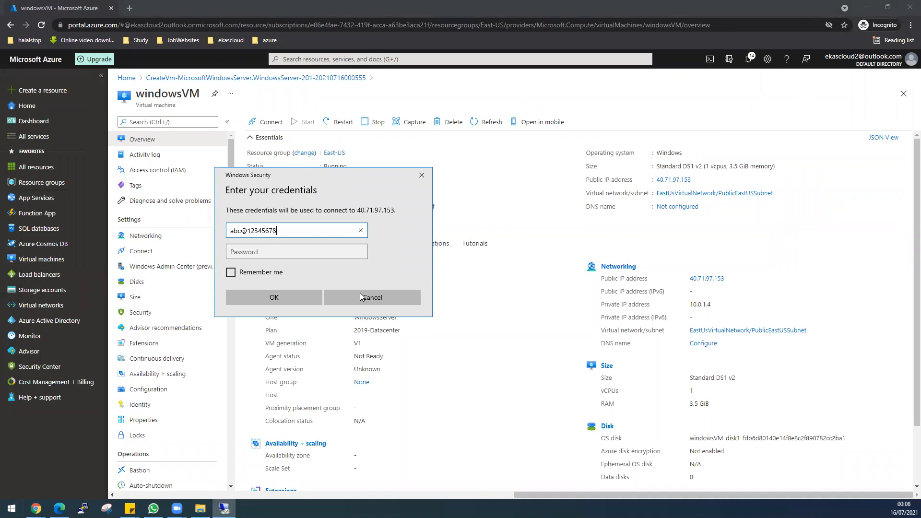
Sign in as administrator desktop with the VM password and accept the certificate
key("Tab")
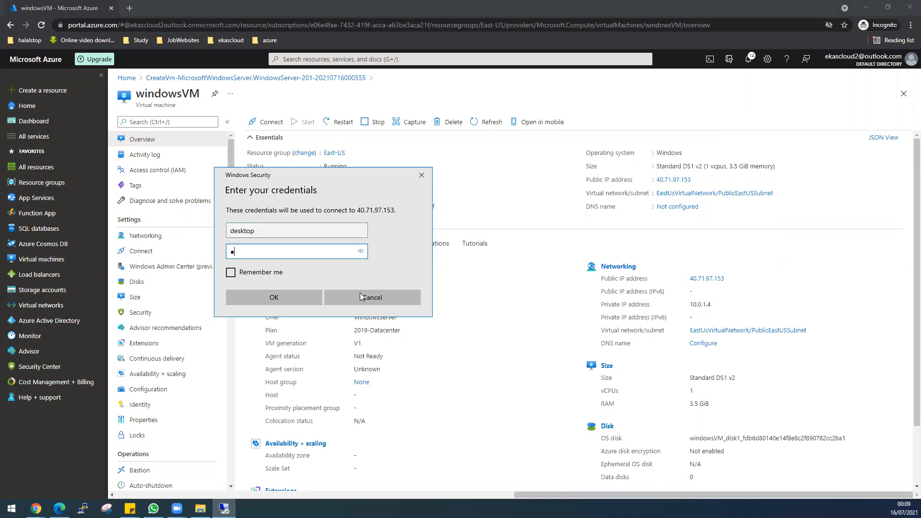
key("Return")
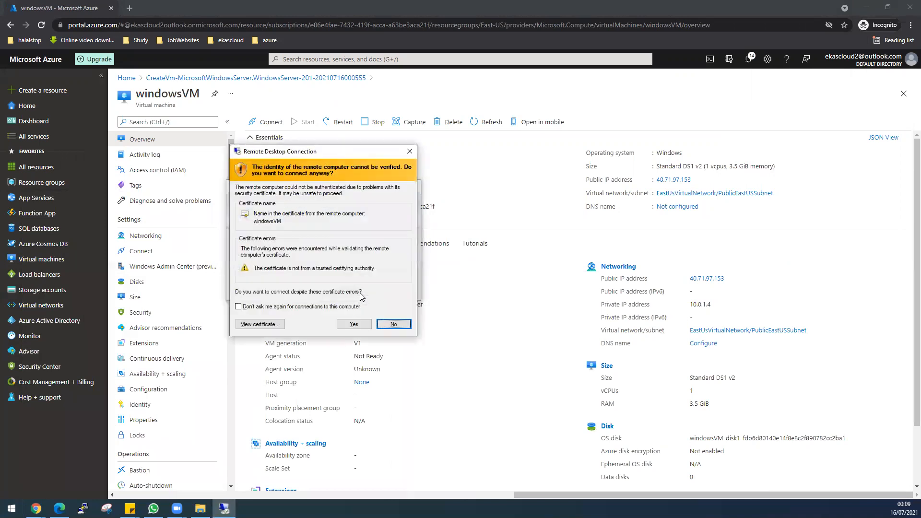
left_click(345, 324)
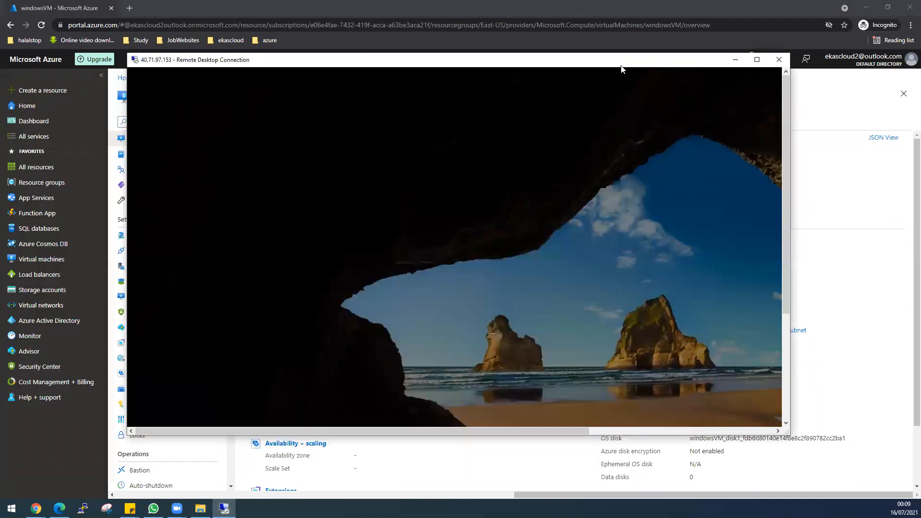
Start a new virtual machine in the East-US resource group from the portal
left_click(731, 61)
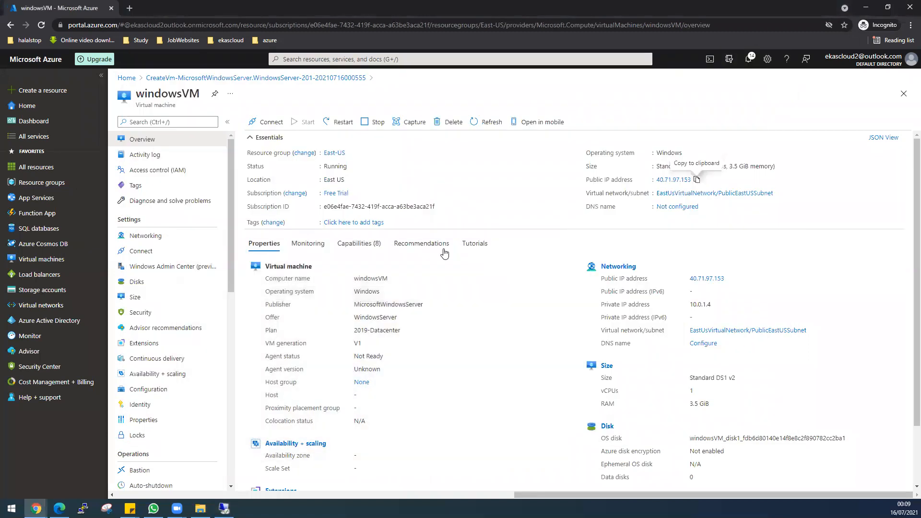
left_click(60, 260)
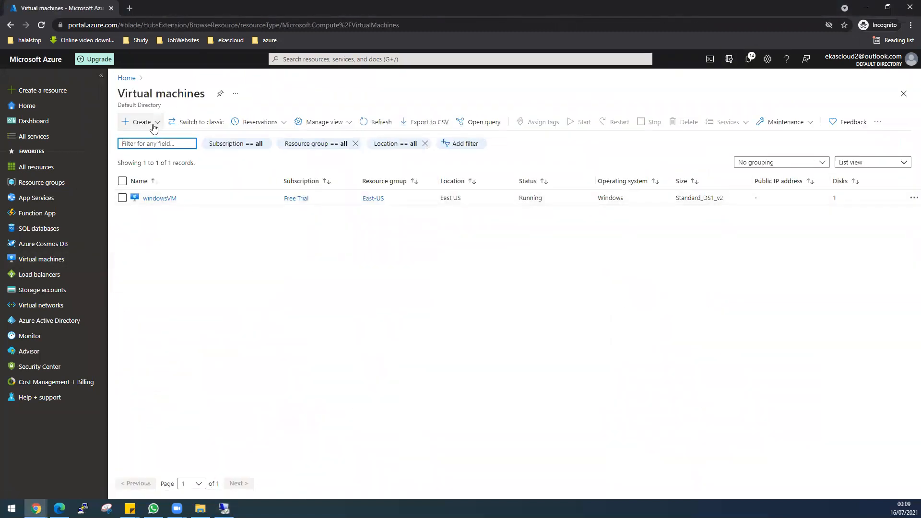
left_click(148, 123)
left_click(149, 139)
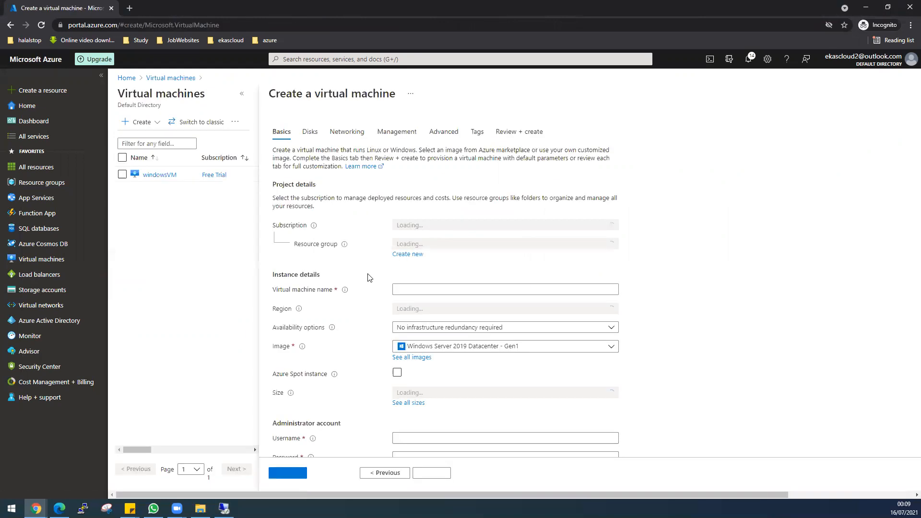
left_click(439, 245)
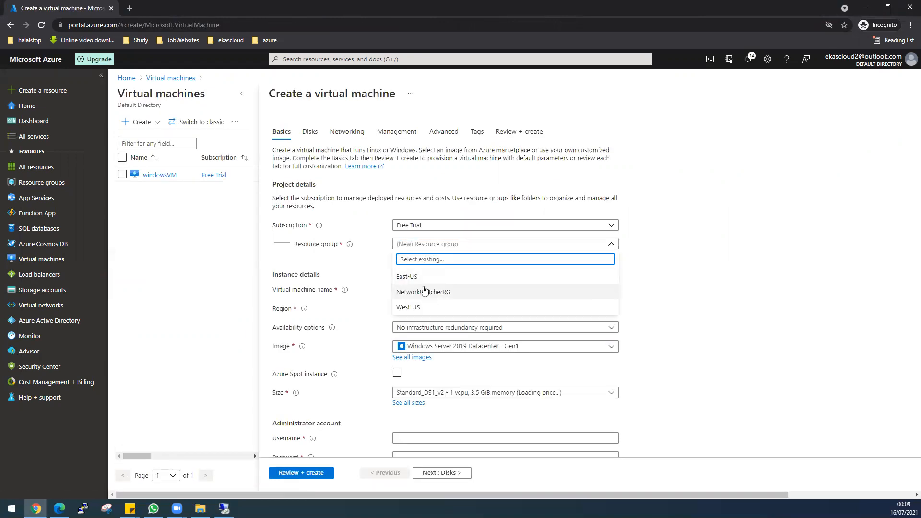
left_click(416, 277)
Name the VM LinuxVM and choose the Ubuntu Server 18.04 LTS image
left_click(456, 291)
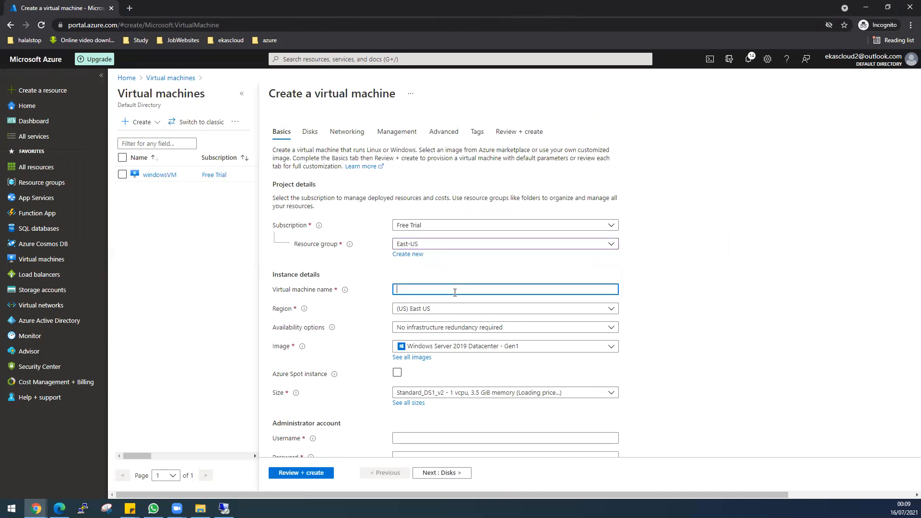
type("LinuxVm")
key("BackSpace")
type("M")
scroll(695, 341, "down", 2)
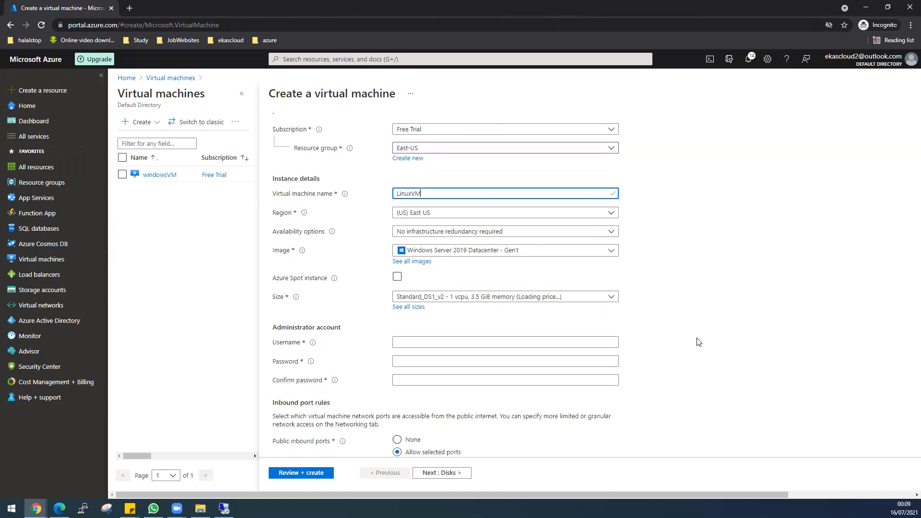
left_click(512, 251)
left_click(463, 320)
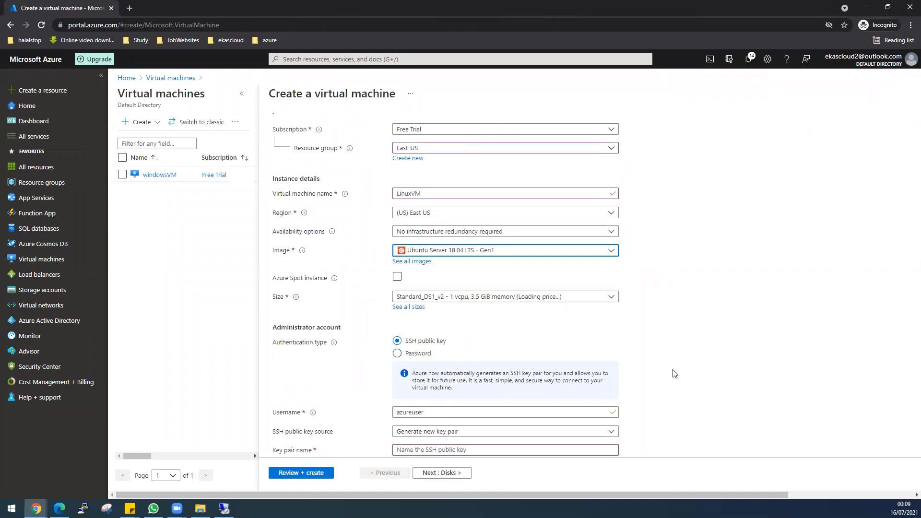
Use password sign-in with admin username desktop, enter and confirm the password, and allow no public inbound ports
scroll(674, 373, "down", 1)
left_click(416, 306)
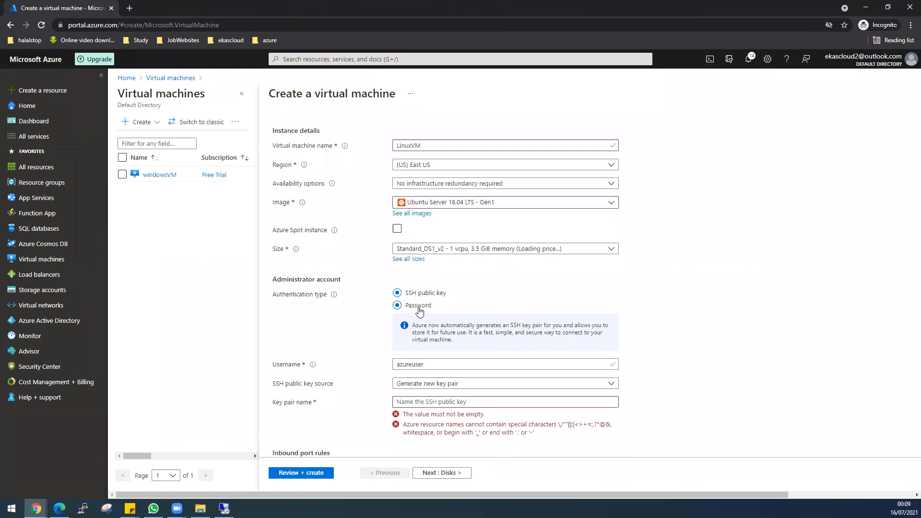
left_click(430, 325)
type("desktop")
key("Tab")
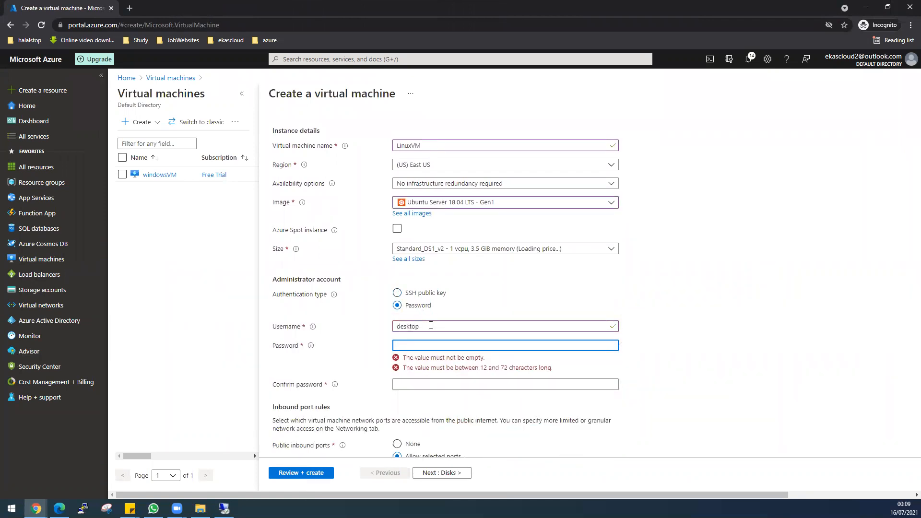
type("•••••••••")
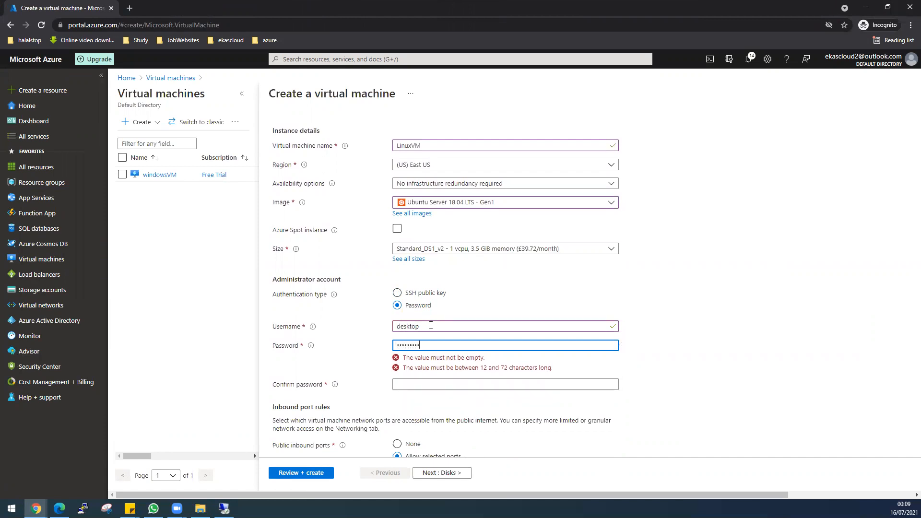
key("Tab")
type("••••••••••••")
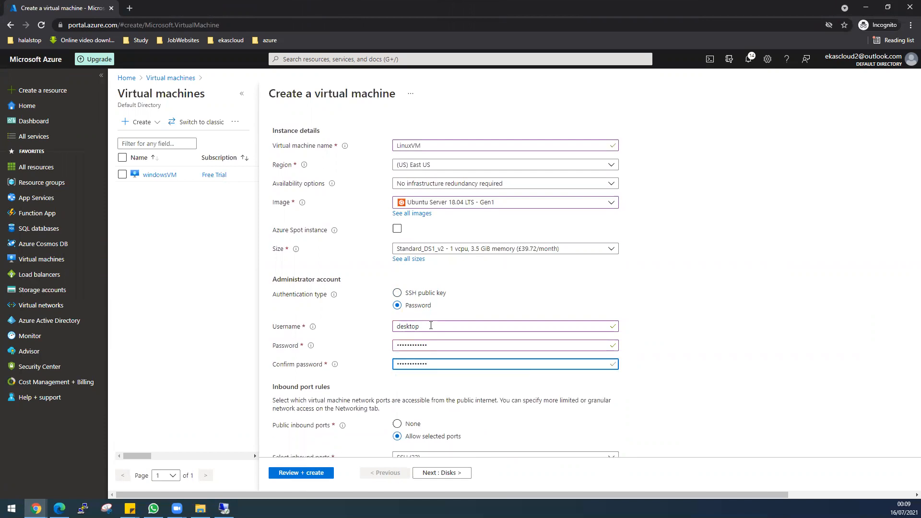
scroll(444, 368, "down", 2)
left_click(397, 348)
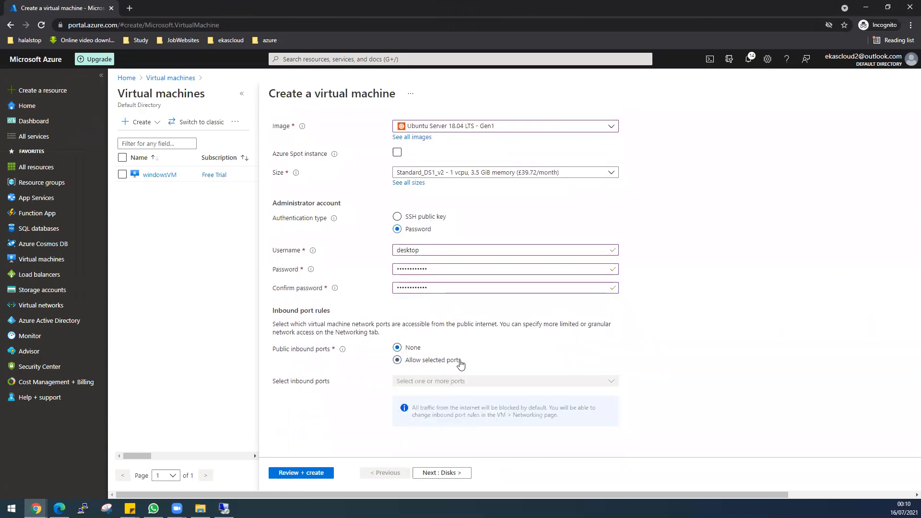
Skip past the disks settings and set LinuxVM's public IP to None
left_click(441, 473)
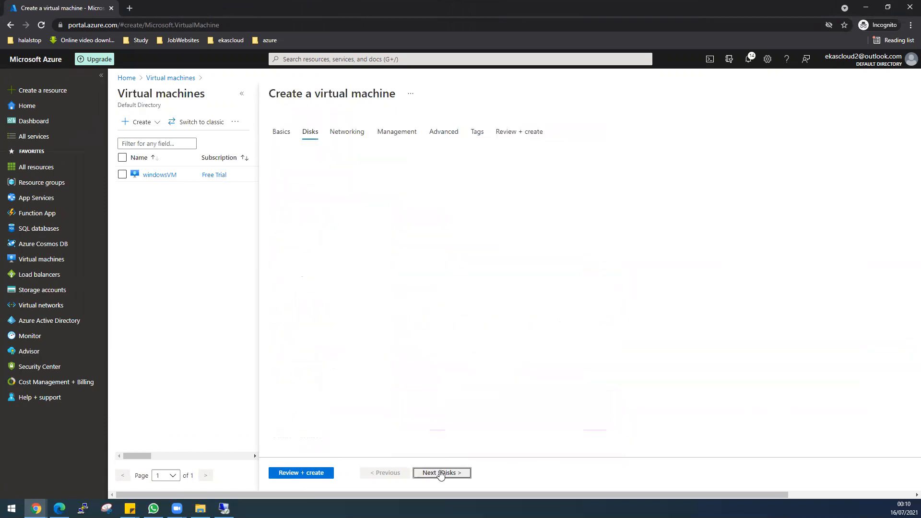
left_click(440, 473)
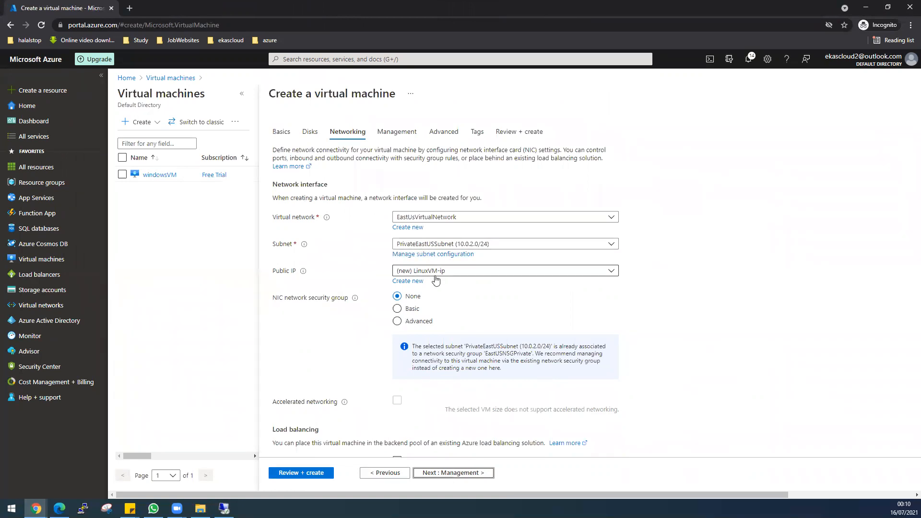
left_click(421, 274)
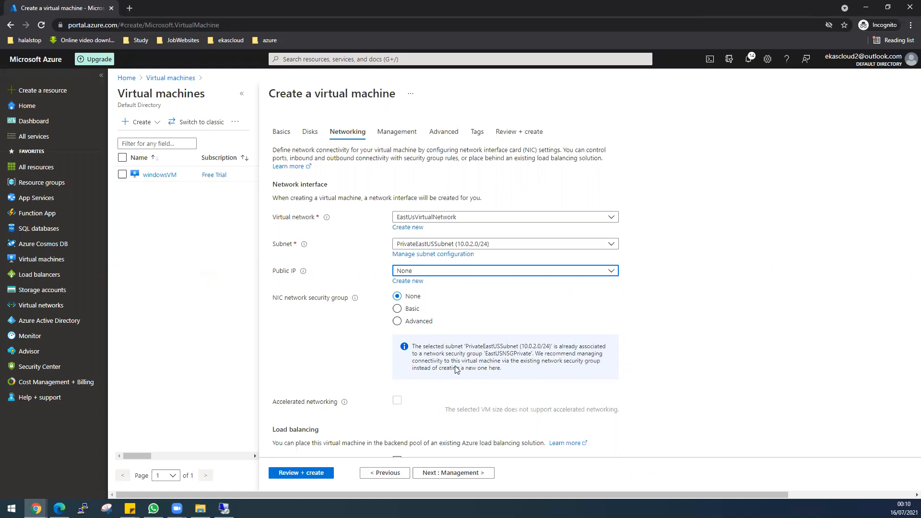
Disable boot diagnostics, pass validation, and submit LinuxVM for creation
left_click(416, 475)
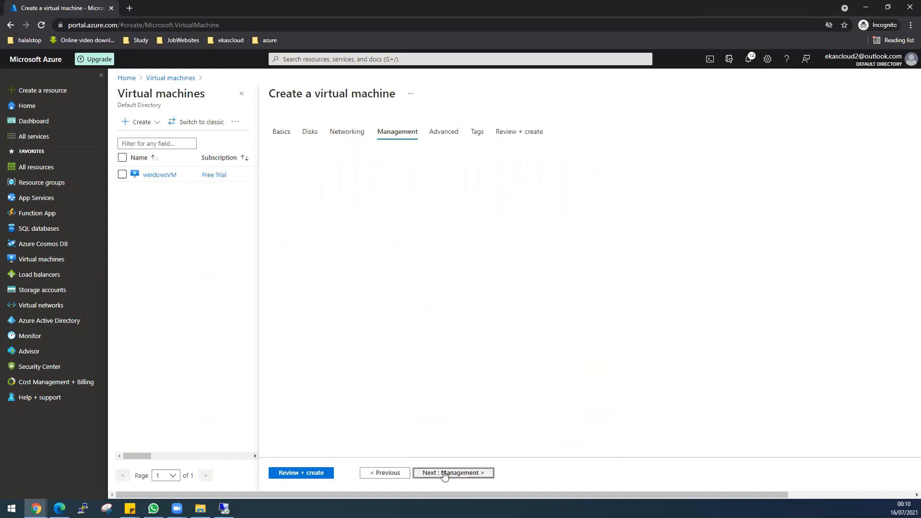
left_click(409, 281)
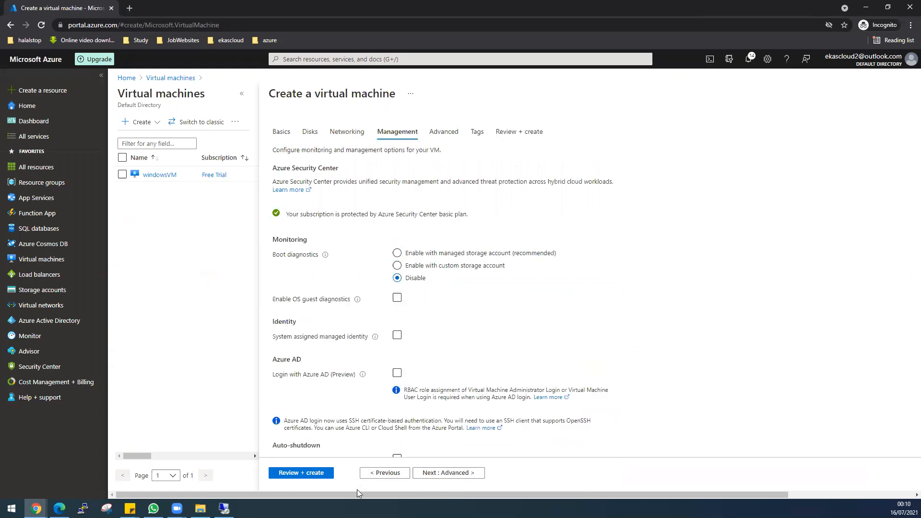
left_click(309, 474)
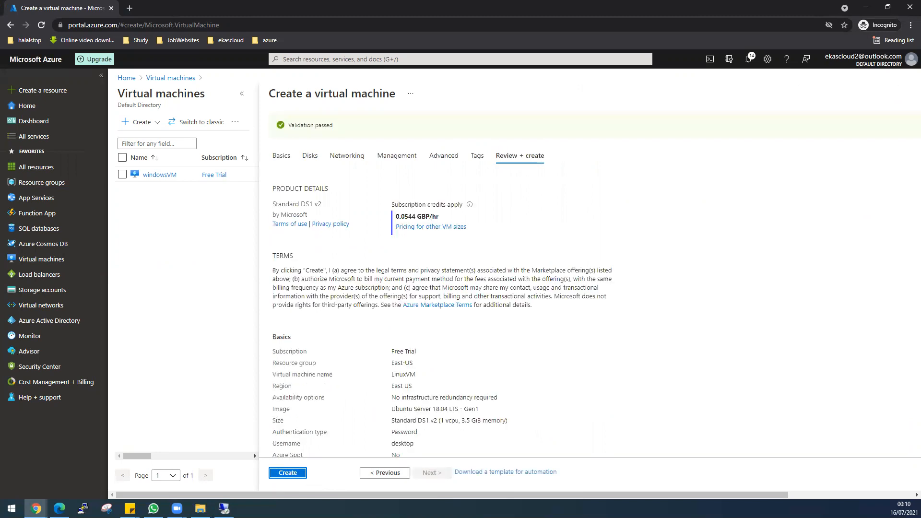
left_click(297, 480)
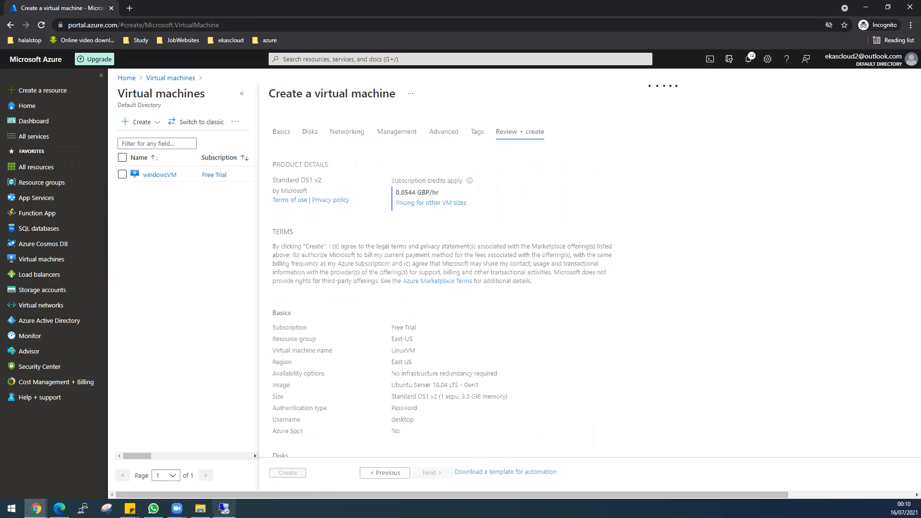
Return to the Windows VM remote session, dismissing the Admin Center popup and staying connected
mouse_move(224, 509)
left_click(224, 473)
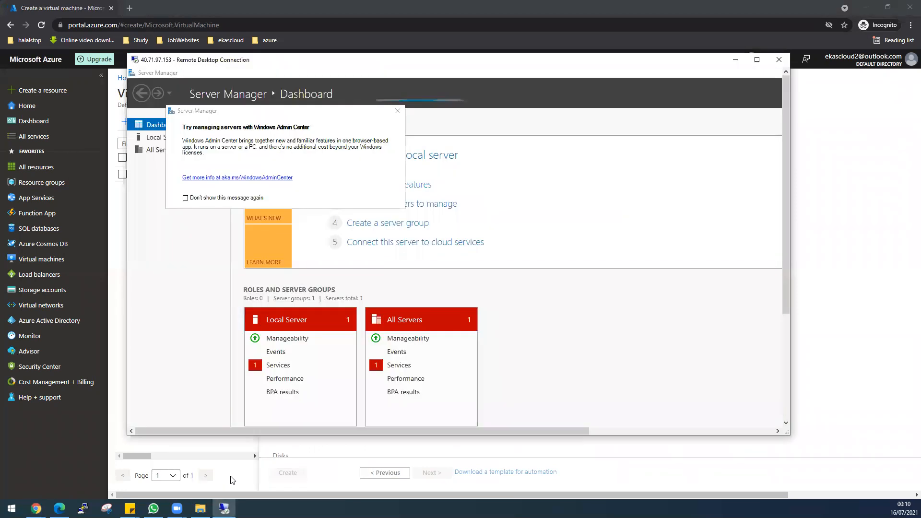
left_click(397, 112)
left_click(778, 59)
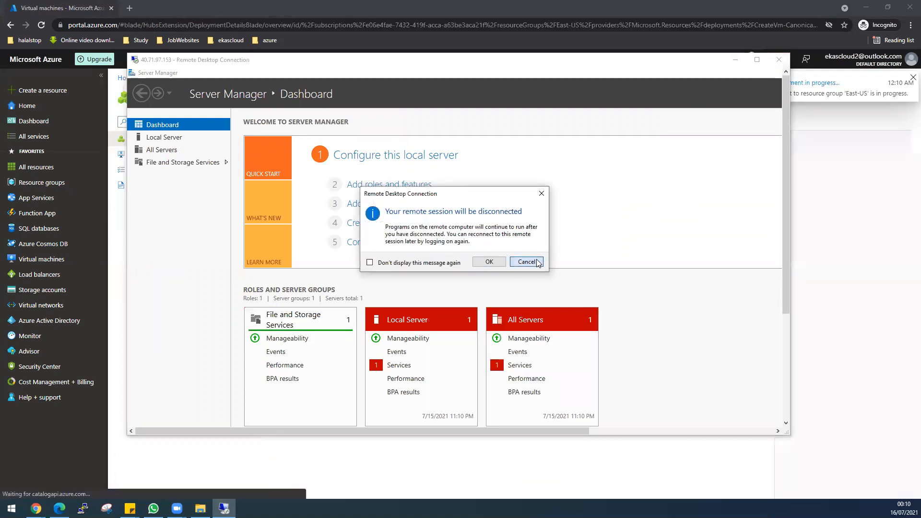
left_click(528, 261)
Make the remote session full screen, hide the welcome panel, and show Local Server properties
left_click_drag(788, 100, 783, 76)
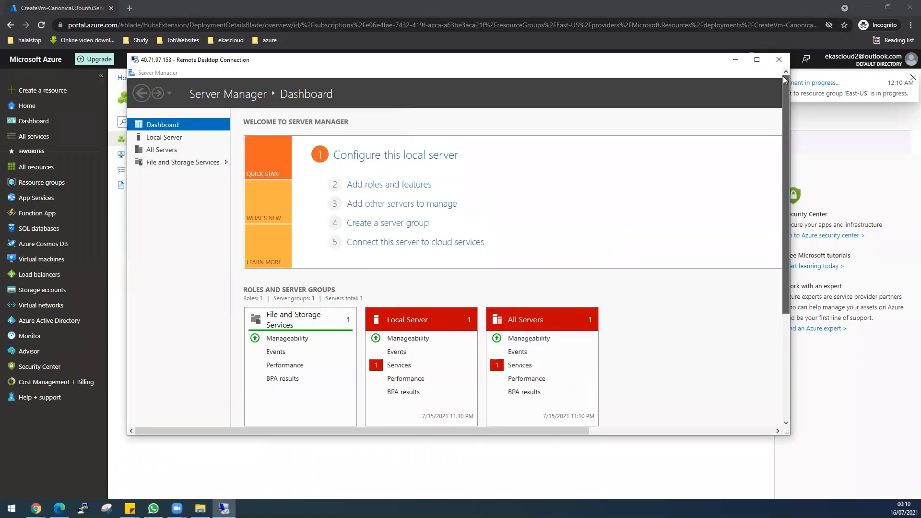
double_click(596, 61)
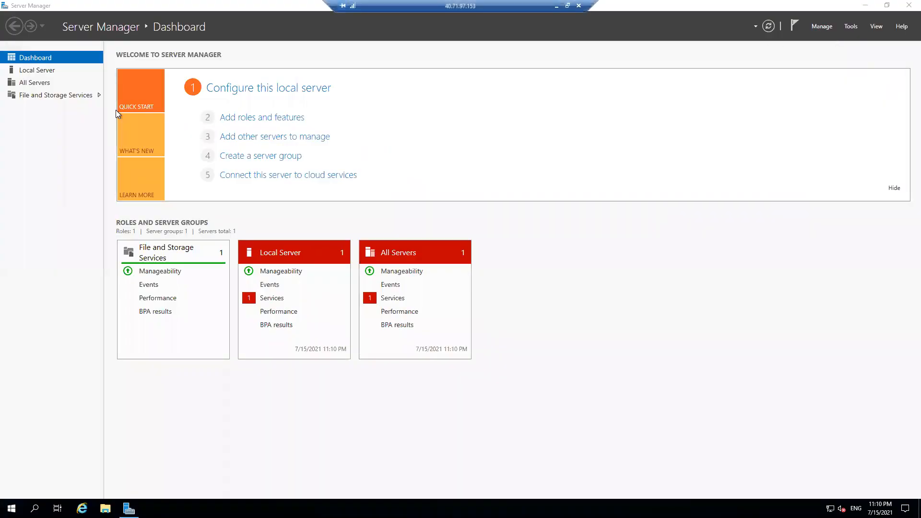
left_click(895, 187)
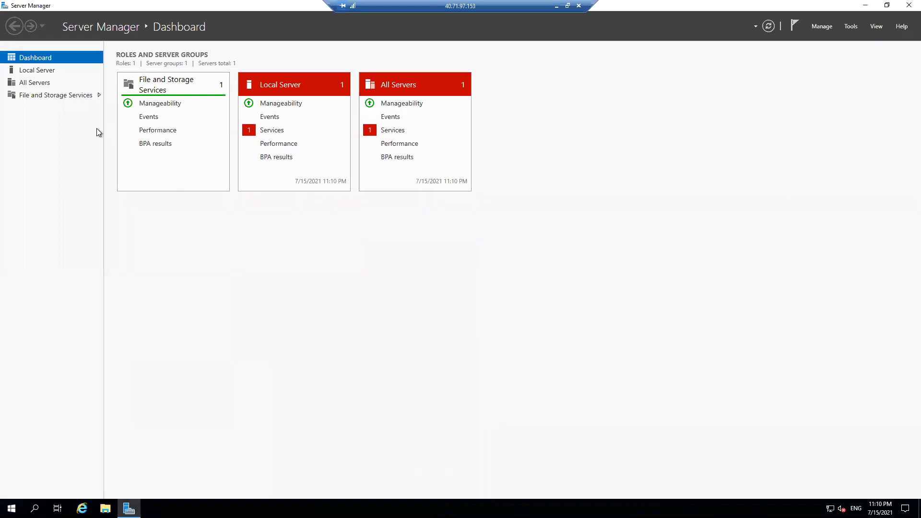
left_click(53, 74)
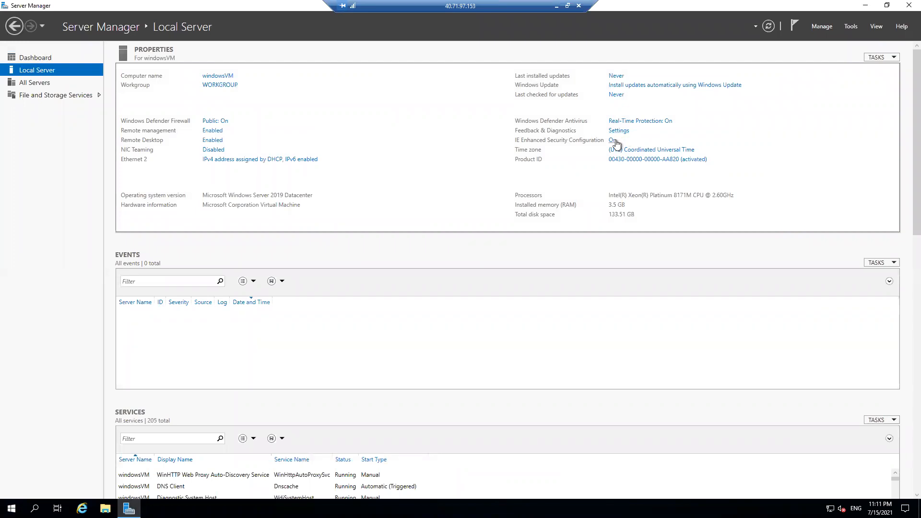
left_click(613, 140)
Turn IE Enhanced Security Configuration off for Administrators and Users, then close Server Manager
left_click(405, 241)
left_click(406, 298)
left_click(496, 345)
left_click(903, 7)
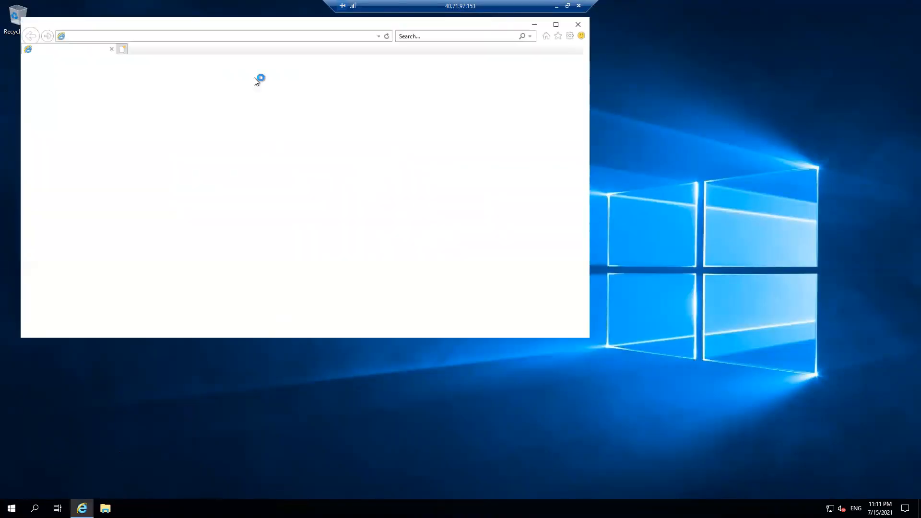
Enter 'puttydo' in Internet Explorer and accept the recommended setup settings
type("putty")
type("do")
key("Return")
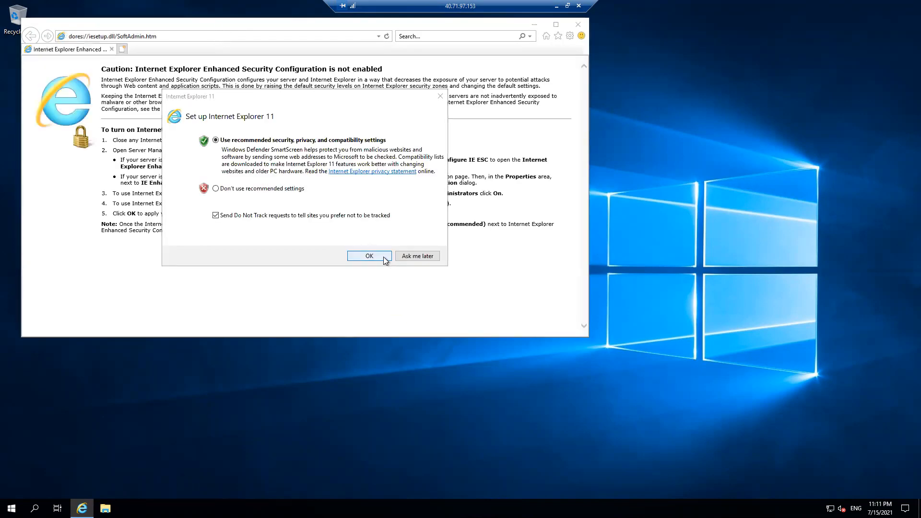
left_click(383, 257)
left_click(129, 37)
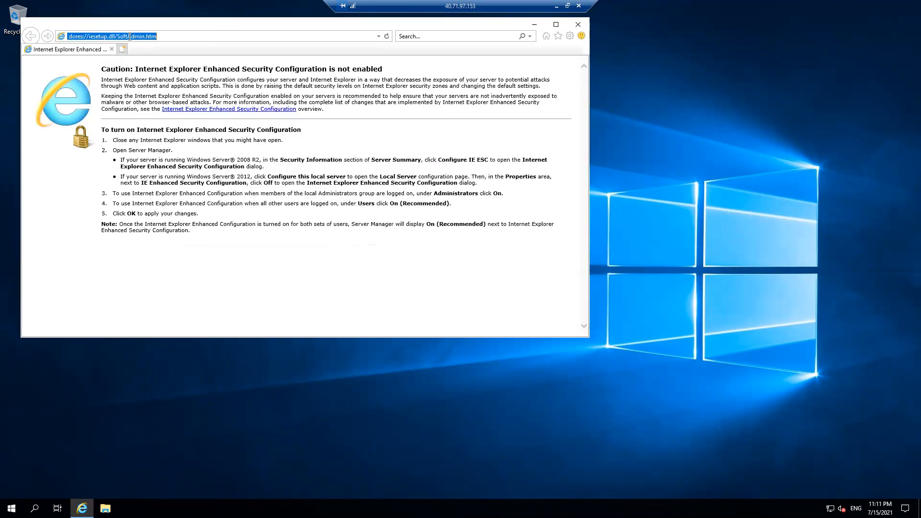
Go to google.com in Internet Explorer, answer the Chrome prompt, and close the extra tab
type("google,c")
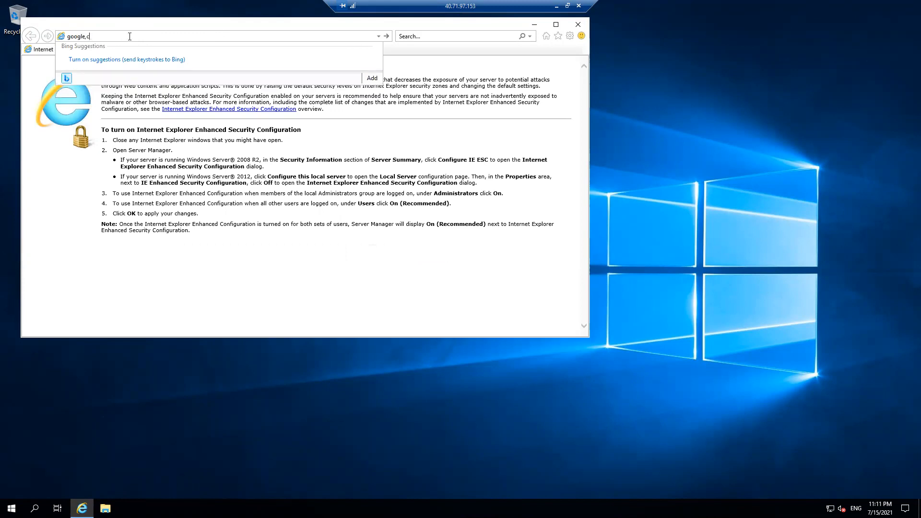
type("i.com")
key("Return")
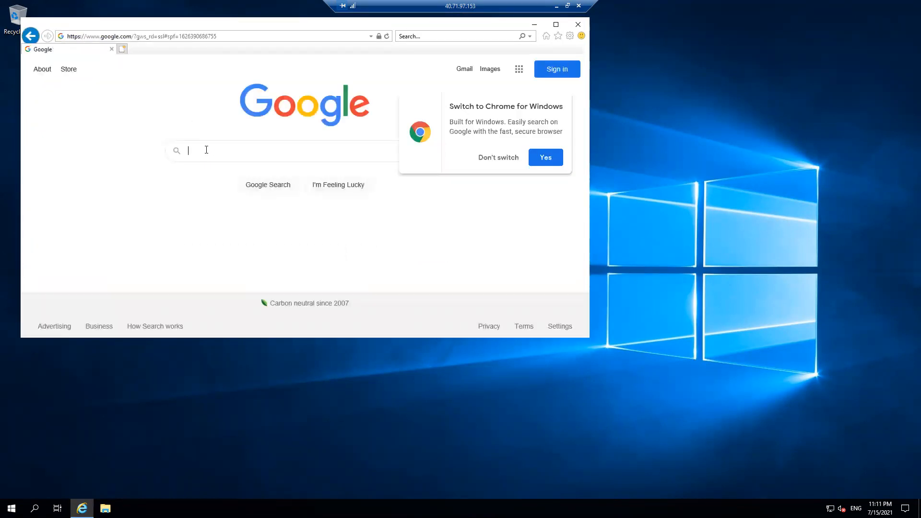
left_click(538, 158)
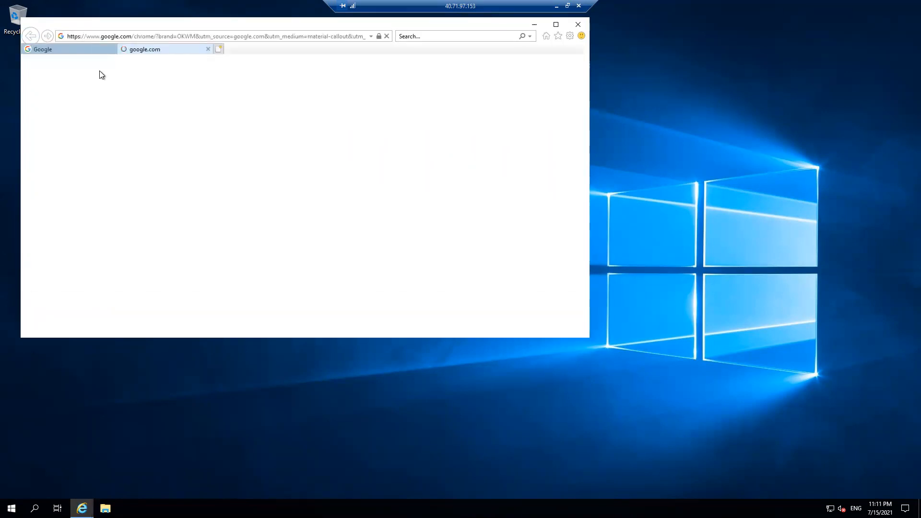
left_click(208, 49)
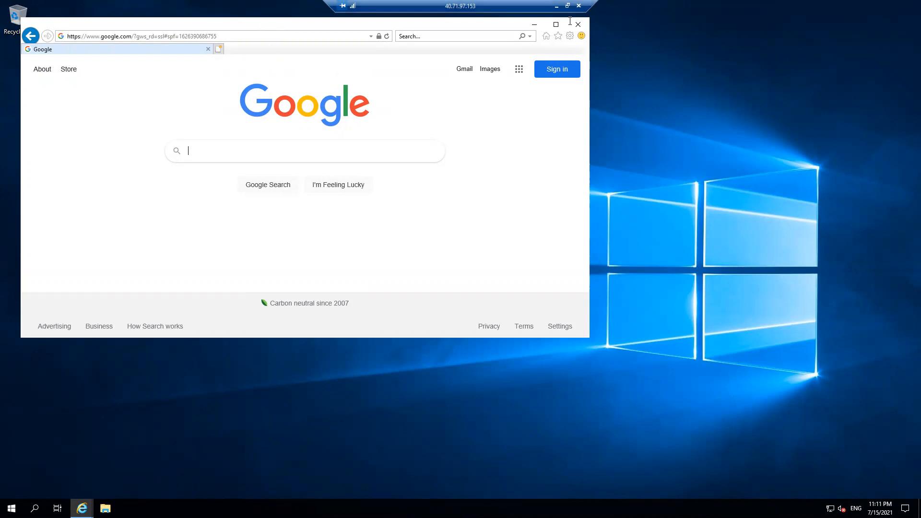
Check the deployed LinuxVM's overview in the portal, then return to the remote session
left_click(556, 6)
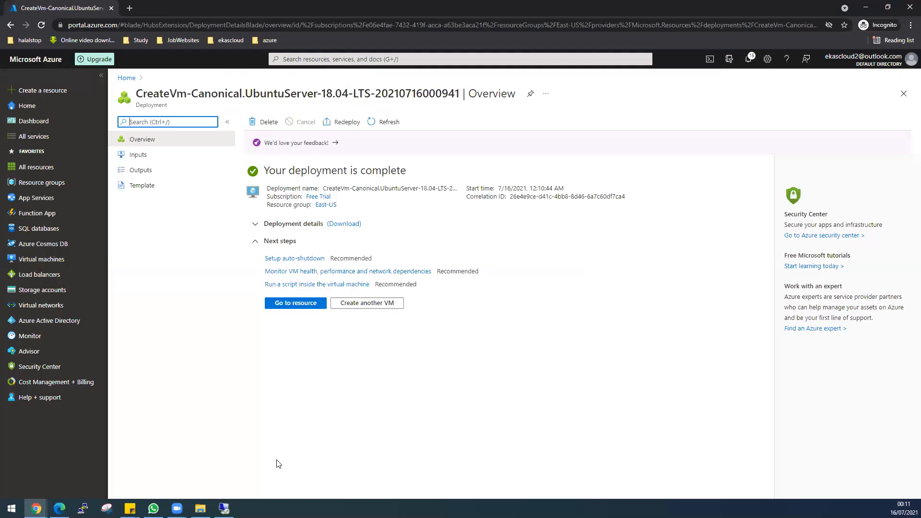
left_click(299, 303)
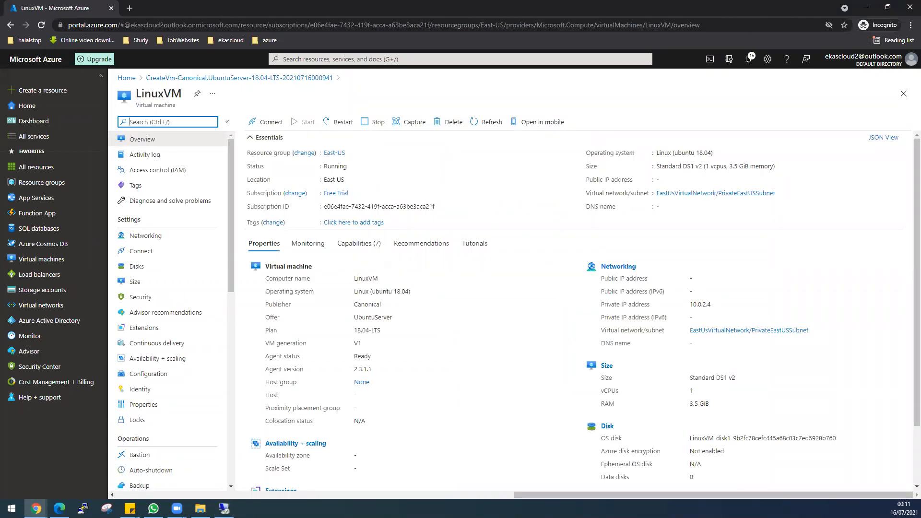
left_click(224, 509)
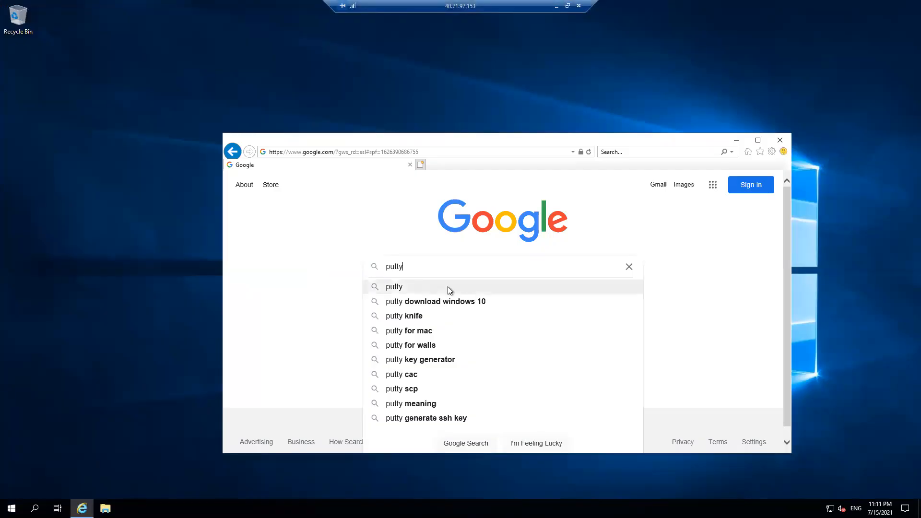
Search for PuTTY and download the 64-bit PuTTY 0.75 installer from the latest release page
left_click(438, 299)
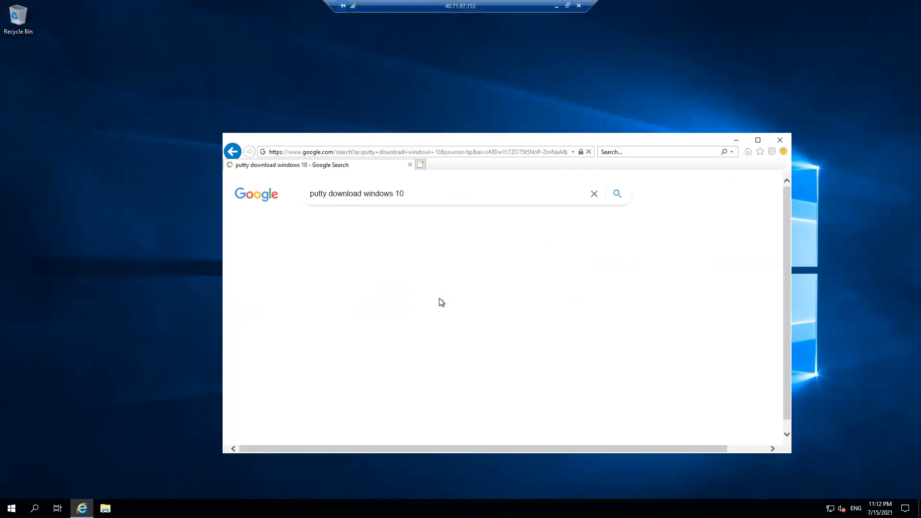
left_click(373, 284)
left_click(475, 259)
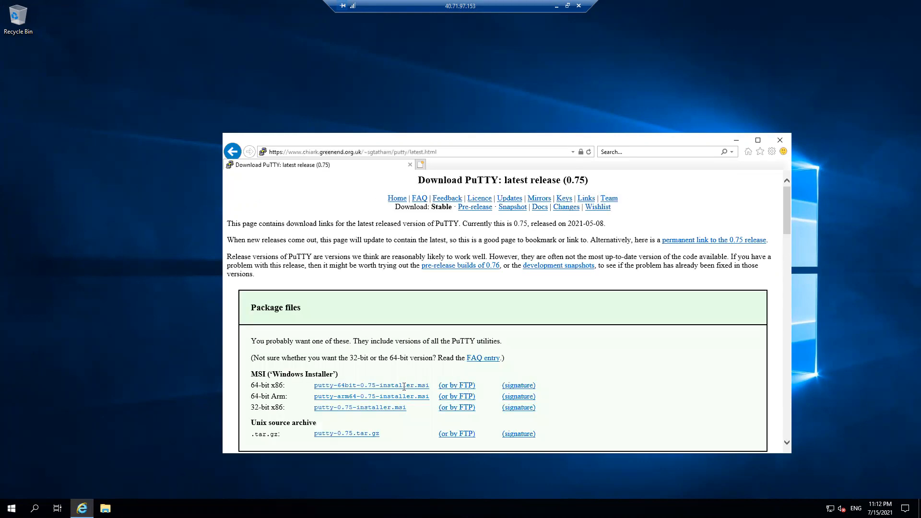
left_click(404, 386)
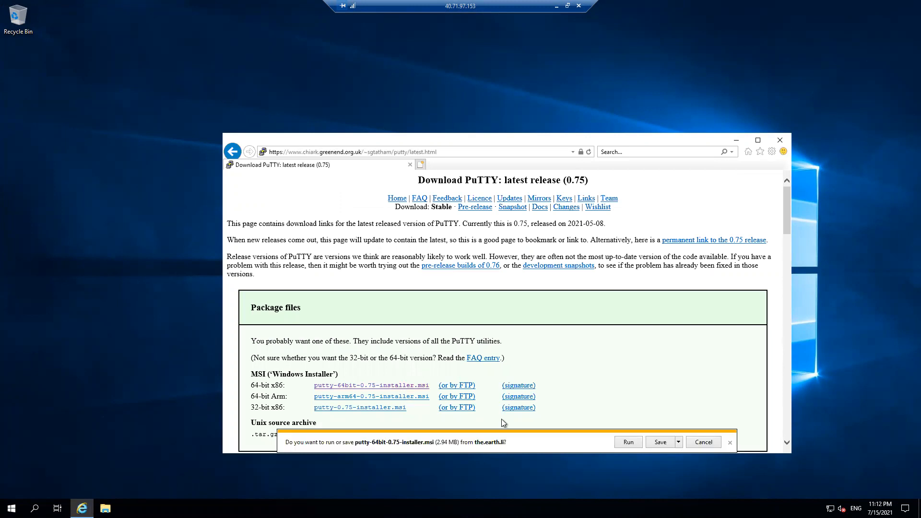
Install PuTTY with the default folder and close the README
left_click(629, 442)
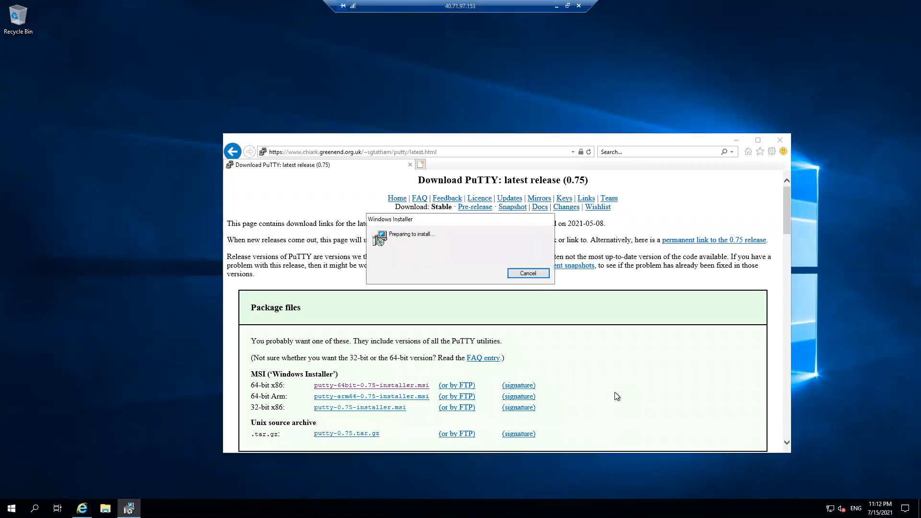
left_click(509, 329)
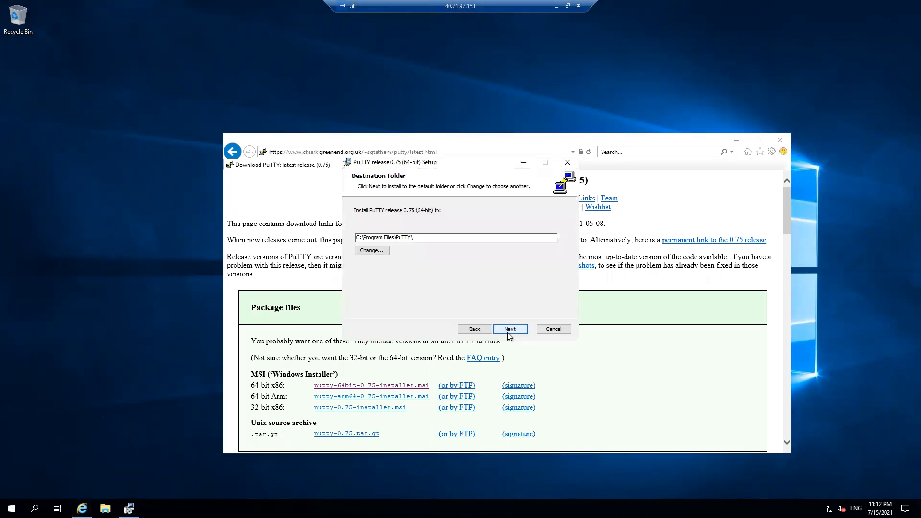
left_click(507, 331)
left_click(507, 331)
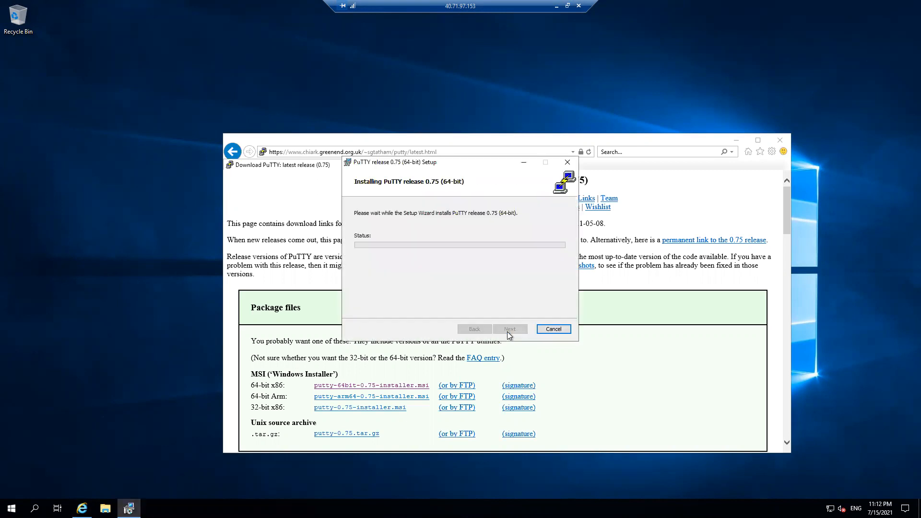
left_click(510, 329)
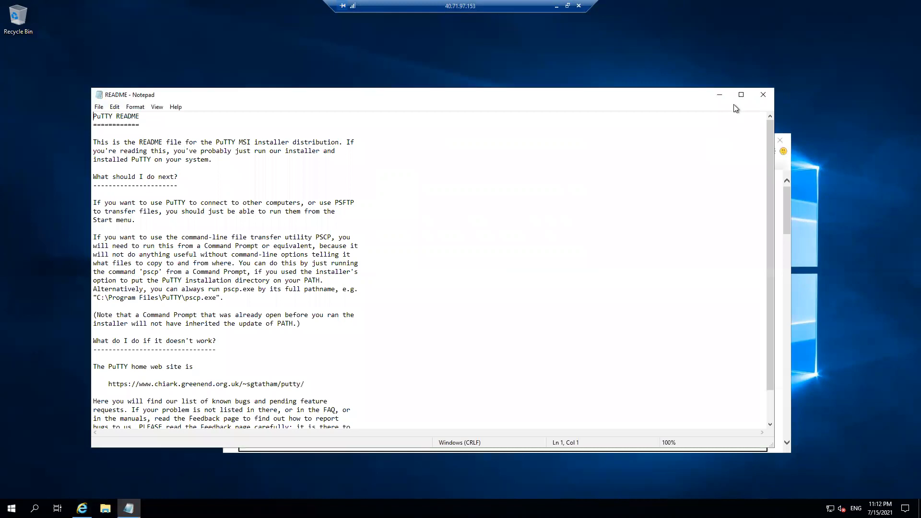
left_click(763, 95)
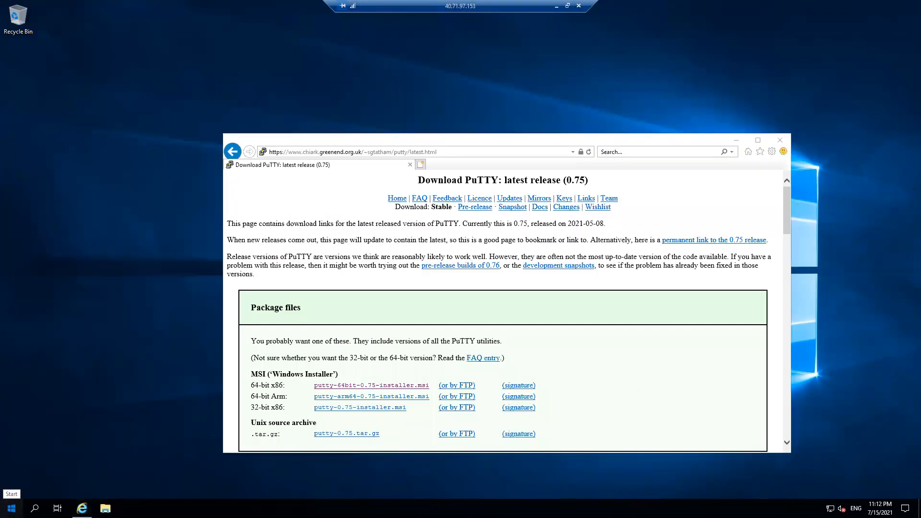
Launch PuTTY (64-bit), connect by SSH to 10.0.2.4, and accept the host key
left_click(12, 508)
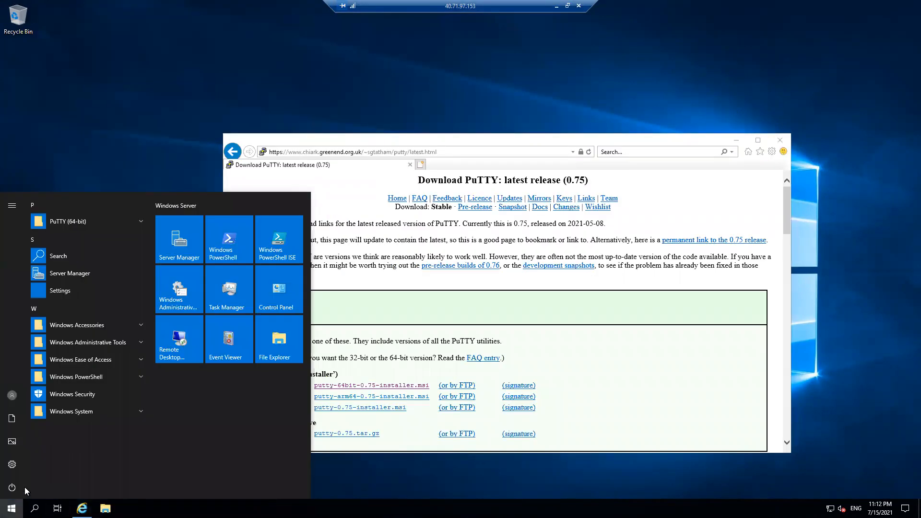
left_click(94, 223)
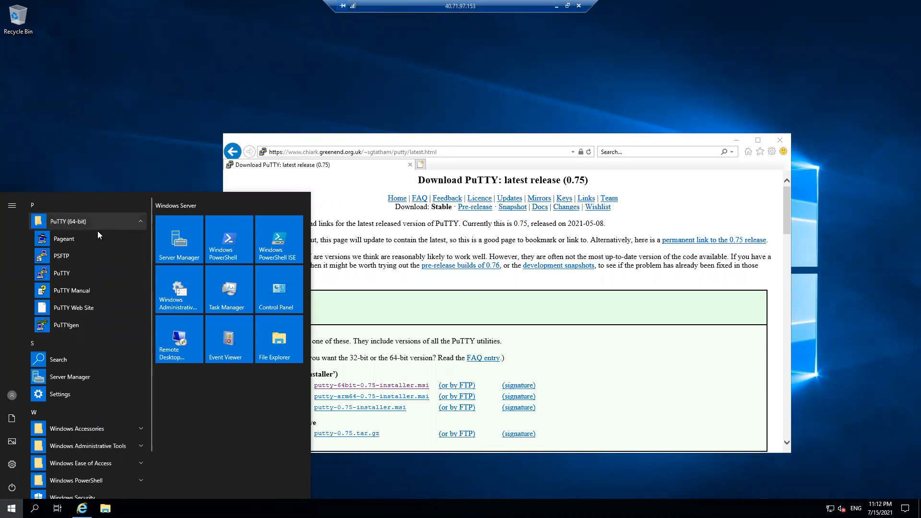
left_click(68, 272)
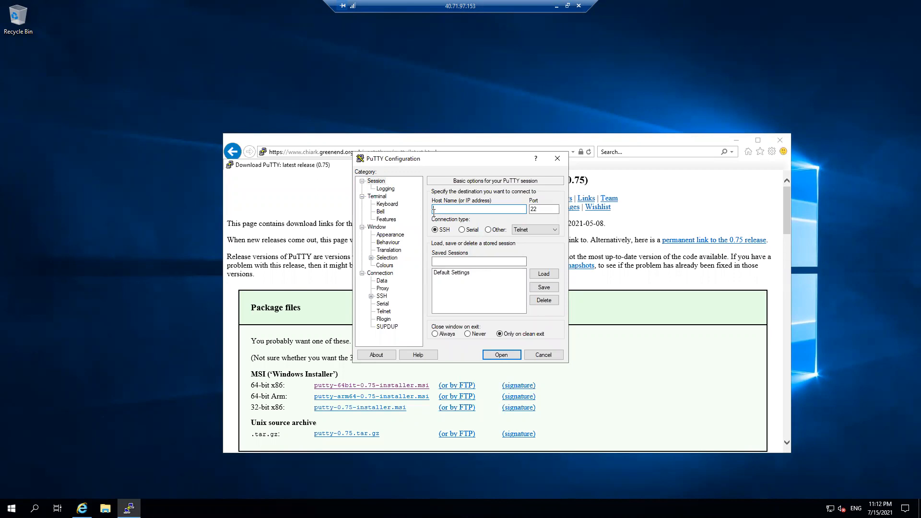
type("10.0.2.4")
key("Return")
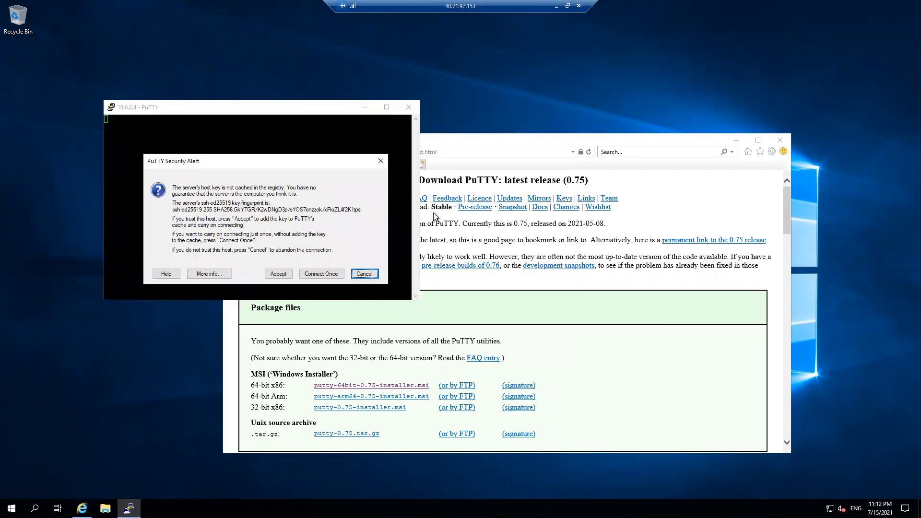
left_click(286, 277)
Log in to LinuxVM as desktop with the account password
type("desktop")
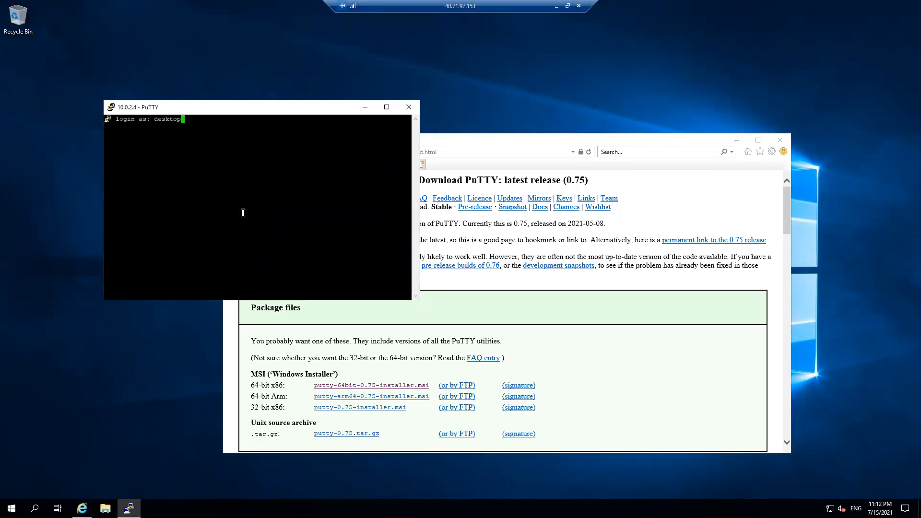
key("Return")
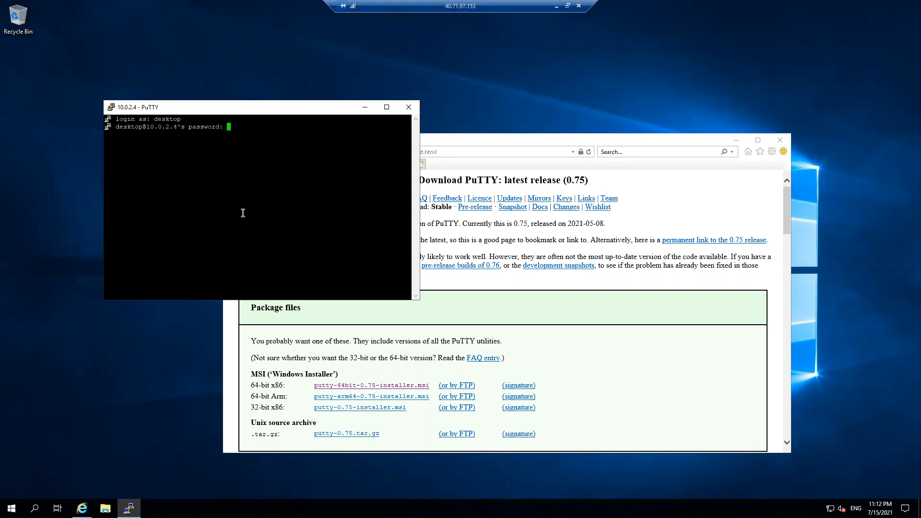
key("Return")
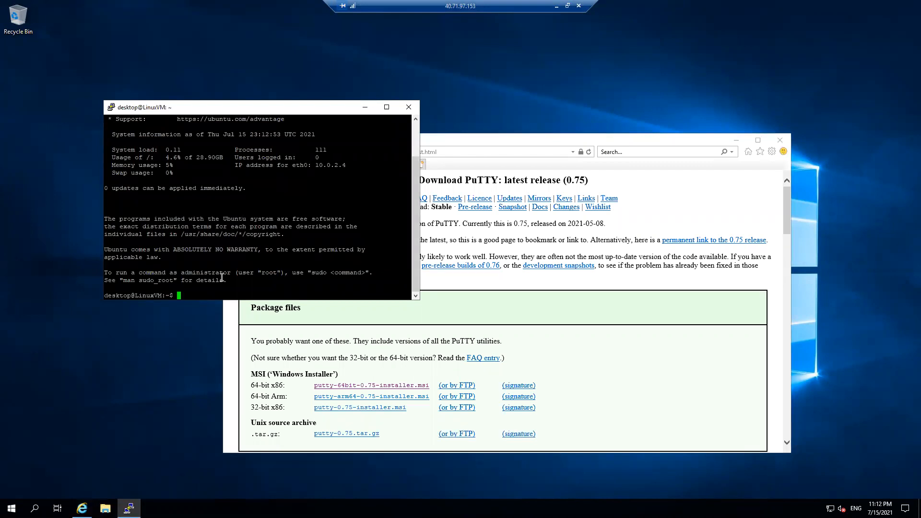
Minimize PuTTY, create a new text document on the desktop, and open it in Notepad
left_click(364, 106)
right_click(94, 49)
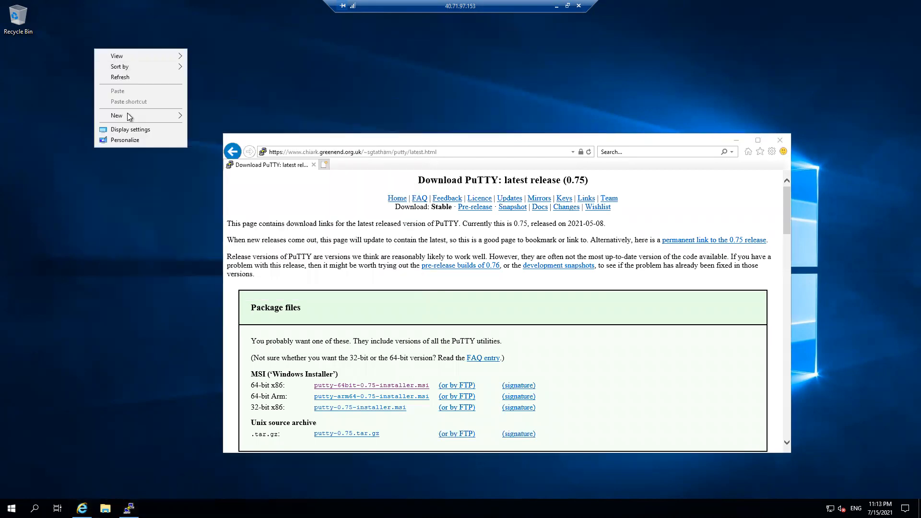
mouse_move(137, 116)
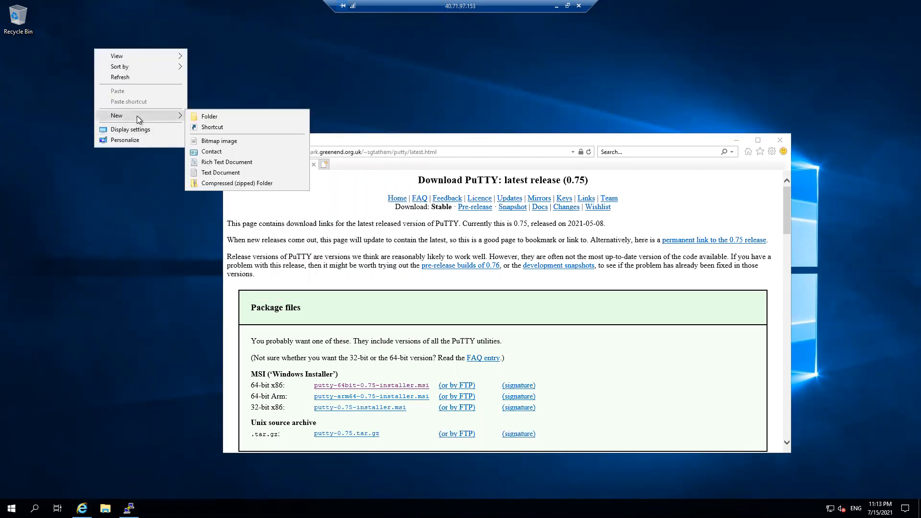
left_click(203, 172)
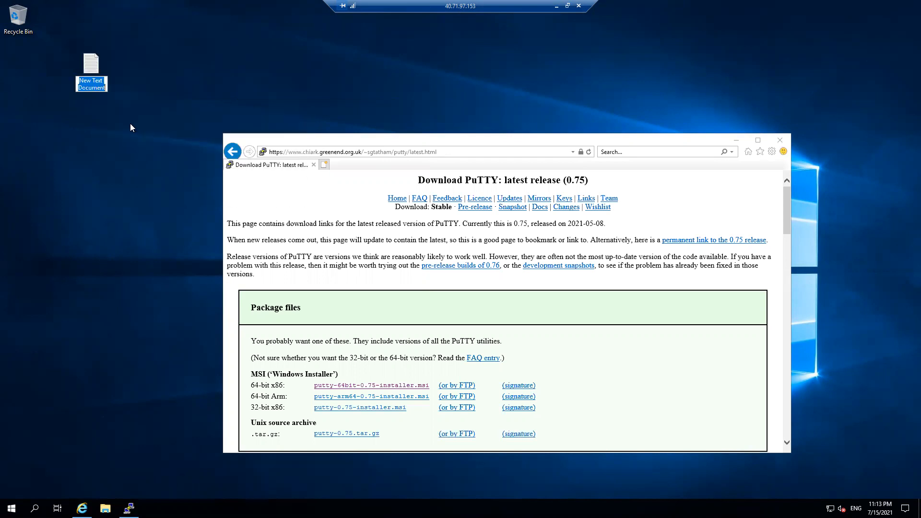
double_click(103, 75)
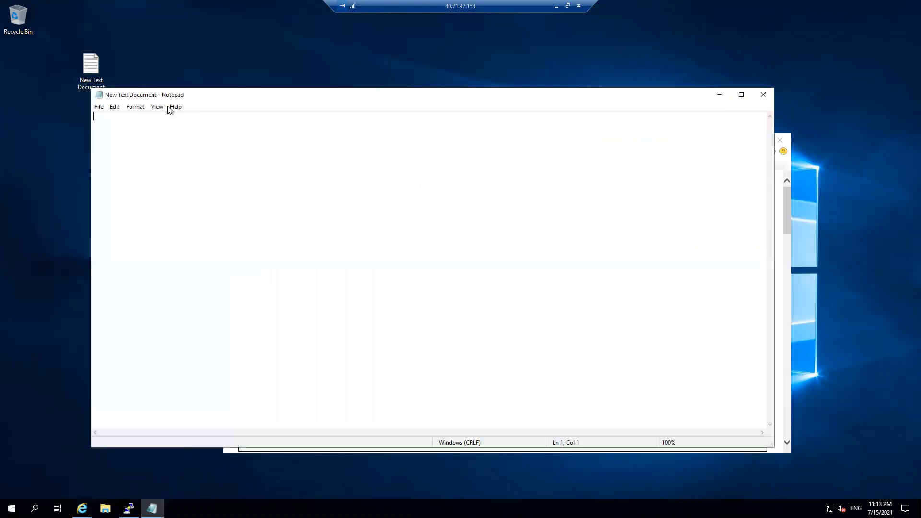
Shrink Notepad, move it to the top right, and type 'East US :'
left_click_drag(734, 136, 388, 248)
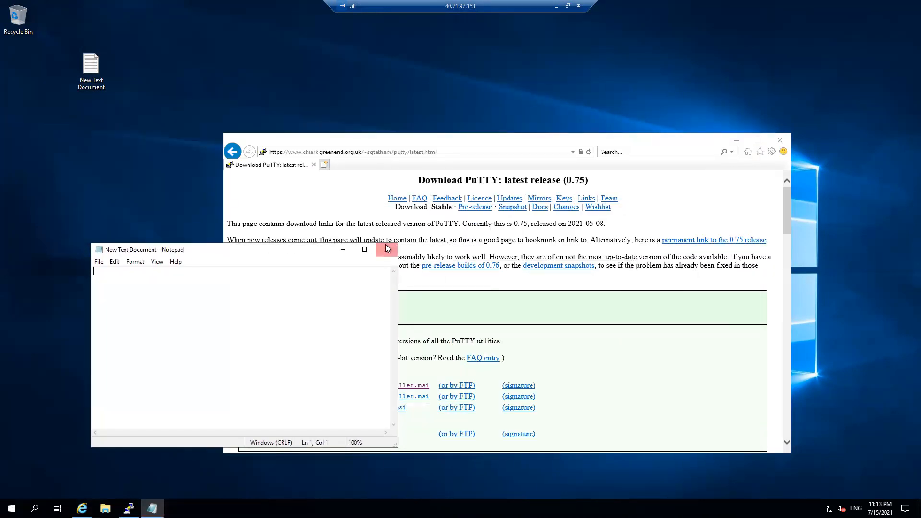
left_click_drag(322, 254, 831, 17)
type("East US :")
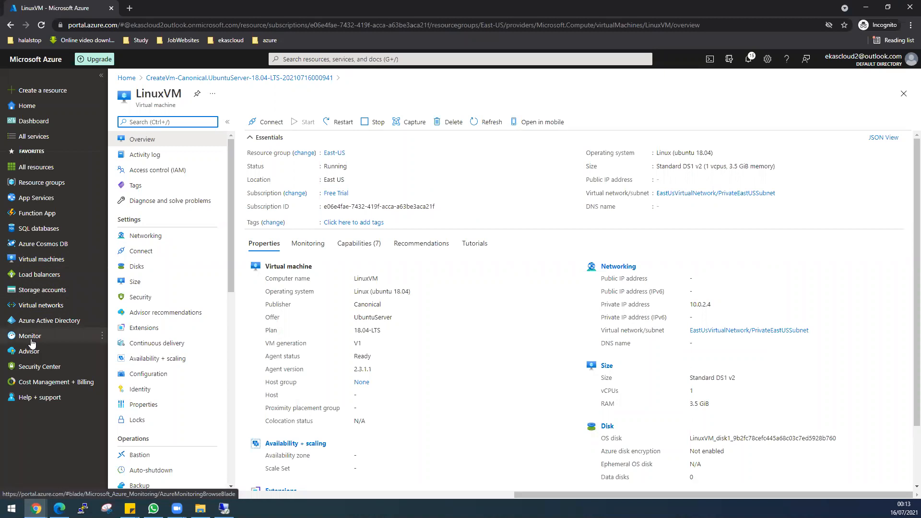
Start a new virtual network in the West-US resource group
mouse_move(34, 338)
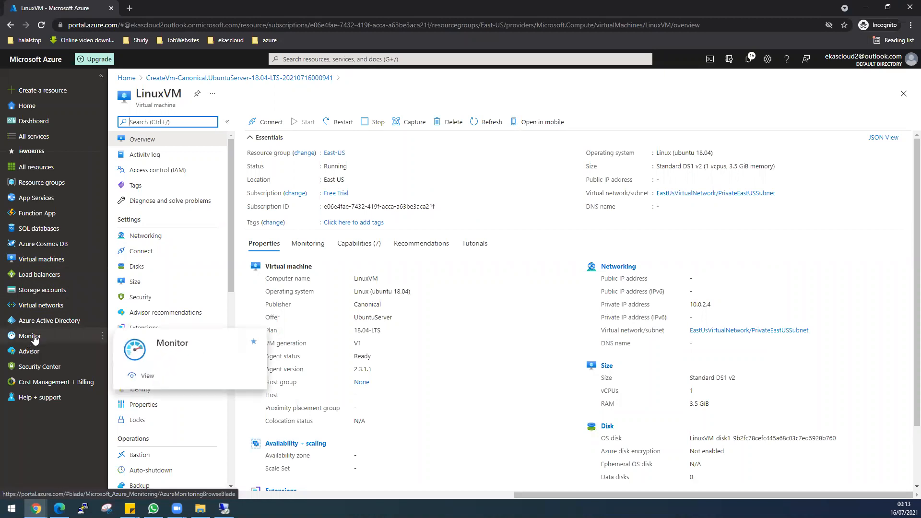
left_click(41, 305)
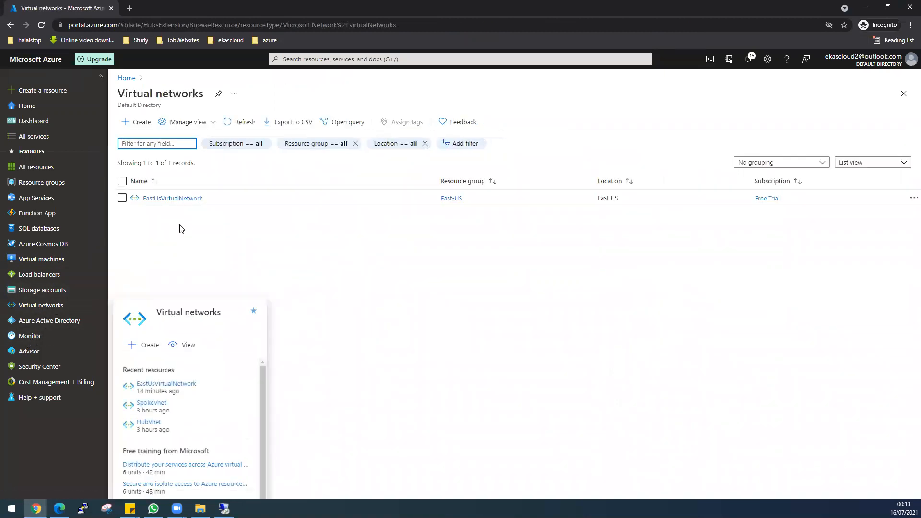
left_click(137, 122)
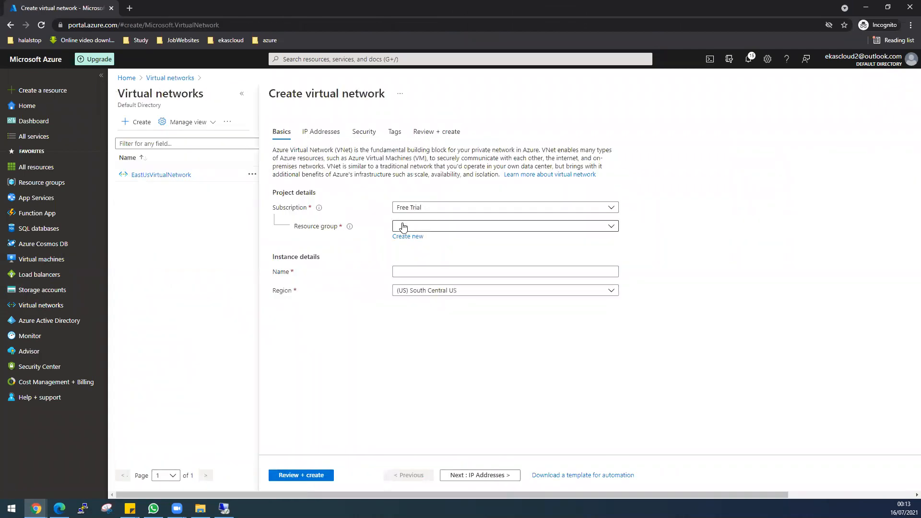
left_click(403, 226)
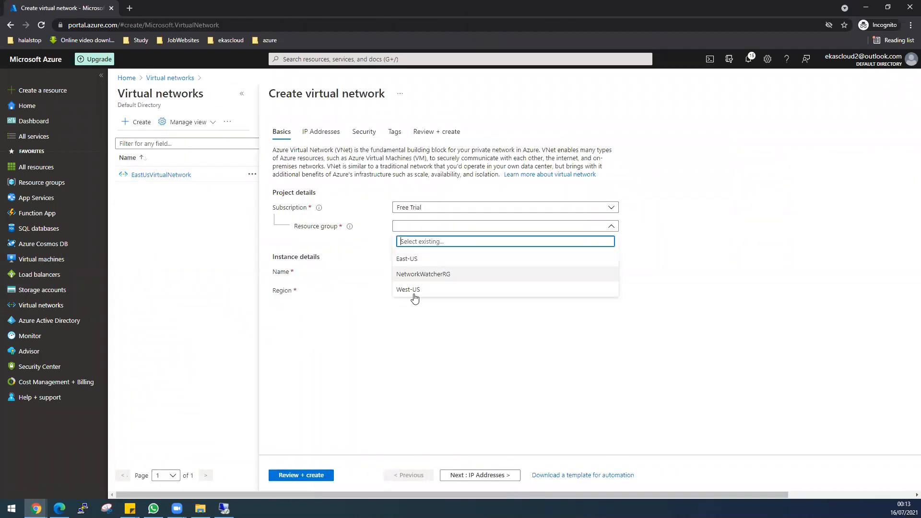
left_click(414, 289)
Name the network WestUsVirtualNetwork, pass validation, and create it
left_click(431, 271)
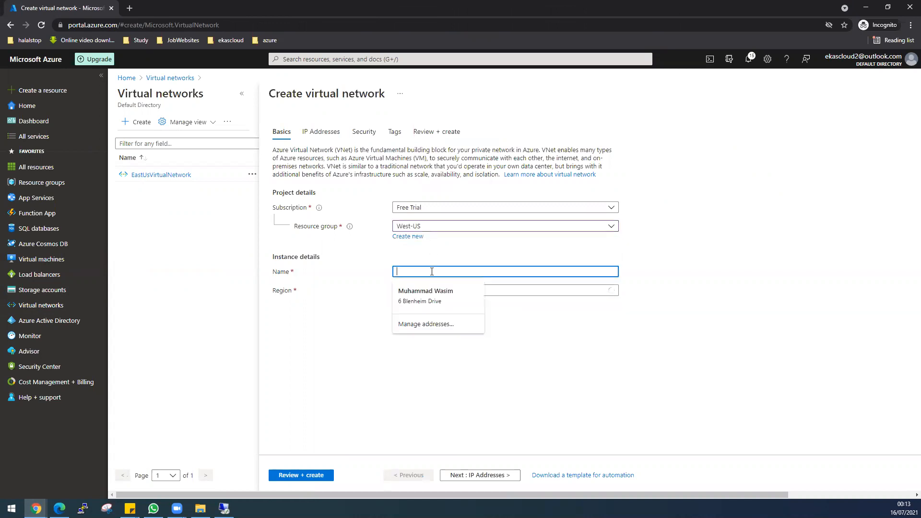
type("WestYS")
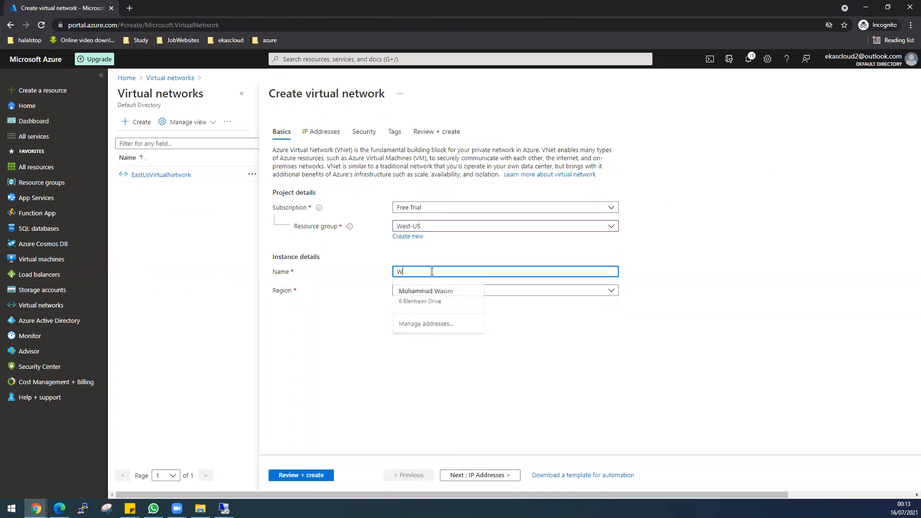
key("BackSpace")
key("BackSpace")
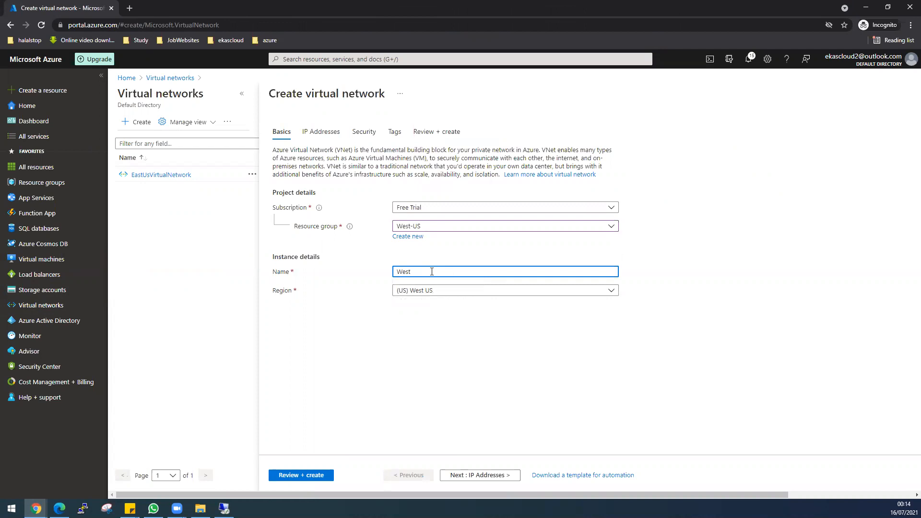
type("US")
type("s")
type("Vir")
type("tua")
type("lNetwork")
left_click(324, 476)
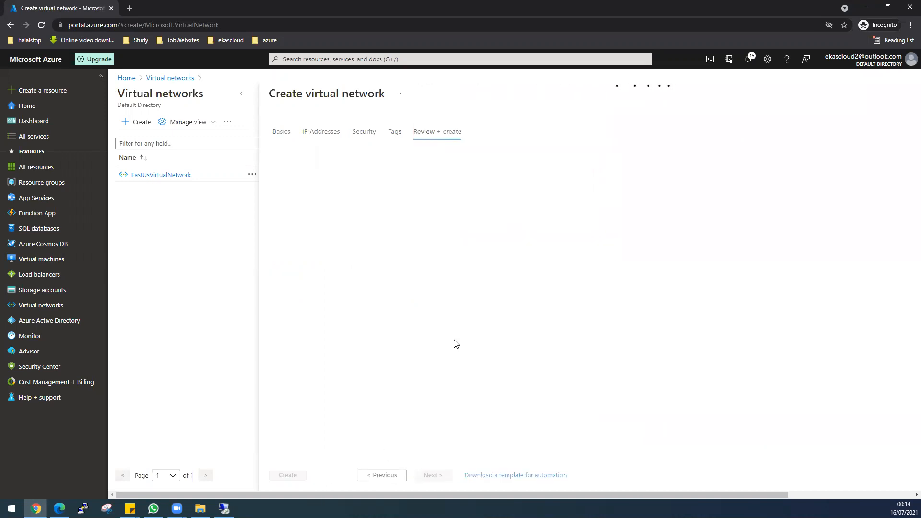
left_click(288, 475)
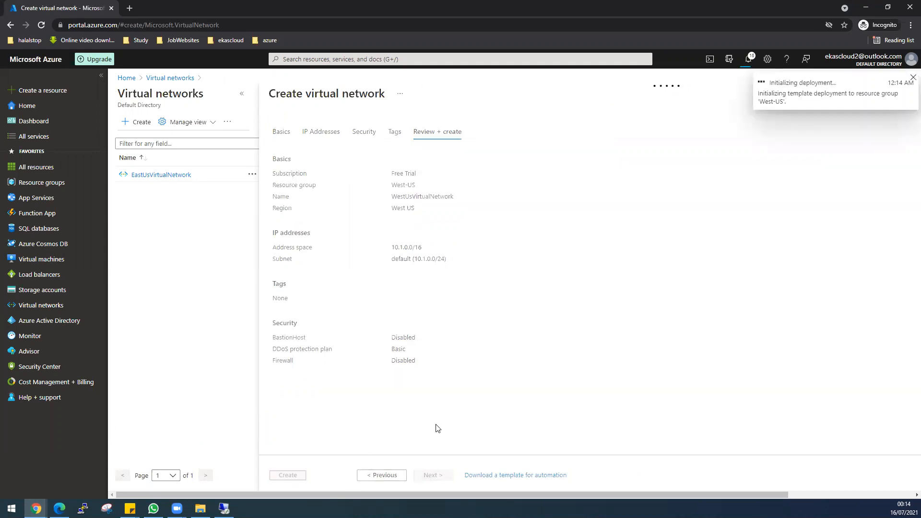
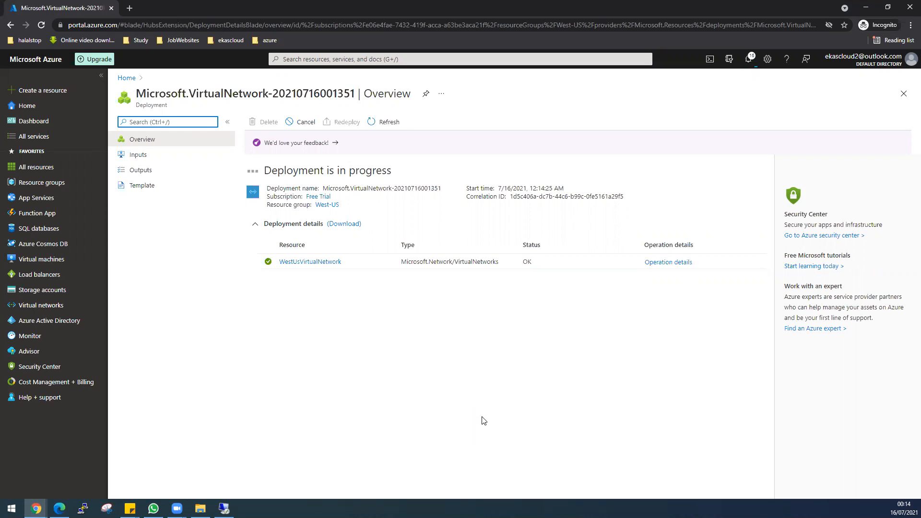
Open the deployed WestUsVirtualNetwork and look over its default subnet
left_click(297, 260)
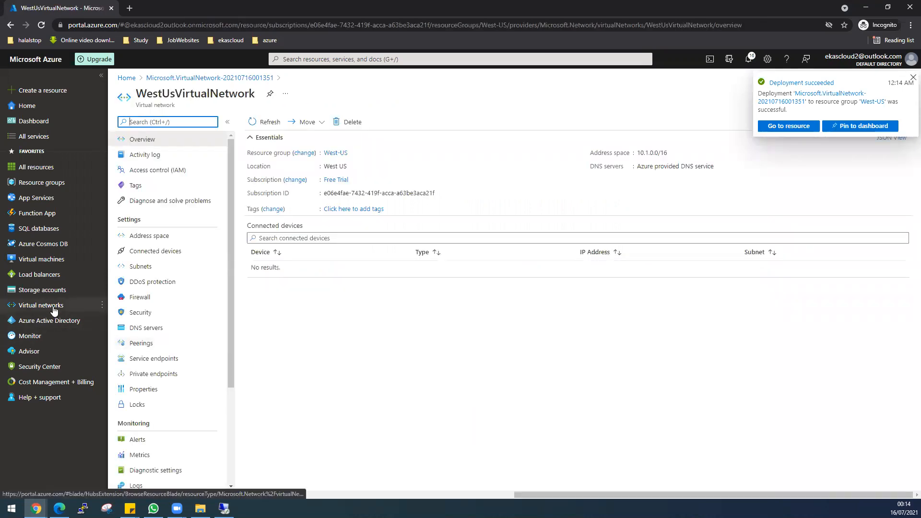
mouse_move(54, 310)
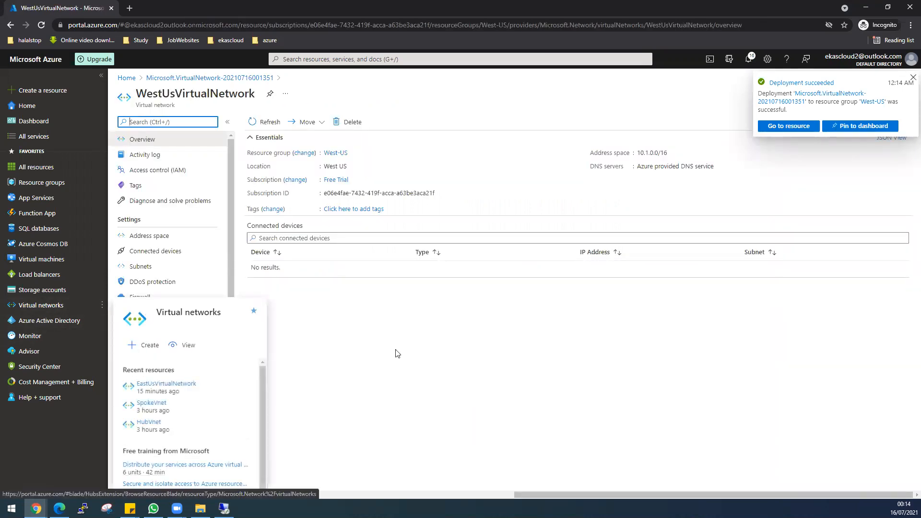
left_click(146, 268)
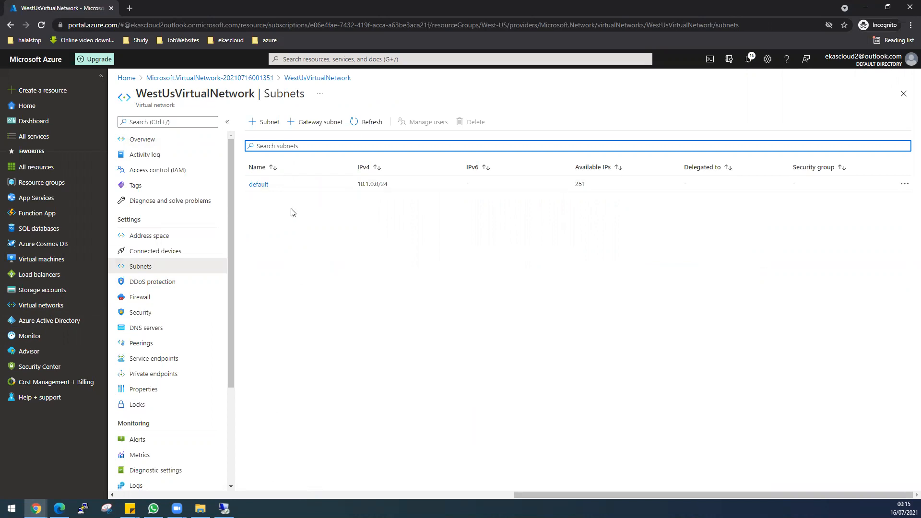
left_click(904, 185)
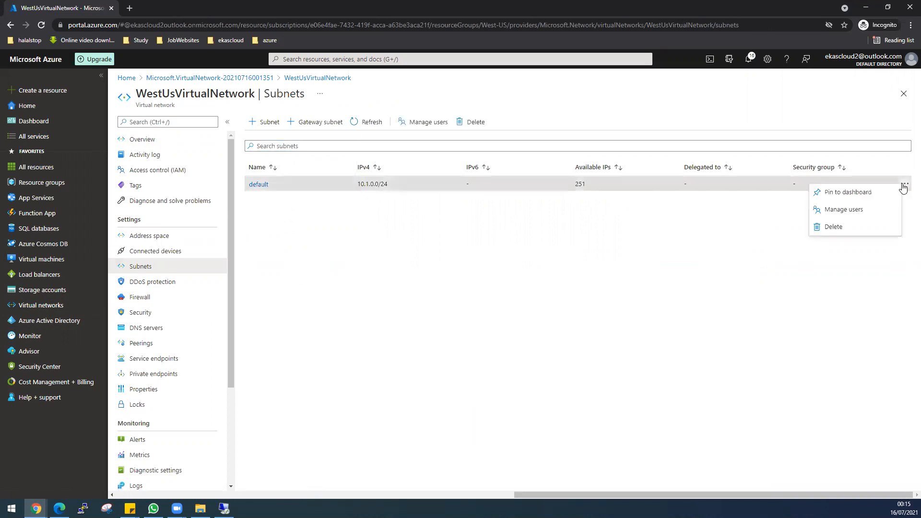
left_click(618, 314)
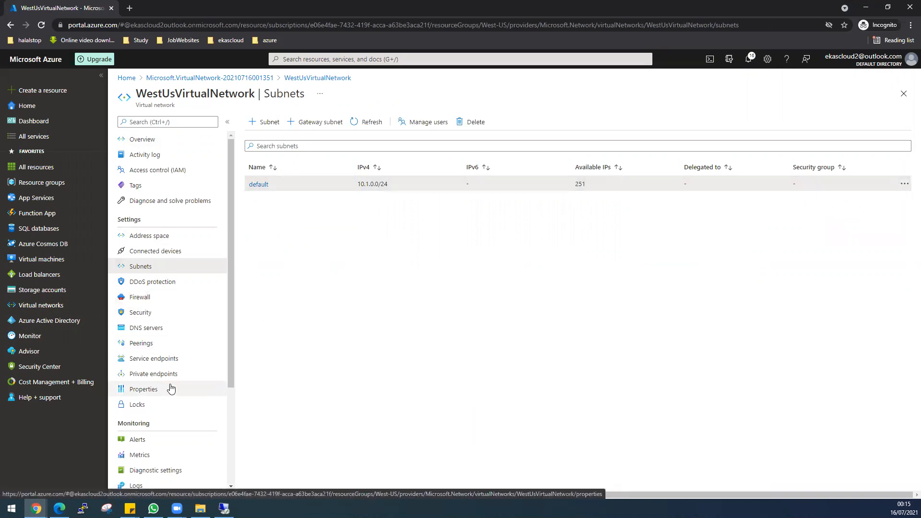
Review the network's properties, then view its 10.1.0.0/16 address space
left_click(155, 388)
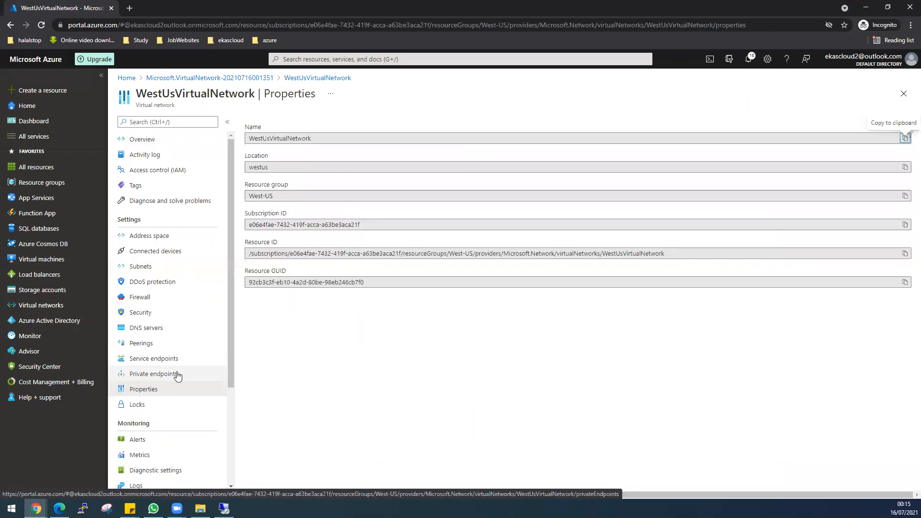
scroll(178, 375, "down", 3)
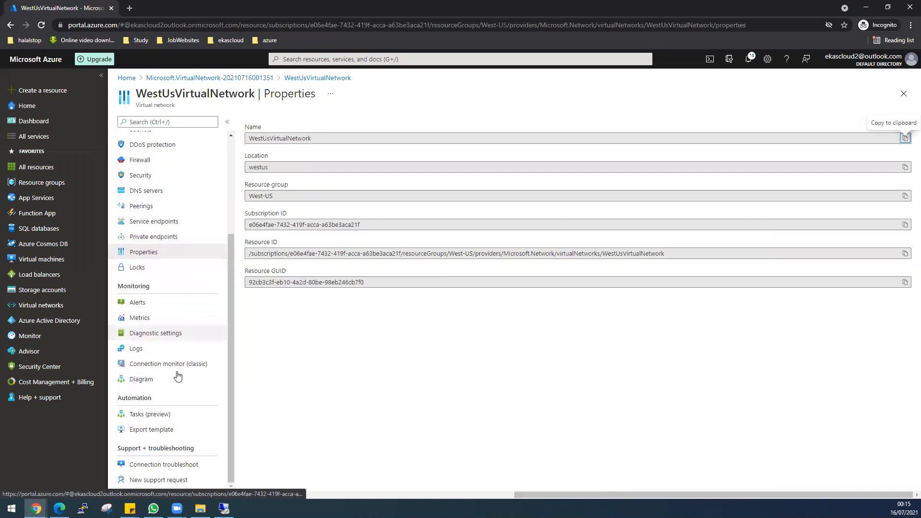
scroll(178, 376, "up", 2)
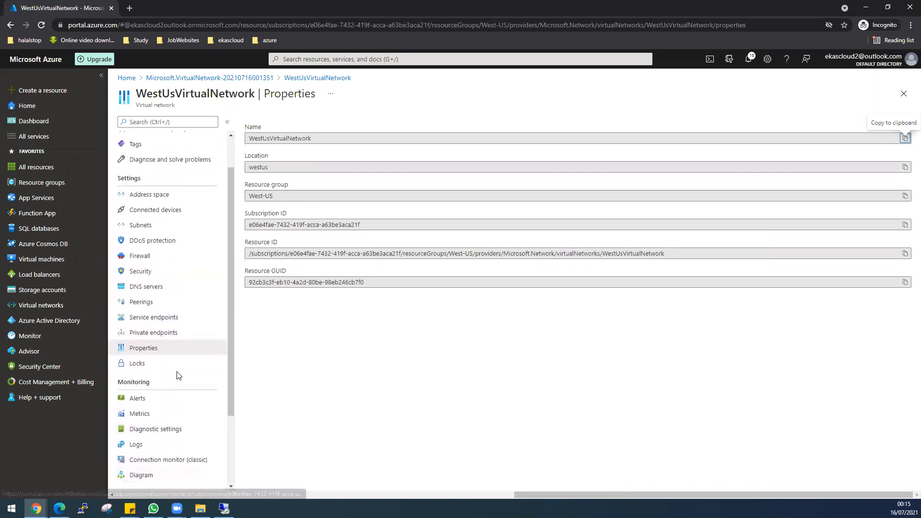
left_click(163, 196)
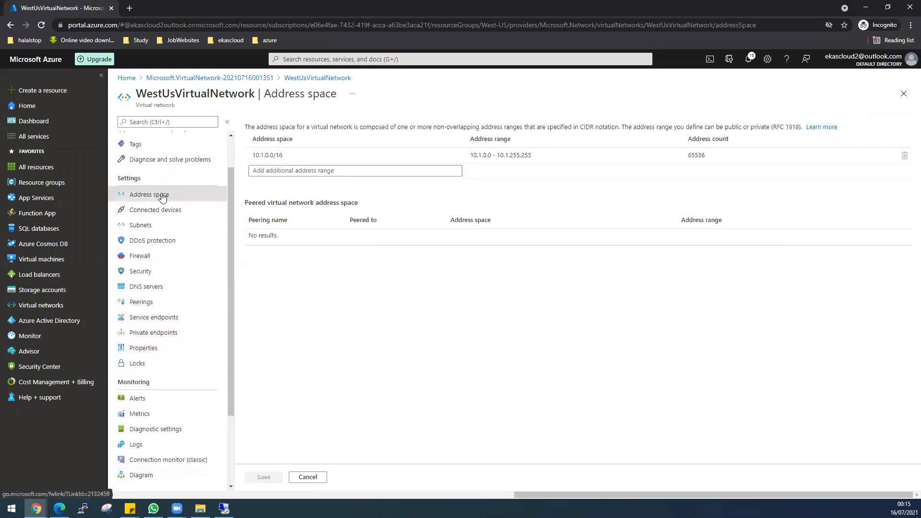
Try changing the address space to 172.16.0.0/16, then discard the failed edit and return to Subnets
left_click(299, 159)
key("BackSpace")
key("BackSpace")
key("BackSpace")
key("BackSpace")
key("BackSpace")
key("BackSpace")
key("BackSpace")
key("BackSpace")
key("BackSpace")
key("BackSpace")
key("BackSpace")
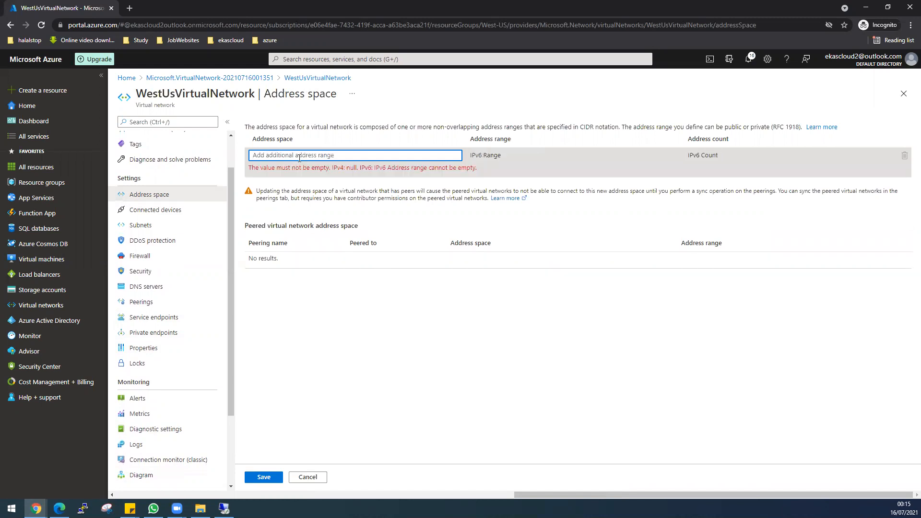
type("172")
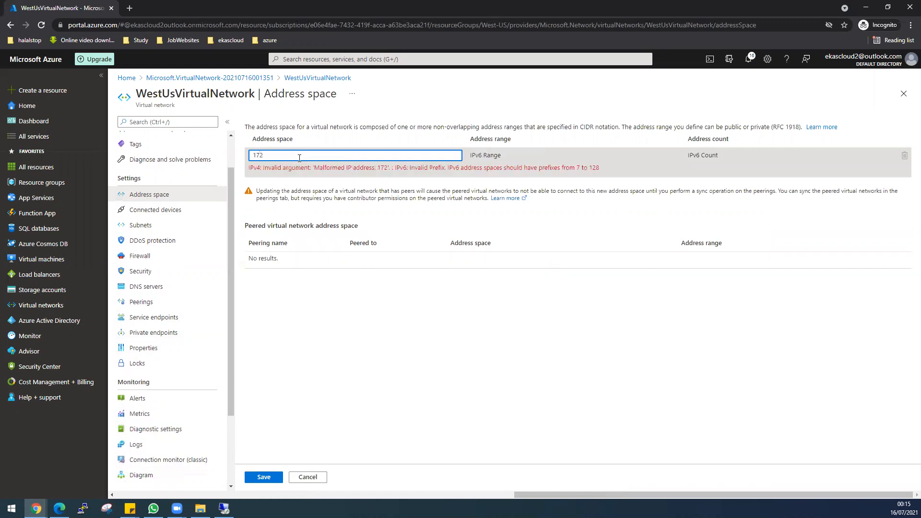
type(".16")
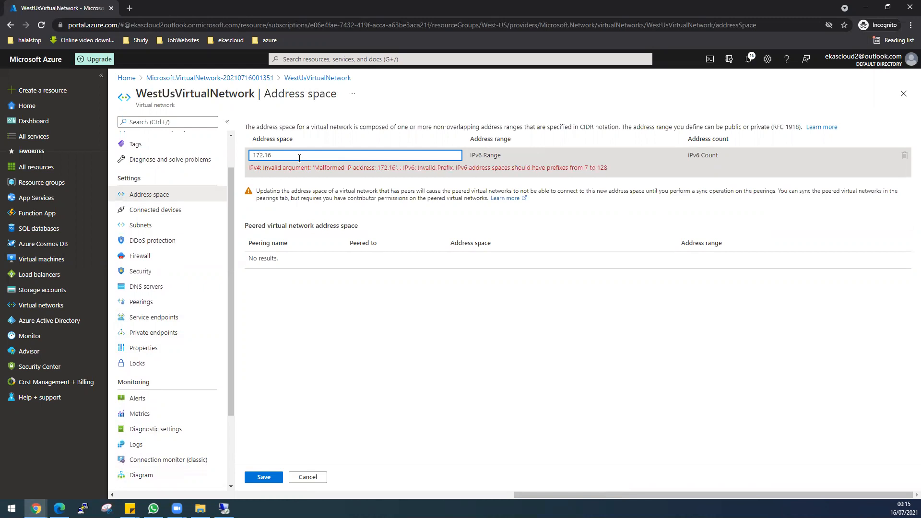
type(".1.")
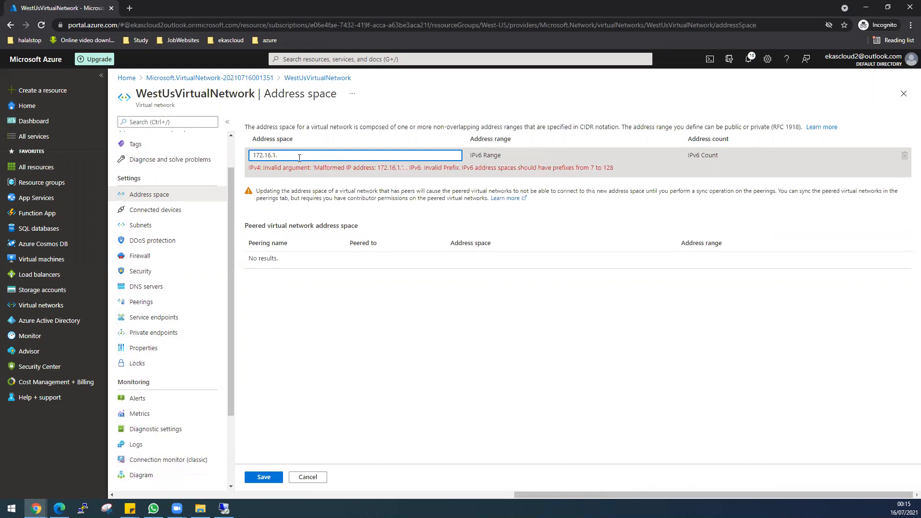
type("0/24")
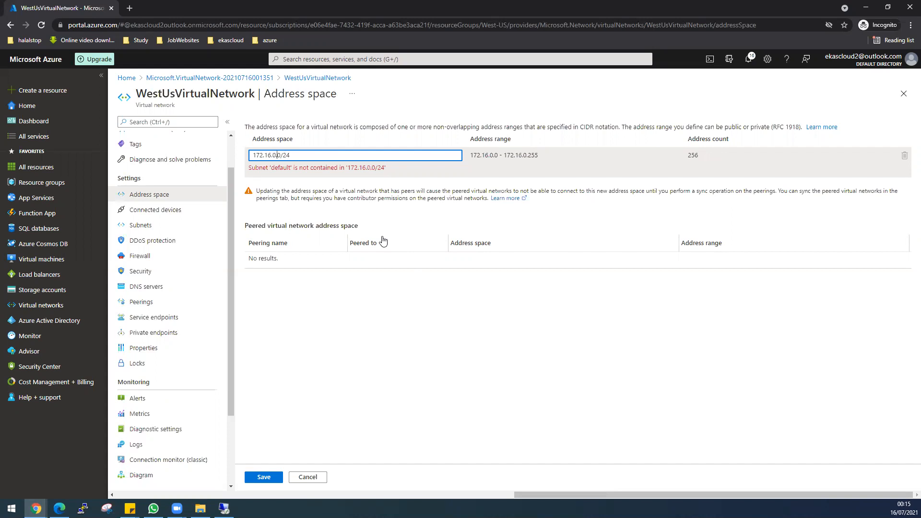
key("BackSpace")
key("BackSpace")
type("16")
left_click(262, 479)
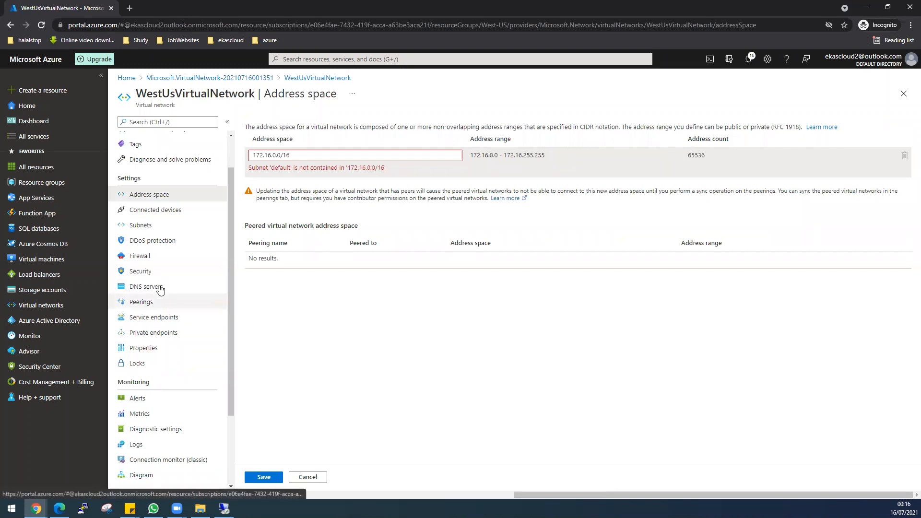
left_click(146, 229)
left_click(506, 79)
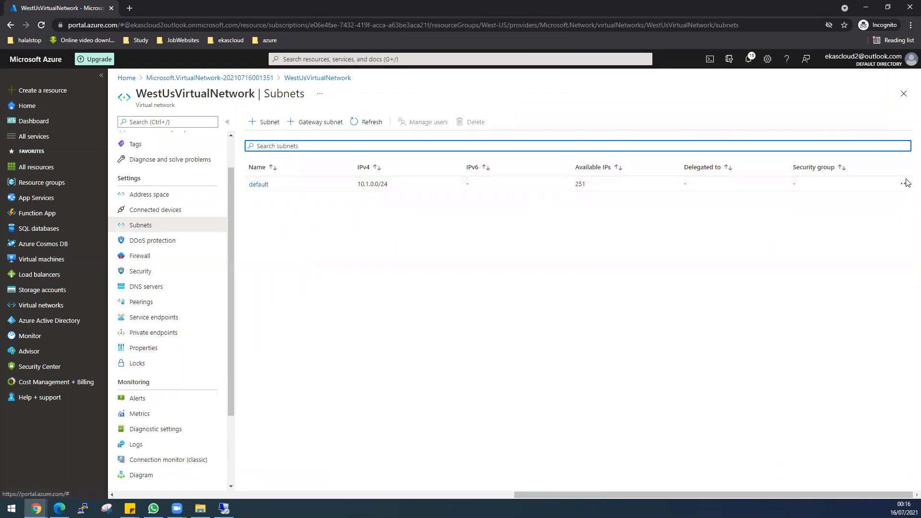
Delete the default subnet from WestUsVirtualNetwork
left_click(903, 184)
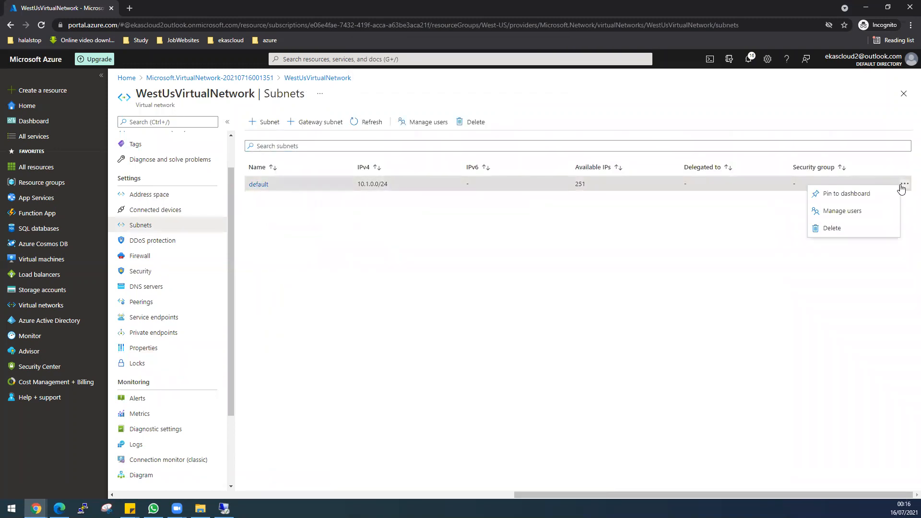
left_click(829, 234)
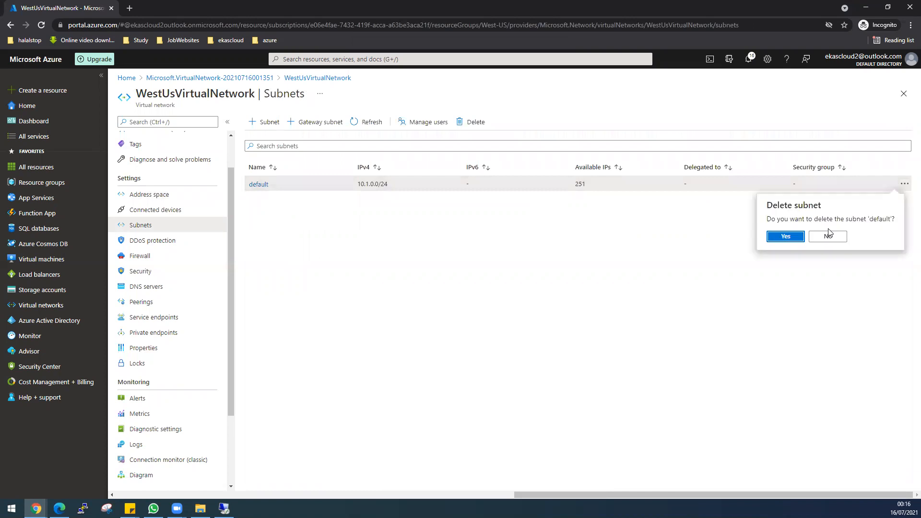
left_click(785, 236)
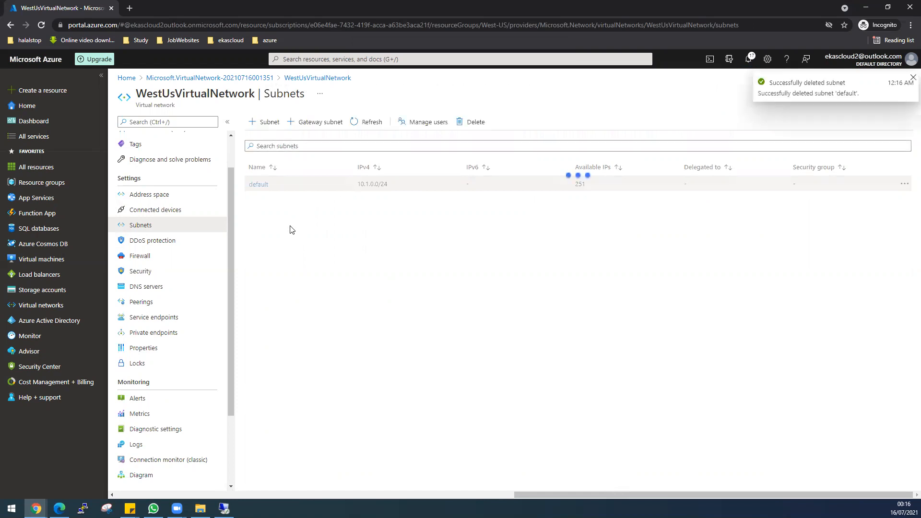
left_click(152, 195)
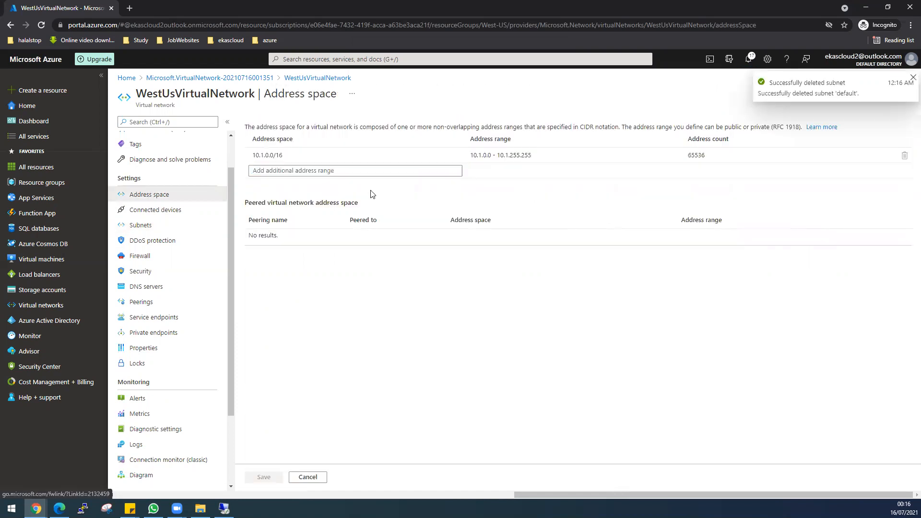
Replace the 10.1.0.0/16 address space with 172.16.0.0/16 and save it
left_click(315, 154)
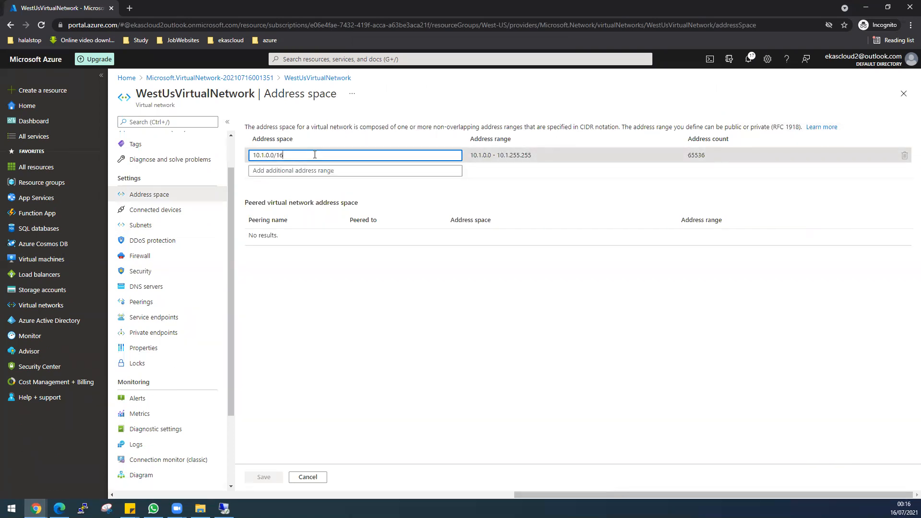
key("BackSpace")
key("BackSpace")
key("BackSpace")
key("BackSpace")
key("BackSpace")
key("BackSpace")
key("BackSpace")
key("BackSpace")
key("BackSpace")
key("BackSpace")
key("BackSpace")
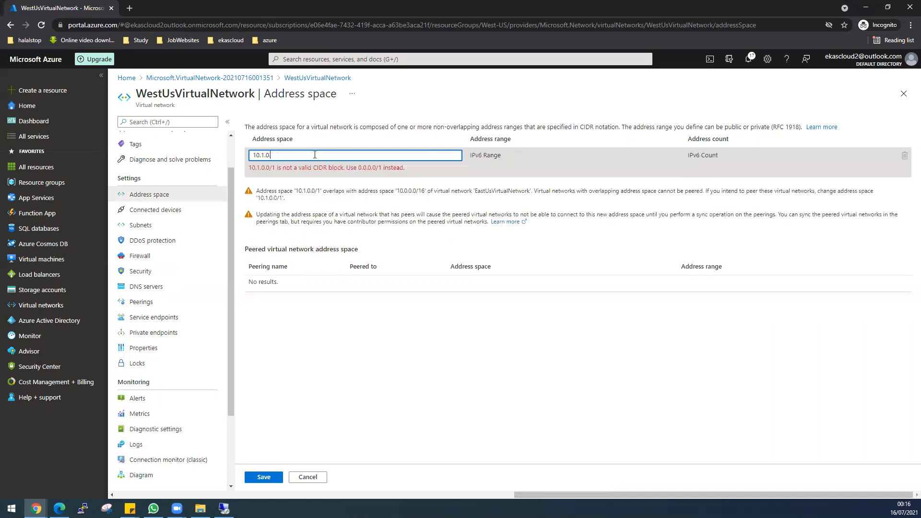
type("172/")
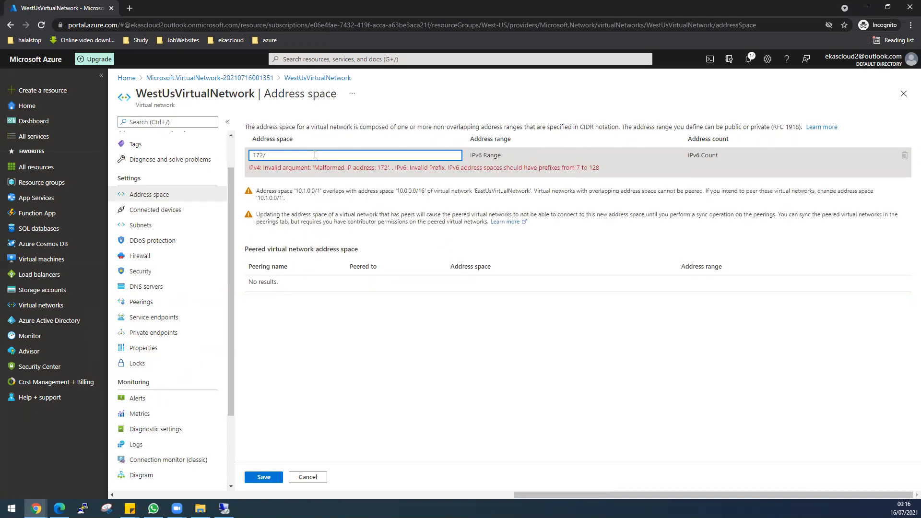
key("BackSpace")
type(".16")
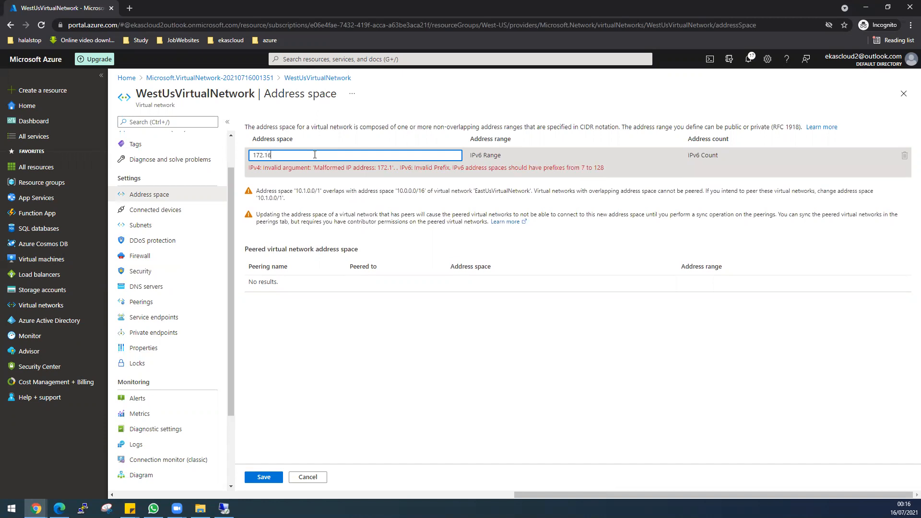
type(".0.")
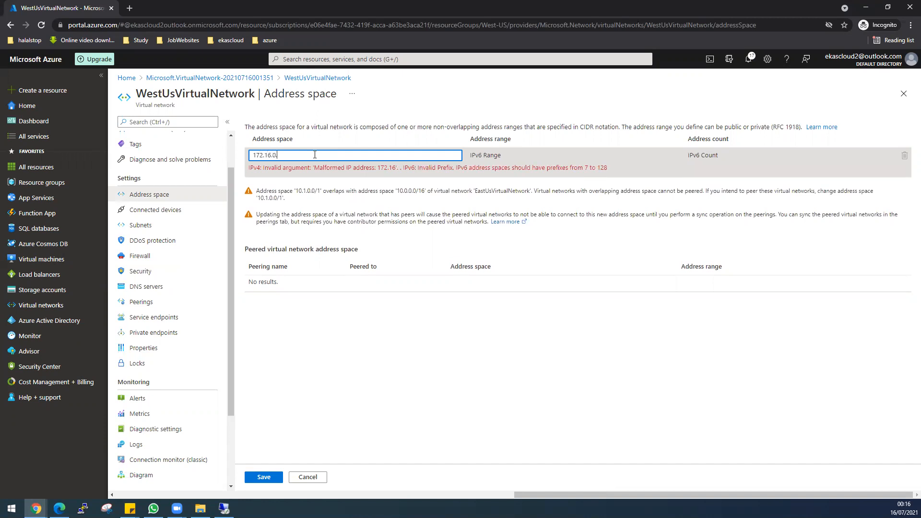
type("0/16")
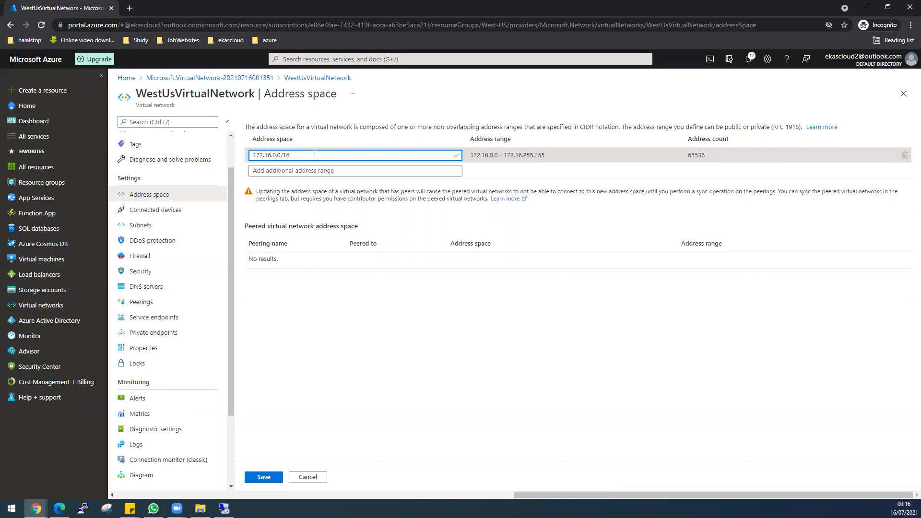
left_click(265, 477)
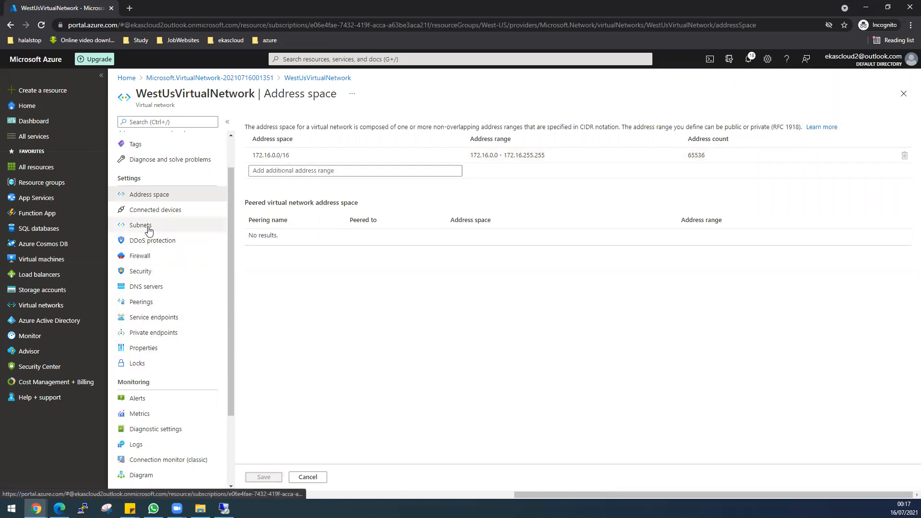
left_click(149, 231)
Add subnet PUBLICWESTUSSUBNET with address range 172.16.1.0/24
left_click(268, 123)
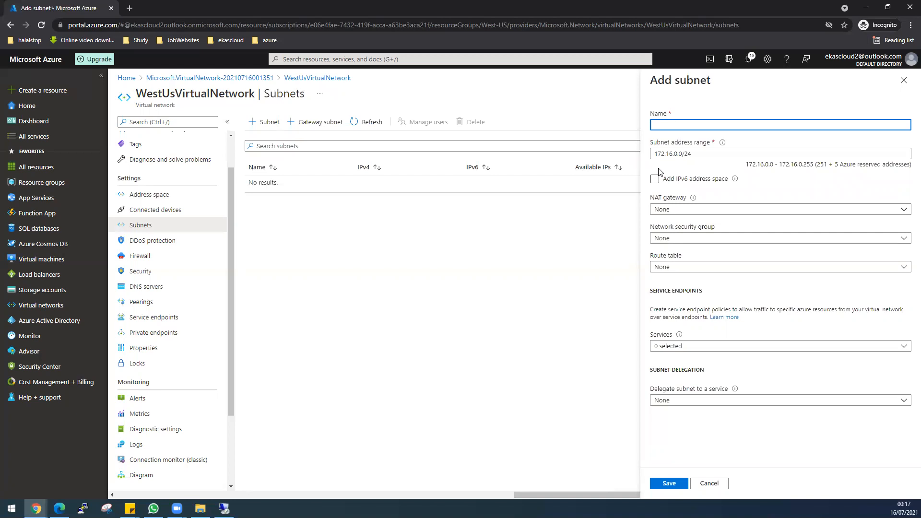
type("WESTUSSUBNET")
key("Home")
type("PUBLIC")
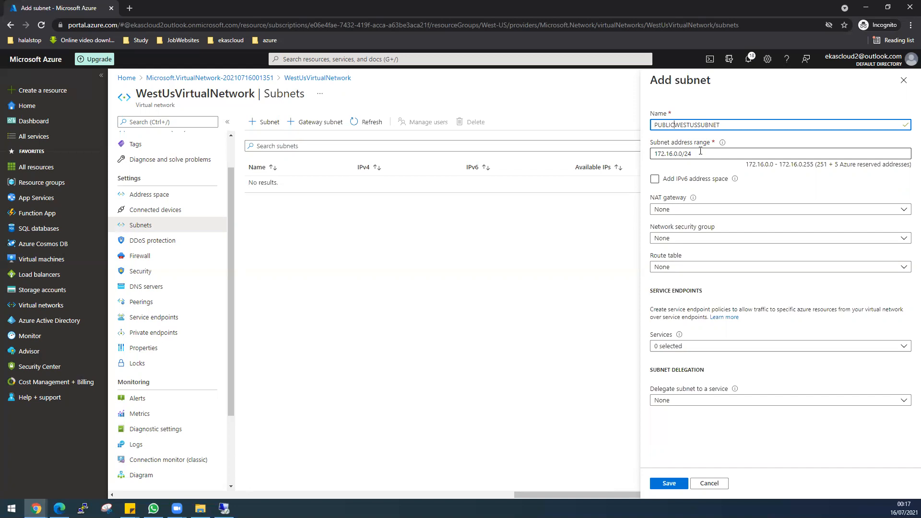
left_click(677, 155)
key("BackSpace")
type("1")
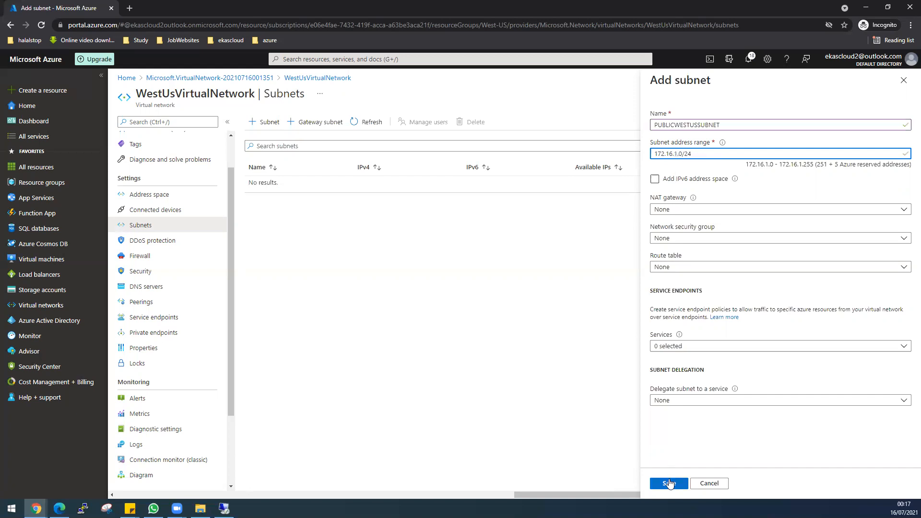
left_click(669, 484)
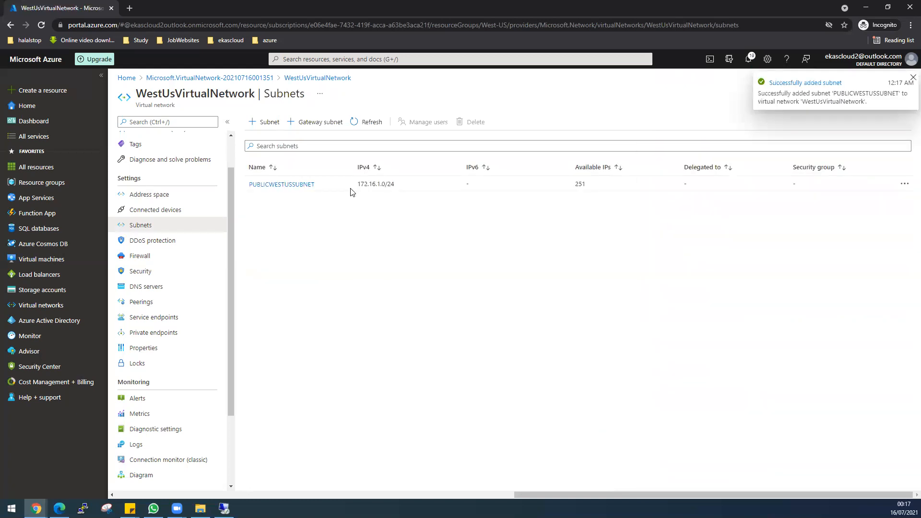
Add subnet PRIVATEWESTUSSUBNET with address range 172.16.2.0/24
left_click(258, 123)
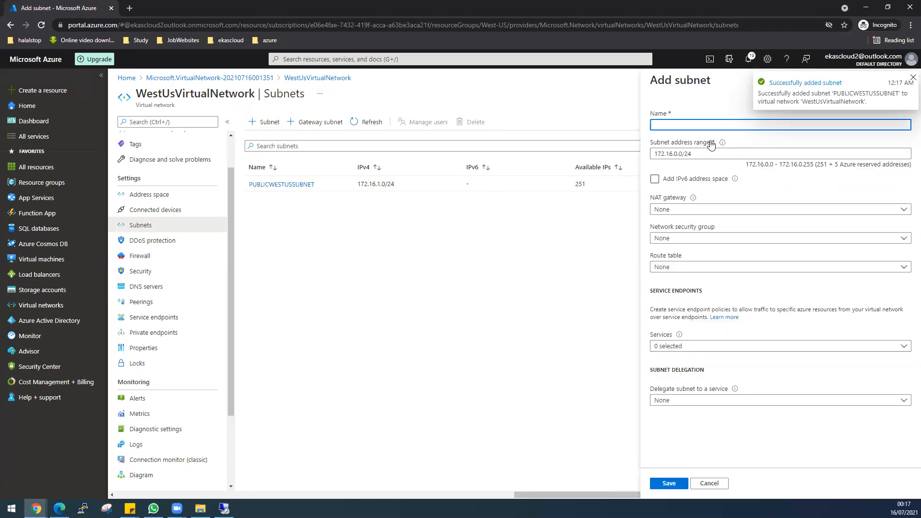
type("PRIV")
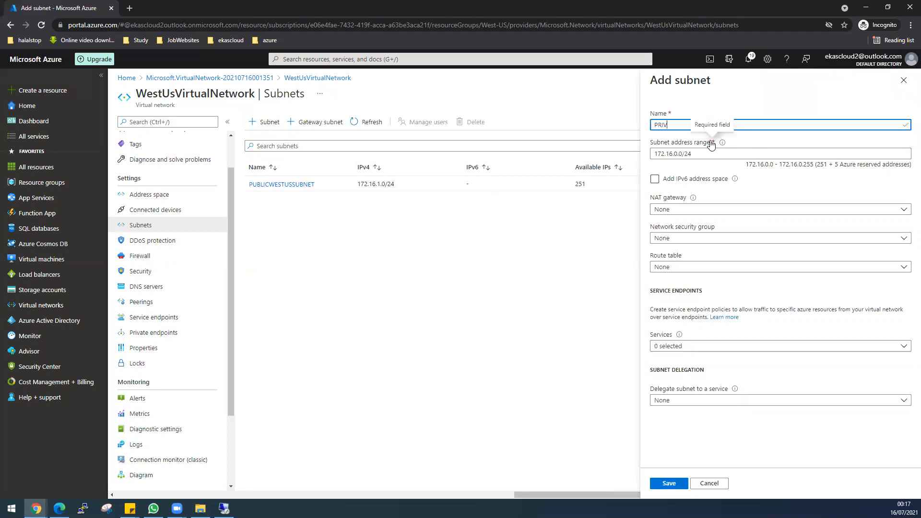
type("ATEWESTI")
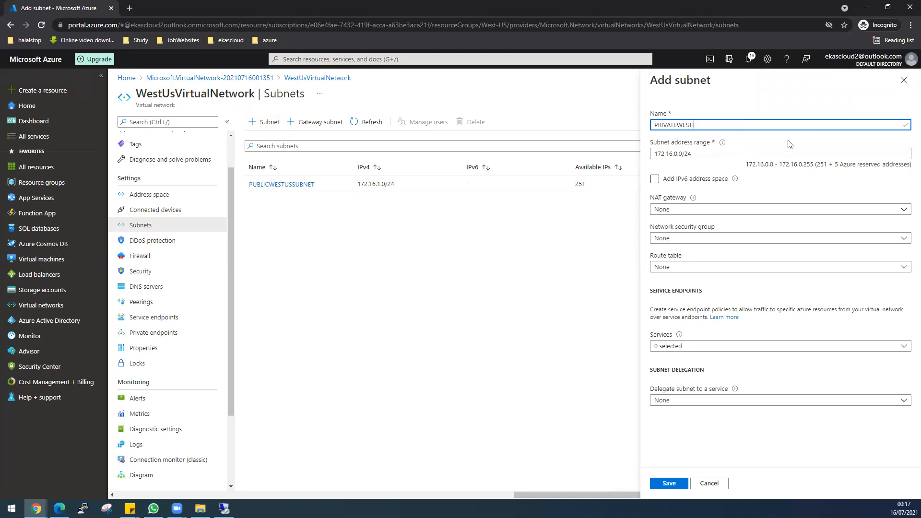
type("USSUBNET")
left_click(676, 154)
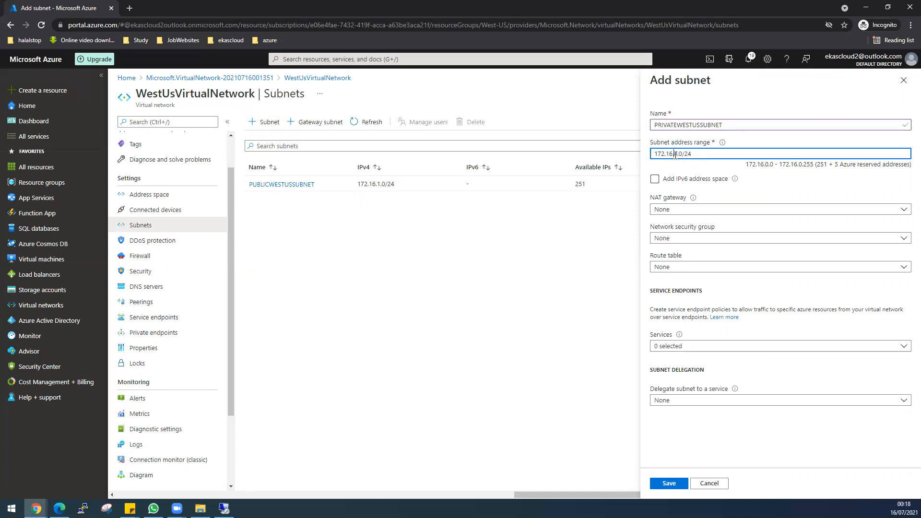
key("BackSpace")
type("2")
left_click(666, 485)
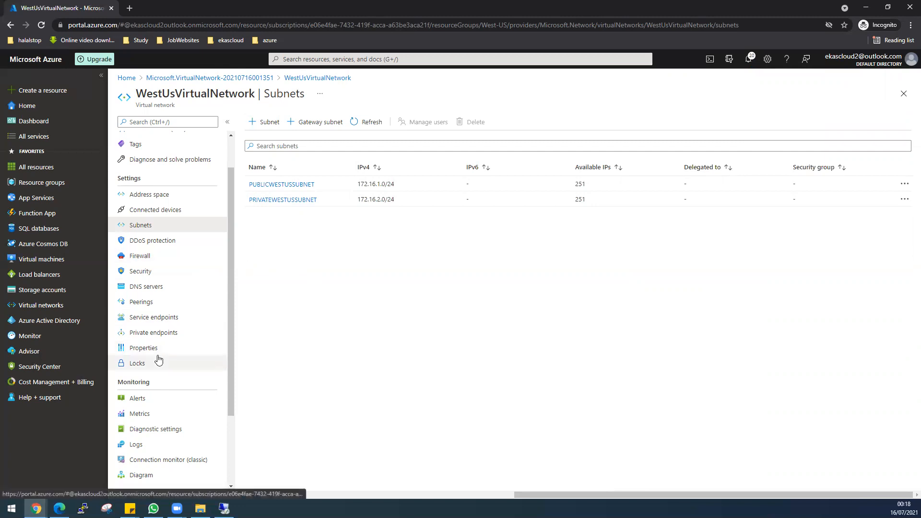
Set up a new network security group named WestUSNSGPublic in the West-US resource group
left_click(294, 59)
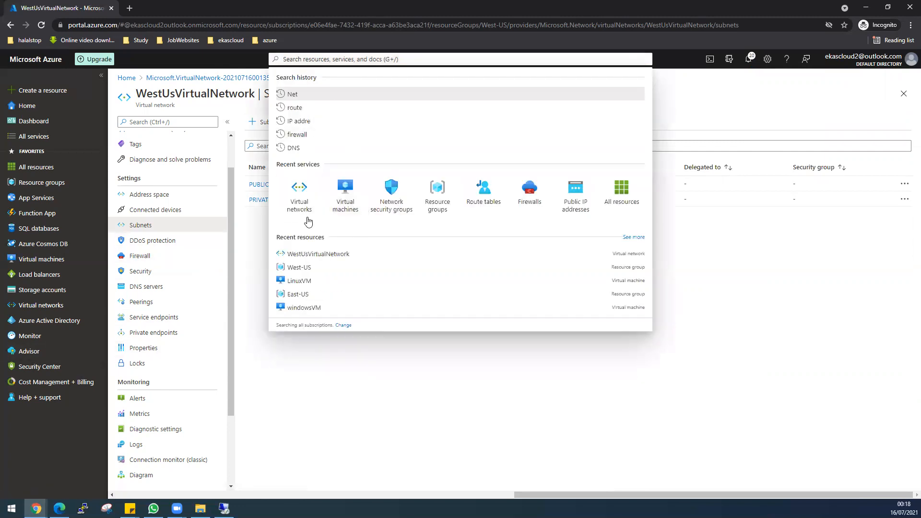
left_click(397, 210)
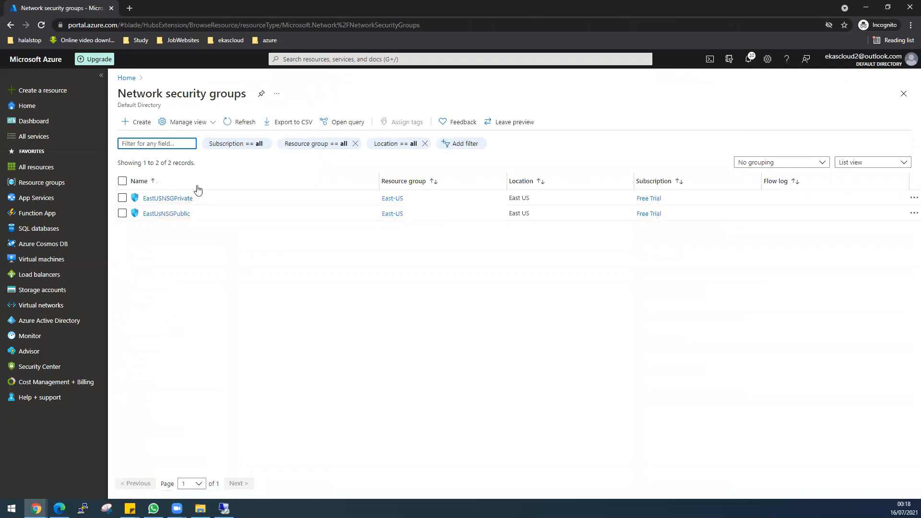
left_click(141, 126)
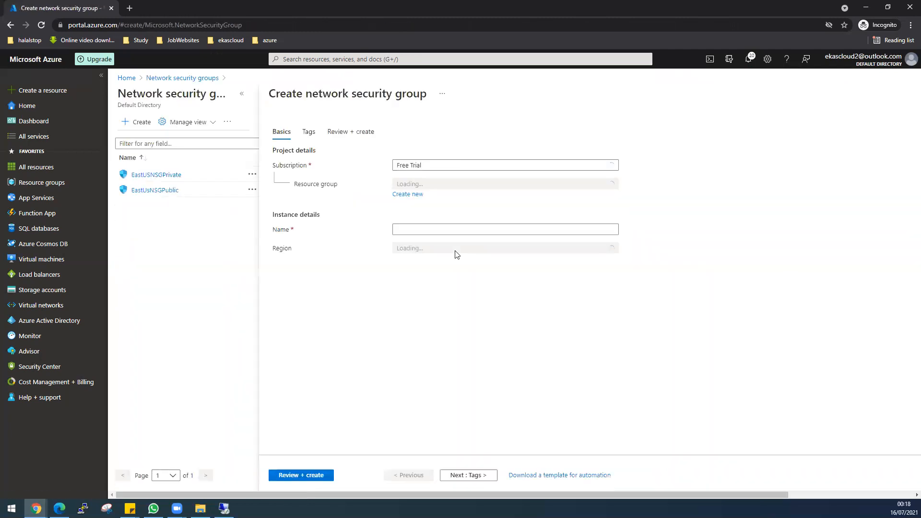
left_click(417, 187)
left_click(411, 248)
left_click(420, 232)
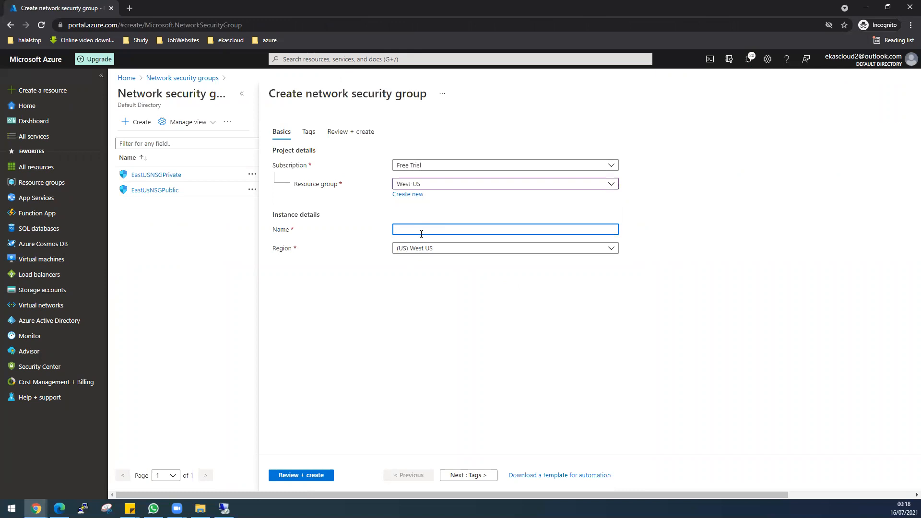
type("WestUSNSG")
key("BackSpace")
type("SG")
type("Public")
Validate and create WestUSNSGPublic, then view its inbound security rules
left_click(307, 479)
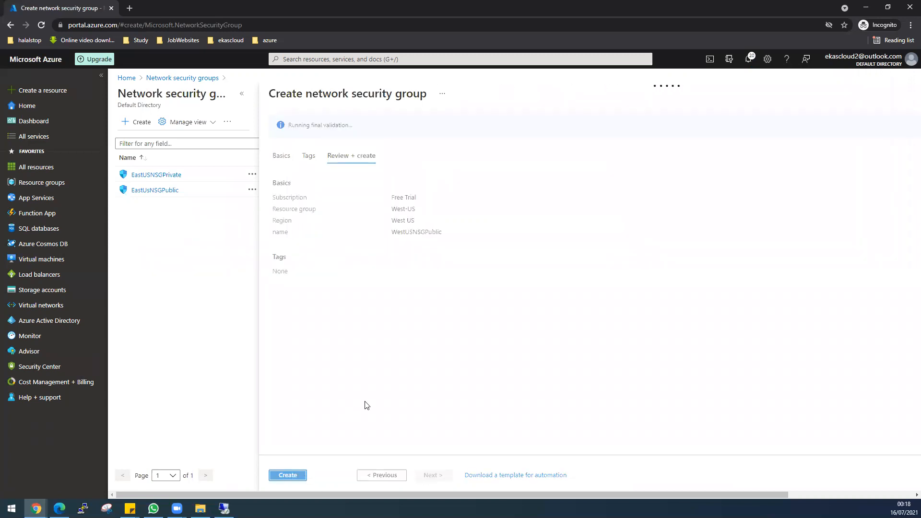
left_click(289, 473)
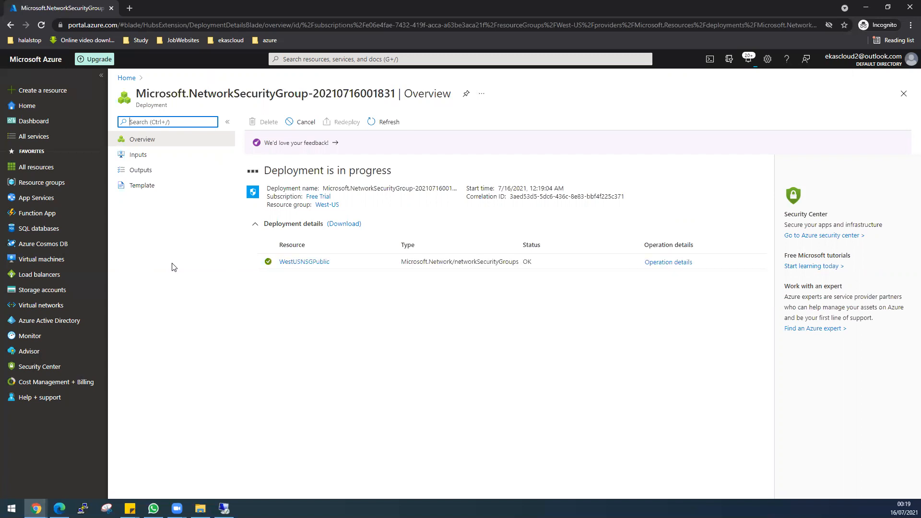
left_click(286, 263)
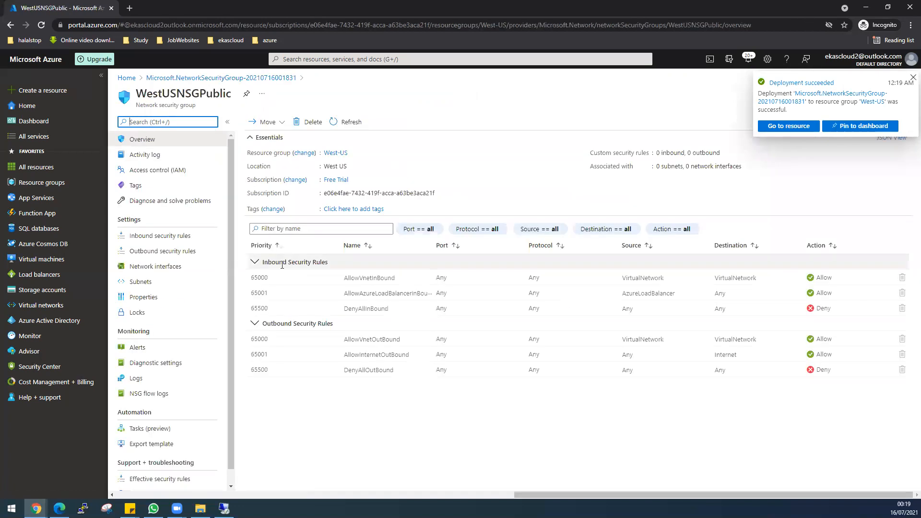
left_click(179, 236)
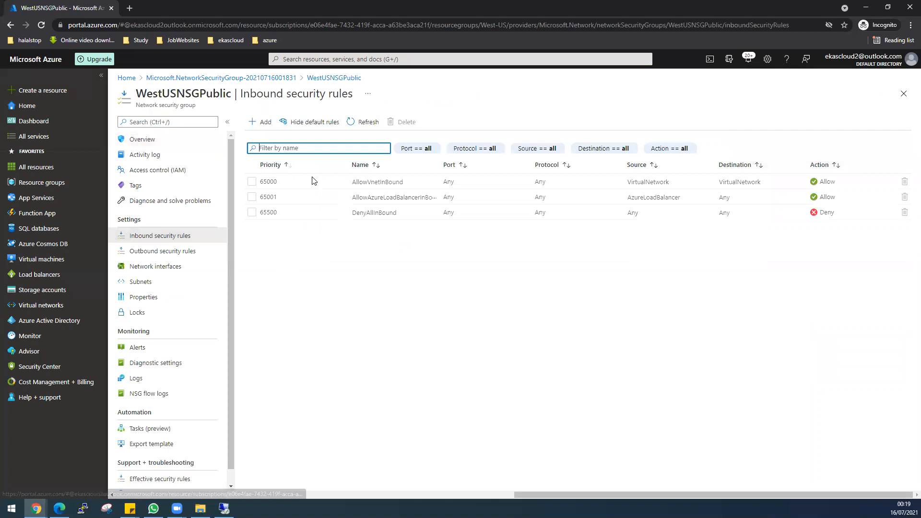
Add inbound rule Allow_ALL at priority 100 allowing any destination port (*)
left_click(267, 123)
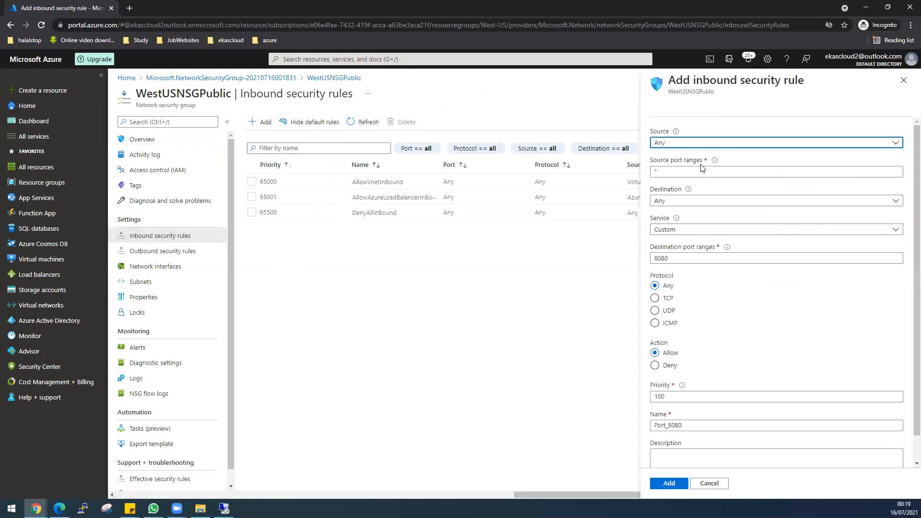
left_click(677, 258)
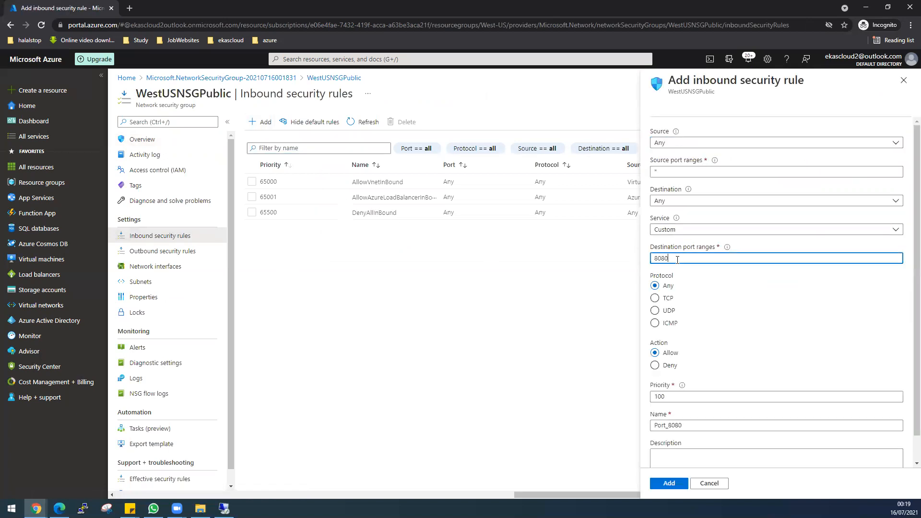
key("BackSpace")
key("BackSpace")
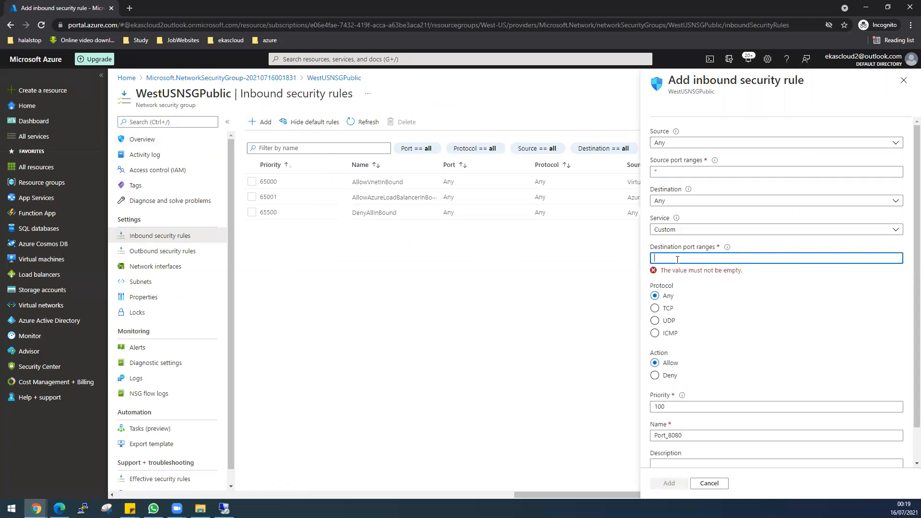
type("8")
type("*")
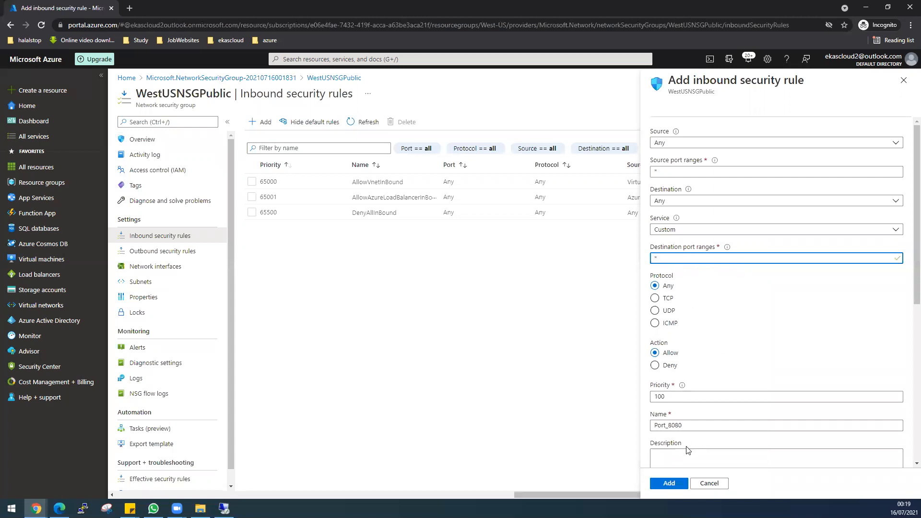
left_click_drag(683, 425, 655, 425)
type("Allow_ALL")
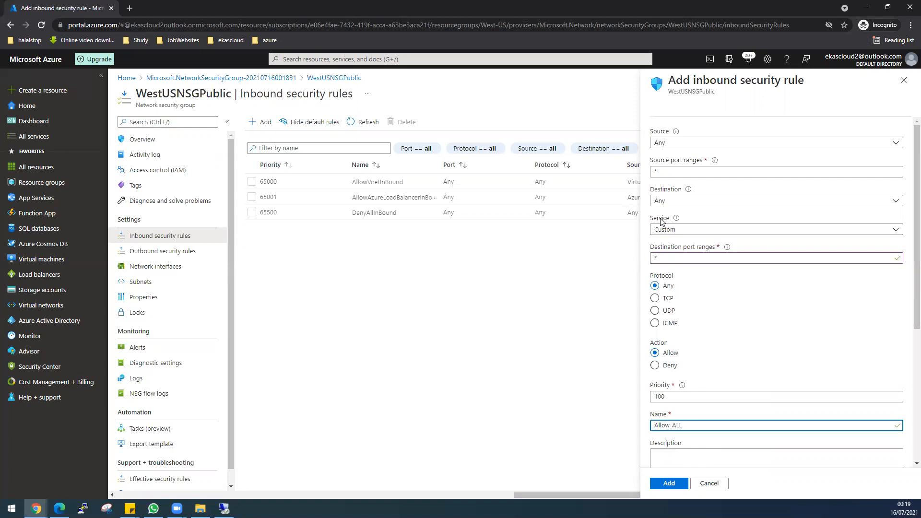
left_click(670, 488)
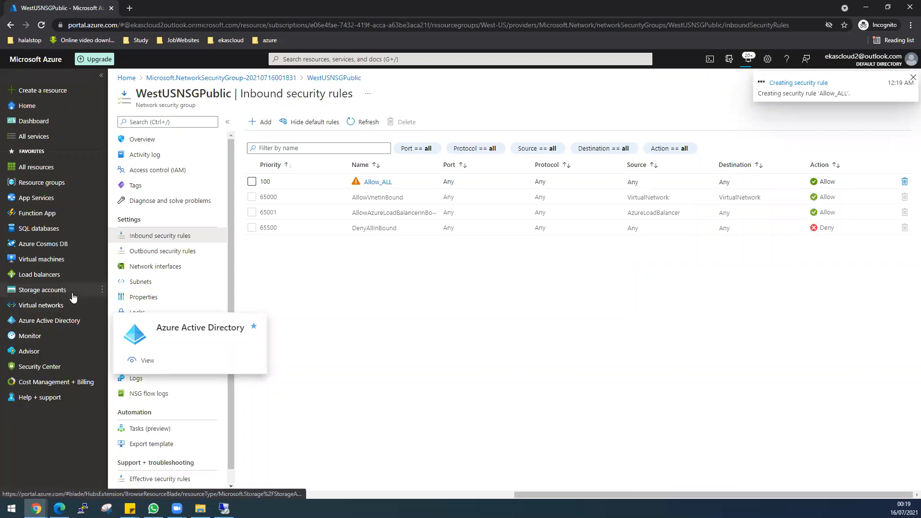
left_click(336, 59)
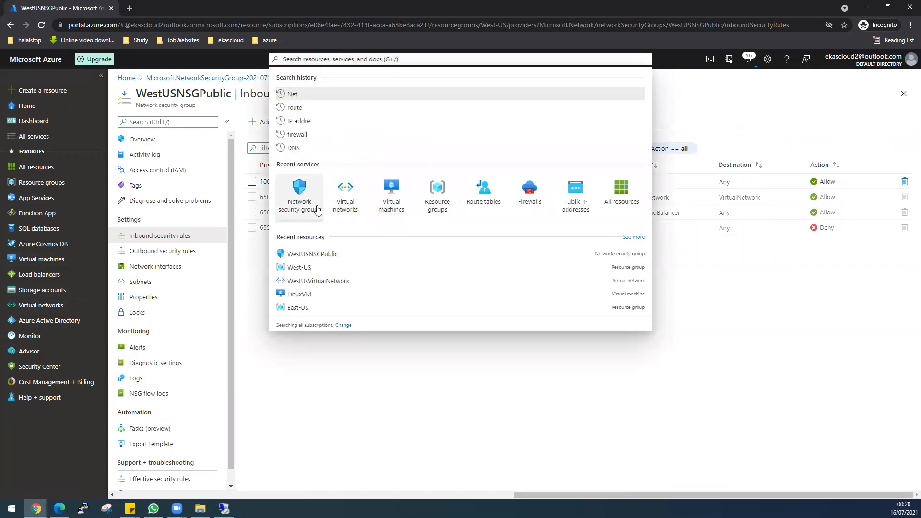
Create network security group WestUSNSGPrivate in the West-US resource group
left_click(310, 209)
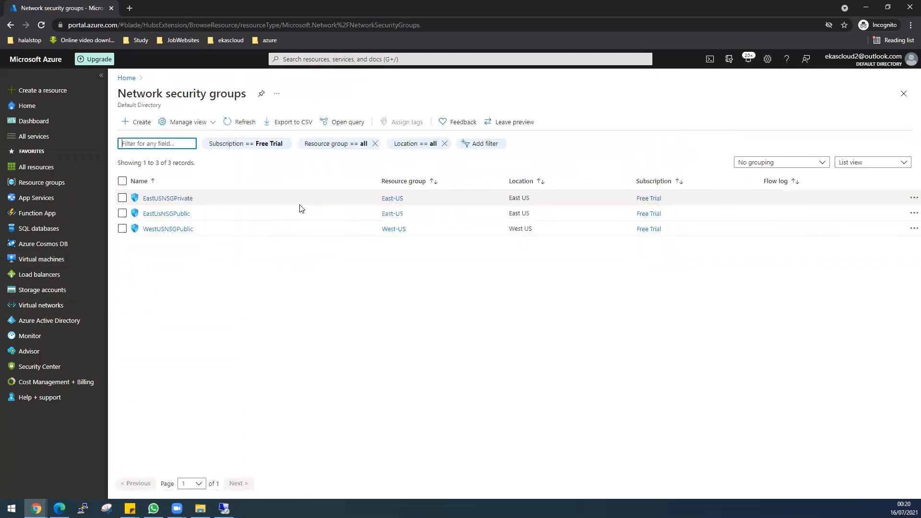
left_click(139, 122)
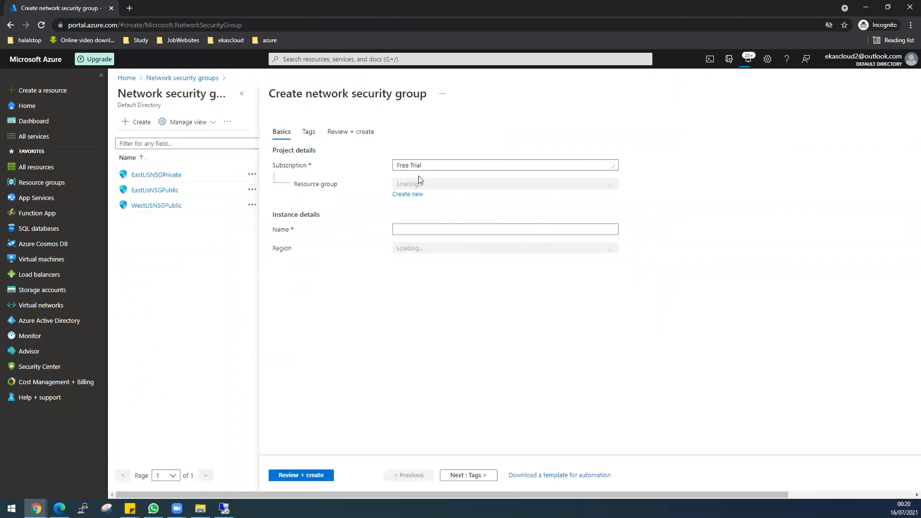
left_click(423, 185)
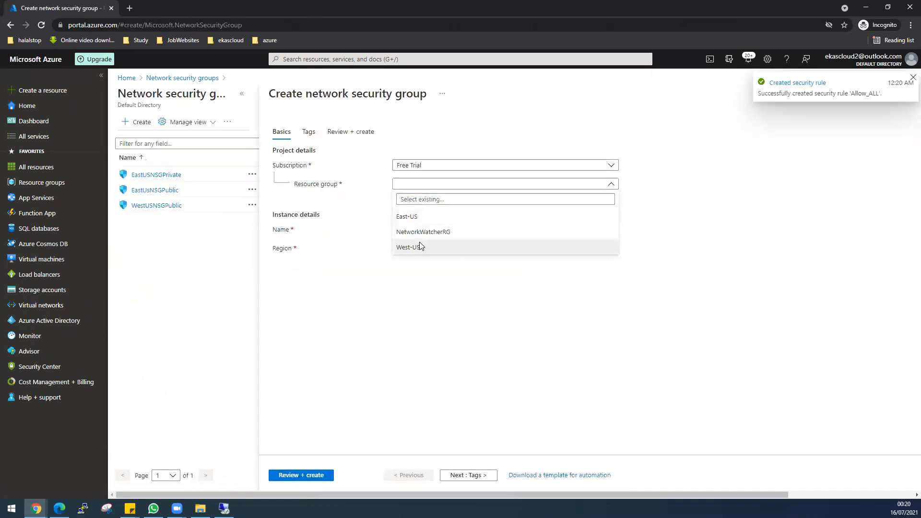
left_click(421, 247)
left_click(418, 229)
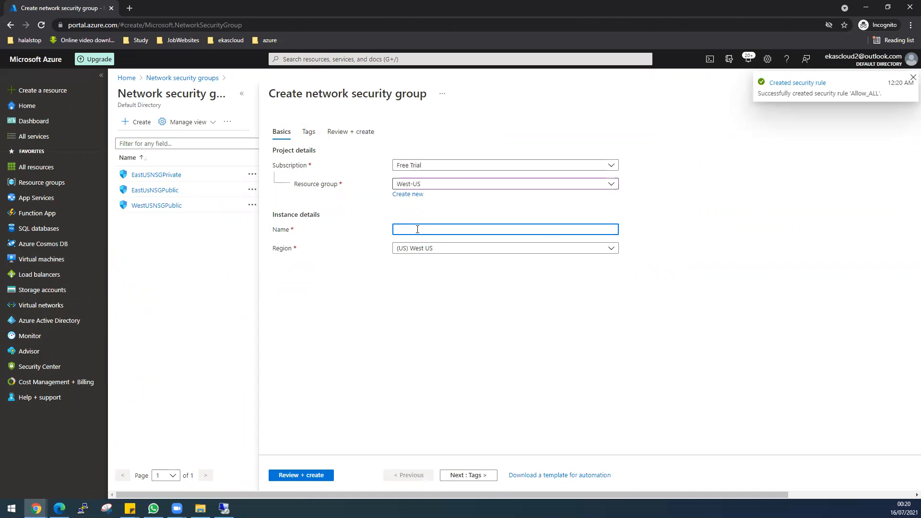
type("WestUSNSGPrivate")
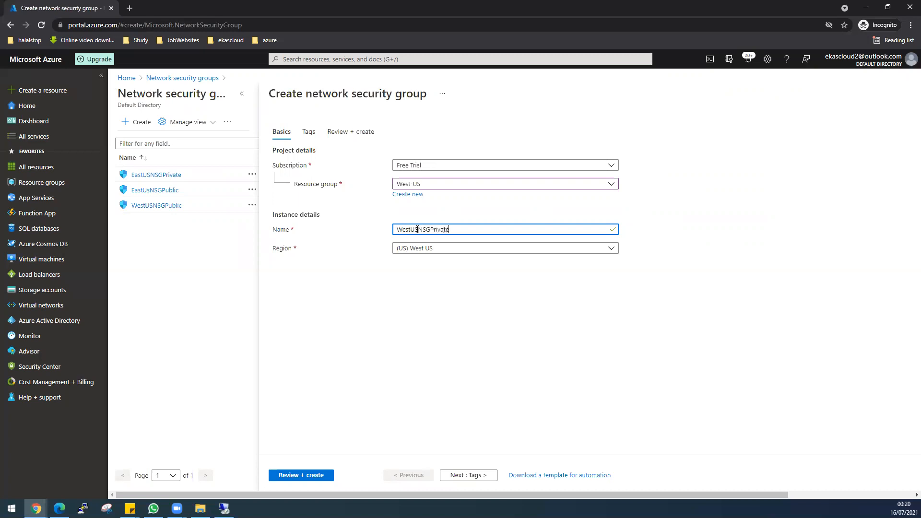
left_click(310, 479)
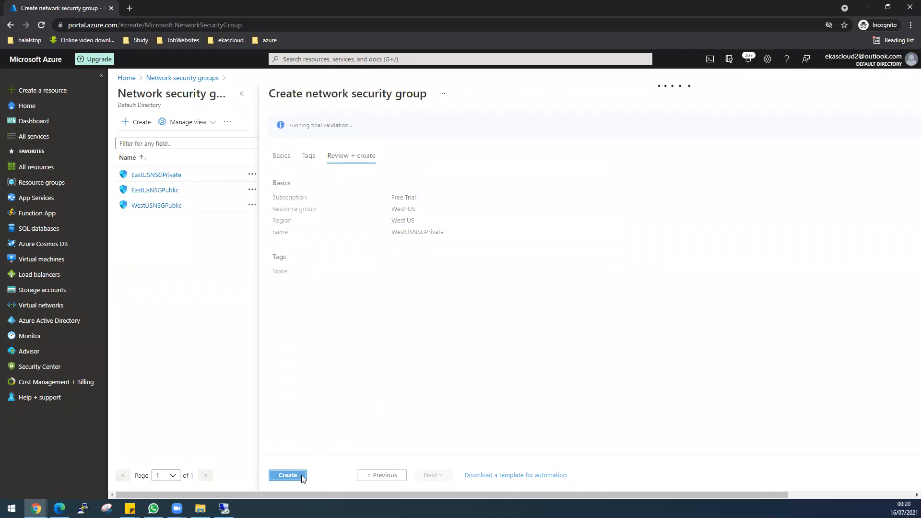
left_click(296, 476)
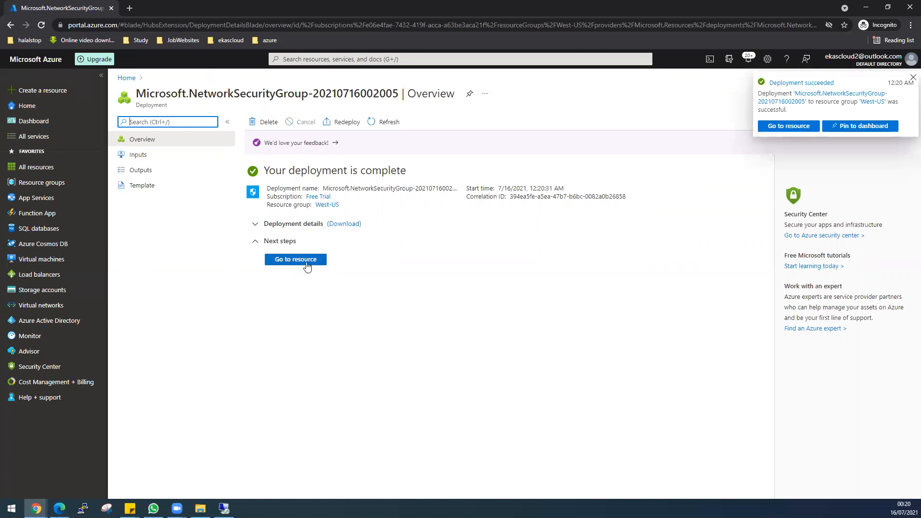
Give WestUSNSGPrivate an inbound rule Allow_ALL allowing any destination port (*)
left_click(303, 261)
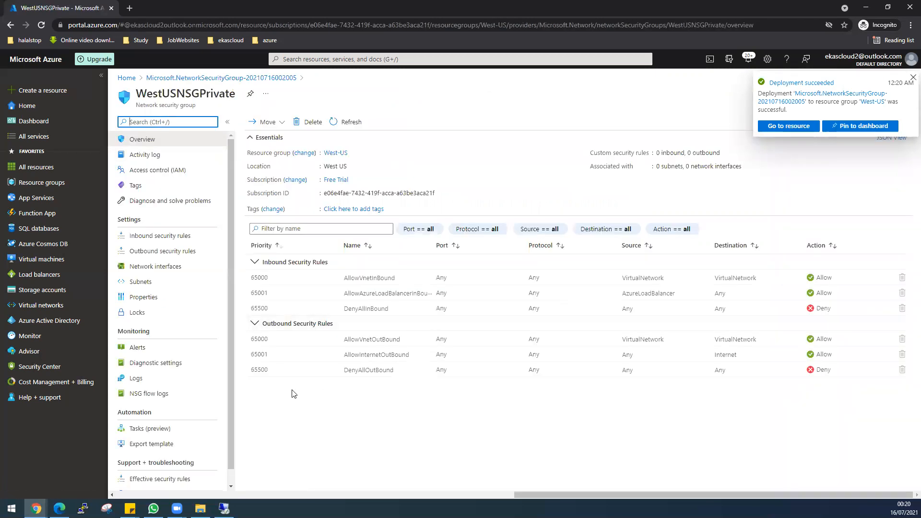
left_click(156, 236)
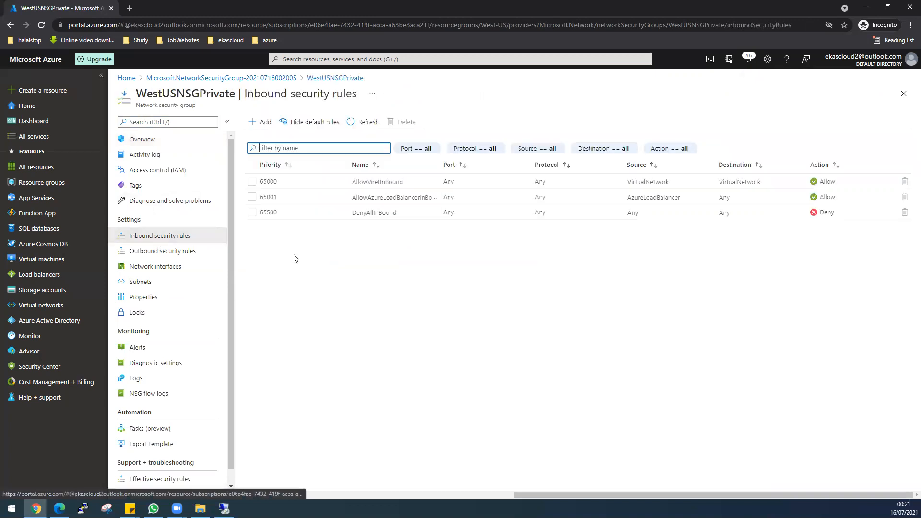
left_click(259, 122)
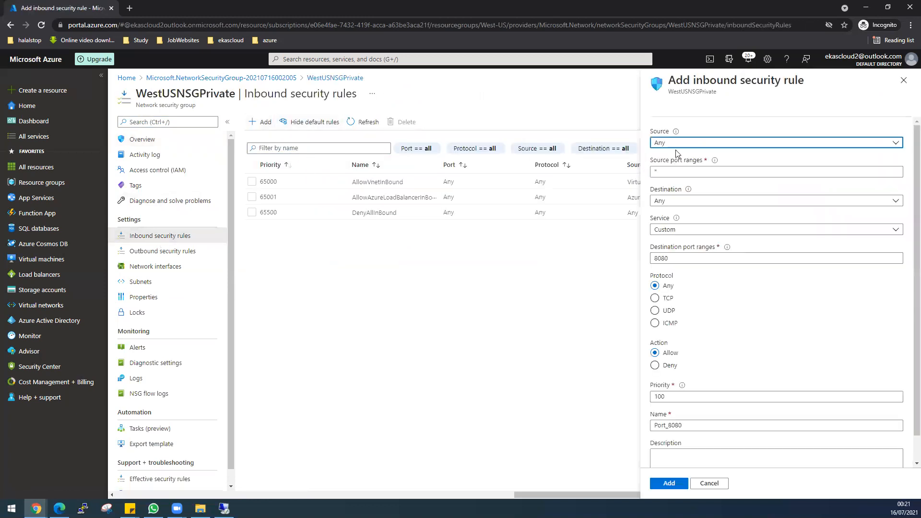
left_click(676, 257)
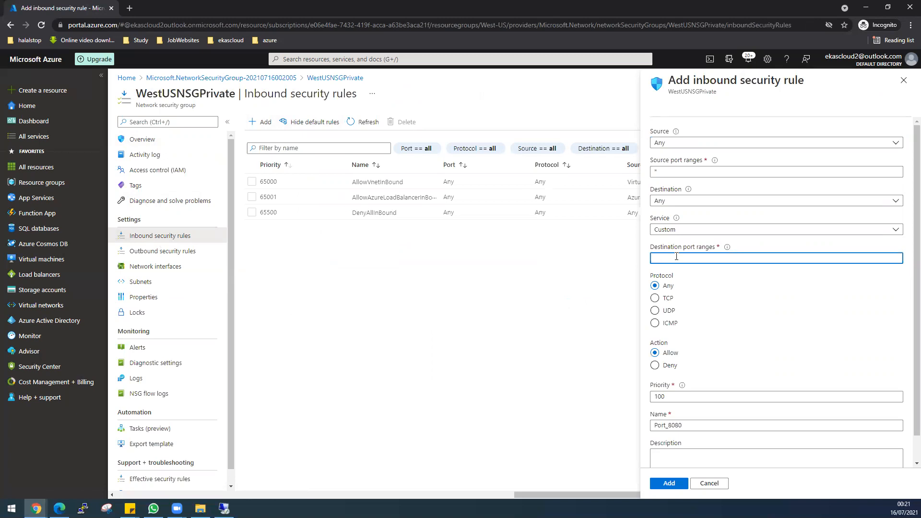
type("*")
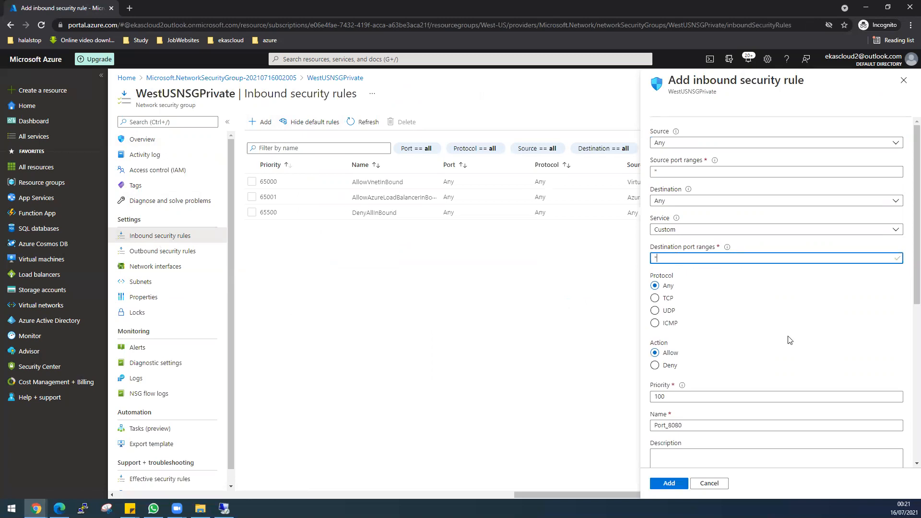
scroll(746, 412, "down", 1)
left_click_drag(683, 377, 652, 379)
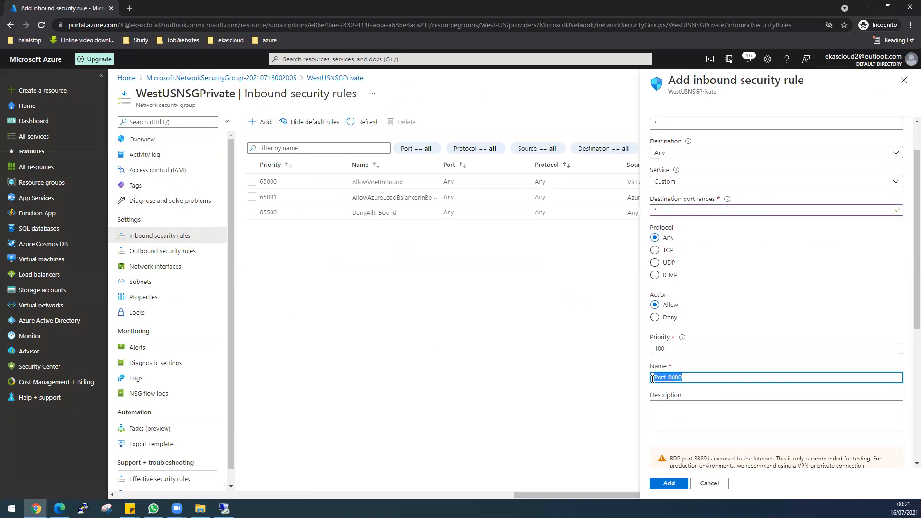
type("Allow_ALL")
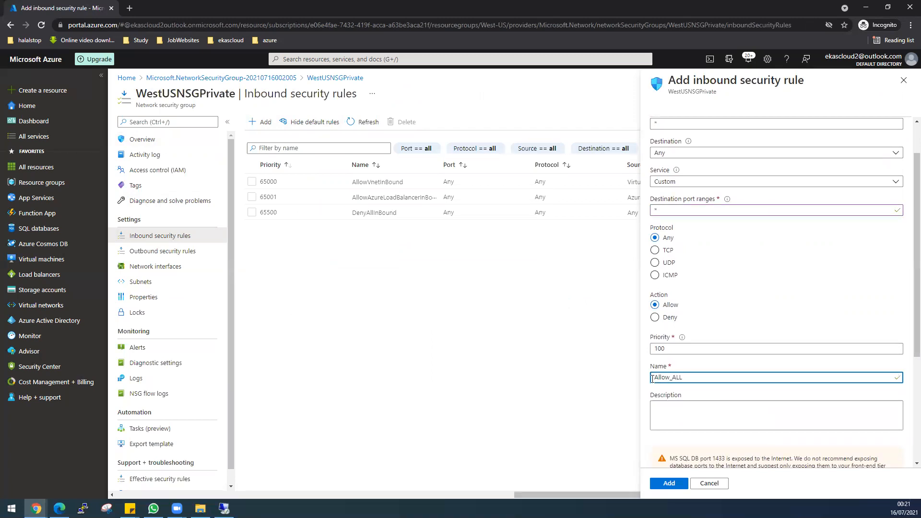
left_click(654, 485)
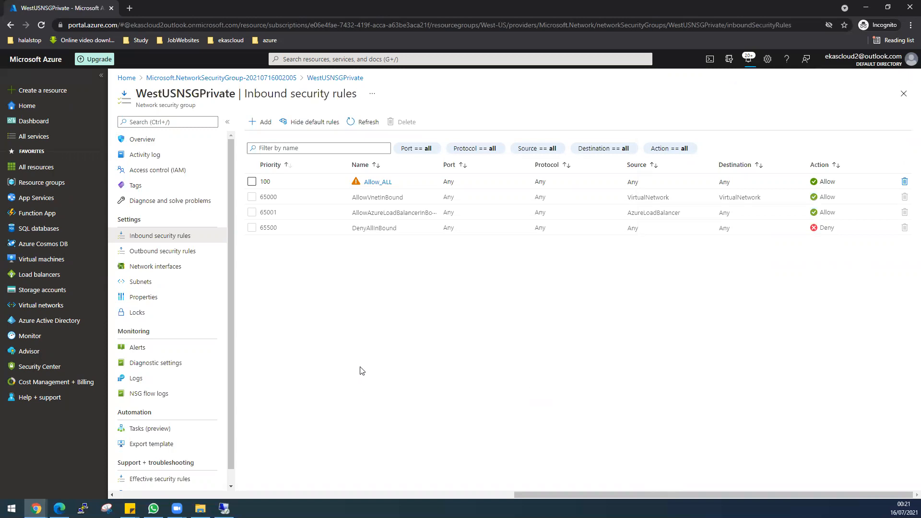
Associate WestUsVirtualNetwork's PRIVATEWESTUSSUBNET (172.16.2.0/24) with the WestUSNSGPrivate security group
left_click(149, 284)
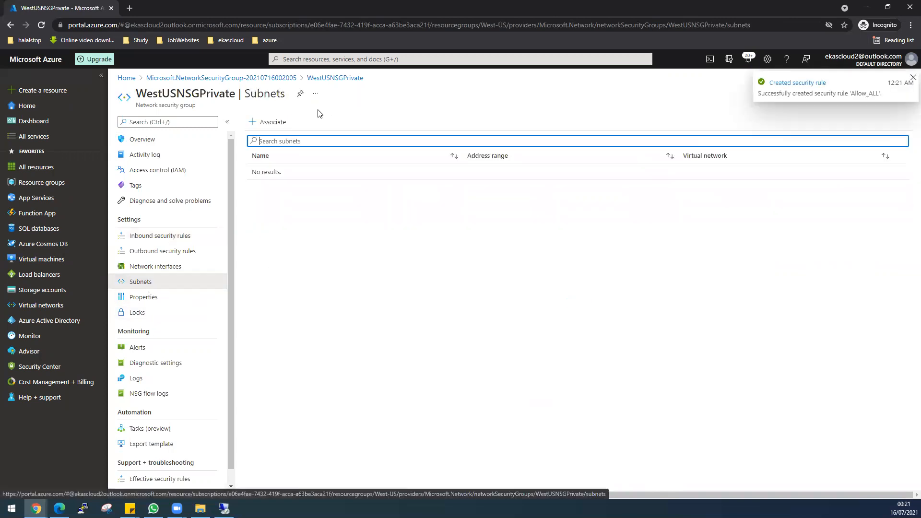
left_click(271, 122)
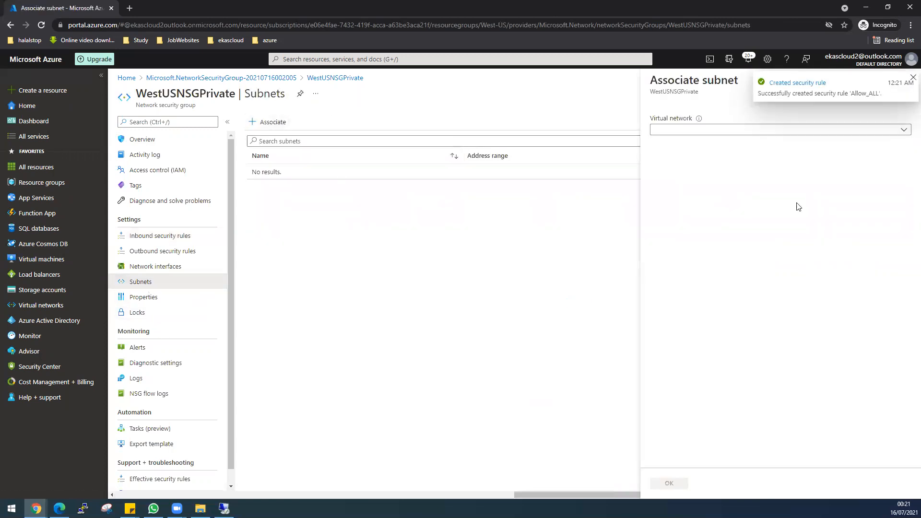
left_click(747, 130)
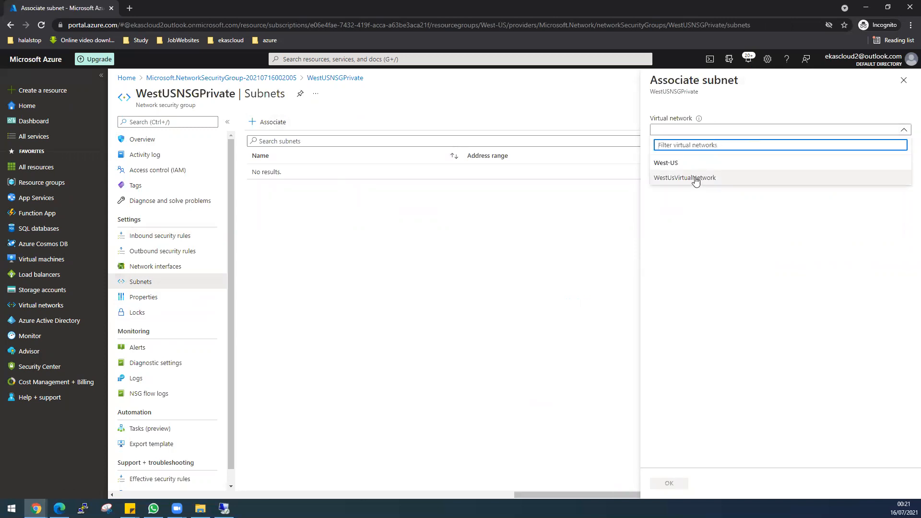
left_click(696, 179)
left_click(701, 161)
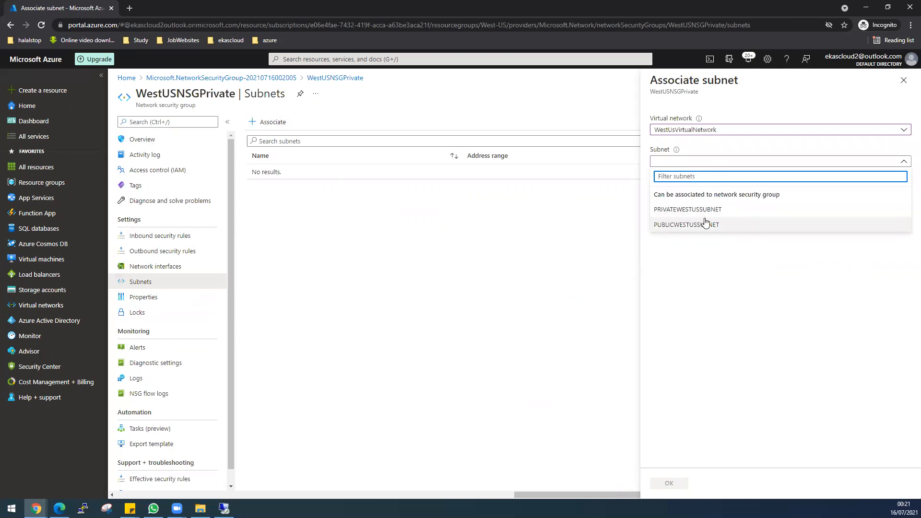
left_click(709, 211)
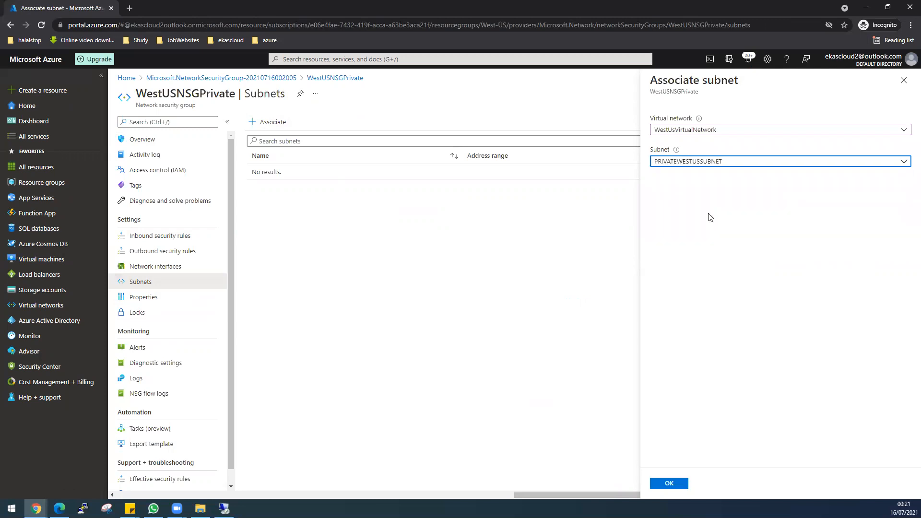
left_click(668, 484)
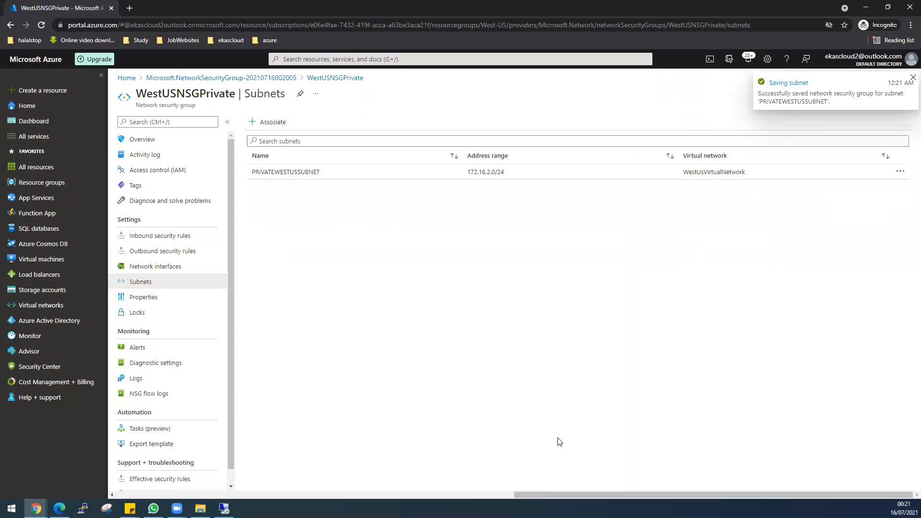
left_click(319, 61)
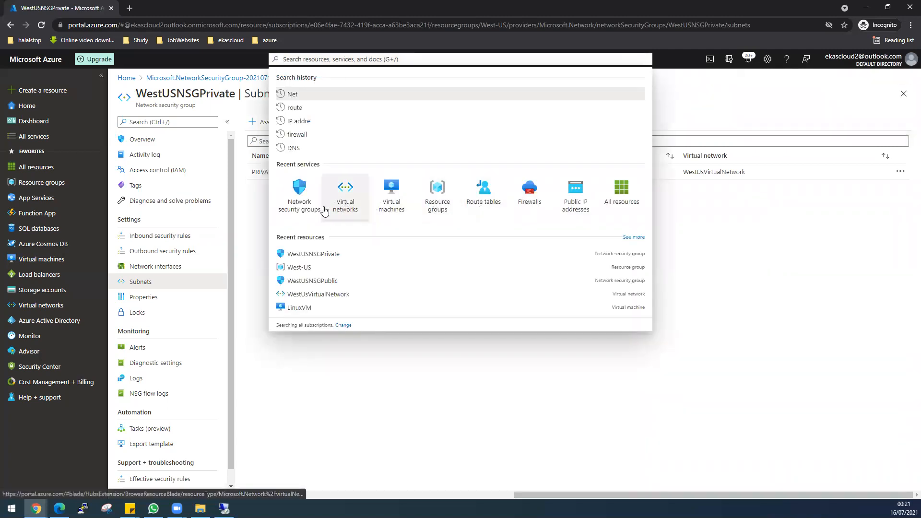
Associate WestUsVirtualNetwork's PUBLICWESTUSSUBNET (172.16.1.0/24) with the WestUSNSGPublic security group
left_click(315, 210)
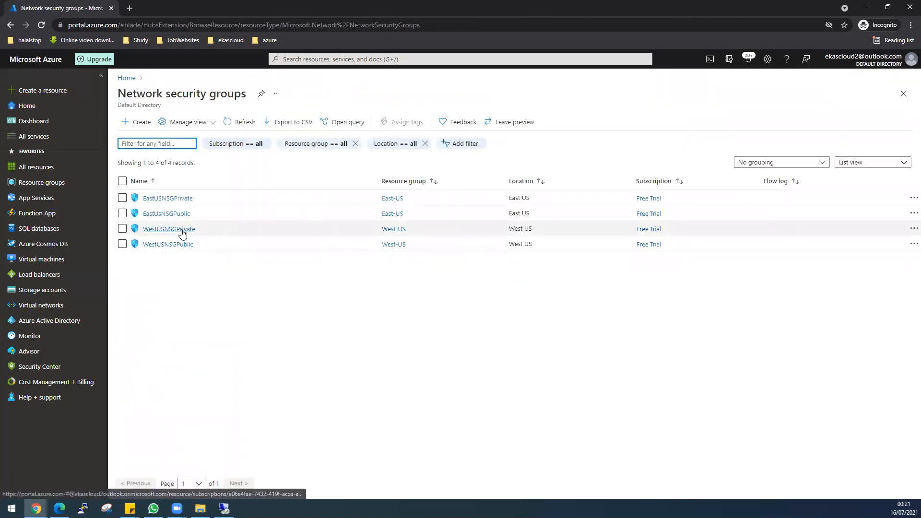
left_click(187, 245)
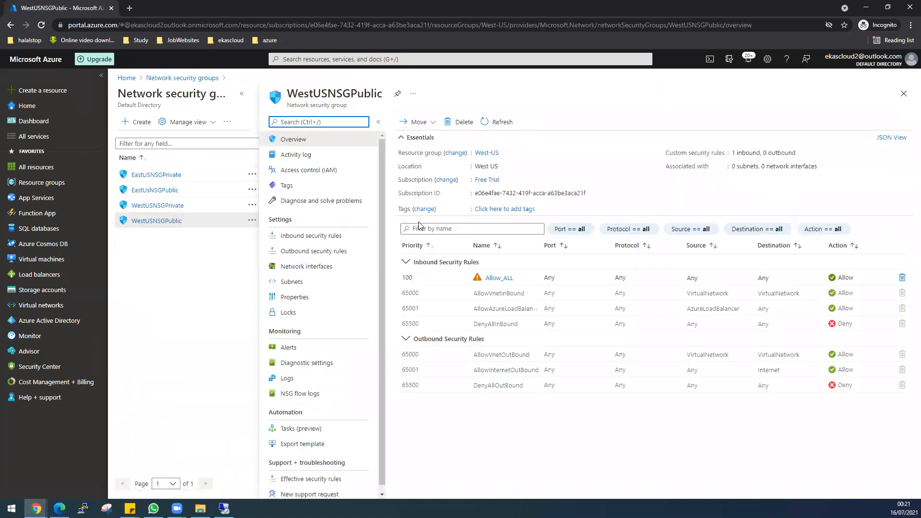
left_click(305, 282)
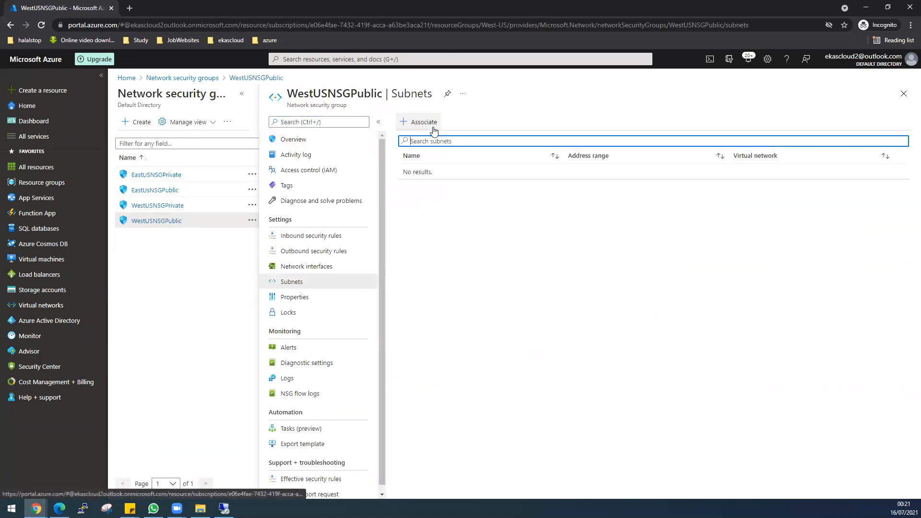
left_click(424, 122)
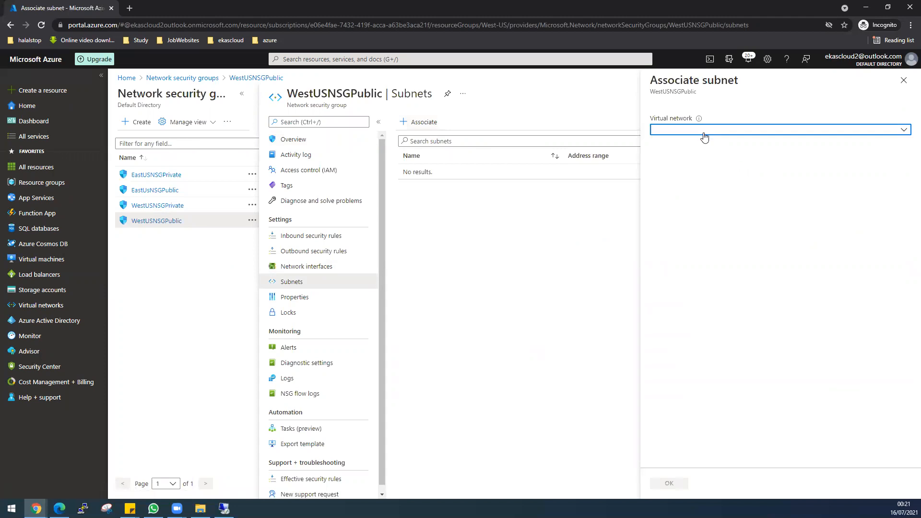
left_click(704, 130)
left_click(701, 178)
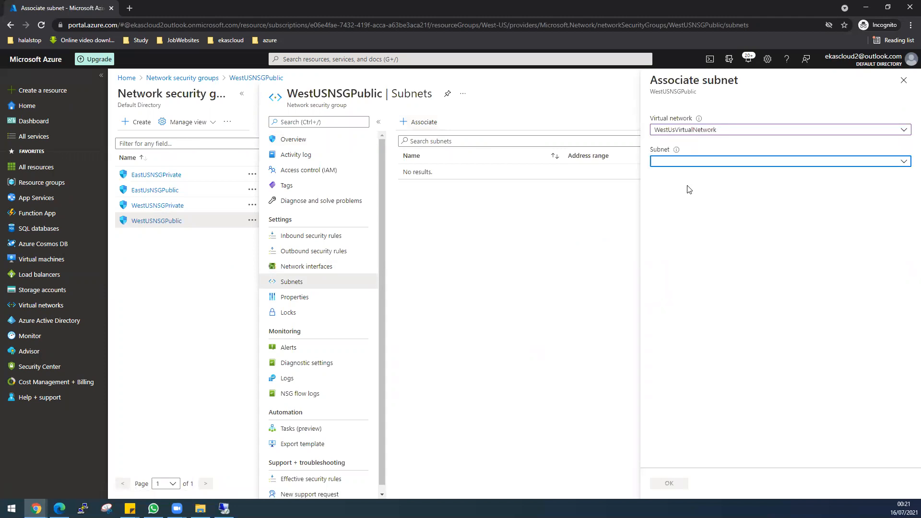
left_click(683, 163)
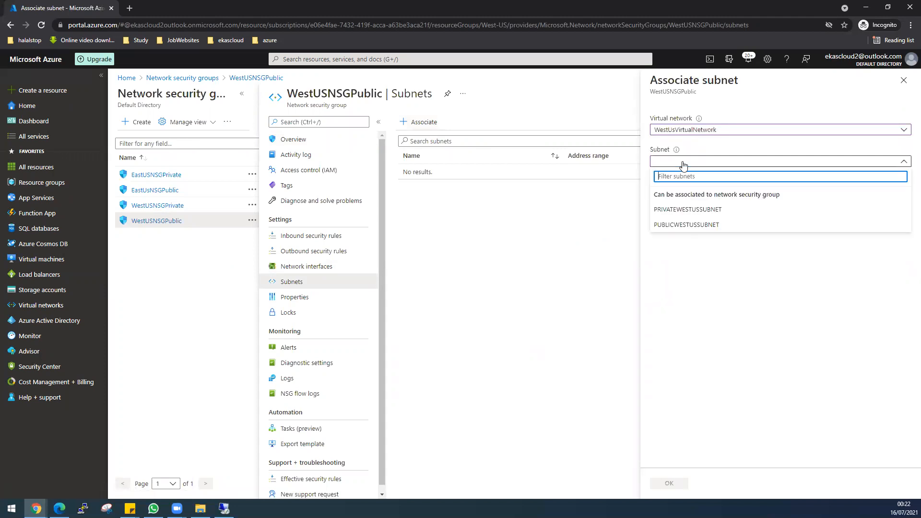
left_click(695, 226)
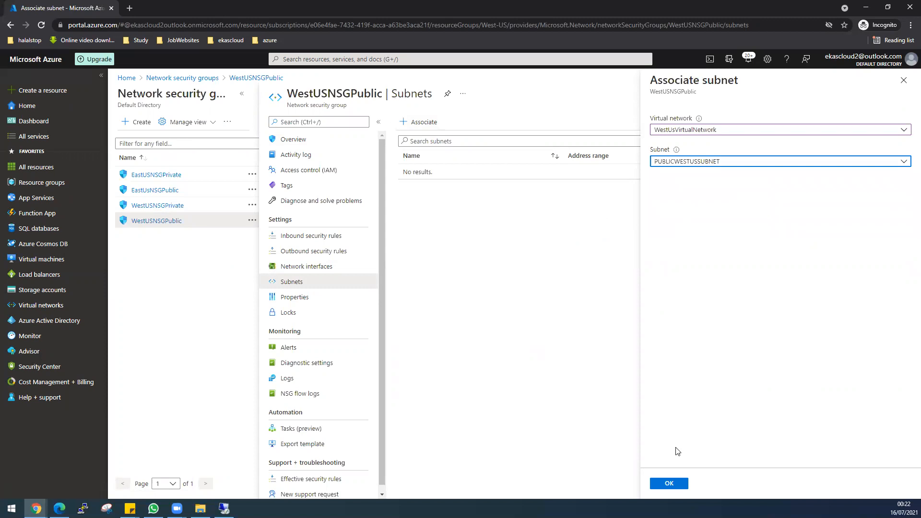
left_click(679, 484)
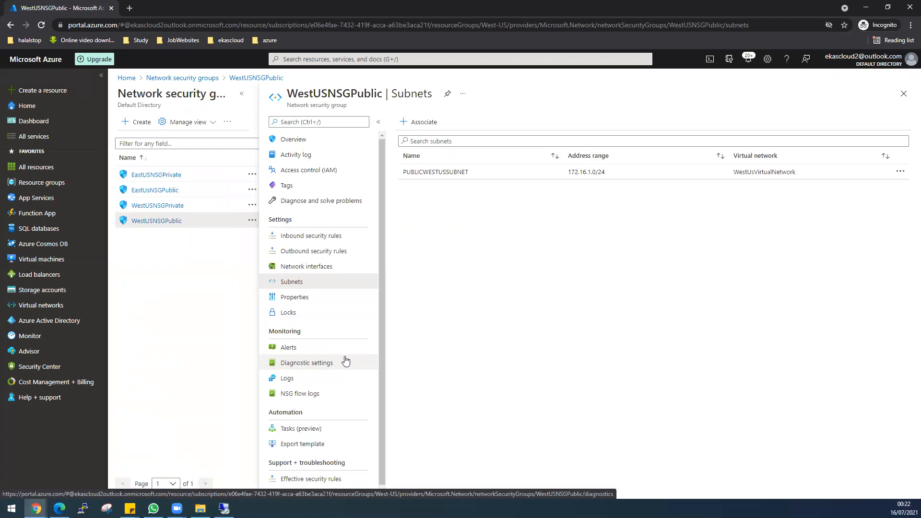
Start creating a new virtual machine from the Virtual machines list
left_click(41, 259)
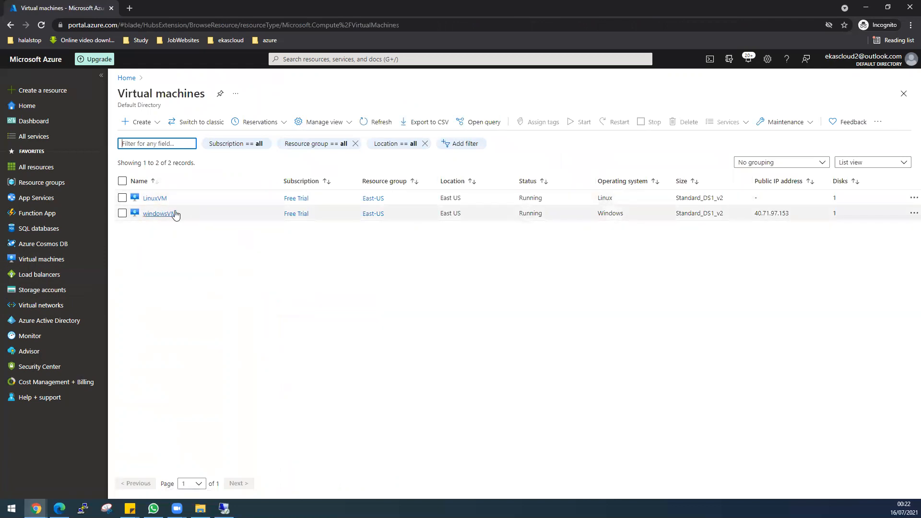
left_click(143, 123)
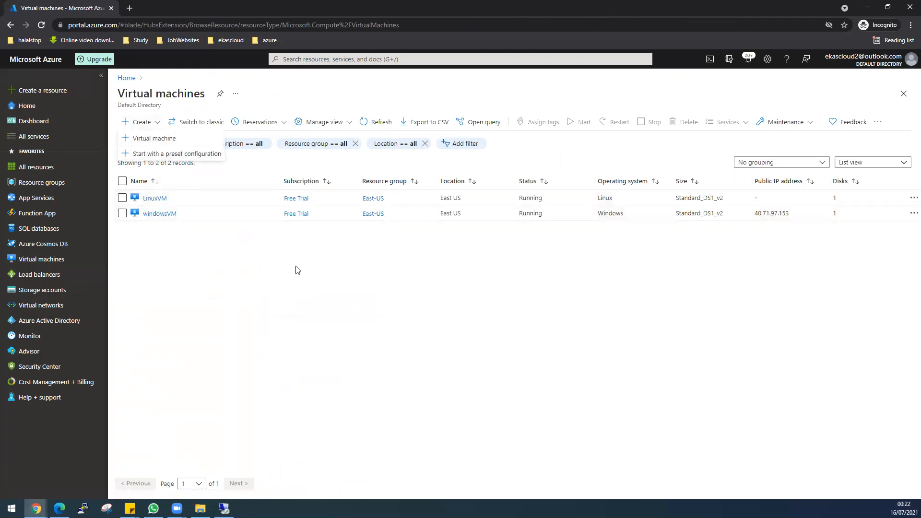
left_click(471, 274)
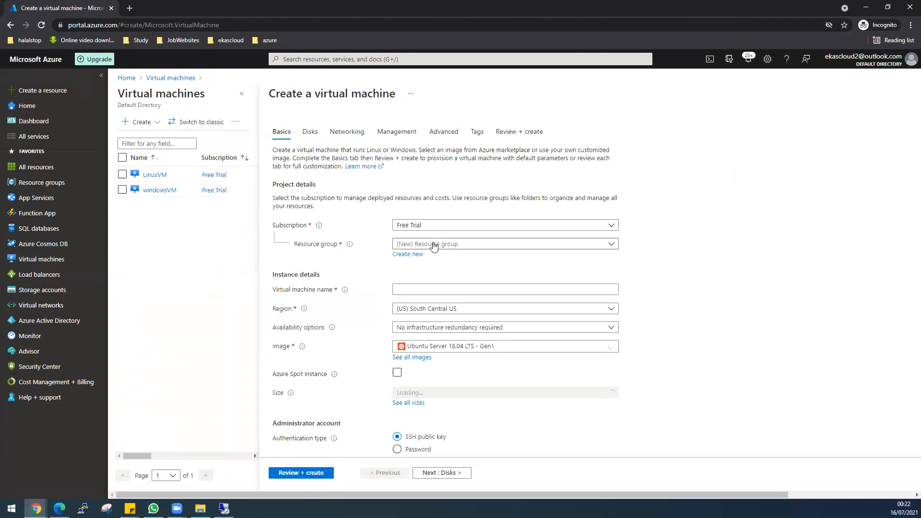
Place the new VM in resource group West-US and name it WestUSWindowsVM
left_click(433, 246)
left_click(421, 309)
left_click(417, 290)
type("West-US")
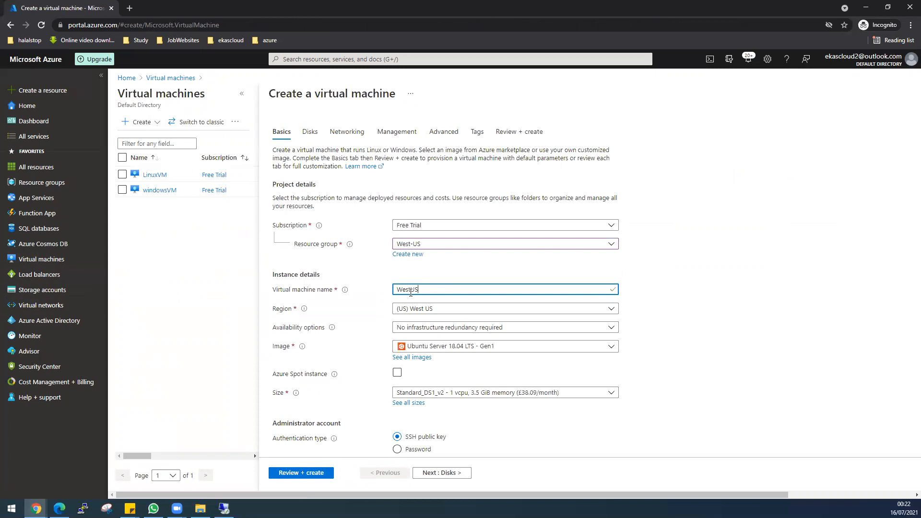
type("Window")
key("BackSpace")
Choose Windows Server 2019 Datacenter Gen1, set admin 'desktop' with a password, and allow no public inbound ports
scroll(763, 340, "down", 2)
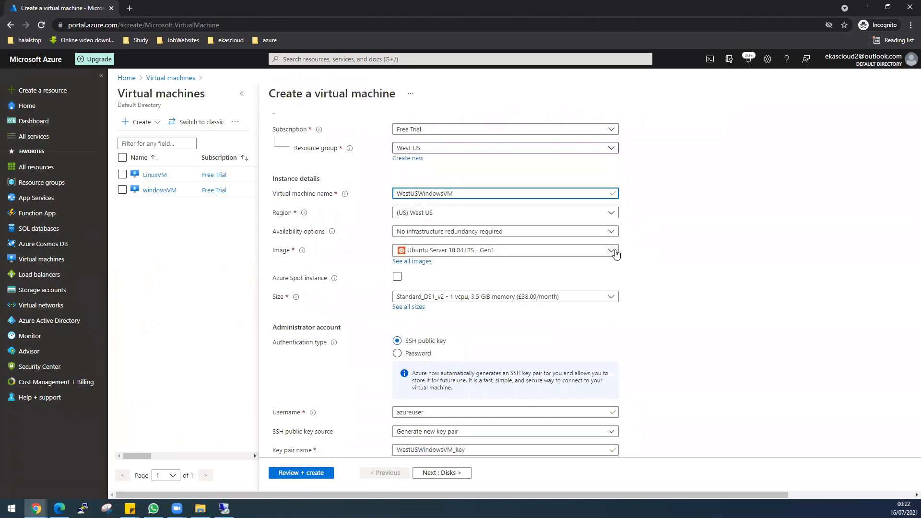
left_click(610, 250)
left_click(509, 315)
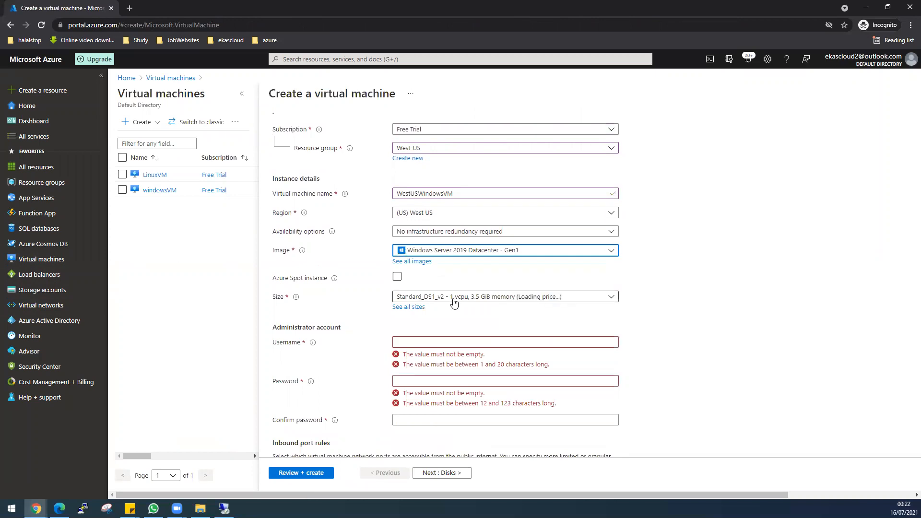
left_click(466, 344)
type("desktop")
key("Tab")
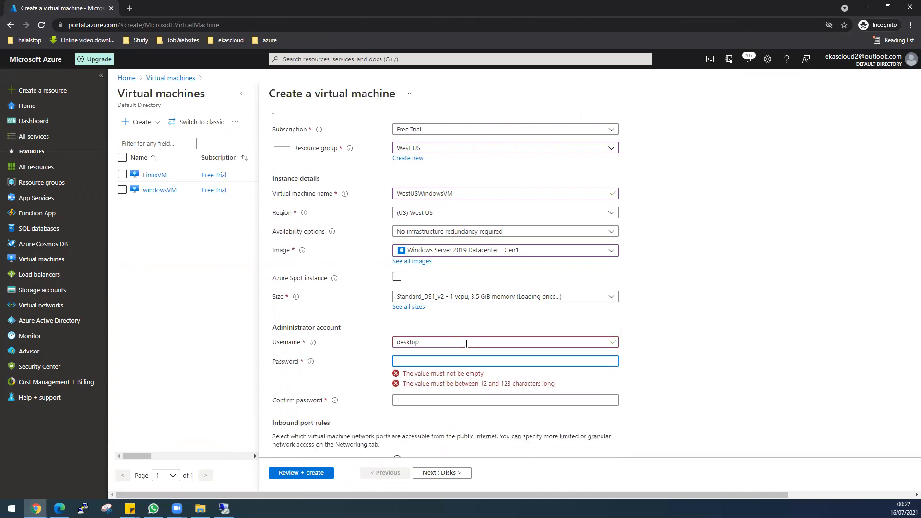
type("a")
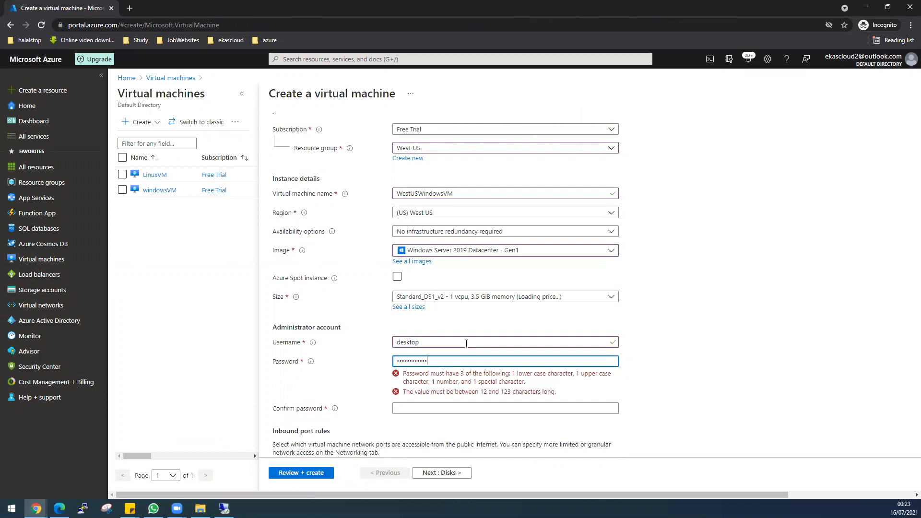
key("Tab")
type("••")
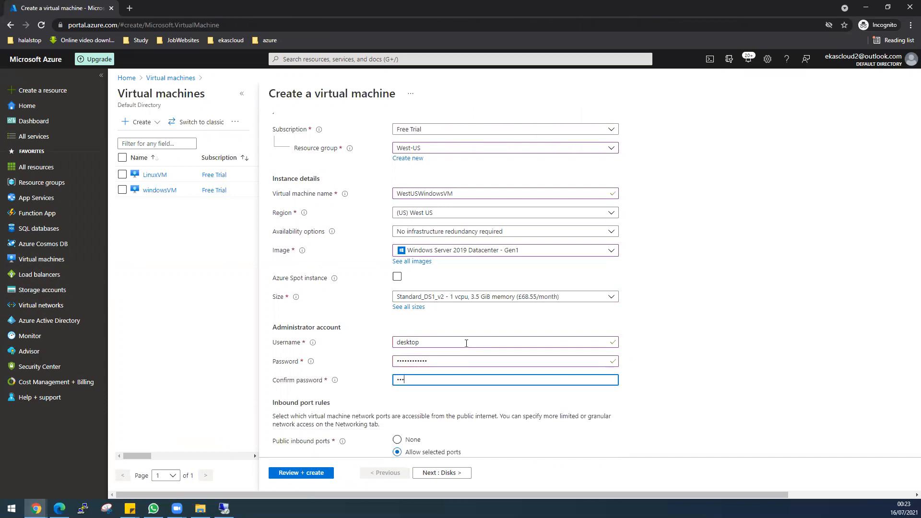
type("•••••••••")
scroll(714, 391, "down", 2)
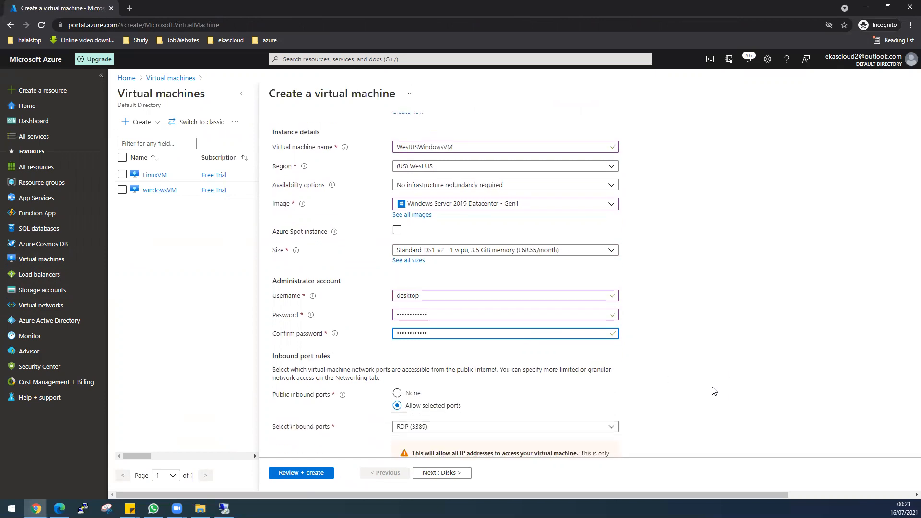
left_click(412, 344)
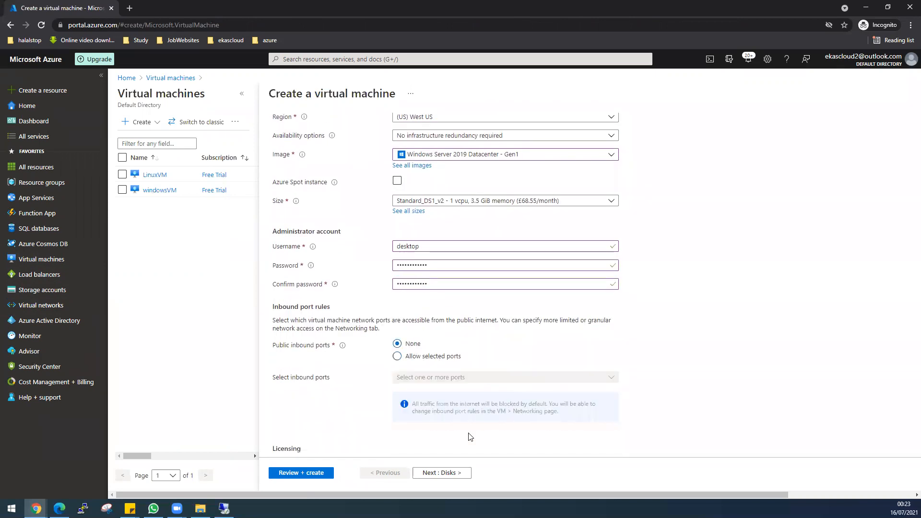
Place the VM on PUBLICWESTUSSUBNET and keep the new WestUSWindowsVM-ip public address
left_click(435, 473)
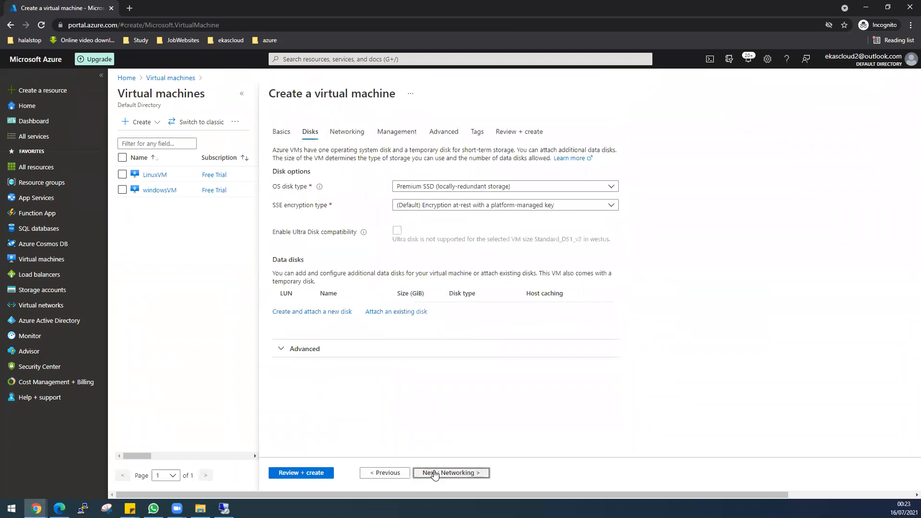
left_click(434, 474)
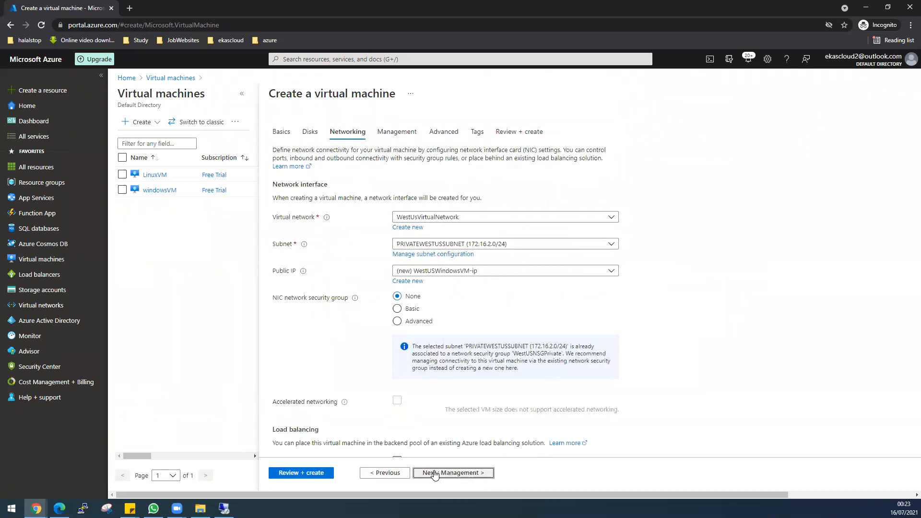
left_click(414, 245)
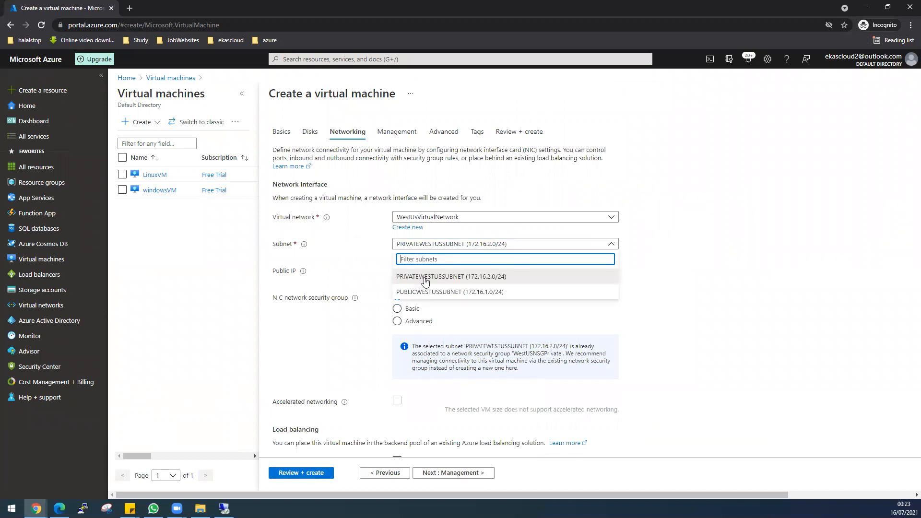
left_click(426, 293)
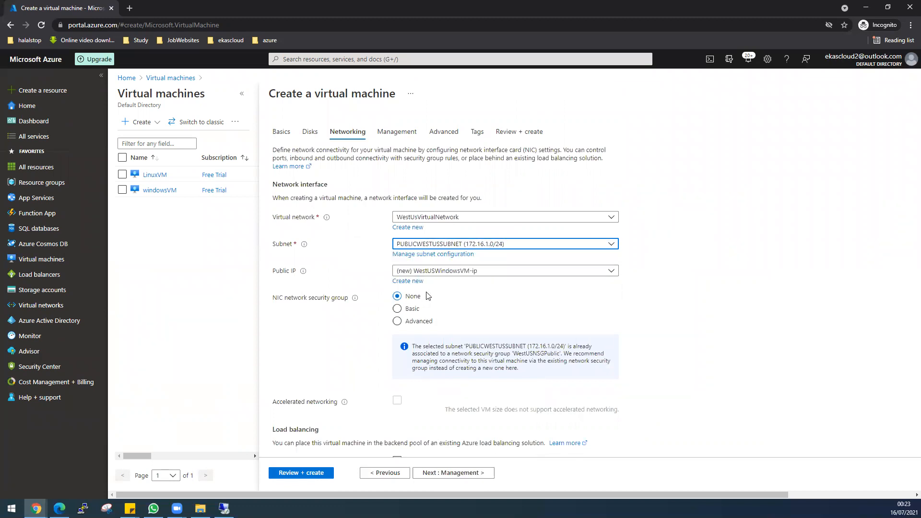
left_click(448, 271)
left_click(453, 284)
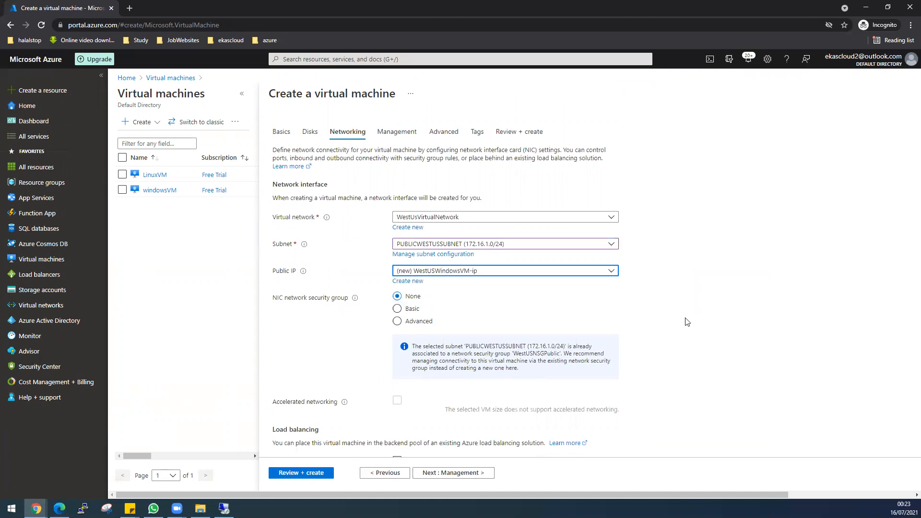
Disable boot diagnostics, pass validation, and start deploying WestUSWindowsVM
left_click(454, 473)
left_click(397, 278)
left_click(297, 474)
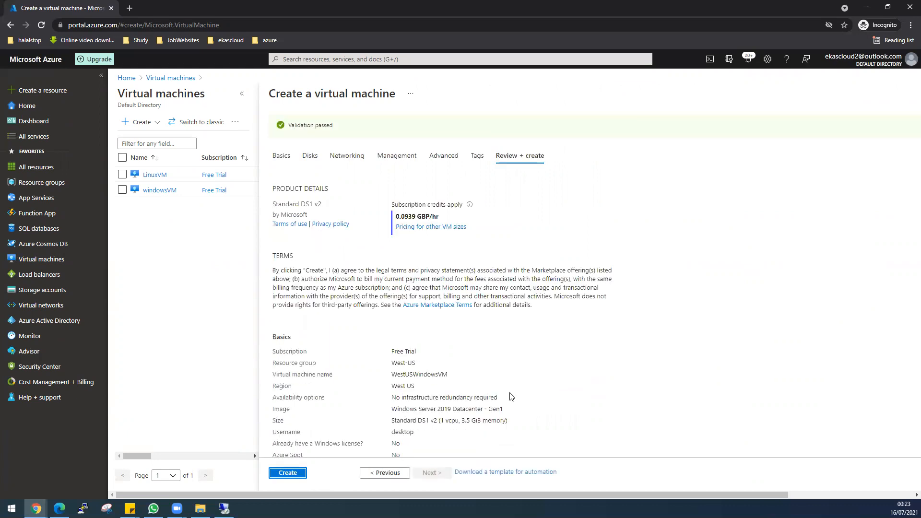
left_click(288, 473)
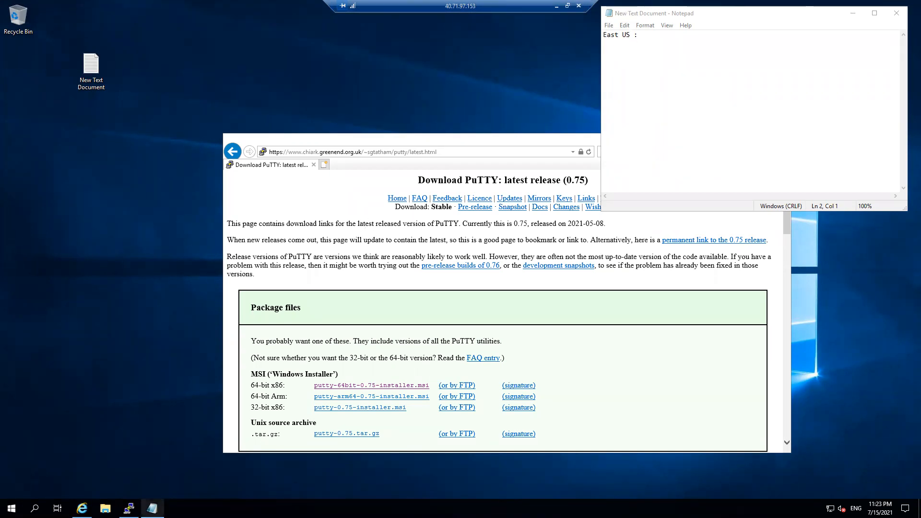
From the LinuxVM terminal, ping 10.0.1.4 until eight replies arrive, then stop it with Ctrl+Z
left_click(128, 508)
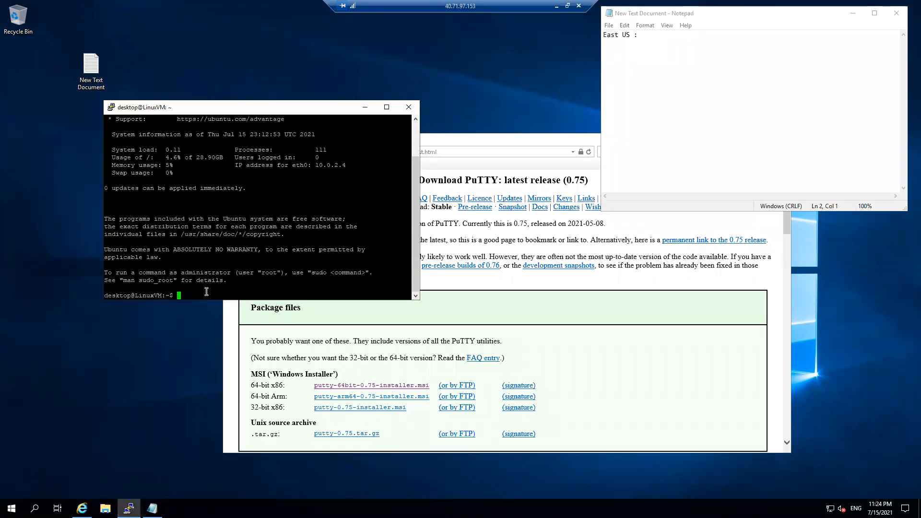
type("ping ")
type("10.")
type("0")
type(".")
type("2")
type(".4")
key("Return")
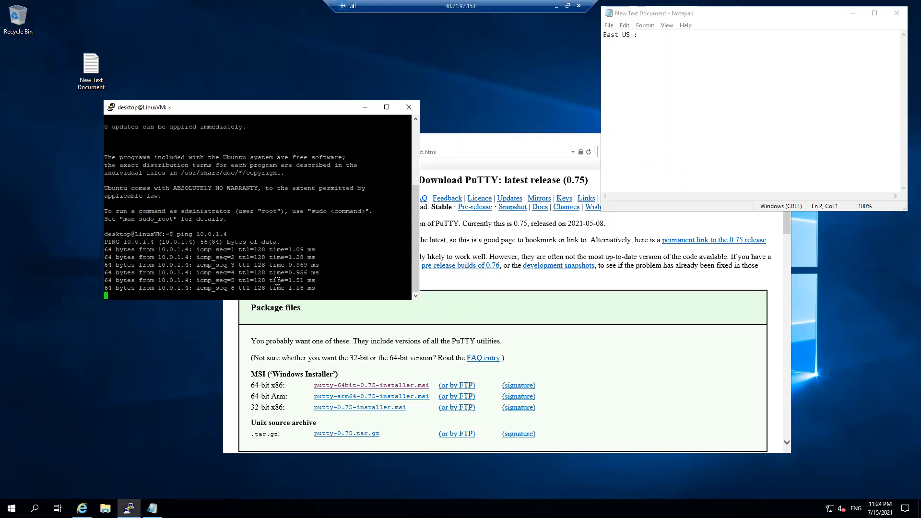
key("ctrl+z")
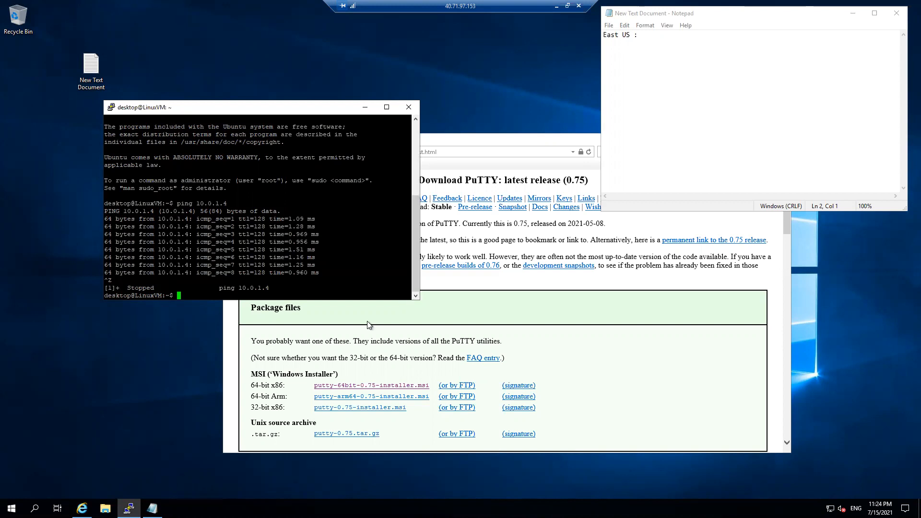
left_click(12, 508)
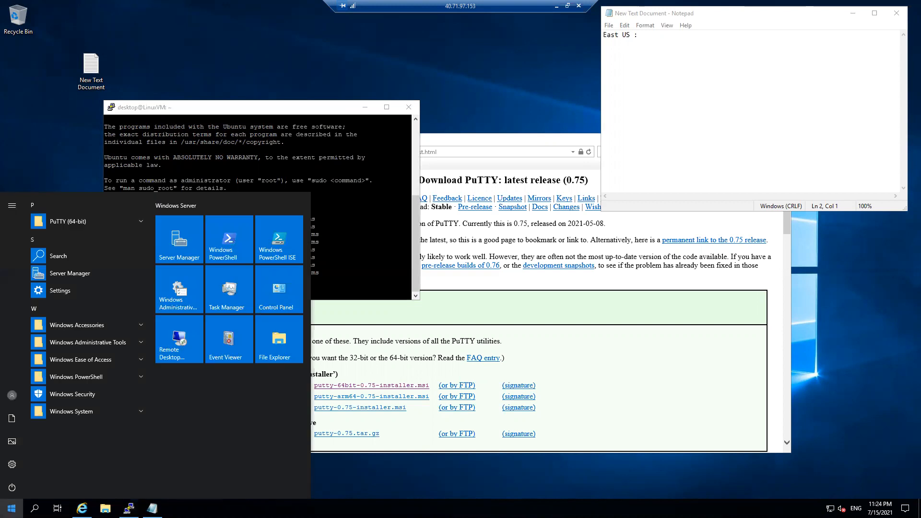
Ping 10.0.2.4 from Command Prompt (4 replies, 0% loss), arrange windows, and minimise the session
type("cmd")
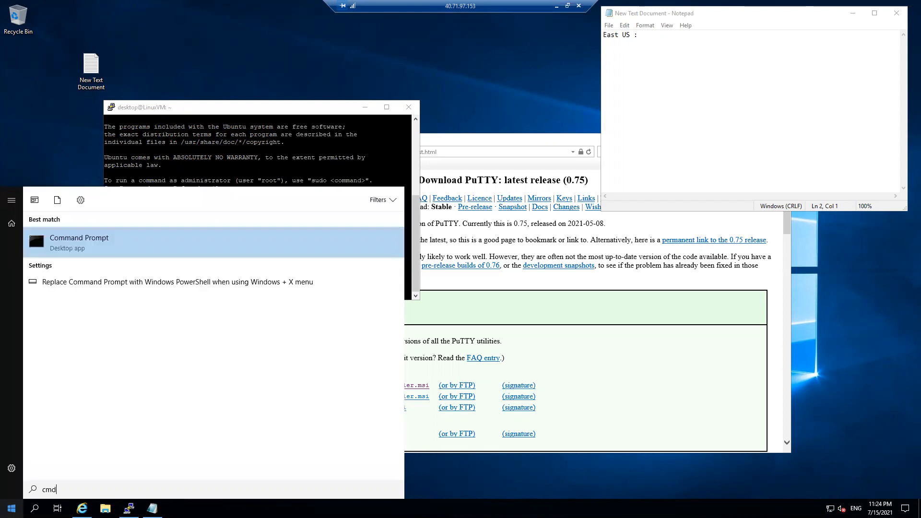
left_click(60, 244)
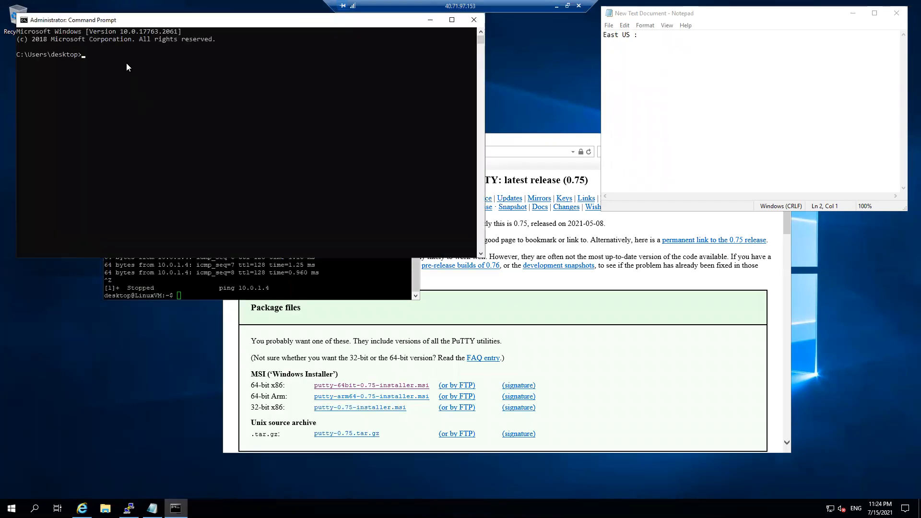
left_click_drag(122, 22, 125, 206)
type("ping 10")
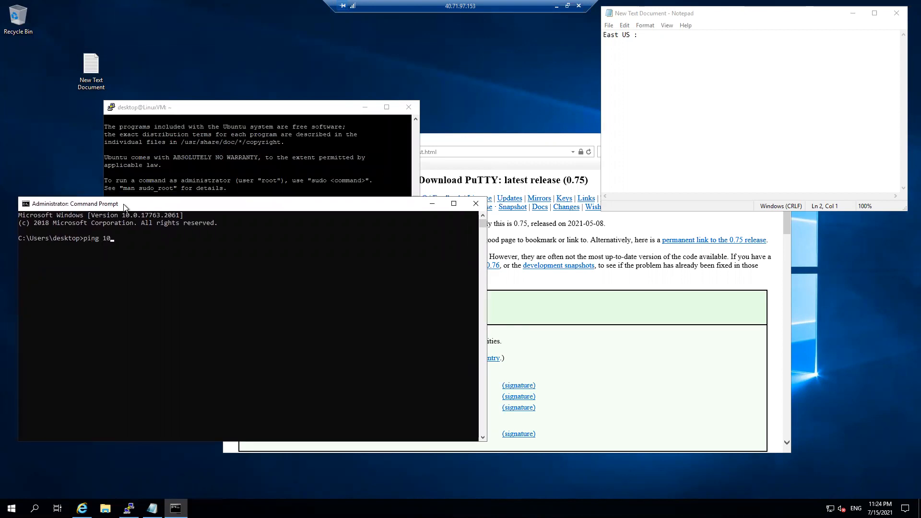
type(".0.2.4")
key("Return")
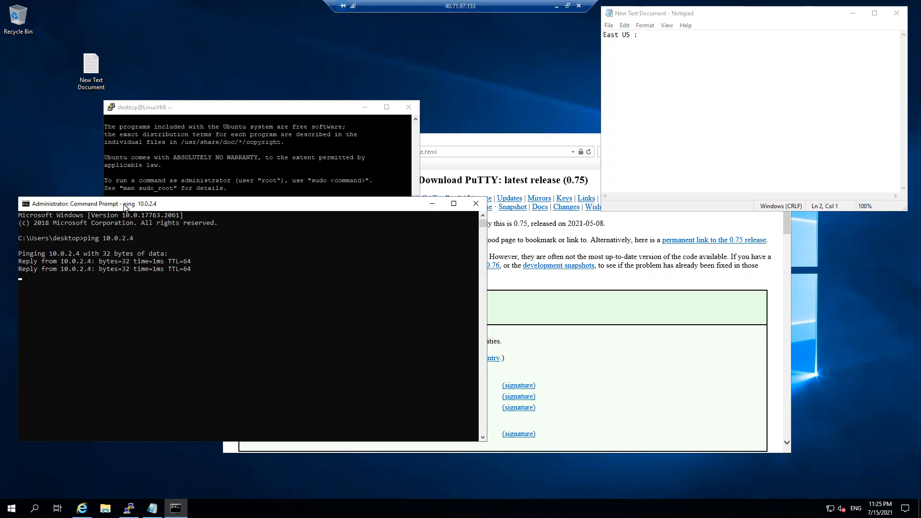
left_click_drag(129, 205, 448, 244)
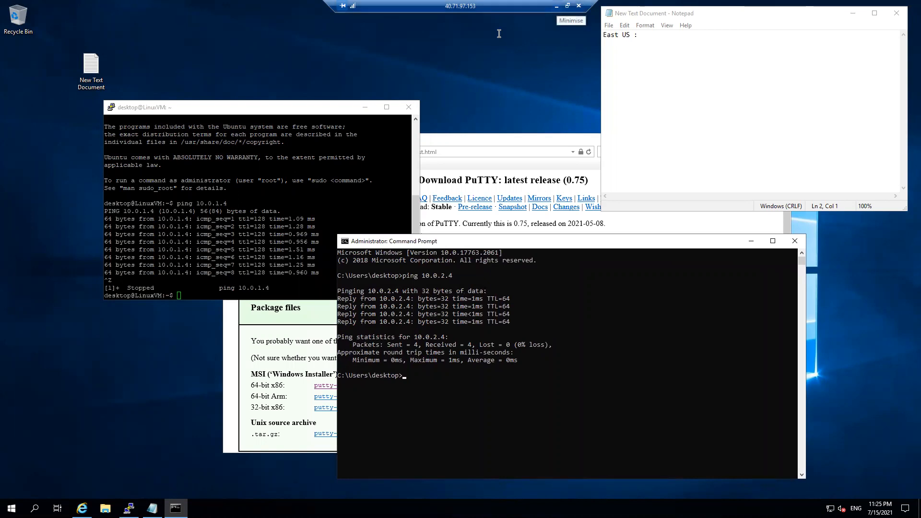
left_click(556, 6)
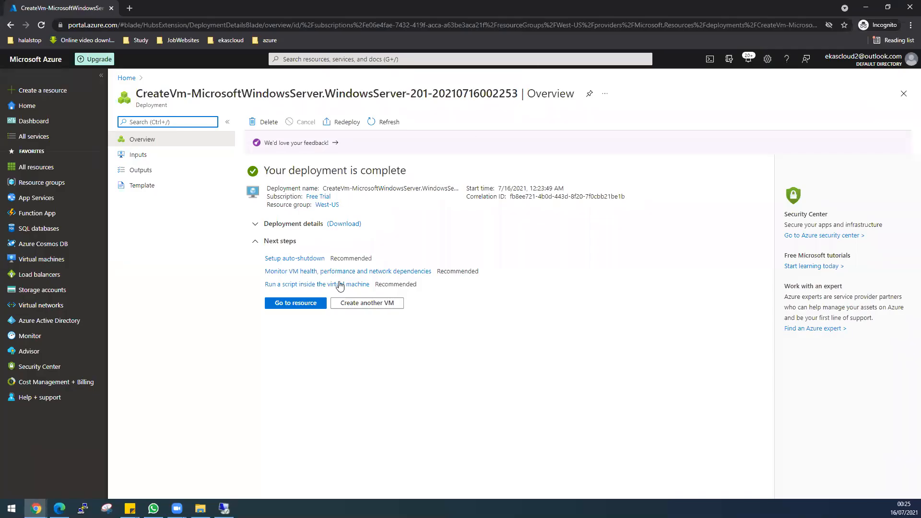
Copy WestUSWindowsVM's public IP 104.210.38.89 and start a Remote Desktop connection to it
left_click(307, 304)
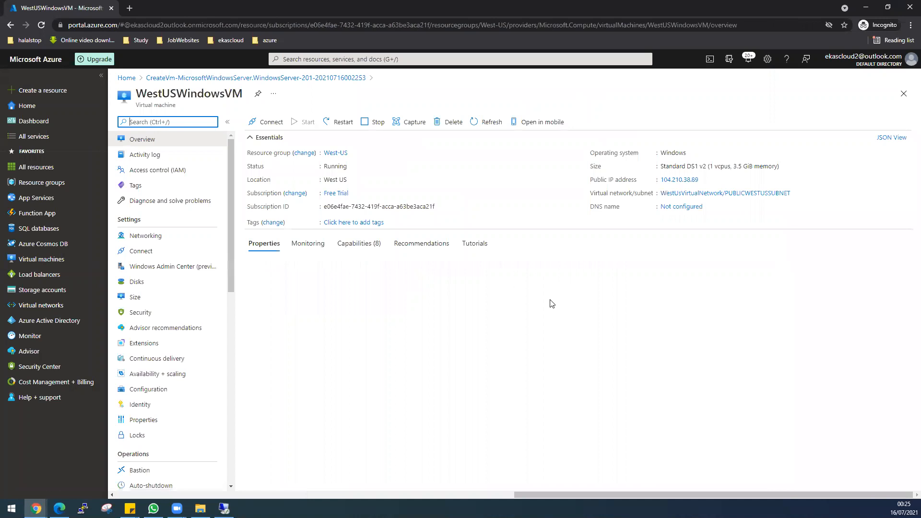
left_click(700, 179)
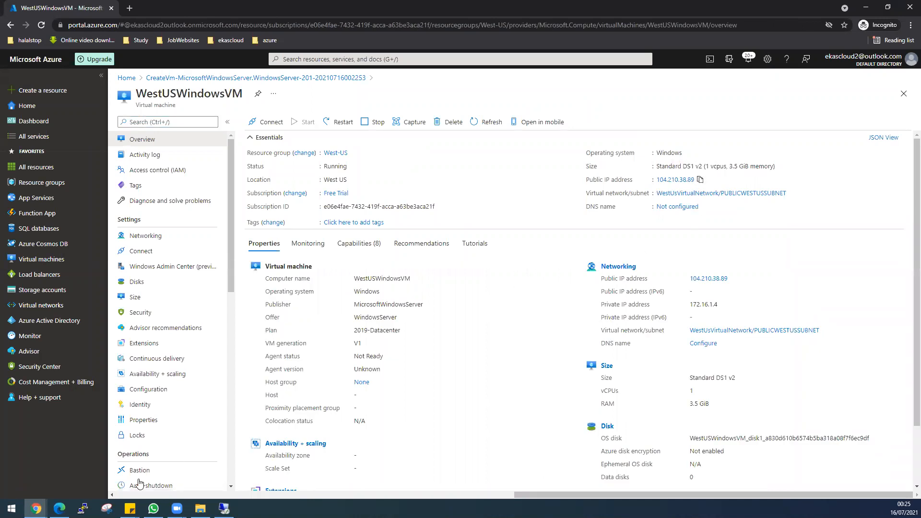
key("super")
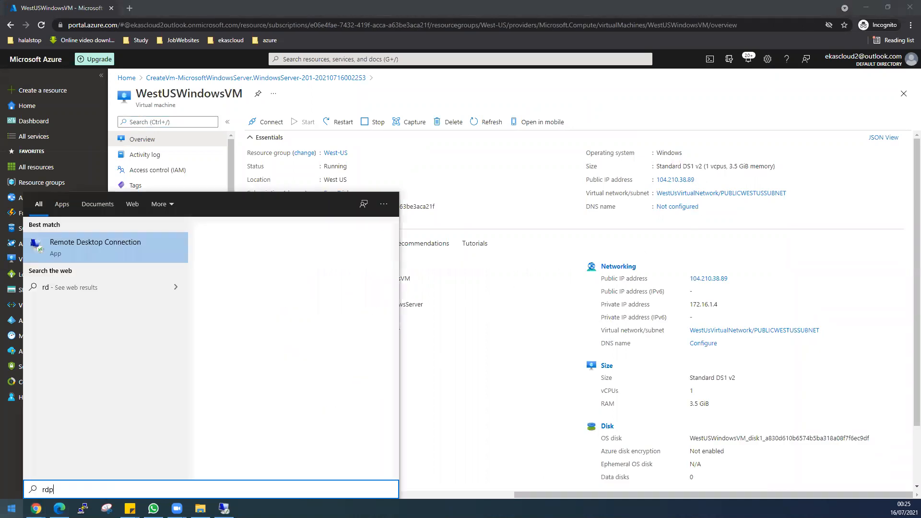
type("rdp")
left_click(107, 254)
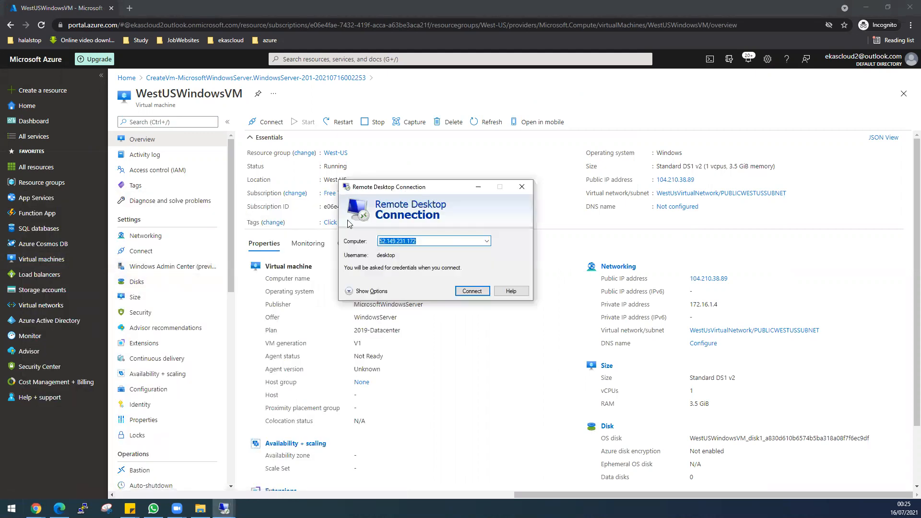
key("ctrl+v")
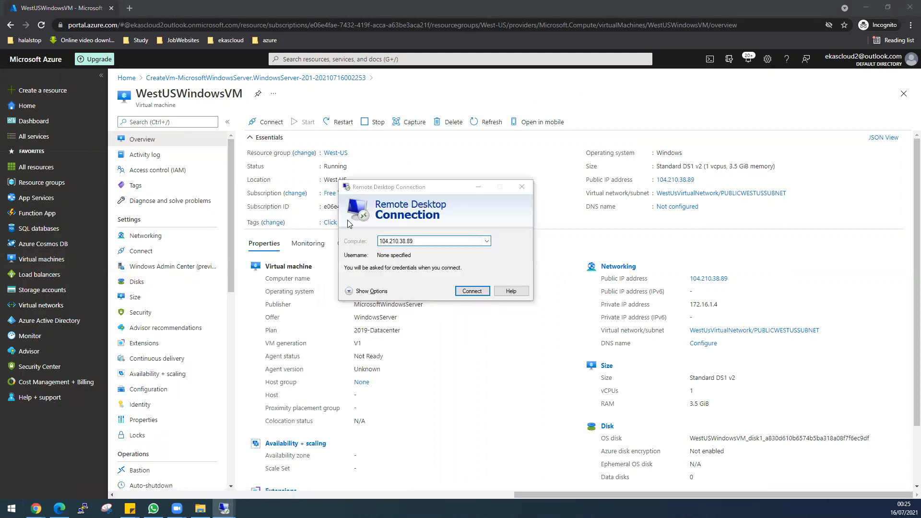
key("Return")
Sign in as 'desktop' with the admin password and accept the certificate warning
key("Left")
key("Return")
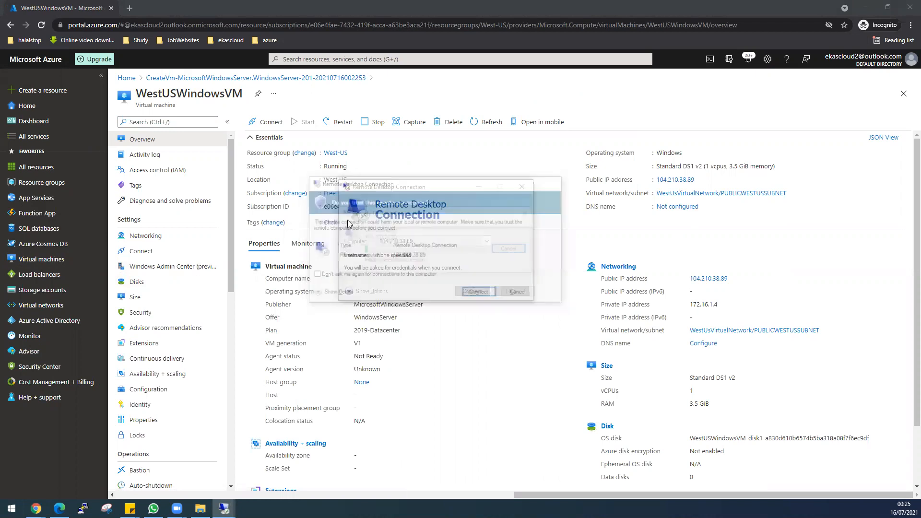
type("desktop")
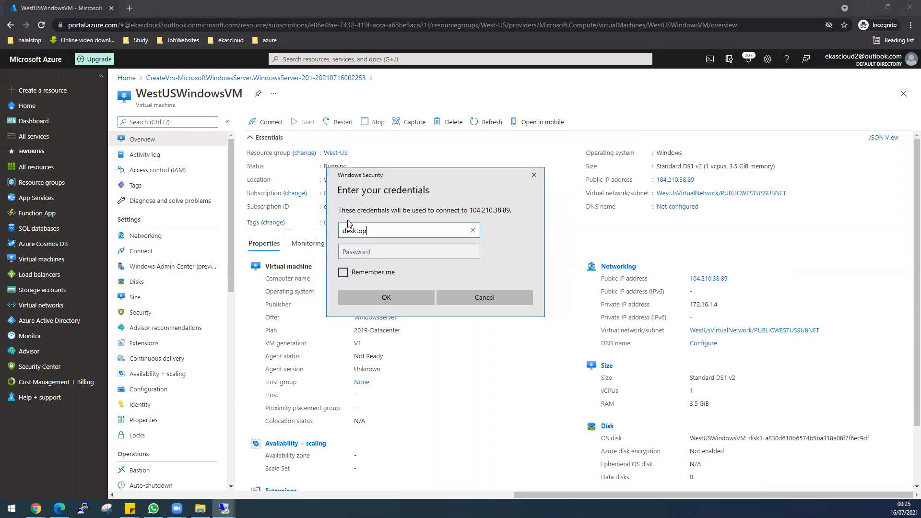
key("Tab")
type("•••••••••••")
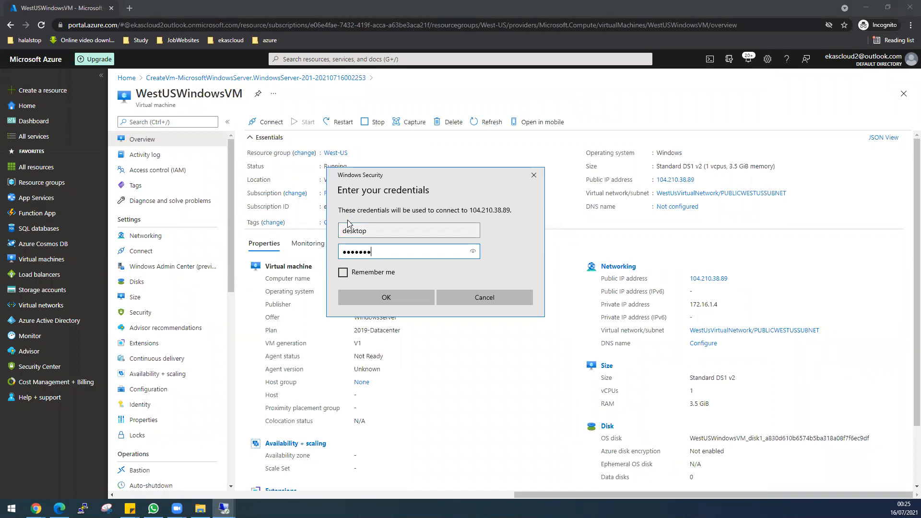
key("Return")
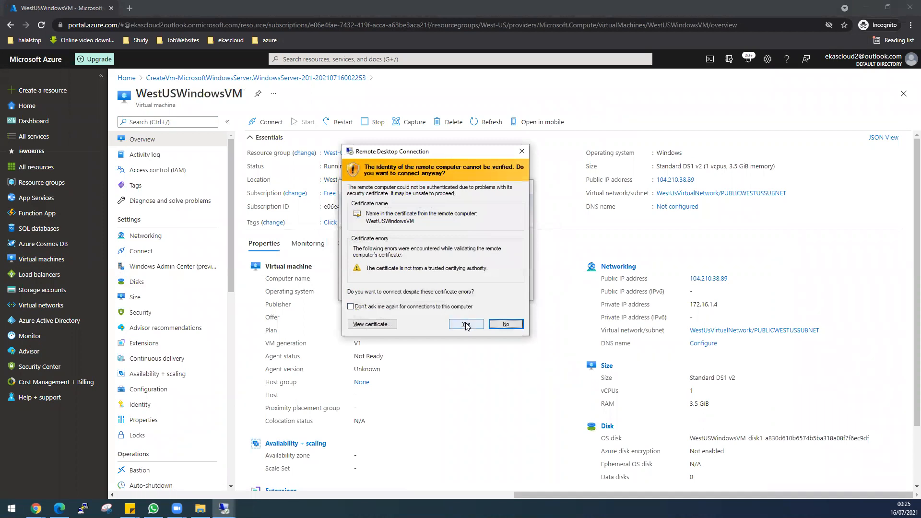
left_click(466, 325)
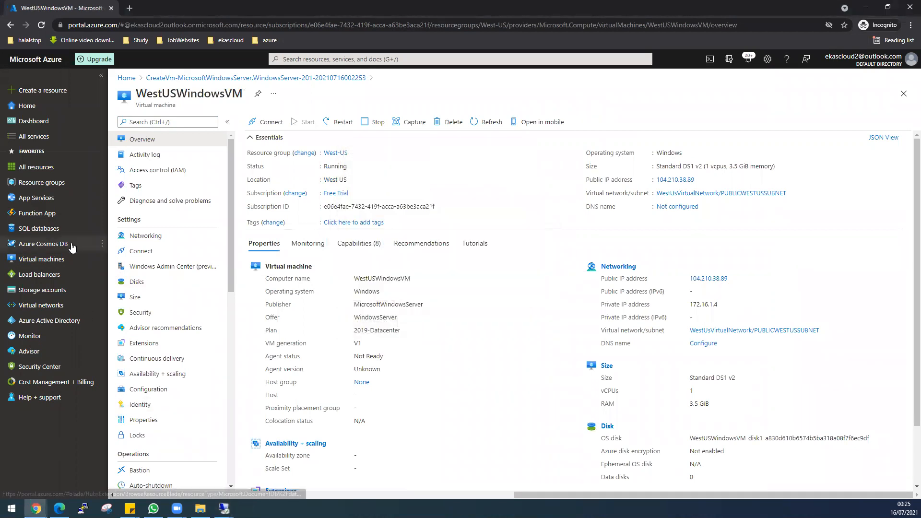
Start another virtual machine named WestUSLinuxVM in the West-US resource group
left_click(54, 186)
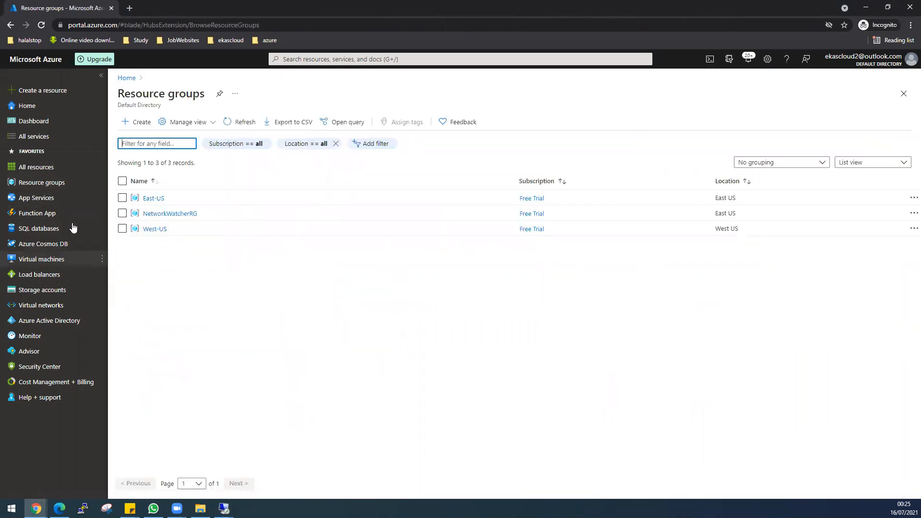
left_click(55, 260)
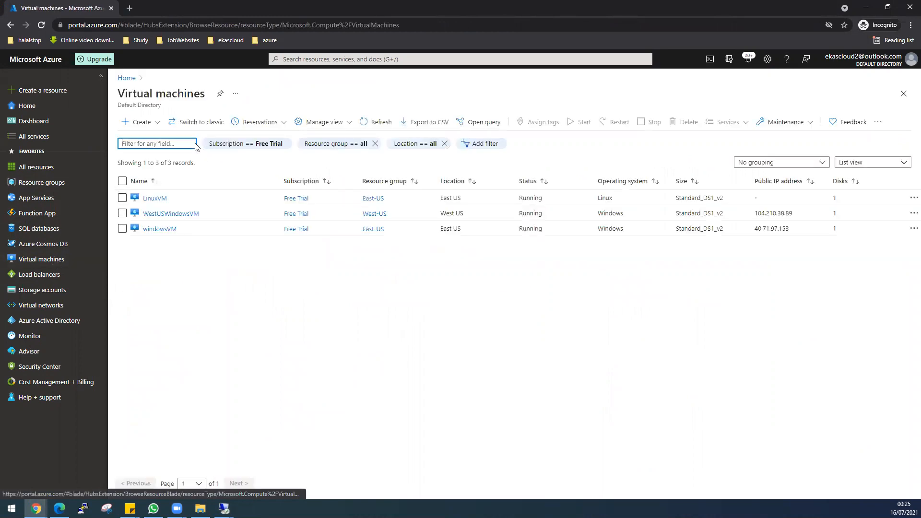
left_click(154, 123)
left_click(150, 137)
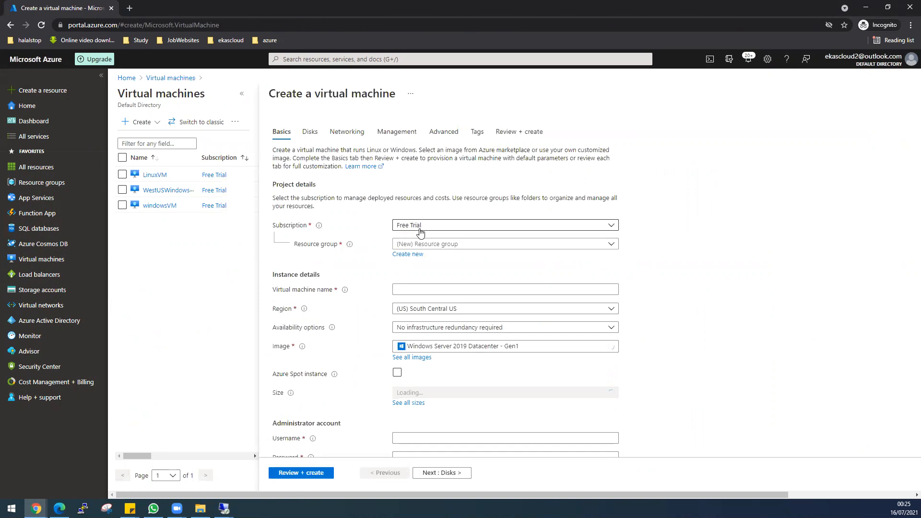
left_click(419, 244)
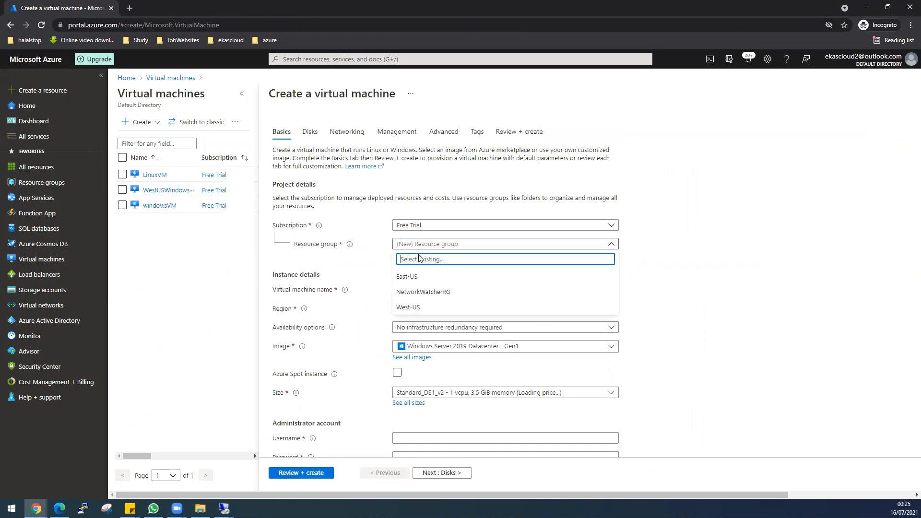
left_click(425, 307)
left_click(415, 289)
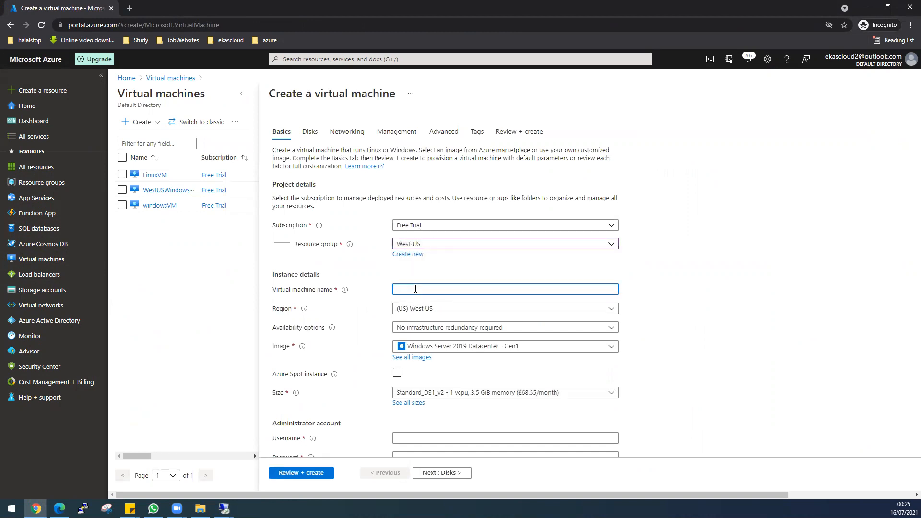
type("westUS")
key("BackSpace")
key("BackSpace")
key("BackSpace")
key("BackSpace")
key("BackSpace")
type("We")
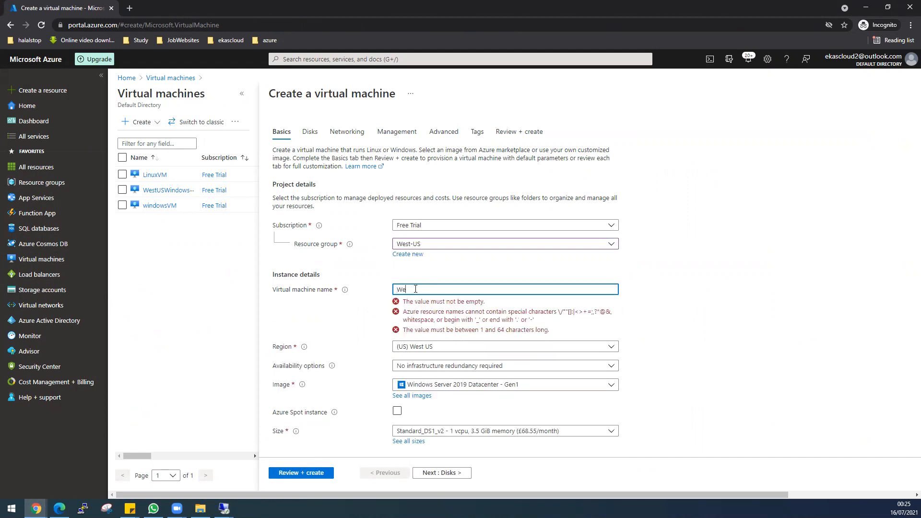
type("stUSL")
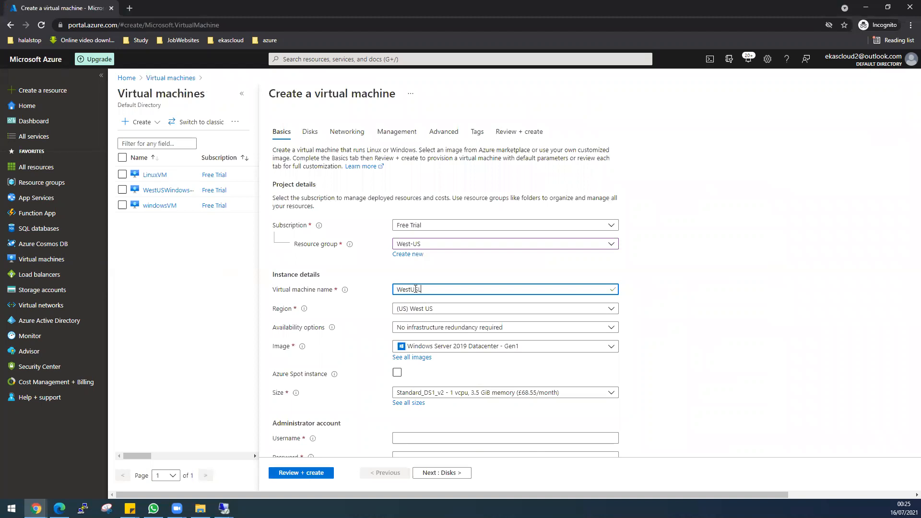
type("inuxVM")
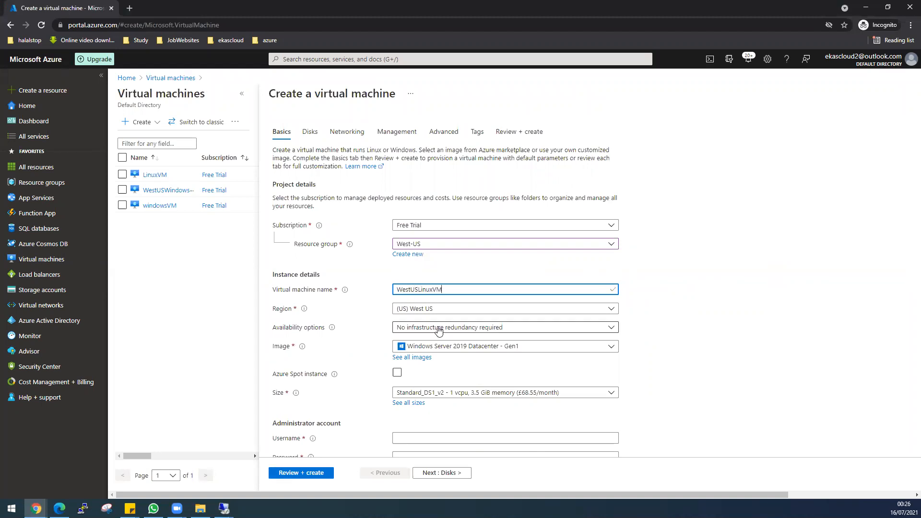
Select Ubuntu Server 18.04 LTS as the VM image
left_click(482, 350)
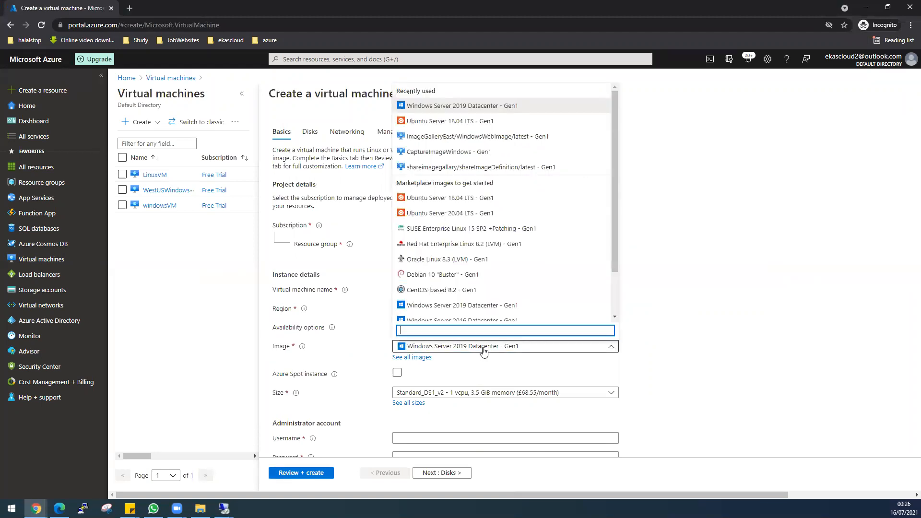
left_click(430, 199)
scroll(675, 394, "down", 1)
scroll(676, 394, "down", 2)
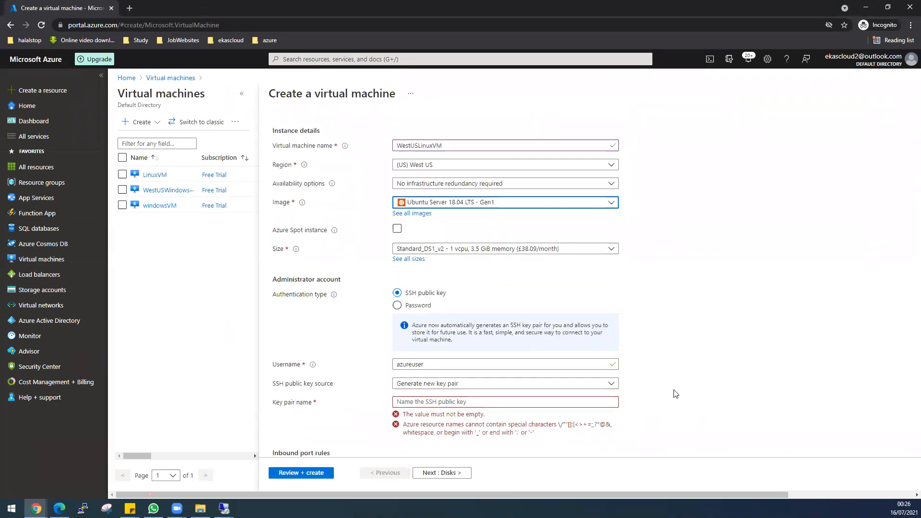
Use password authentication for admin 'desktop' and allow no public inbound ports
left_click(422, 306)
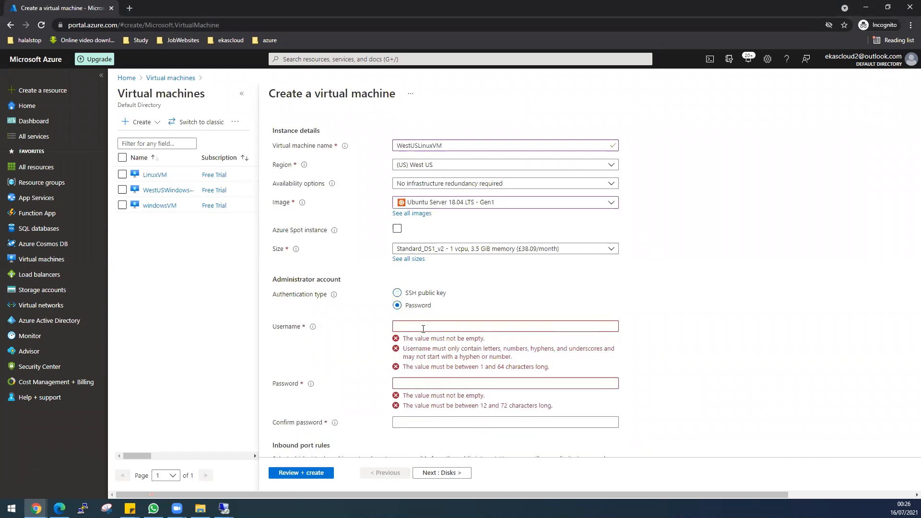
left_click(423, 329)
type("desktop")
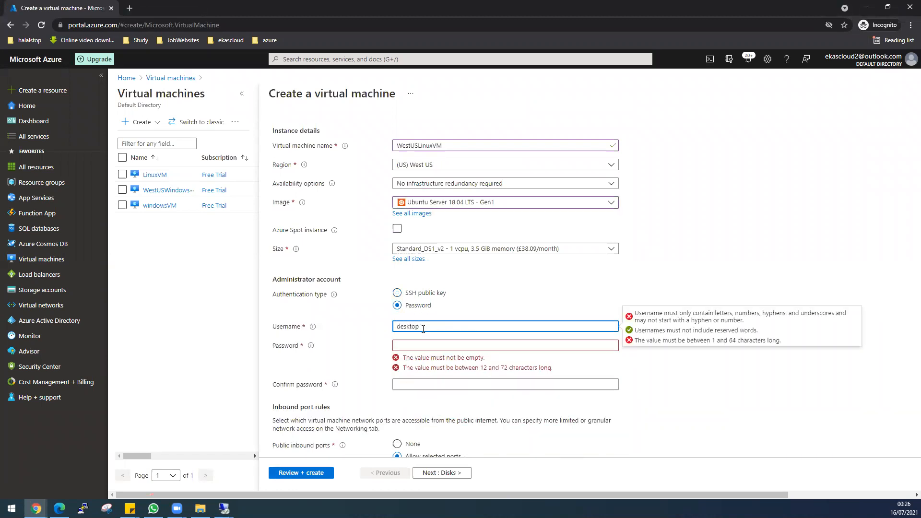
key("Tab")
type("••••••••••••")
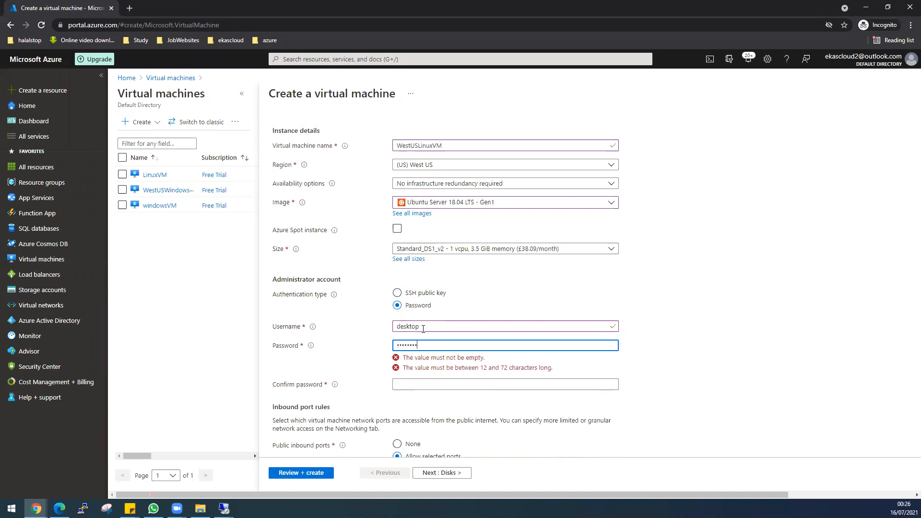
key("Tab")
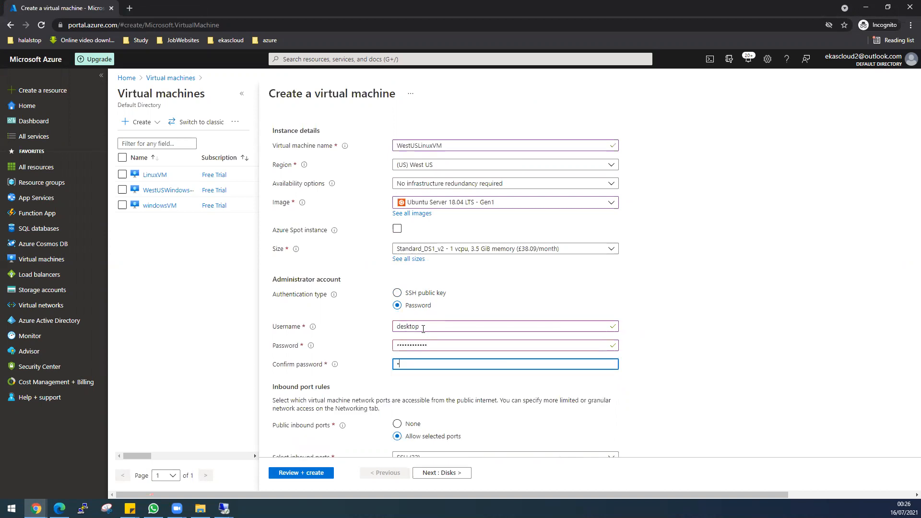
type("••••••••••••")
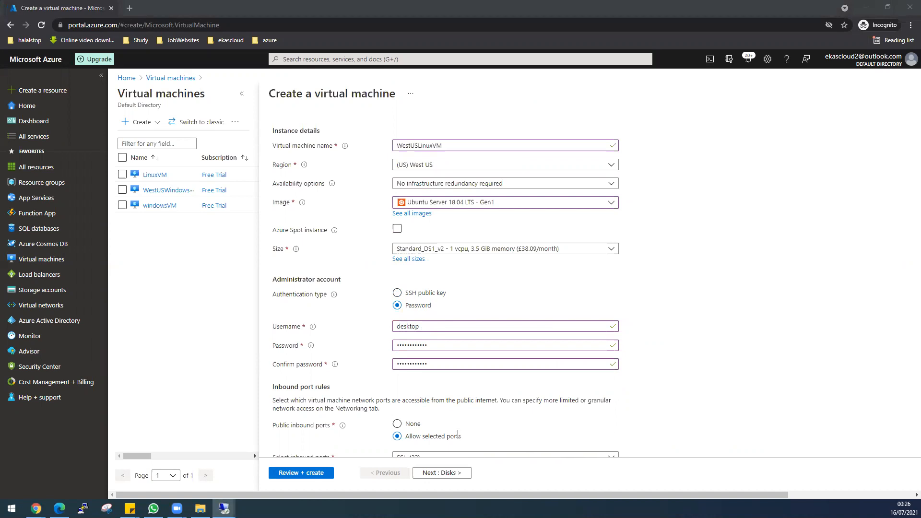
left_click(413, 424)
scroll(568, 424, "down", 2)
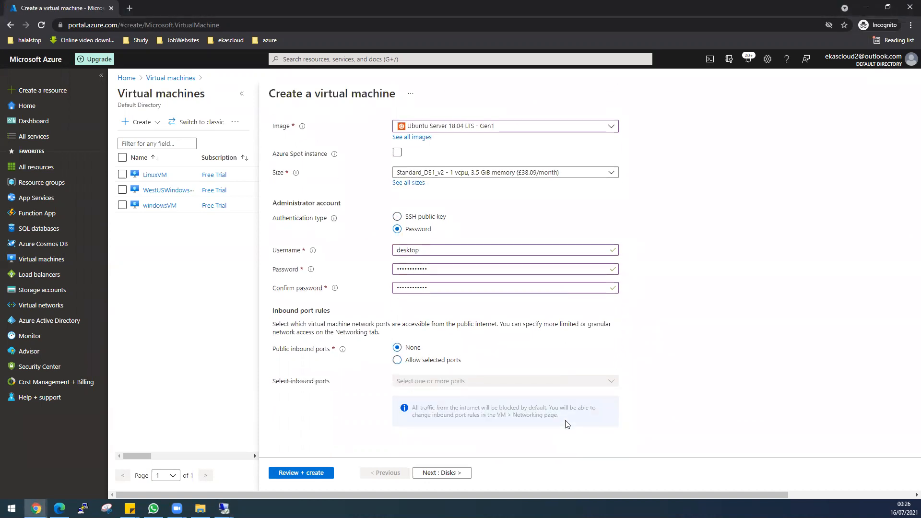
left_click(450, 472)
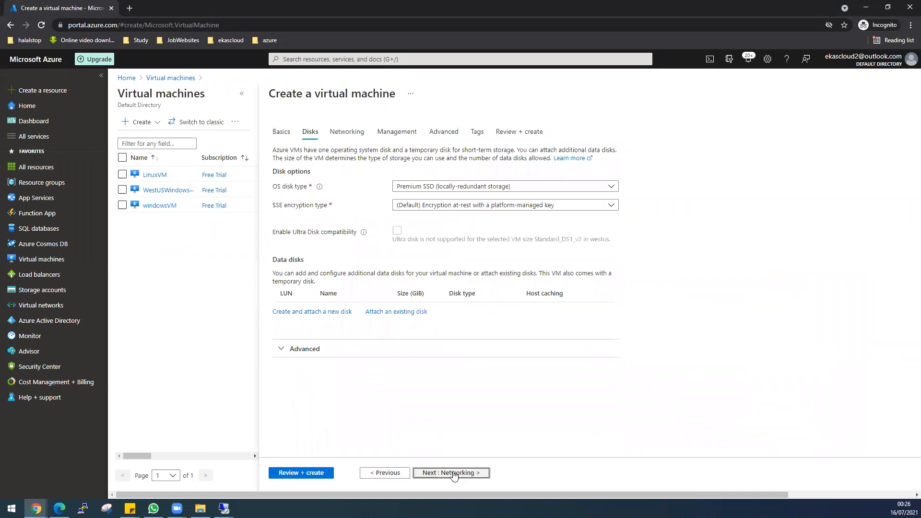
Set Public IP to None, disable boot diagnostics, and create WestUSLinuxVM after validation
left_click(454, 473)
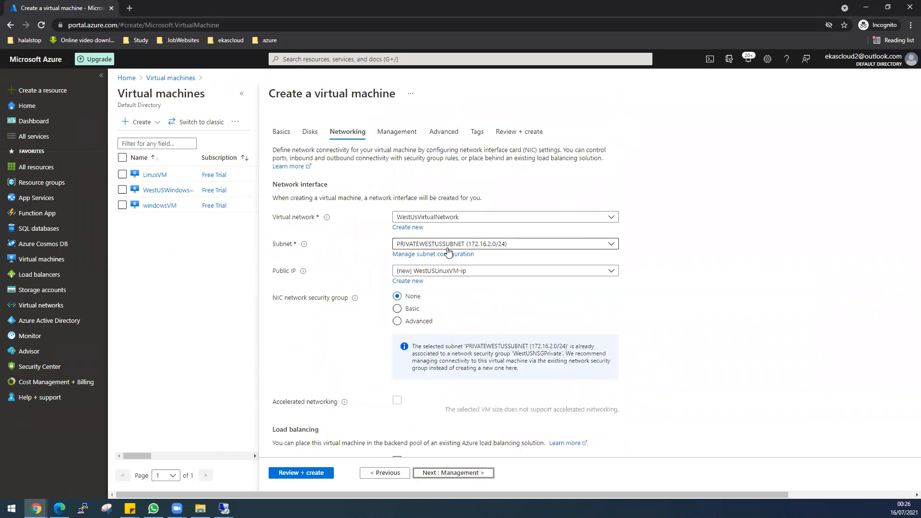
left_click(421, 272)
left_click(422, 300)
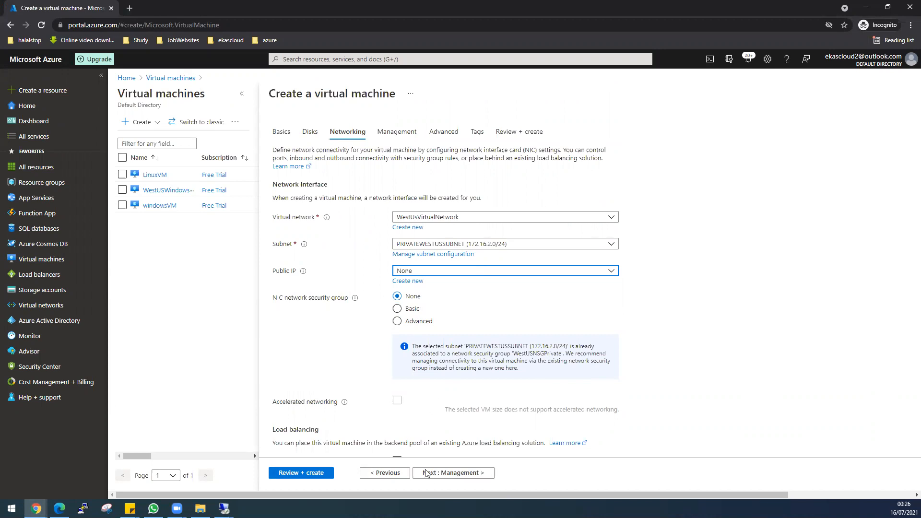
left_click(449, 472)
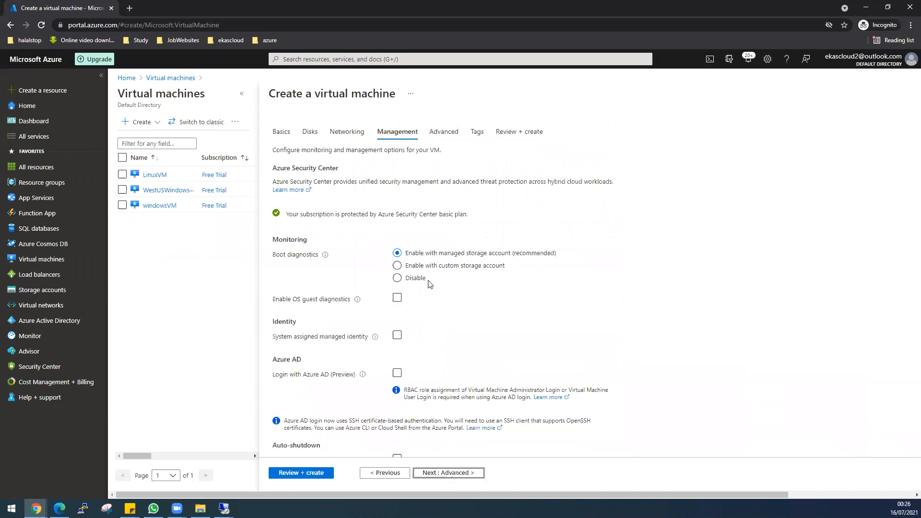
left_click(397, 278)
left_click(293, 473)
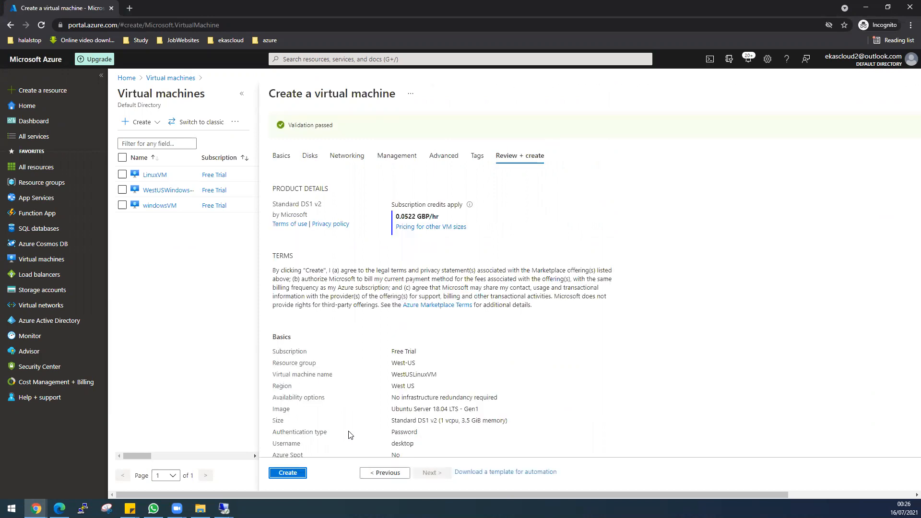
left_click(288, 473)
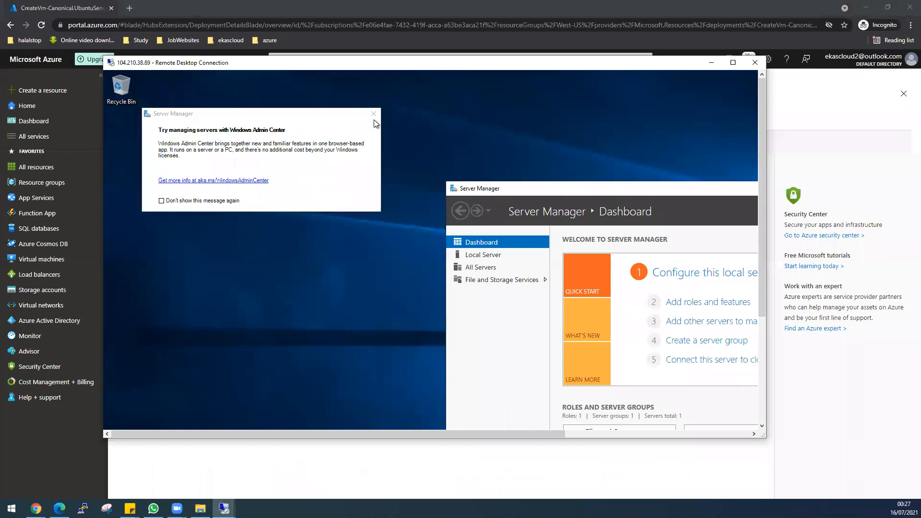
Maximize the remote session and write 'West US' in a Notepad window placed top-left
left_click(373, 115)
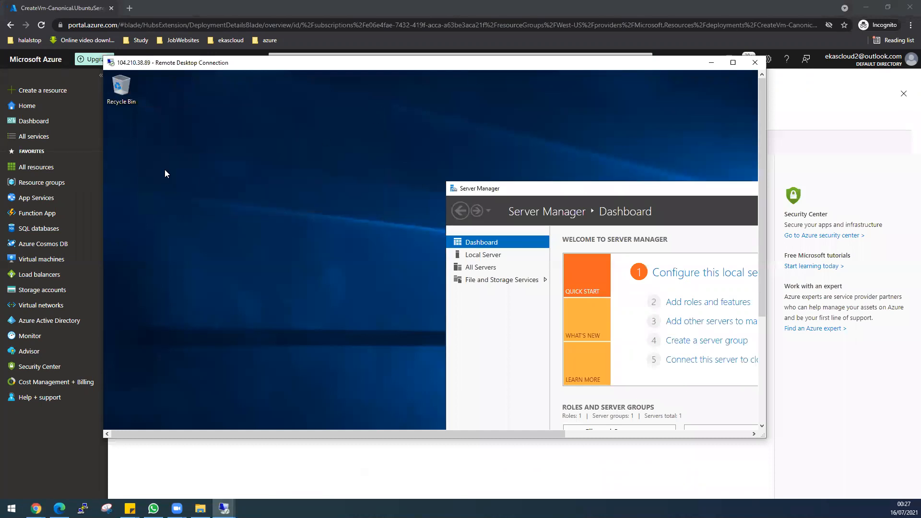
right_click(164, 169)
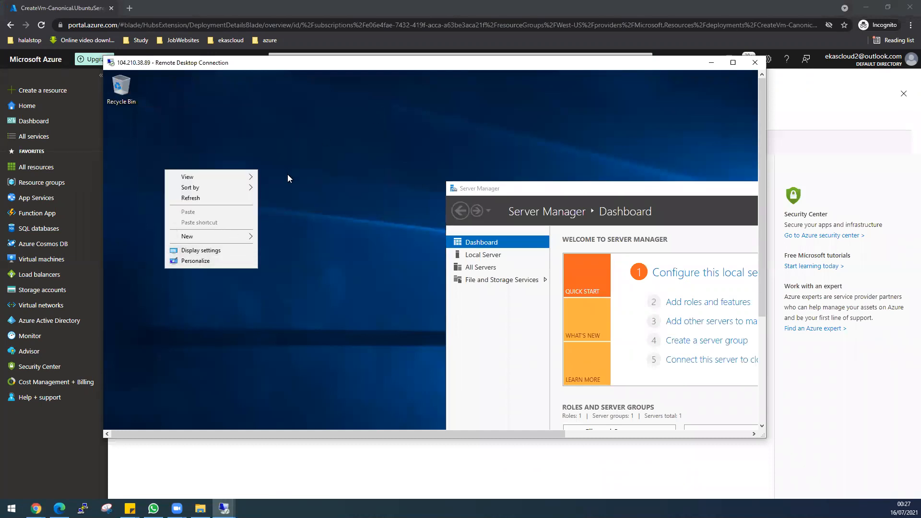
left_click(733, 62)
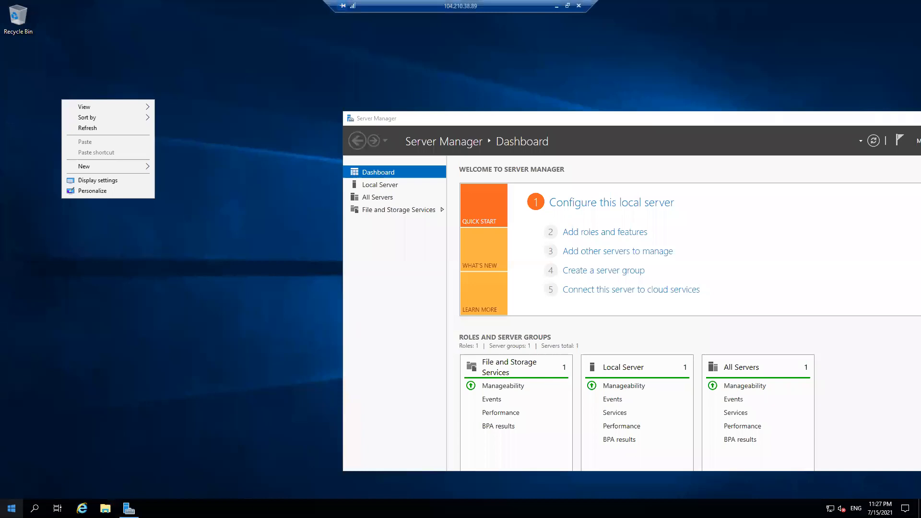
key("super")
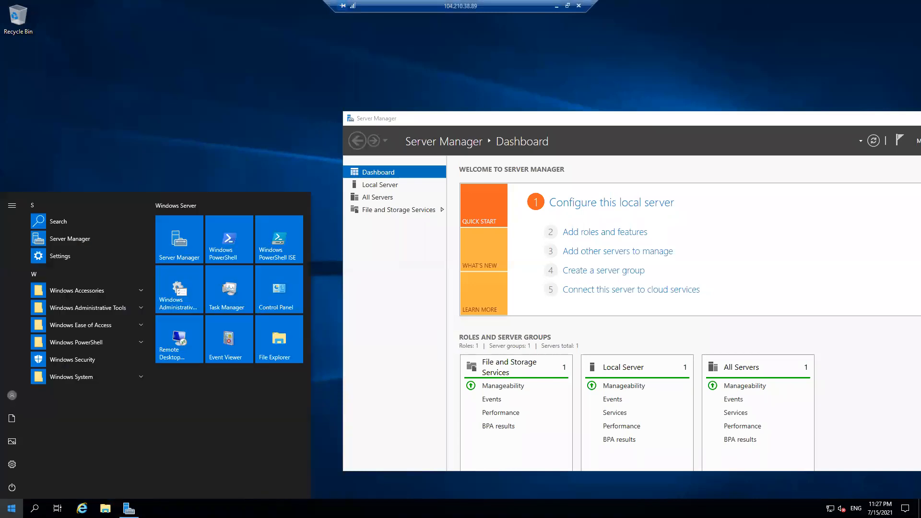
left_click(263, 309)
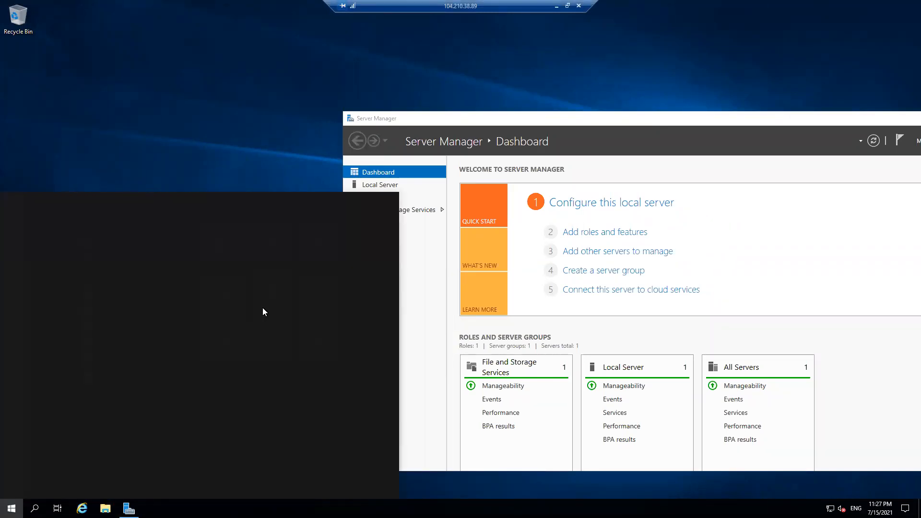
type("note")
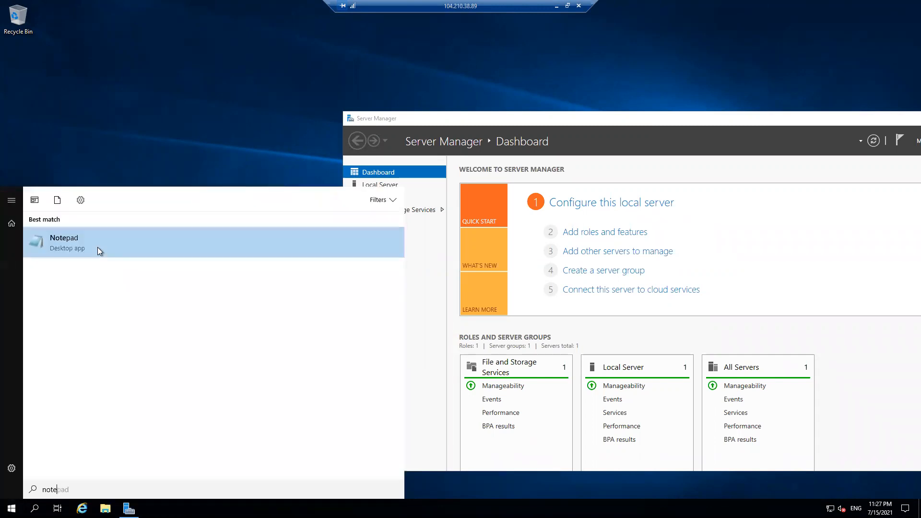
left_click(85, 243)
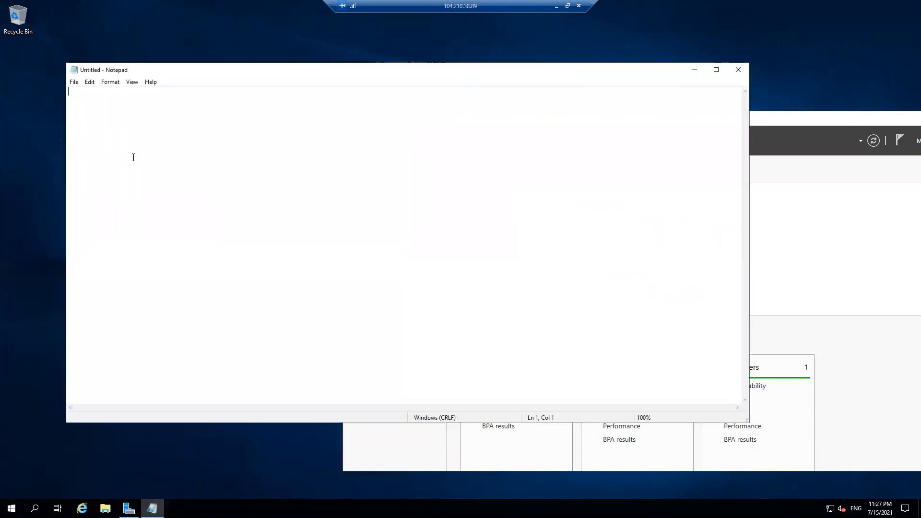
type("West US")
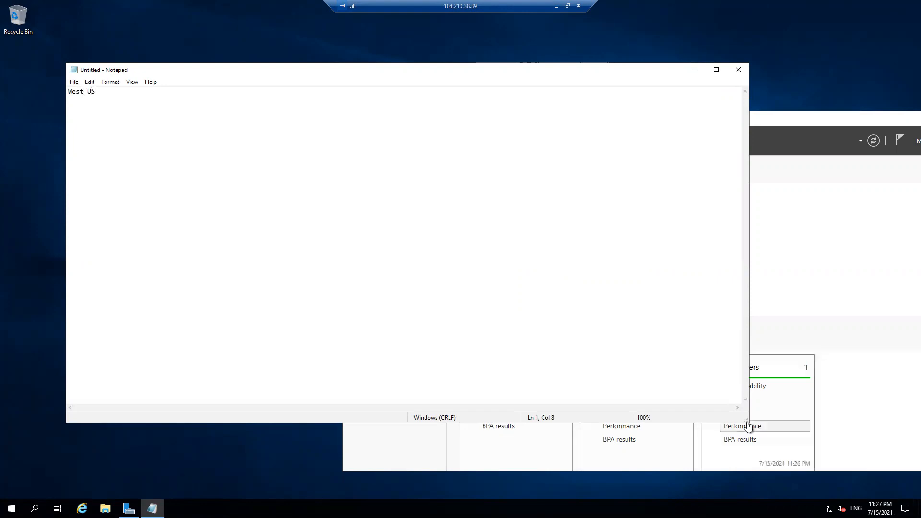
left_click_drag(745, 419, 263, 222)
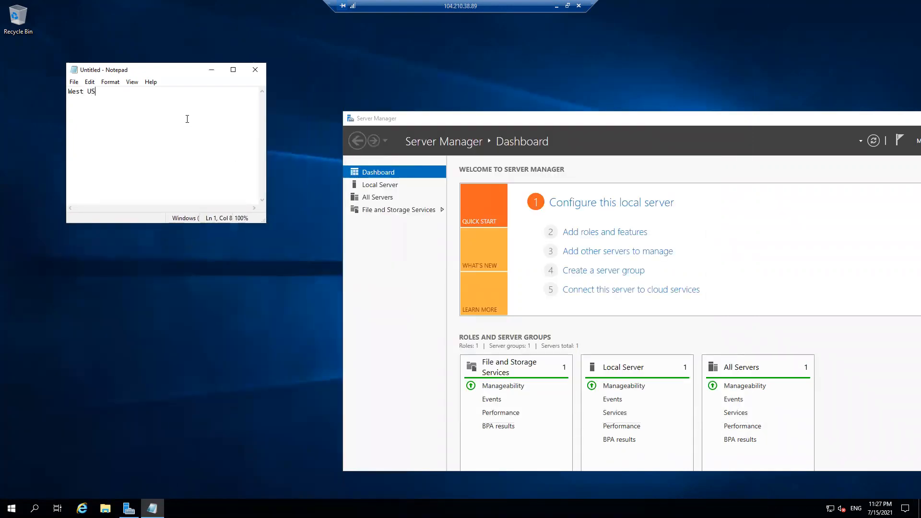
left_click_drag(142, 70, 117, 13)
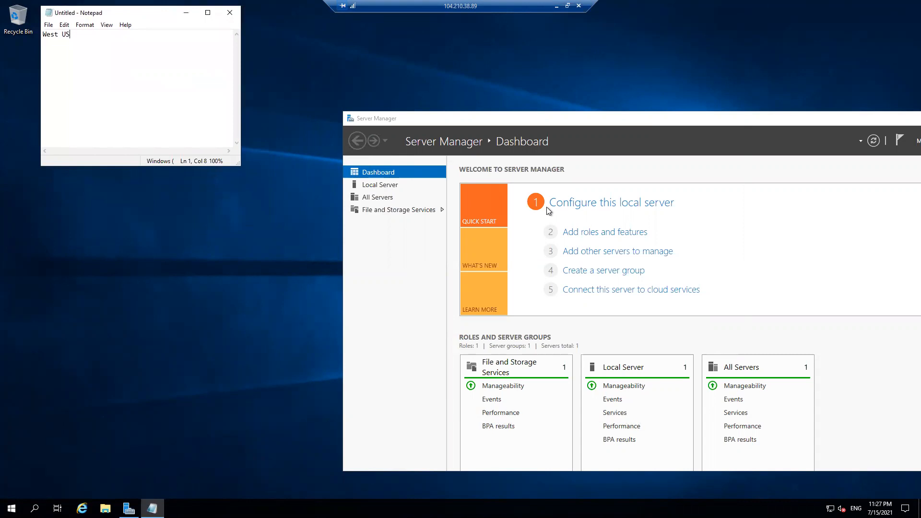
In Server Manager's Local Server, turn IE Enhanced Security off for administrators, then close it
left_click(387, 186)
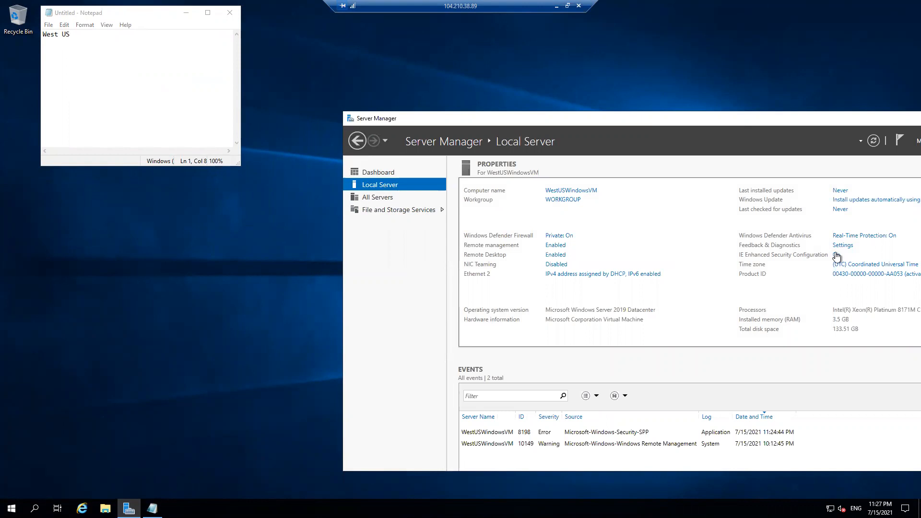
left_click(835, 255)
left_click(407, 242)
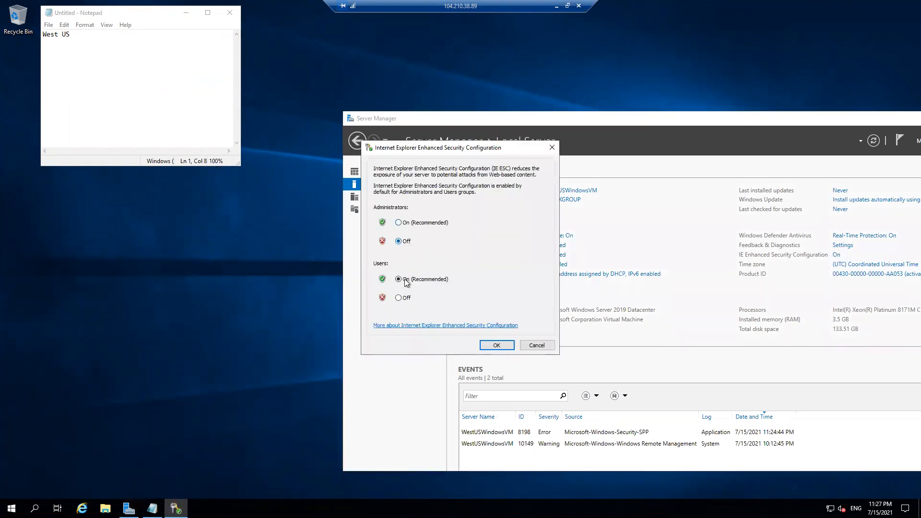
left_click(497, 346)
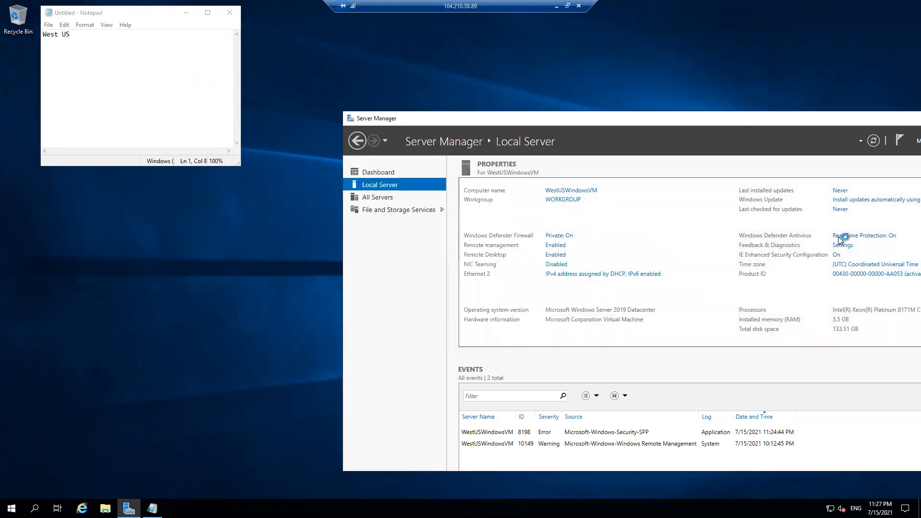
left_click_drag(873, 120, 586, 132)
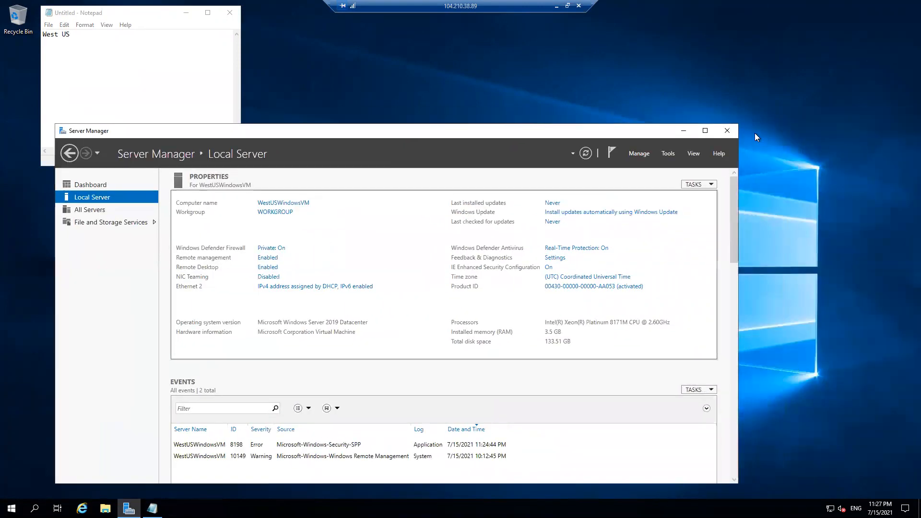
left_click(728, 131)
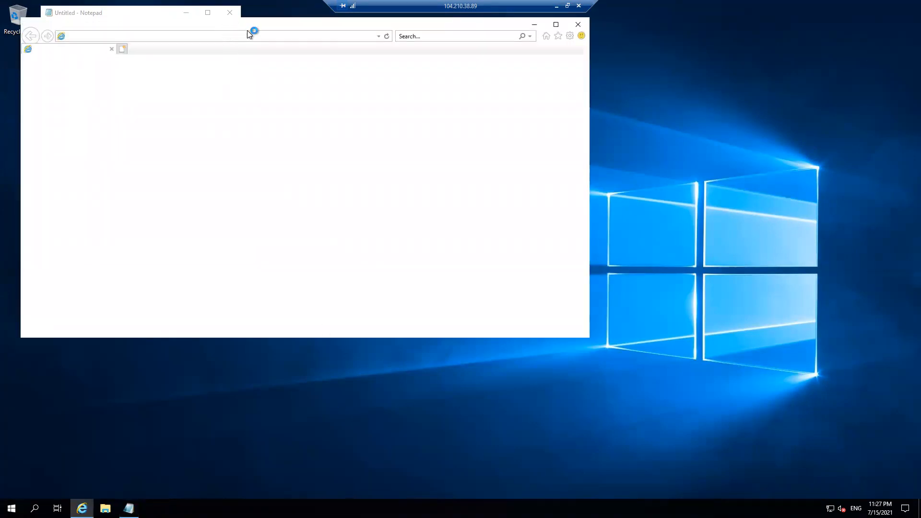
Accept Internet Explorer 11's first-run setup and load google.com
left_click_drag(226, 24, 430, 119)
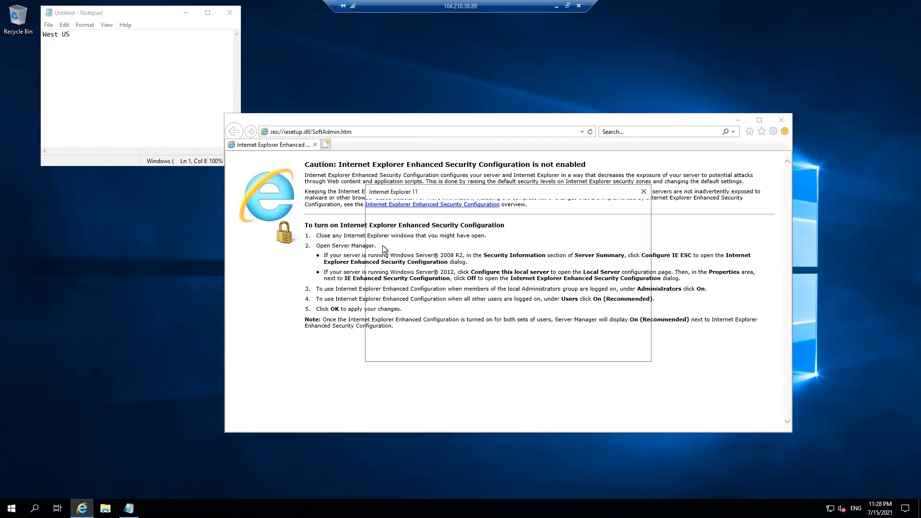
left_click(576, 353)
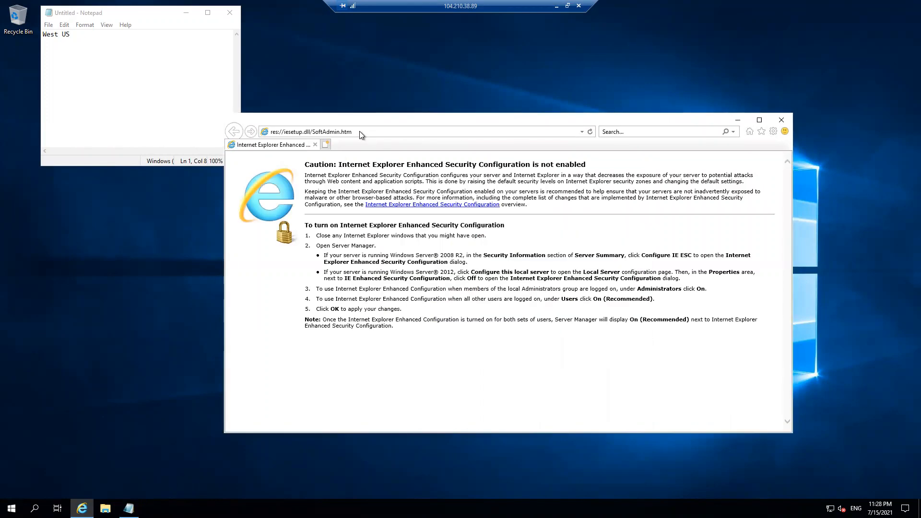
left_click(357, 132)
type("googl")
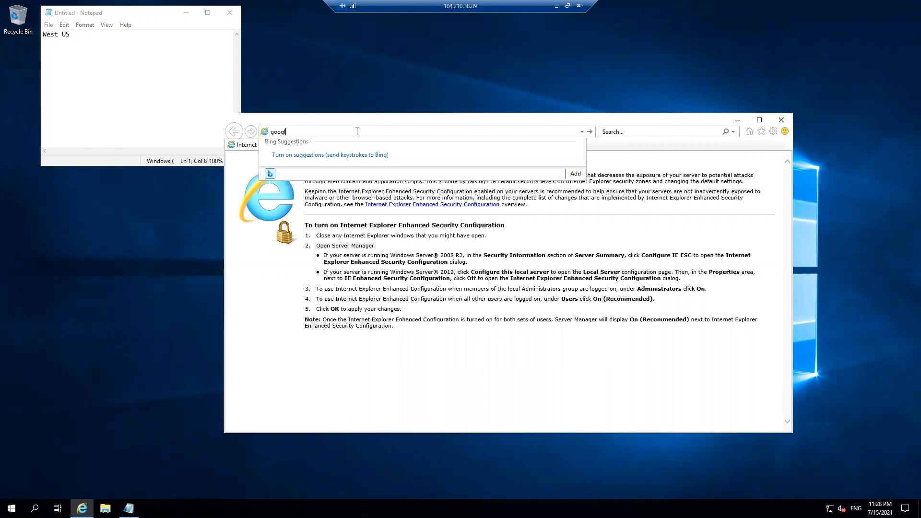
key("Return")
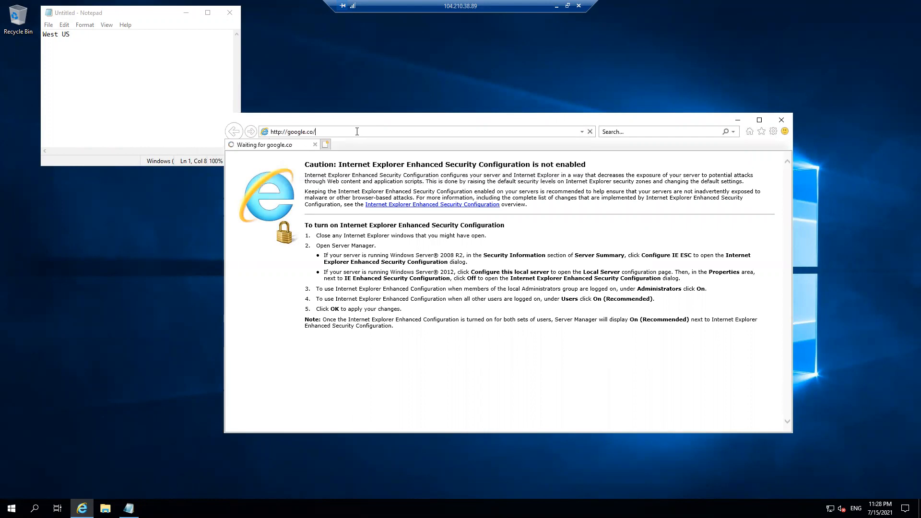
key("BackSpace")
type("m")
key("Return")
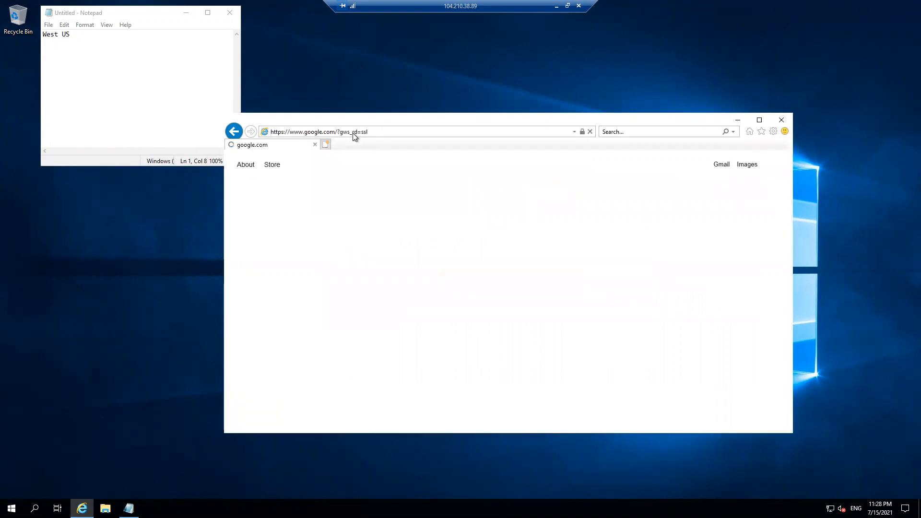
Search Google for 'install putty for windows'
left_click(411, 249)
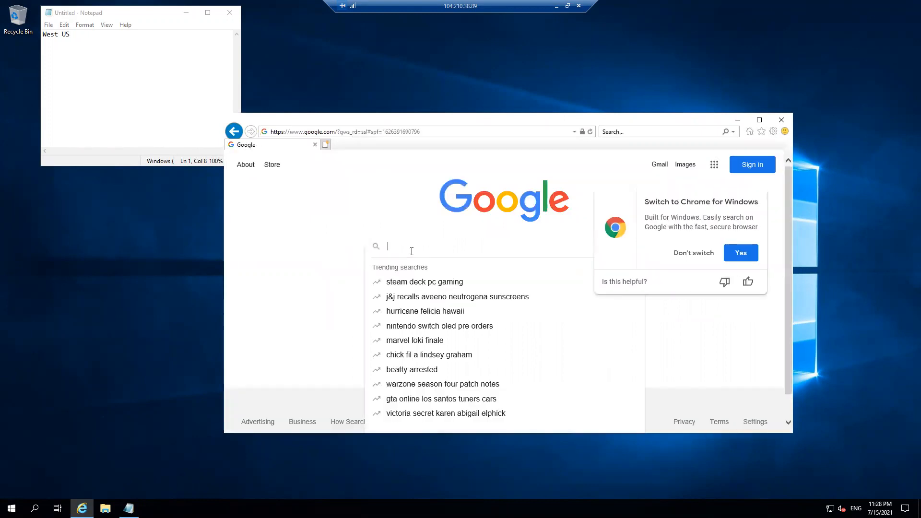
type("install putty fr")
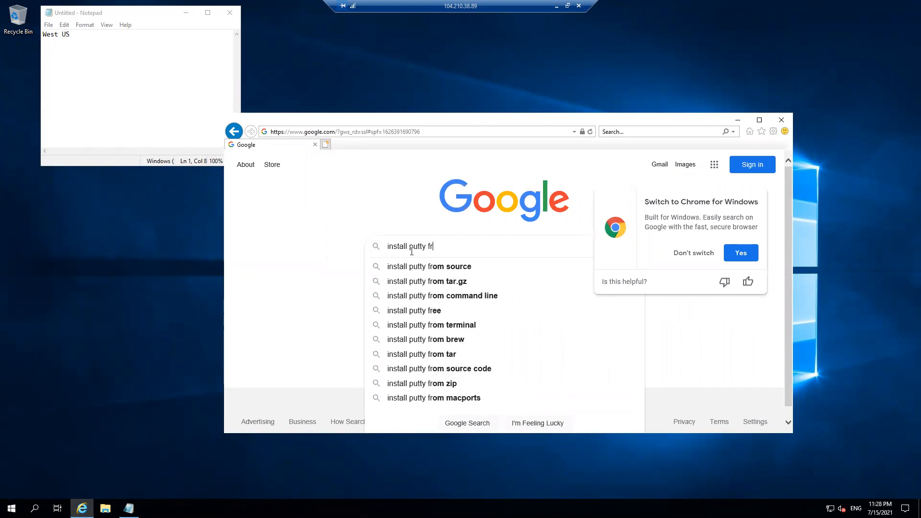
key("BackSpace")
type("or")
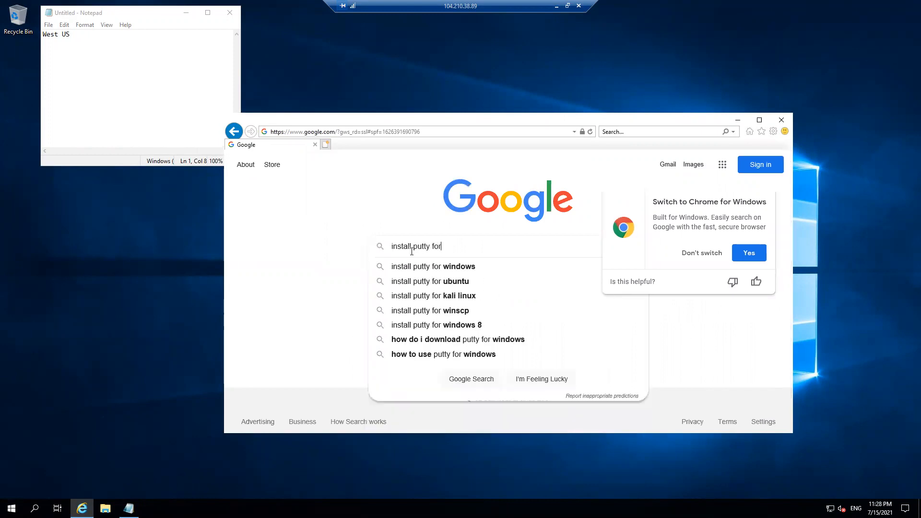
left_click(455, 268)
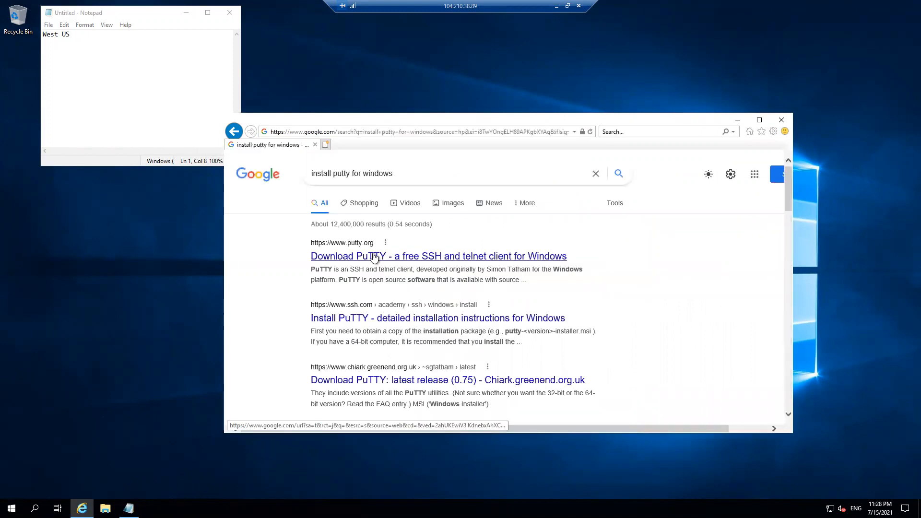
From putty.org, download the 64-bit PuTTY 0.75 MSI installer and run it
left_click(374, 258)
left_click(482, 239)
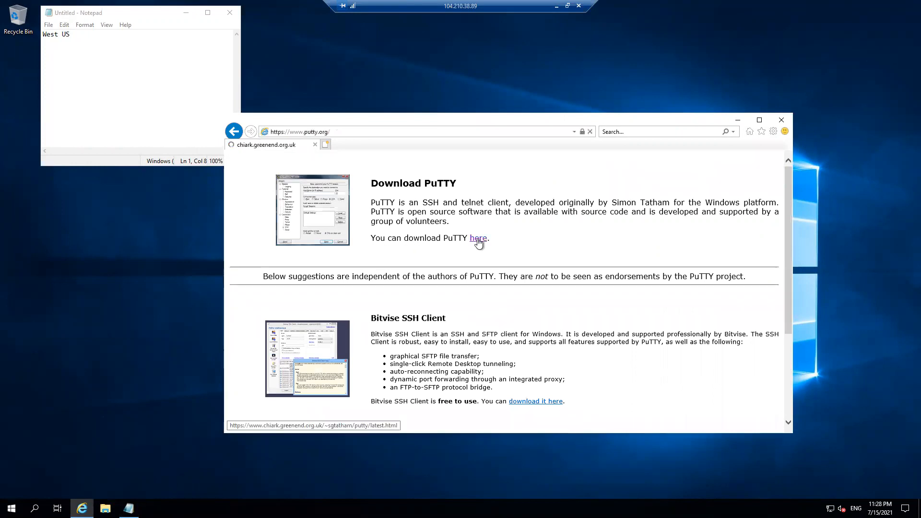
left_click(399, 365)
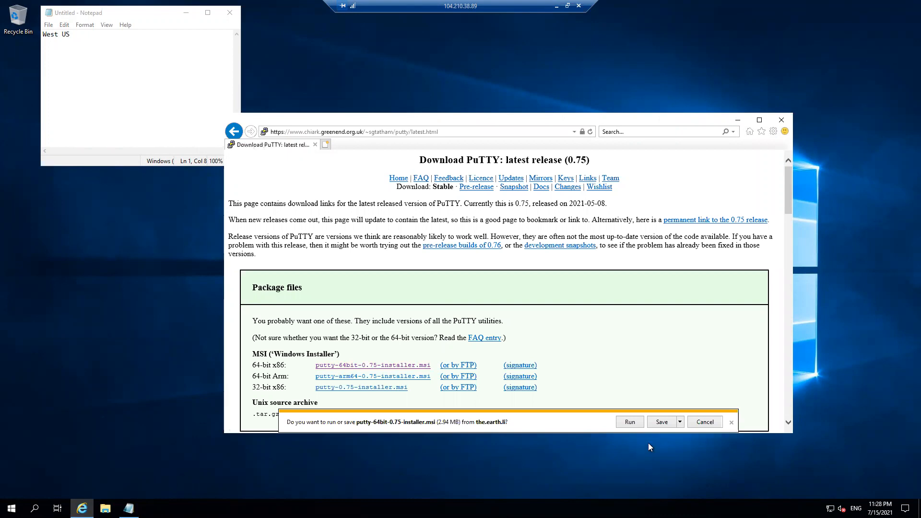
left_click(629, 422)
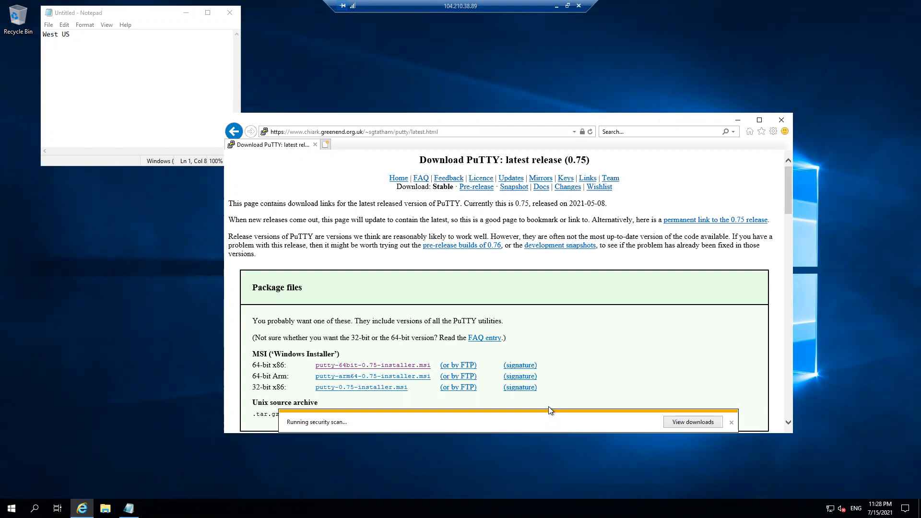
Install PuTTY 0.75 (64-bit) with default folder and features, then expand its Start menu group
left_click(518, 332)
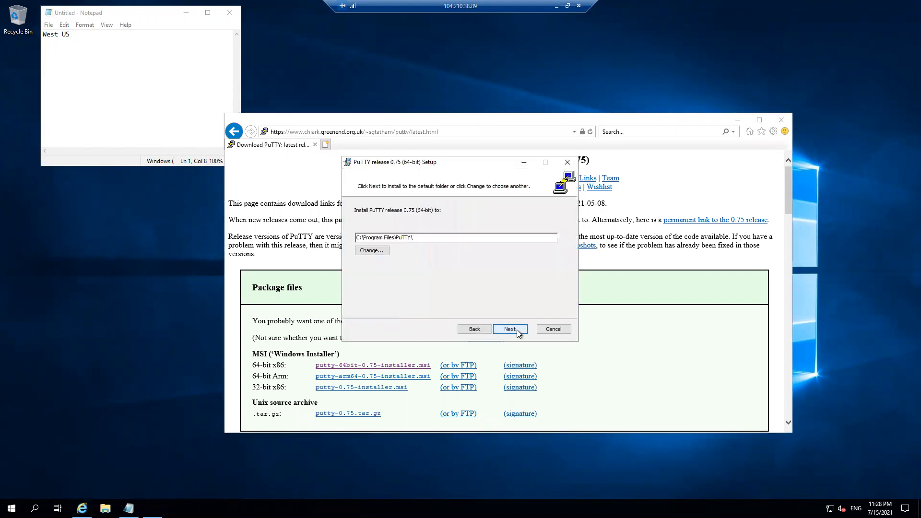
left_click(514, 329)
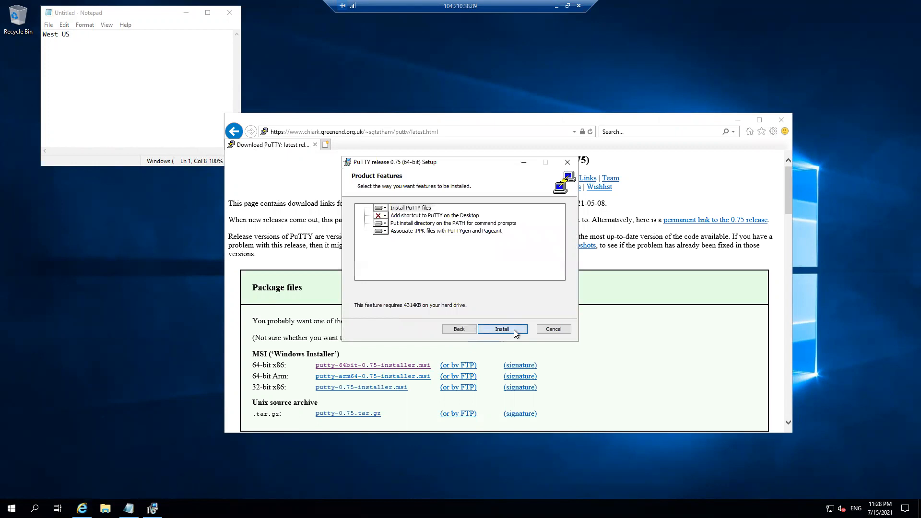
left_click(514, 329)
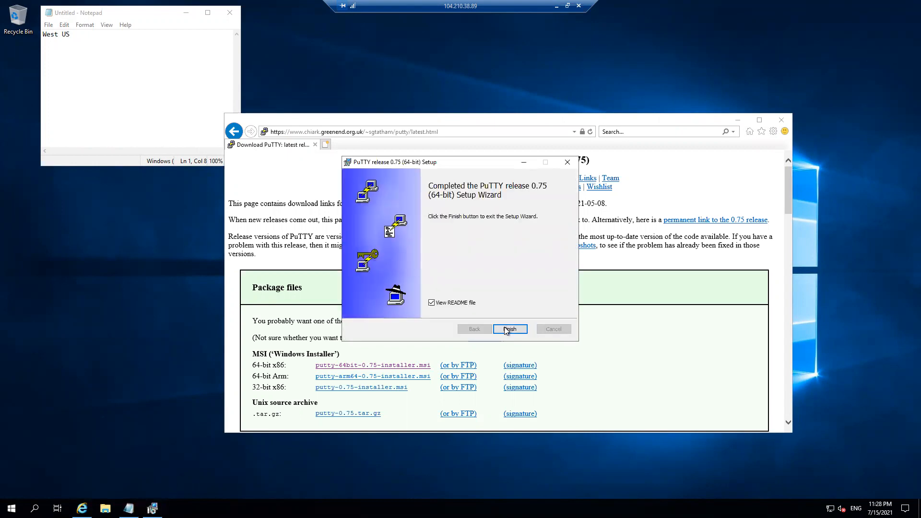
left_click(508, 329)
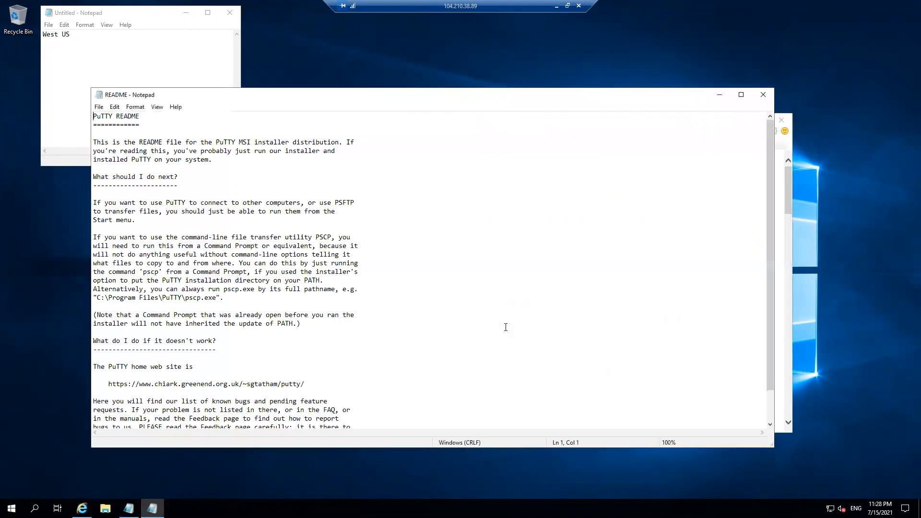
left_click(11, 507)
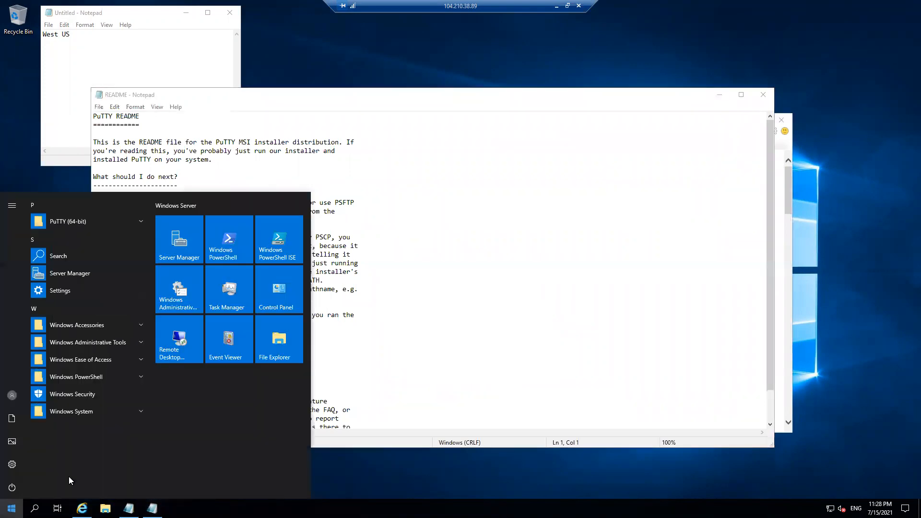
left_click(69, 221)
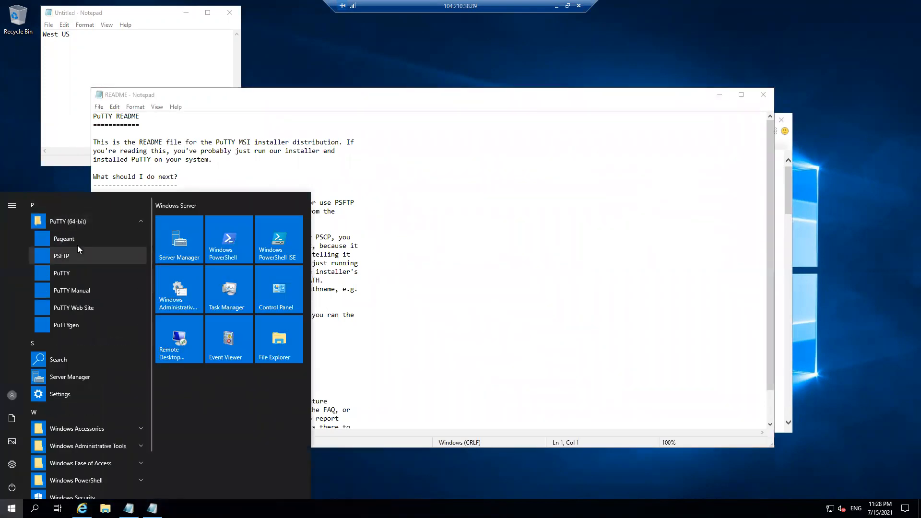
SSH to 172.16.2.4 in PuTTY, trust the host key, and log in with the user name and password
left_click(107, 293)
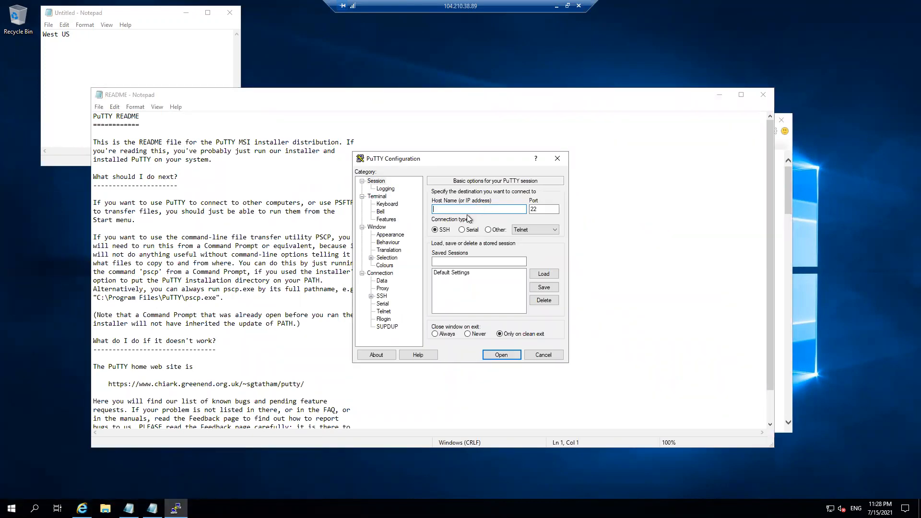
type("172.16.2.4")
key("Return")
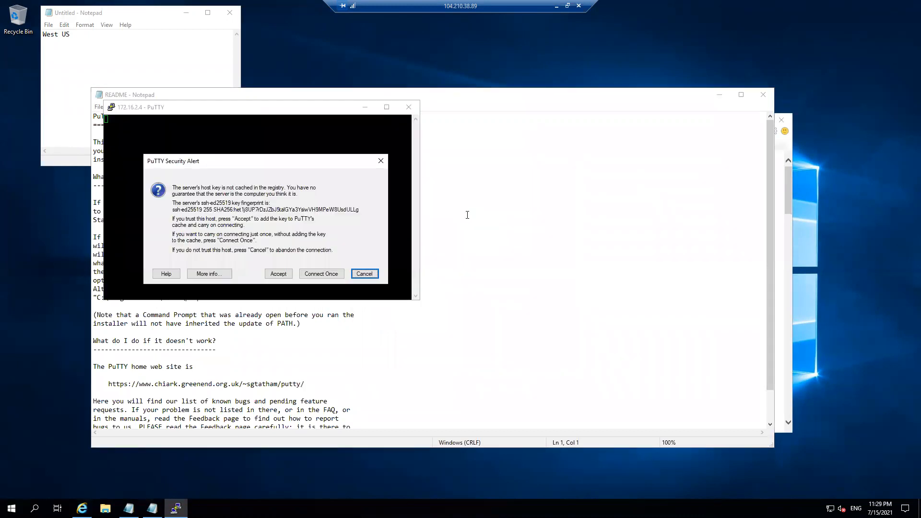
left_click(272, 269)
type("desktop")
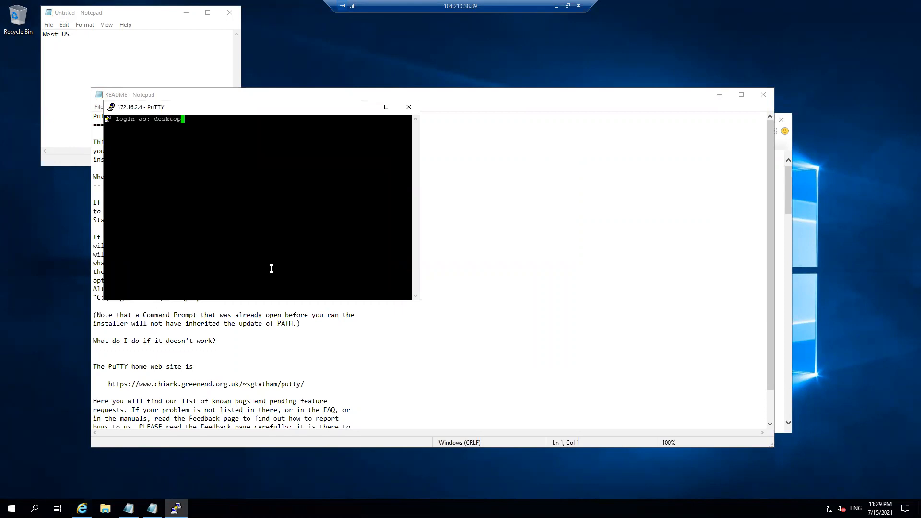
key("Return")
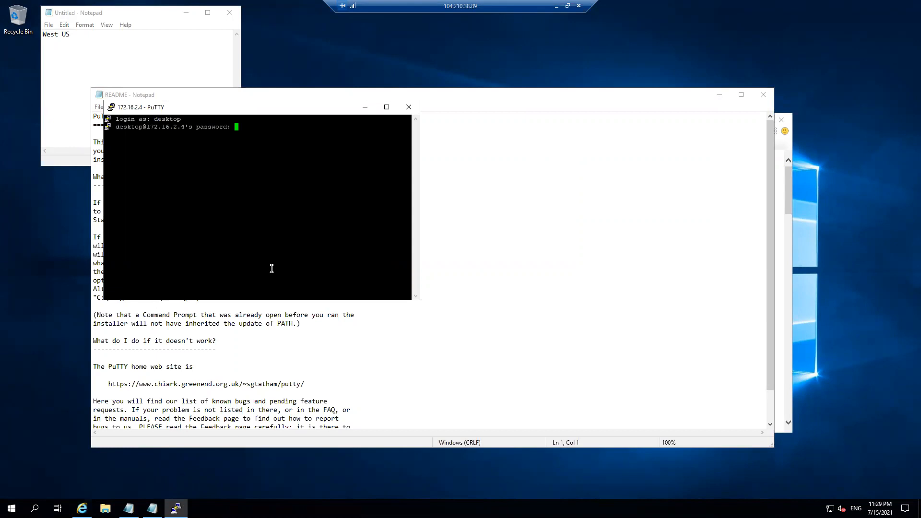
key("Return")
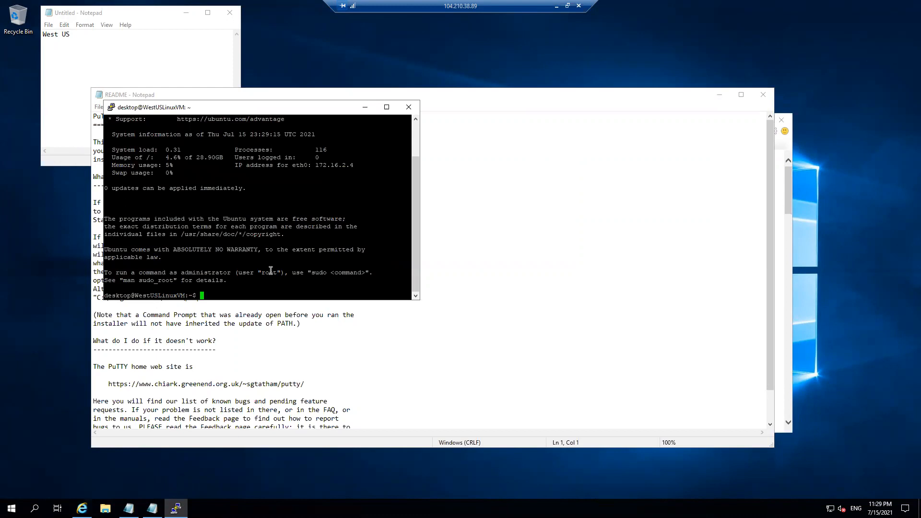
Confirm the WestUSLinuxVM prompt, then return to the Azure virtual machines list
left_click_drag(152, 298, 169, 296)
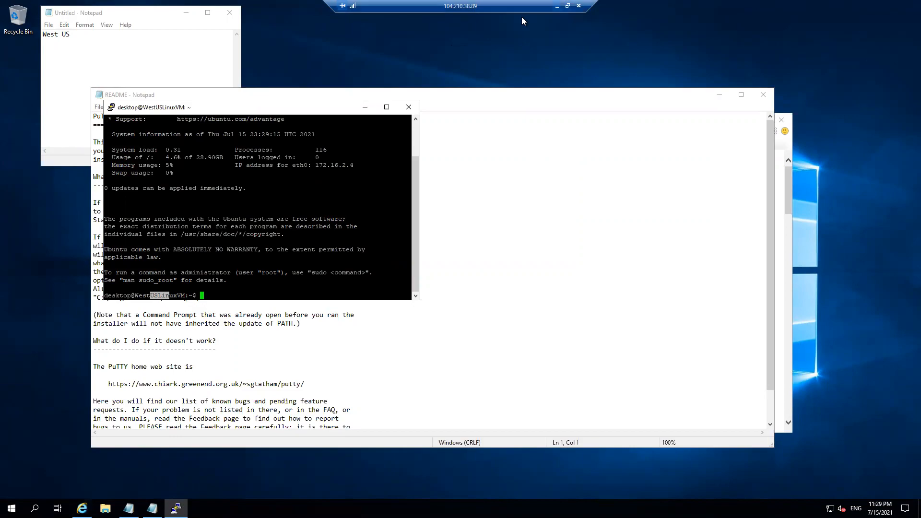
left_click(557, 6)
left_click(46, 259)
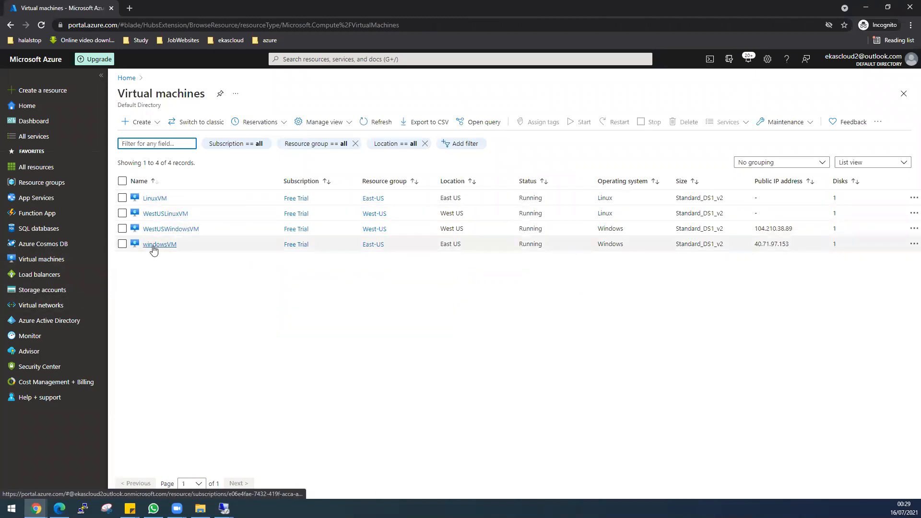
Sort the VMs by resource group, then open EastUsVirtualNetwork's Peerings page
left_click(385, 185)
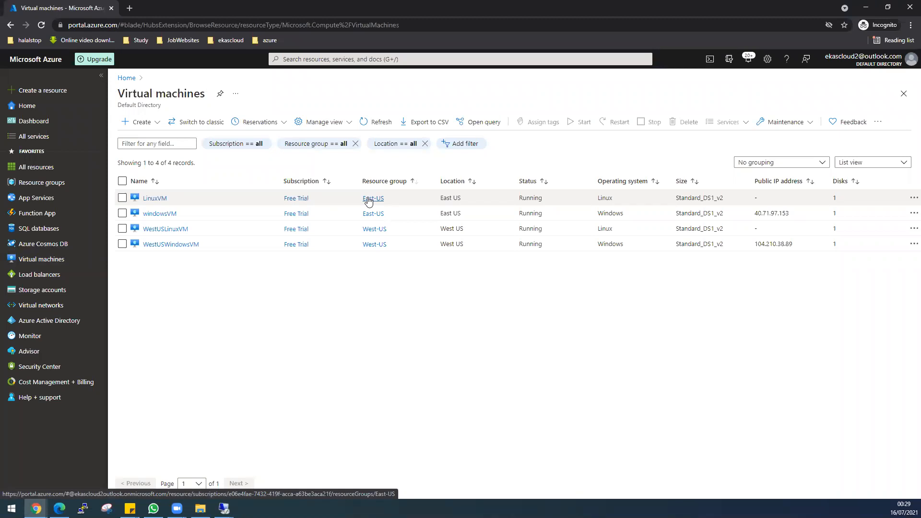
left_click(55, 306)
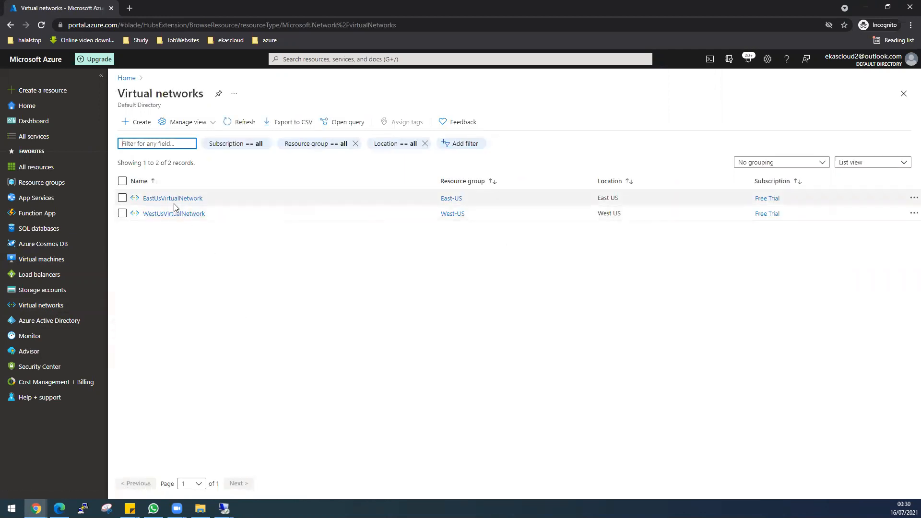
left_click(181, 203)
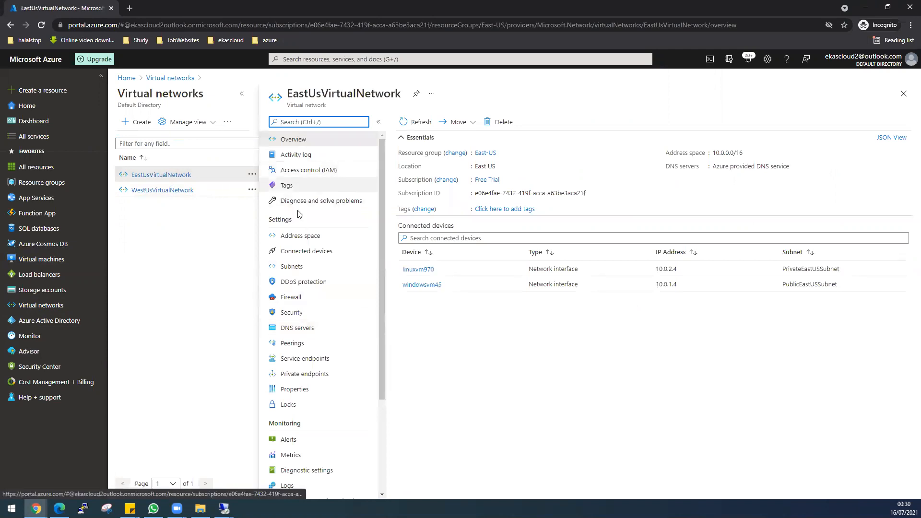
left_click(297, 348)
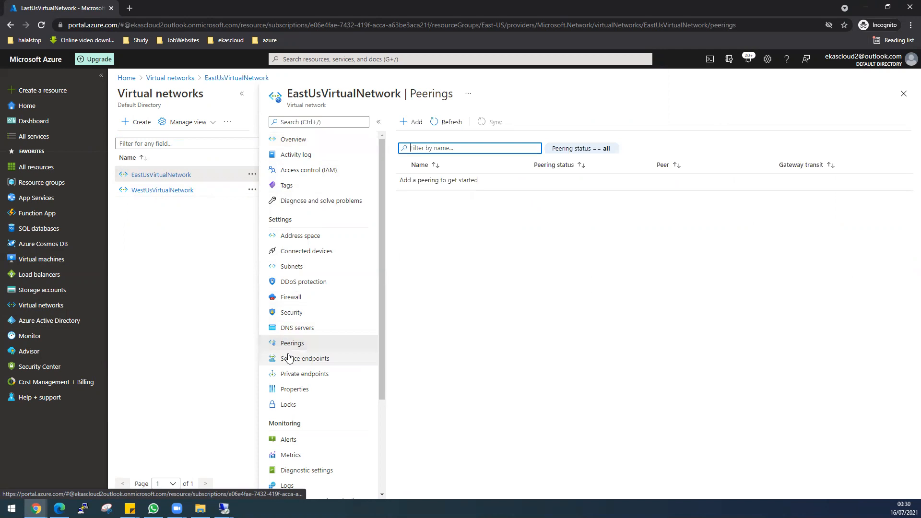
Start a new peering with local link name eastus-to-westus and a placeholder remote link name
left_click(416, 123)
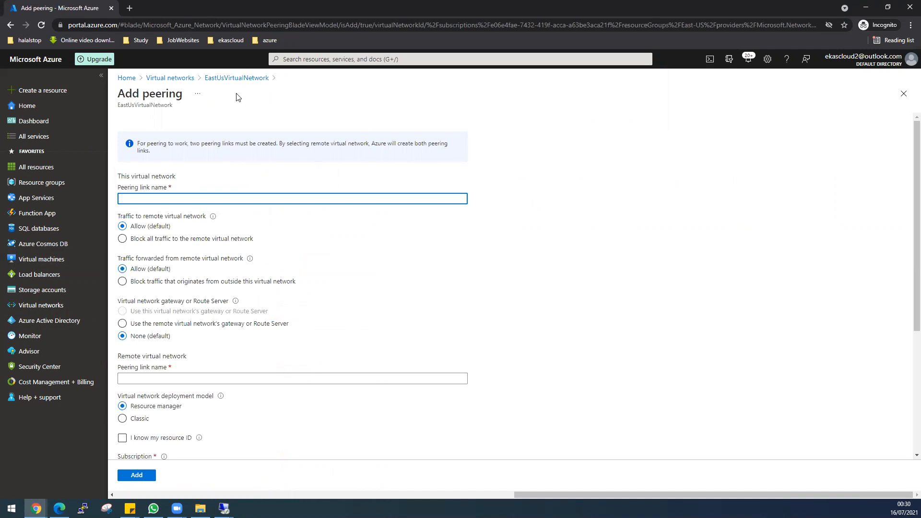
type("eastus-to-westus")
scroll(180, 359, "down", 1)
left_click(166, 332)
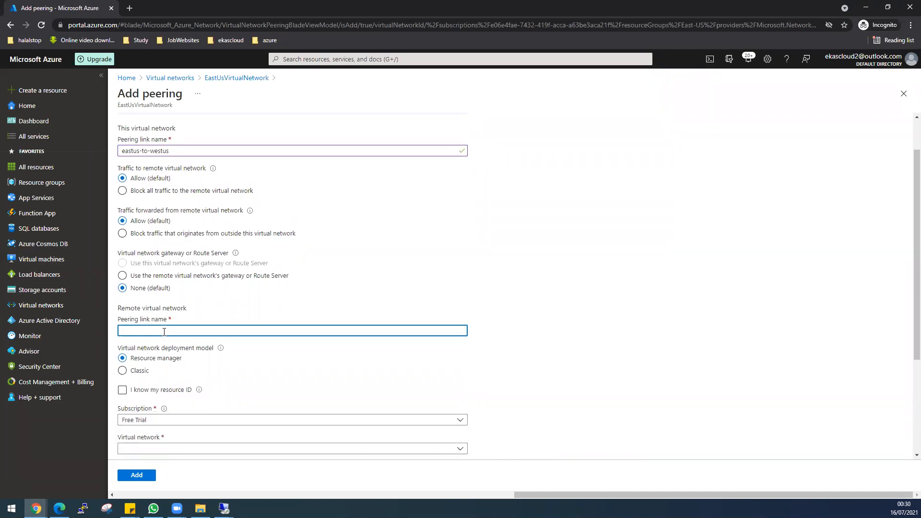
type("p")
key("BackSpace")
type("p")
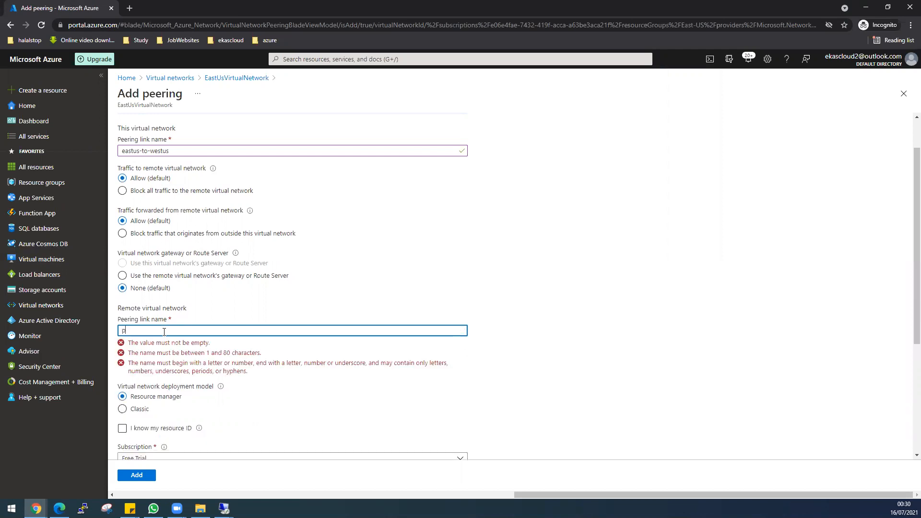
type("eer")
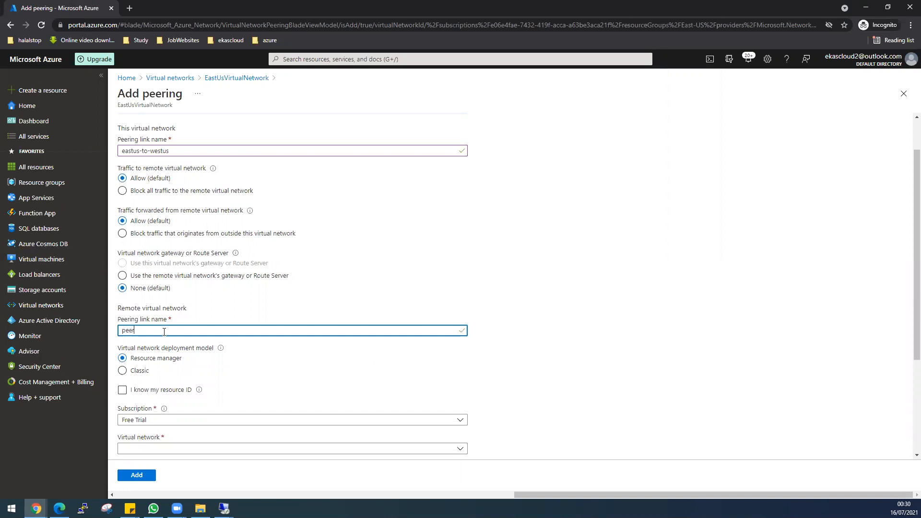
scroll(413, 390, "down", 1)
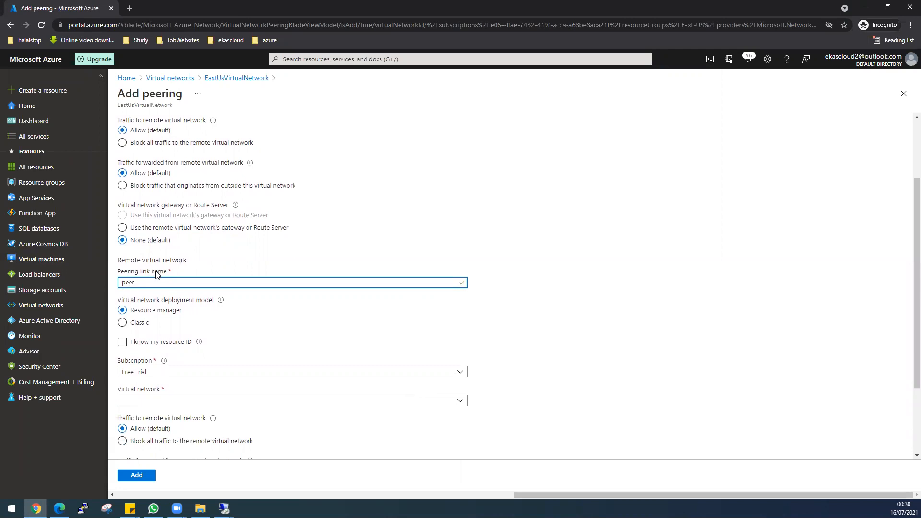
scroll(218, 280, "up", 2)
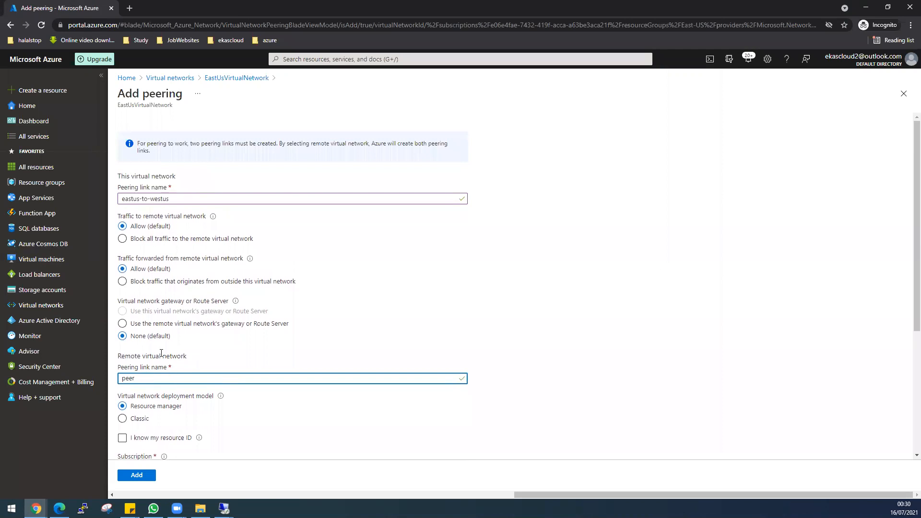
Copy eastus-to-westus into the remote link name and edit it to westus-to-eastus
triple_click(182, 199)
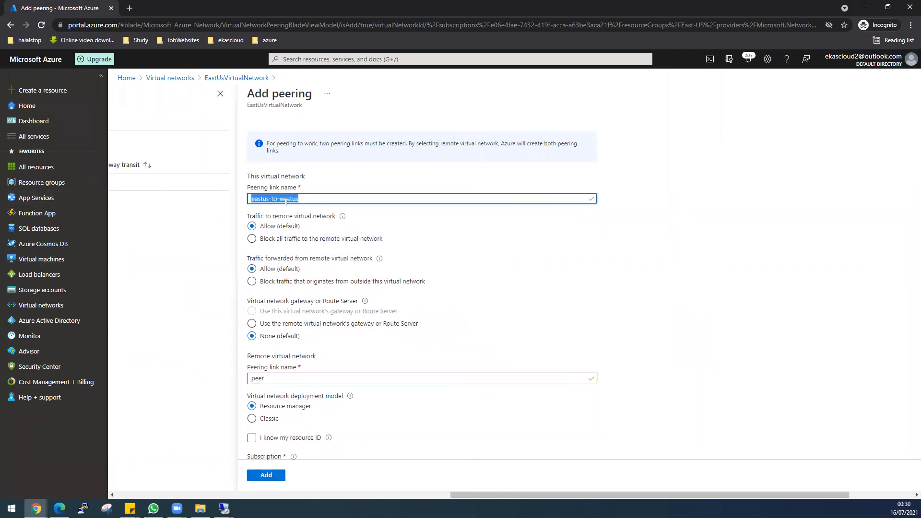
right_click(287, 201)
left_click(307, 237)
triple_click(249, 380)
key("ctrl+v")
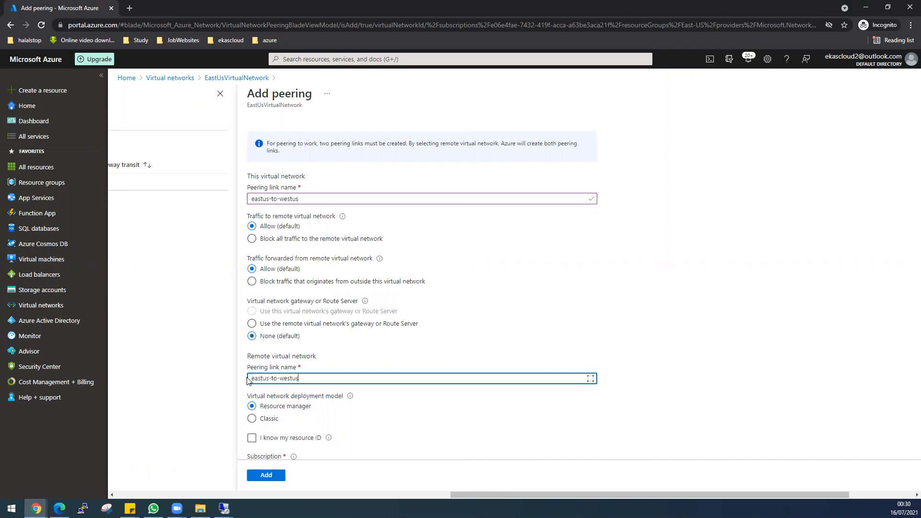
key("BackSpace")
key("BackSpace")
key("BackSpace")
key("BackSpace")
key("BackSpace")
key("BackSpace")
key("BackSpace")
key("BackSpace")
key("BackSpace")
key("BackSpace")
type("-to-we")
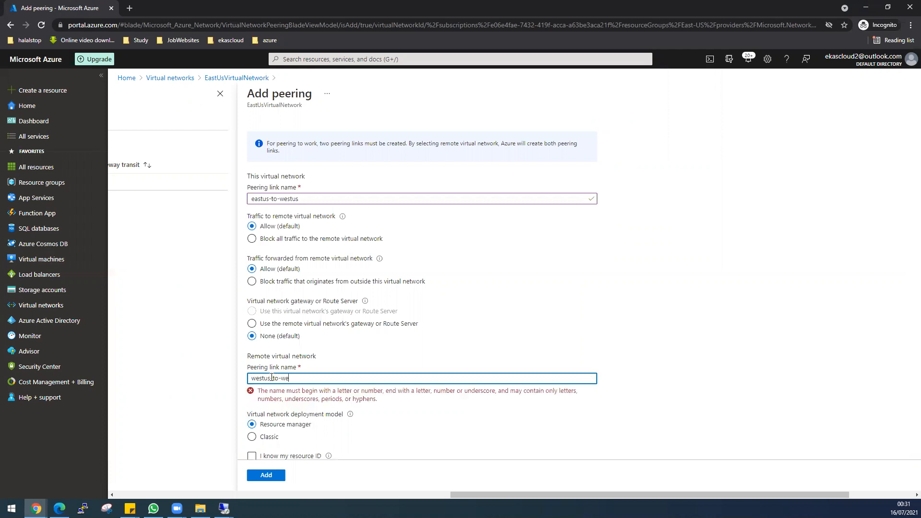
key("BackSpace")
key("BackSpace")
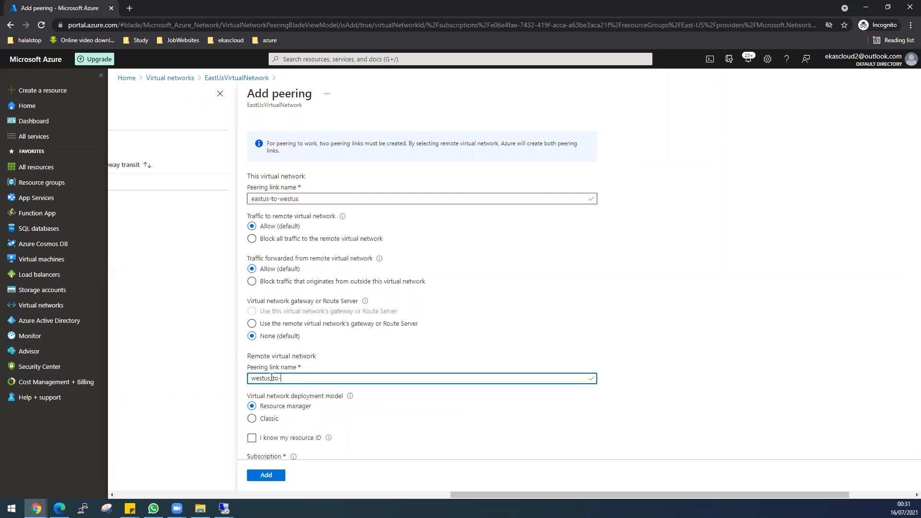
type("eastus")
Choose WestUsVirtualNetwork as the remote network and add the peering
scroll(560, 405, "down", 3)
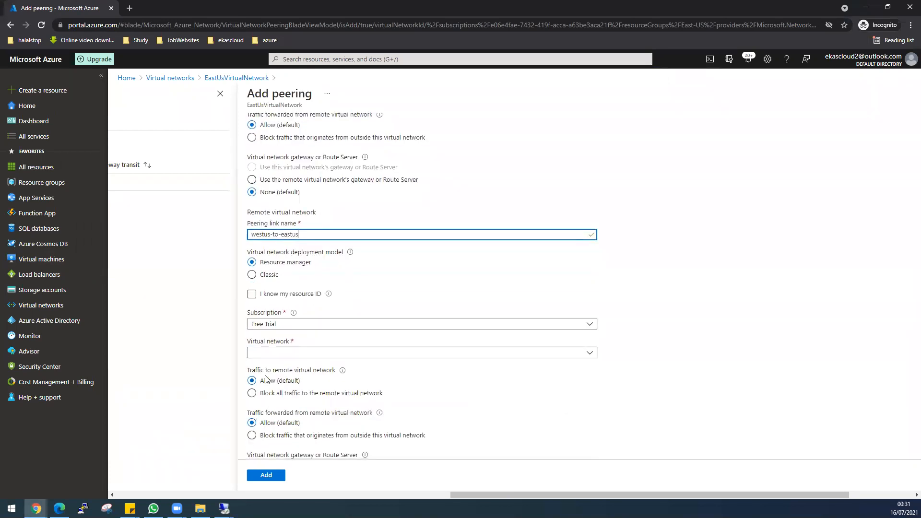
left_click(591, 354)
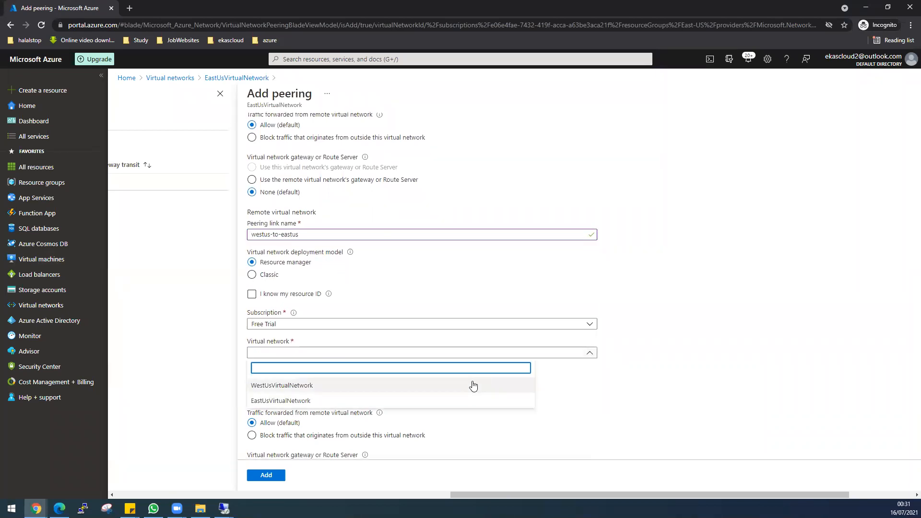
left_click(293, 389)
scroll(500, 379, "down", 1)
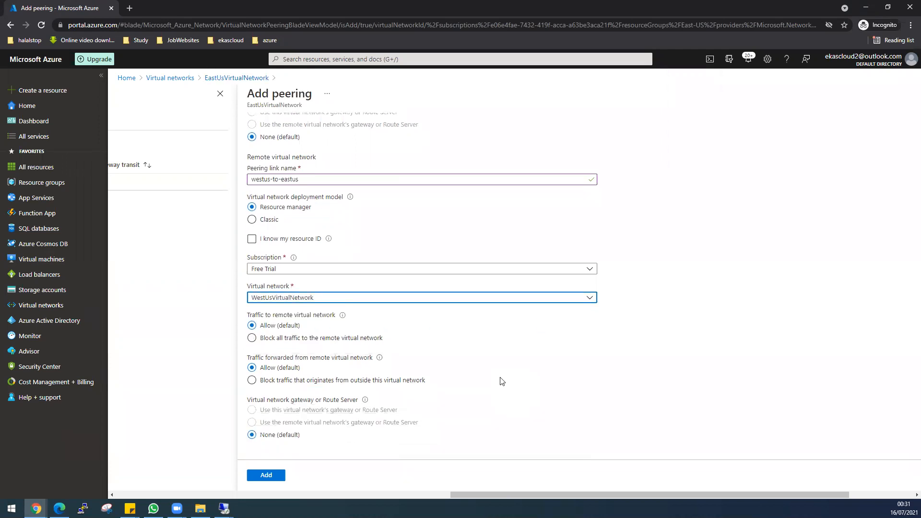
scroll(500, 381, "up", 4)
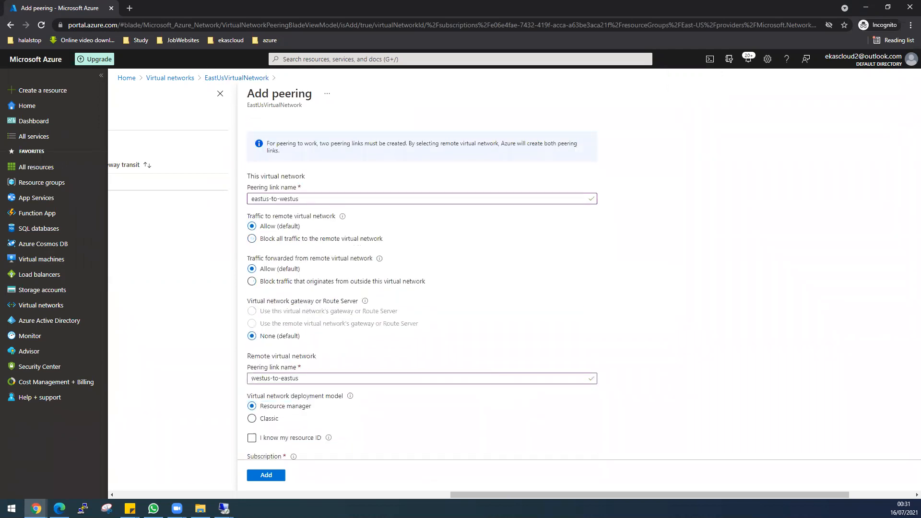
left_click(273, 476)
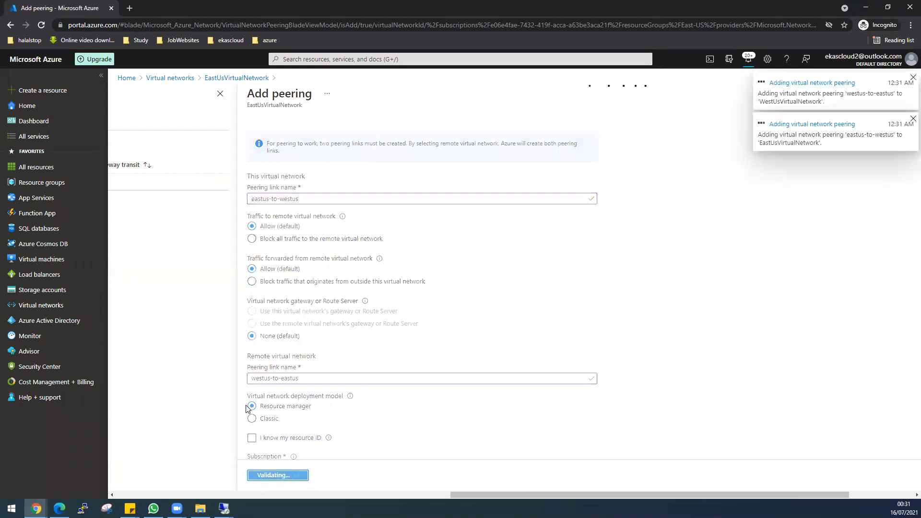
Let both peerings finish adding, then switch to the West US remote desktop for 104.210.38.89
left_click_drag(490, 495, 631, 495)
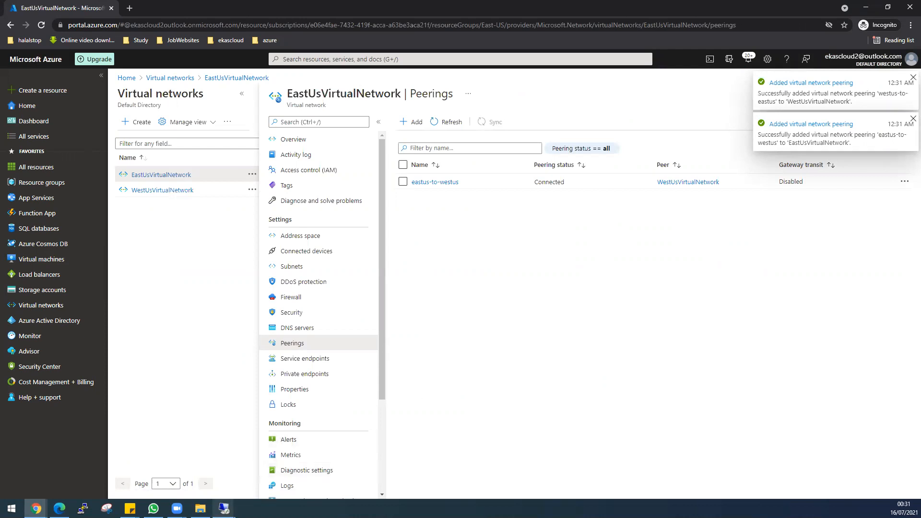
mouse_move(223, 508)
left_click(271, 477)
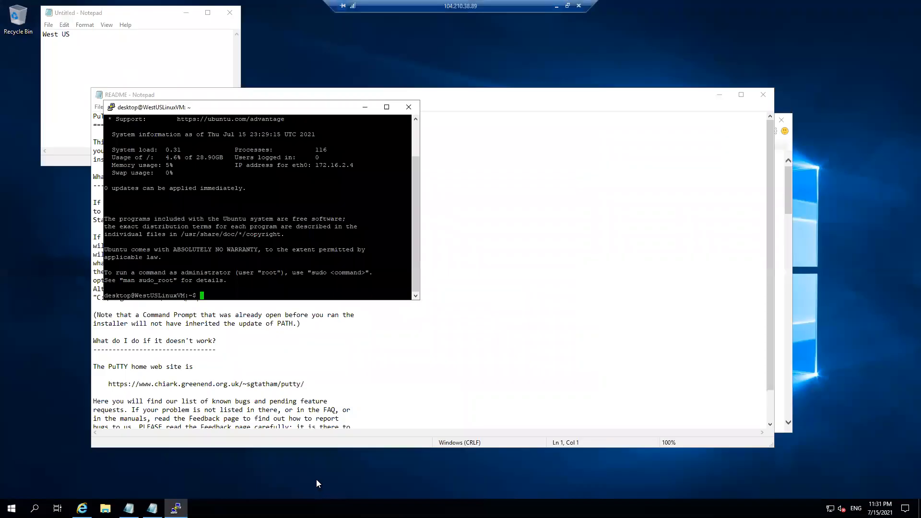
Launch Command Prompt on the West US Windows VM beside the West US notes
left_click(123, 13)
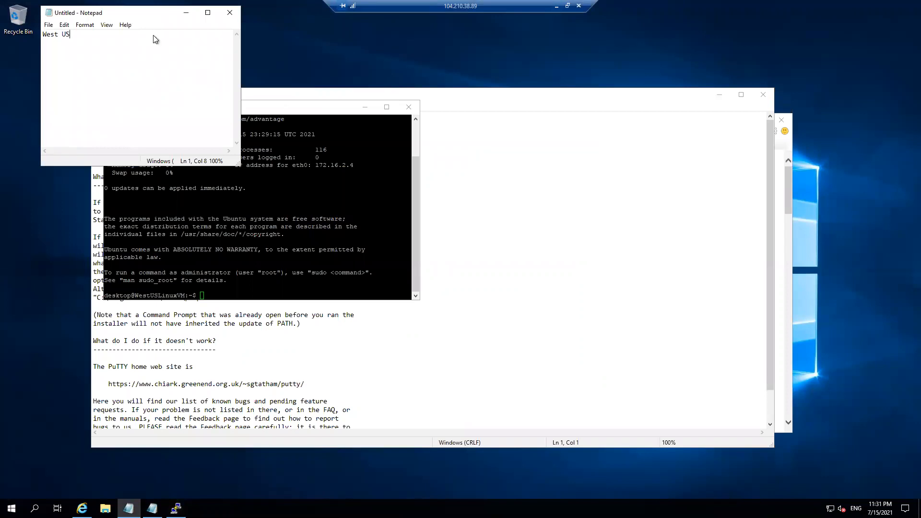
left_click_drag(135, 17, 139, 41)
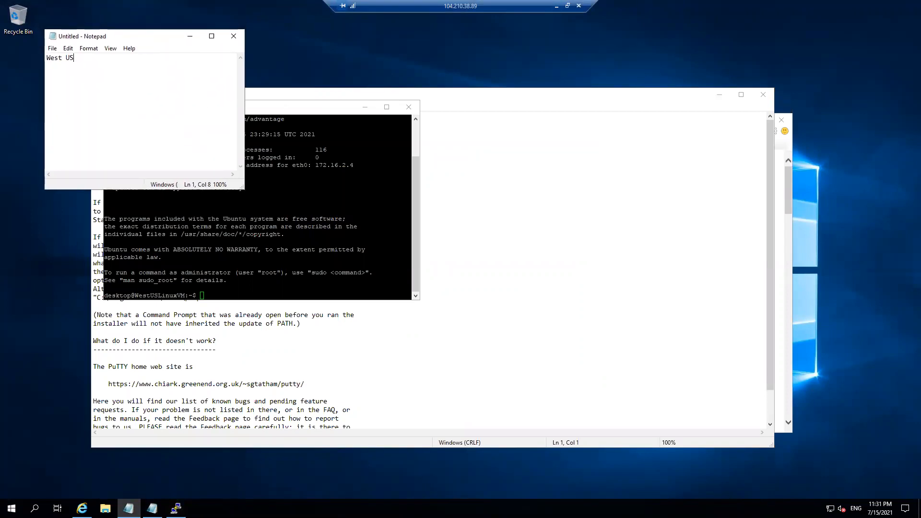
left_click(11, 508)
type("cmd")
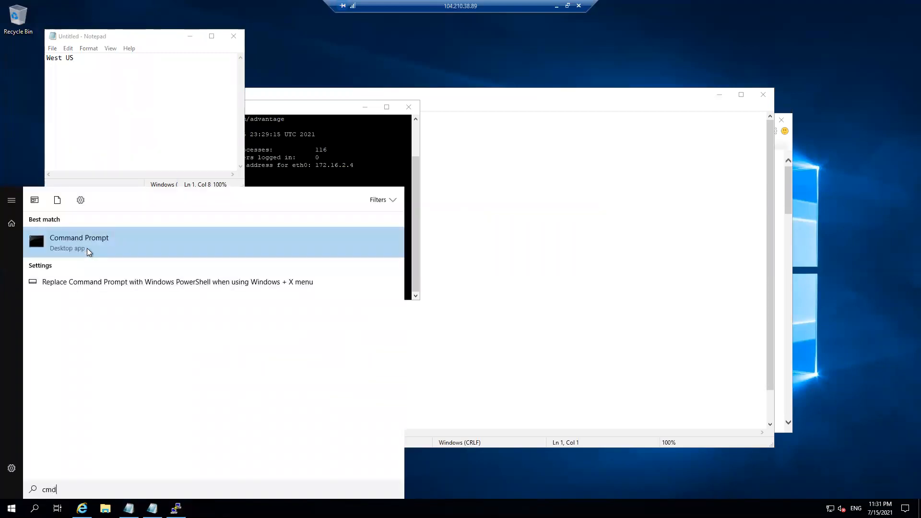
left_click(88, 255)
left_click_drag(190, 22, 408, 232)
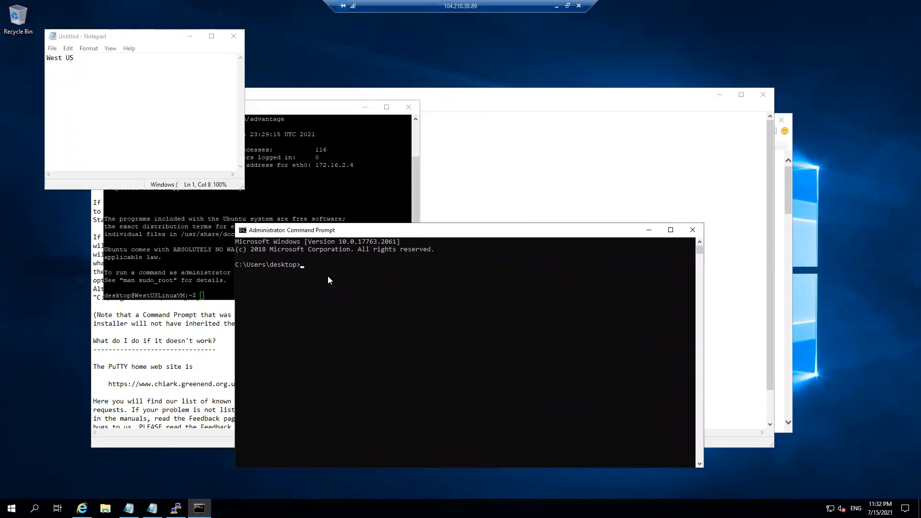
left_click(84, 85)
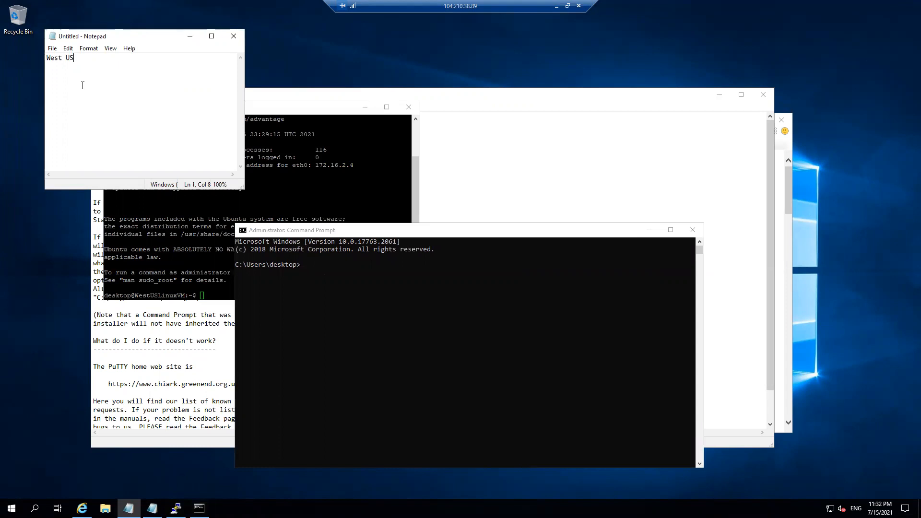
left_click(324, 274)
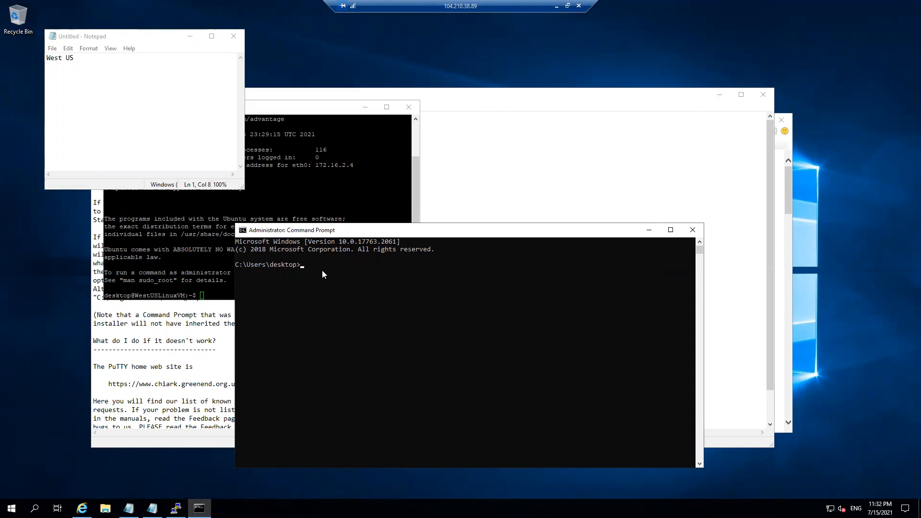
Ping 10.0.1.4 and then 10.0.2.4 from Command Prompt
type("ping 10.0")
type(".0.")
type("1.")
type("4")
key("Return")
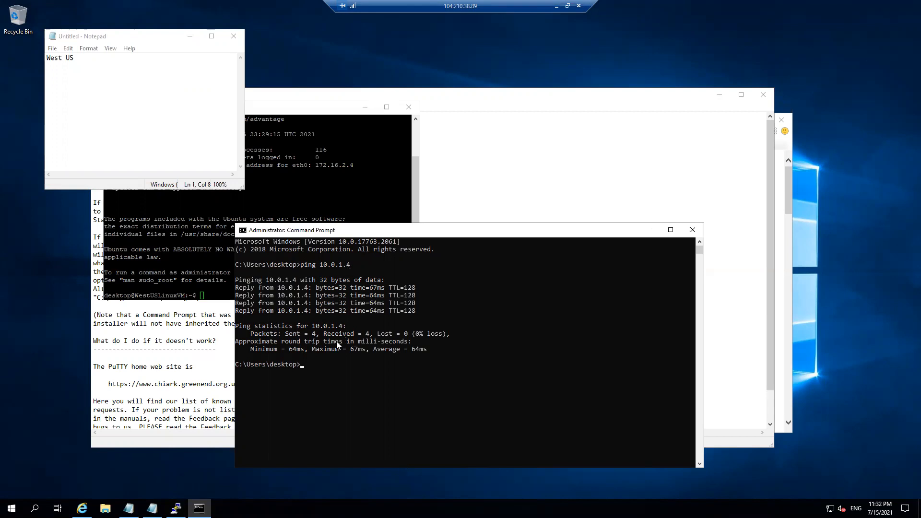
key("Up")
key("BackSpace")
type("2")
key("Return")
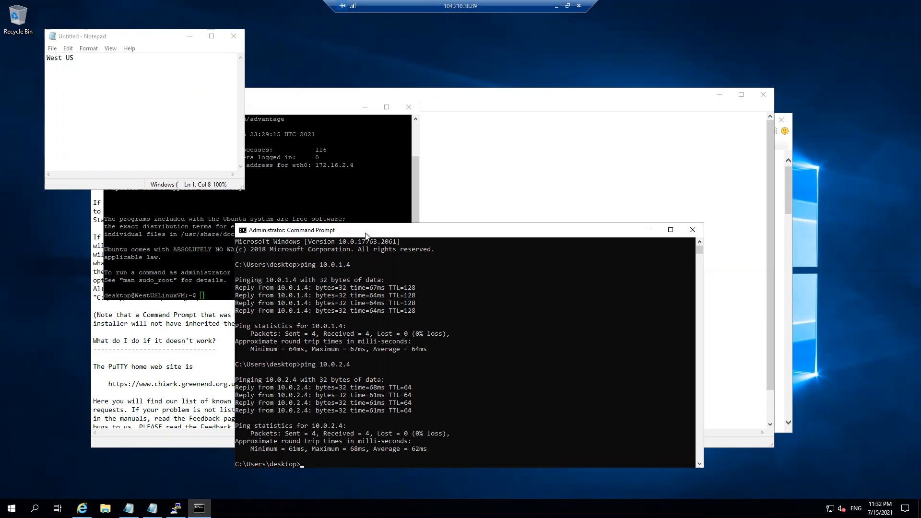
Close the README document and minimise the remote session to return to the portal
left_click_drag(364, 228, 558, 100)
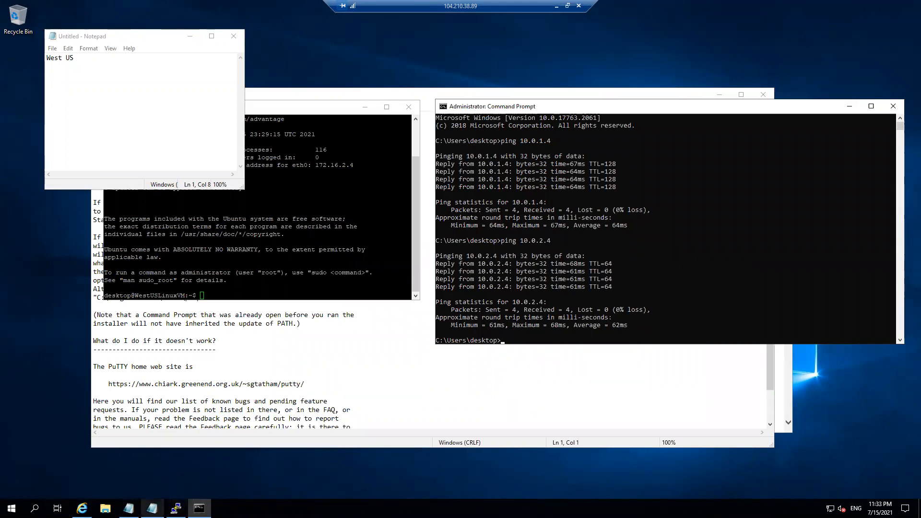
mouse_move(152, 507)
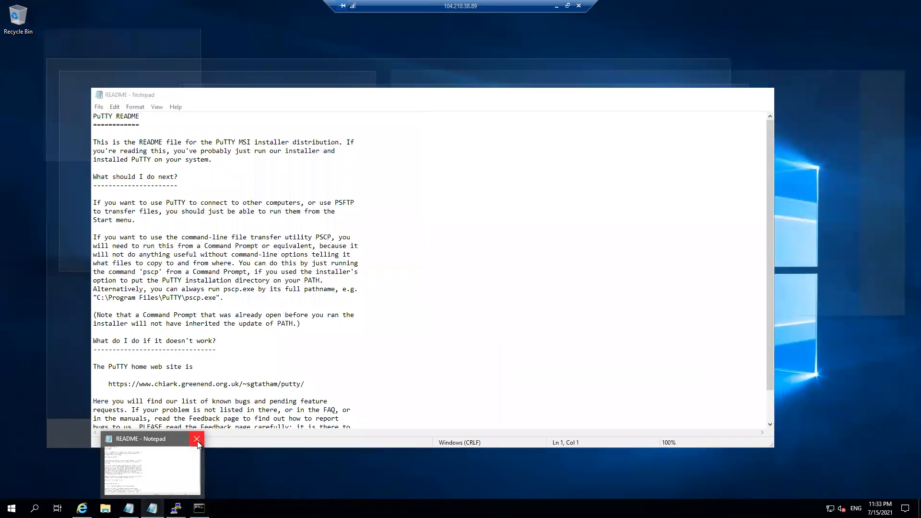
left_click(197, 438)
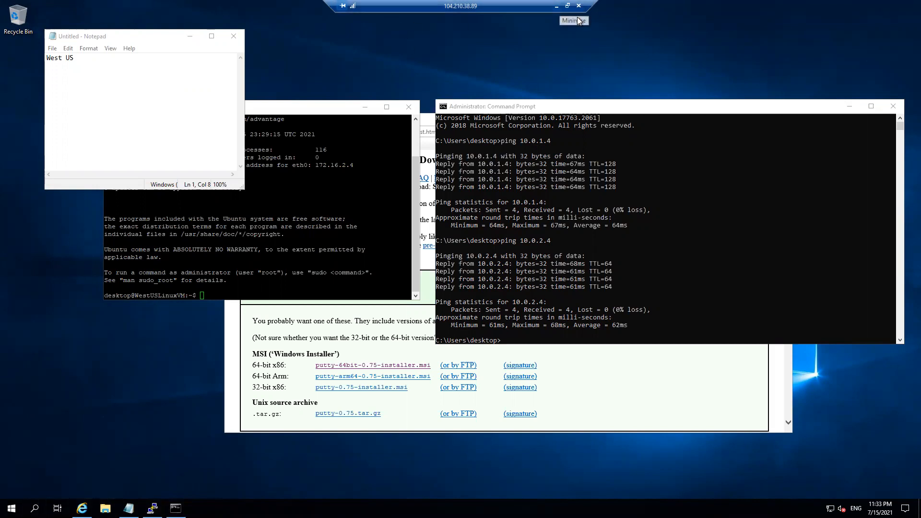
left_click(557, 6)
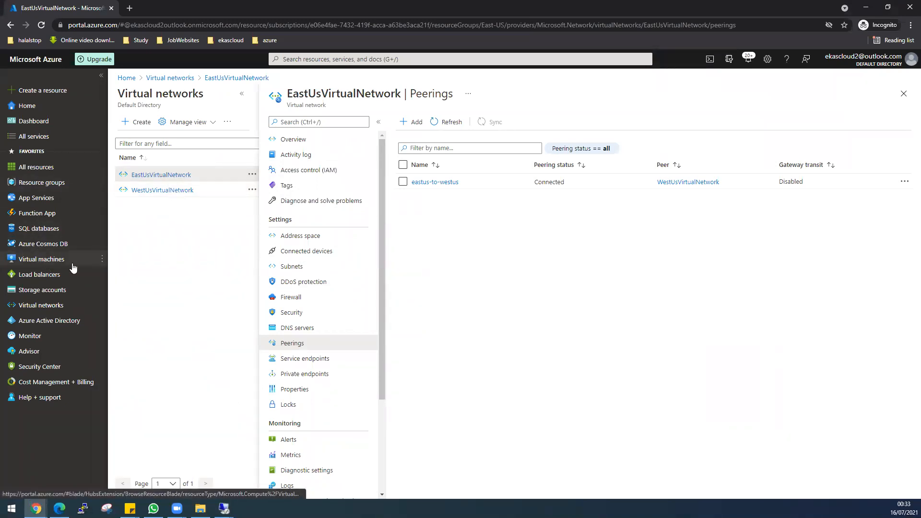
Check windowsVM's IP addresses in the portal, then return to the West US remote desktop
left_click(43, 259)
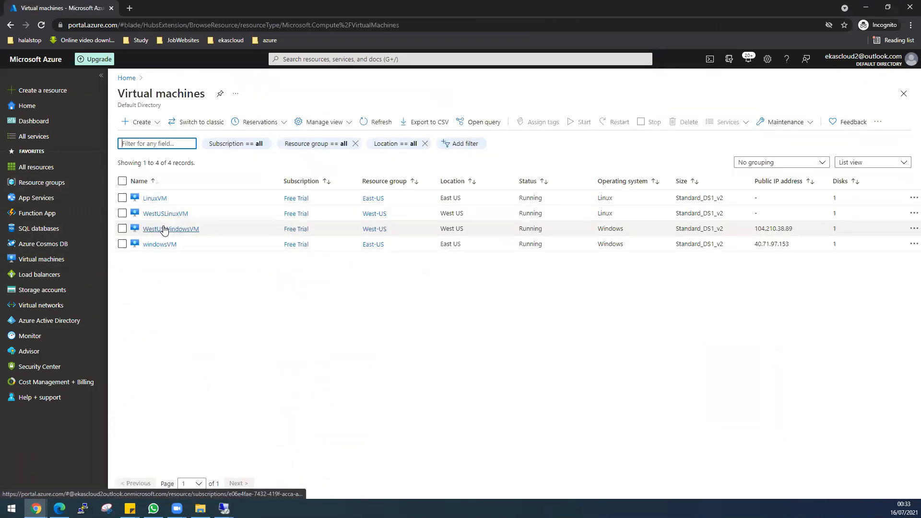
left_click(164, 244)
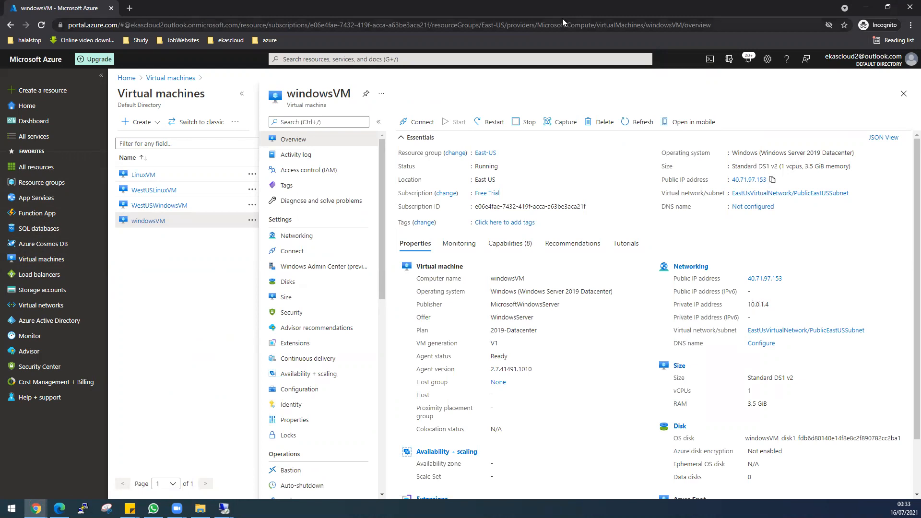
left_click(224, 507)
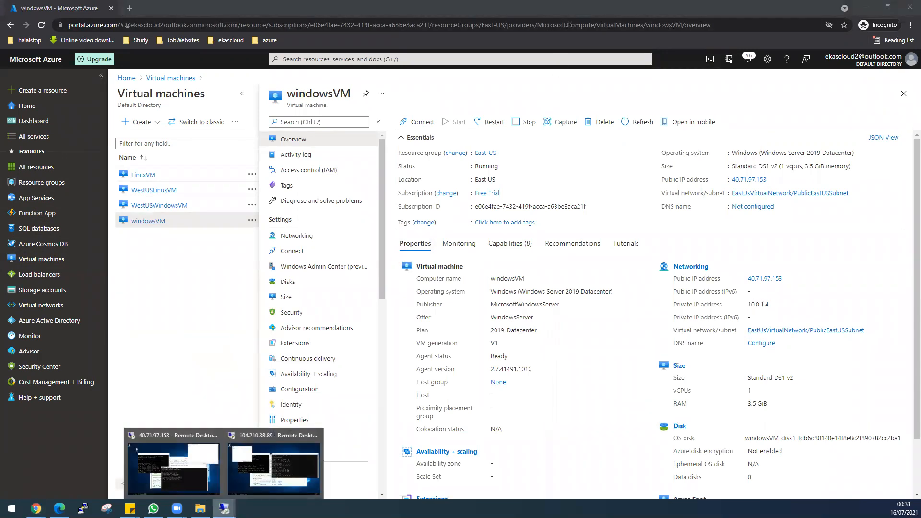
left_click(274, 464)
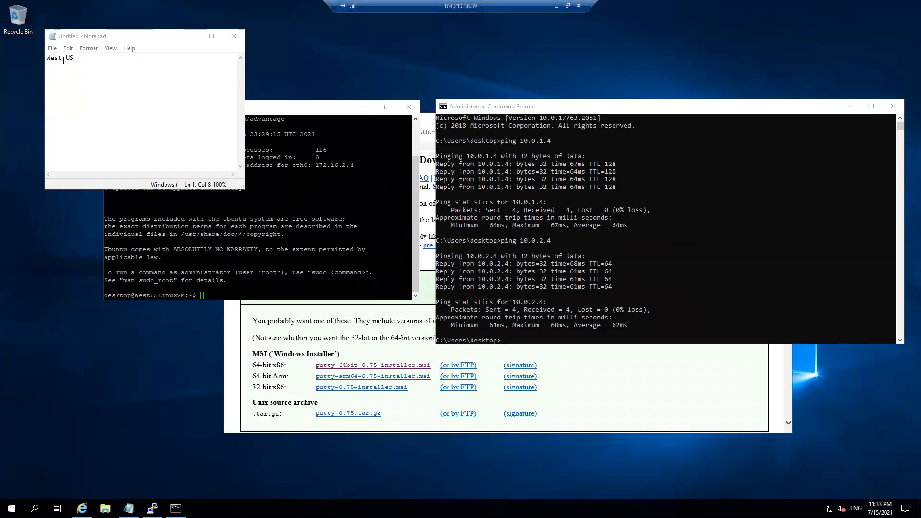
Ping the East US Windows VM's public IP 40.71.97.153 from Command Prompt
left_click(517, 345)
left_click(519, 342)
type("ping")
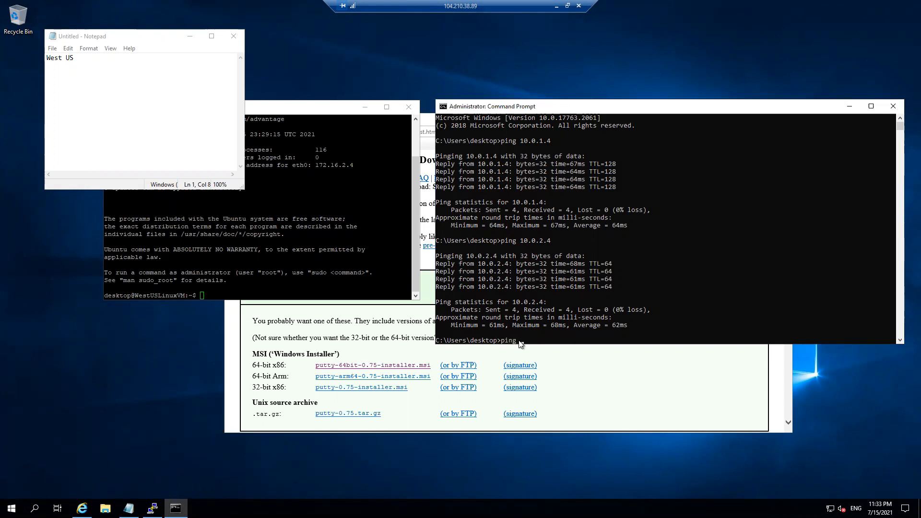
type("40.71.97.153")
key("Return")
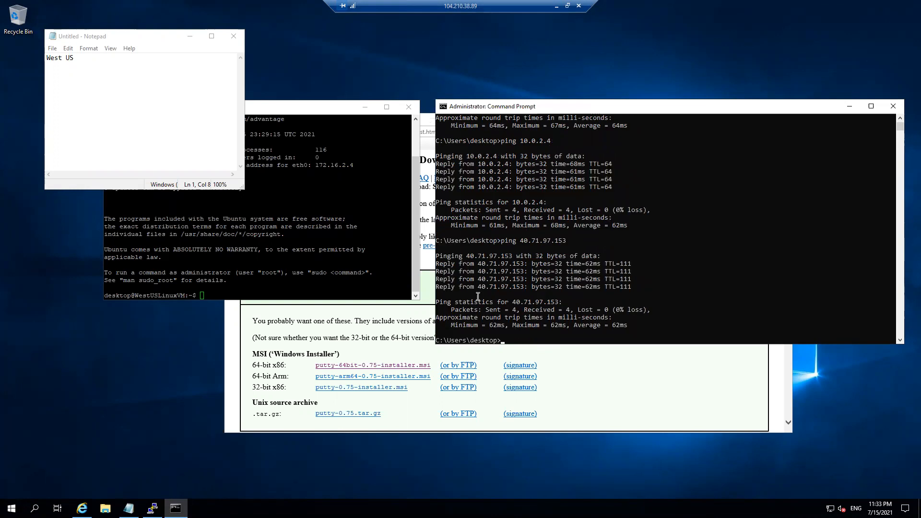
From the West US Linux VM terminal, ping 10.0.2.4 and then 10.0.1.4
left_click(233, 290)
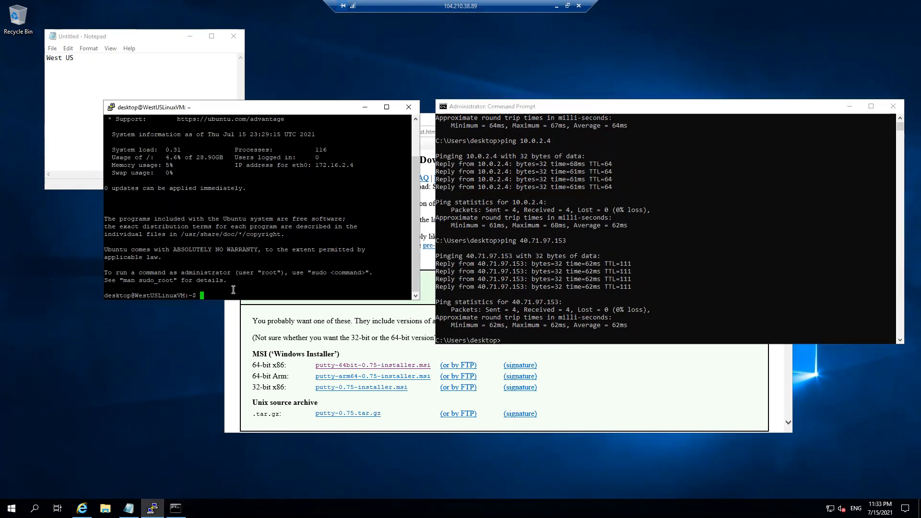
type("ping 10.0.2.4")
key("Return")
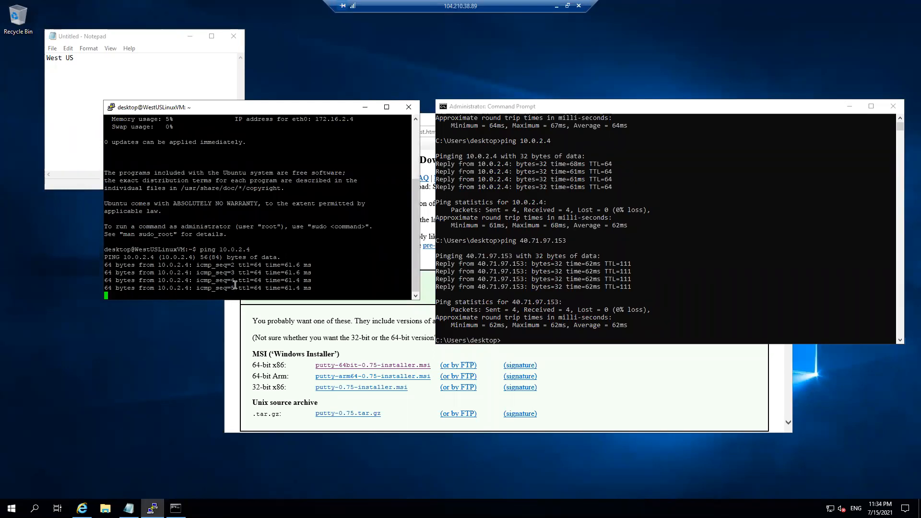
key("ctrl+z")
key("Up")
key("Left")
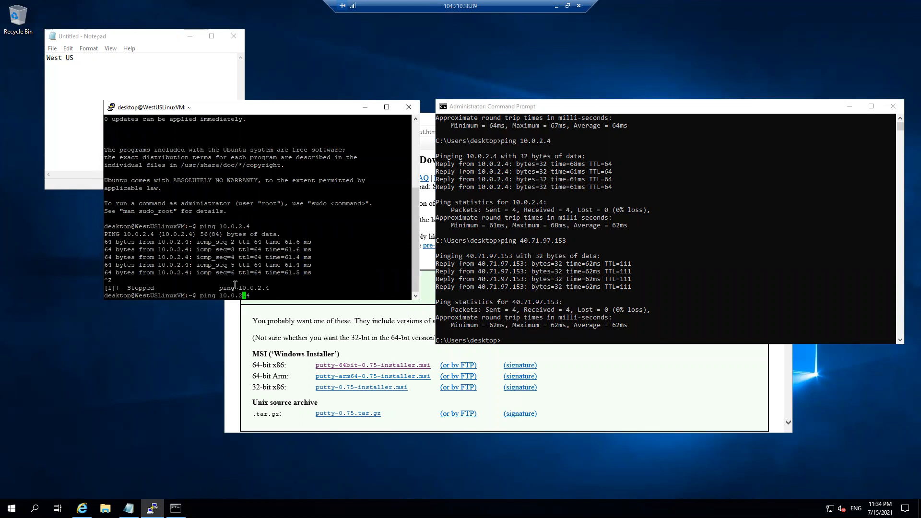
key("Return")
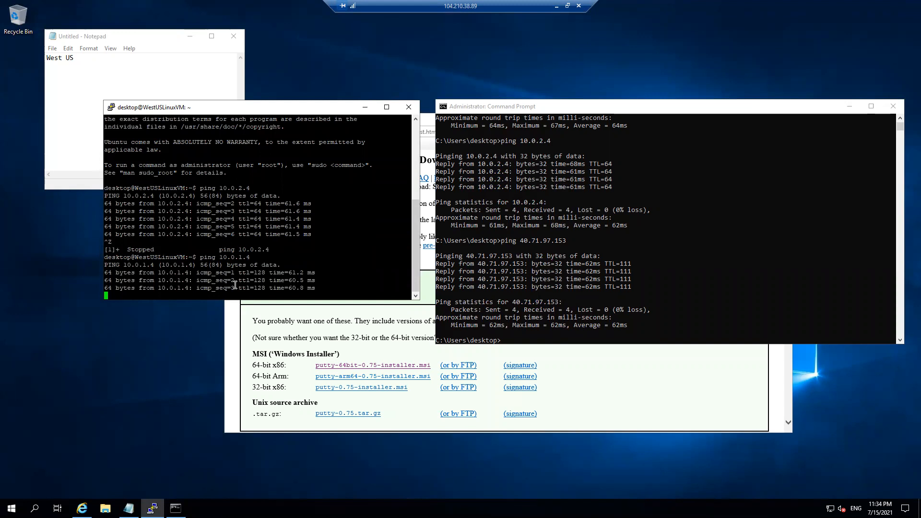
Ping 40.71.97.153 from the Linux VM, then minimize the remote session
key("ctrl+z")
key("Up")
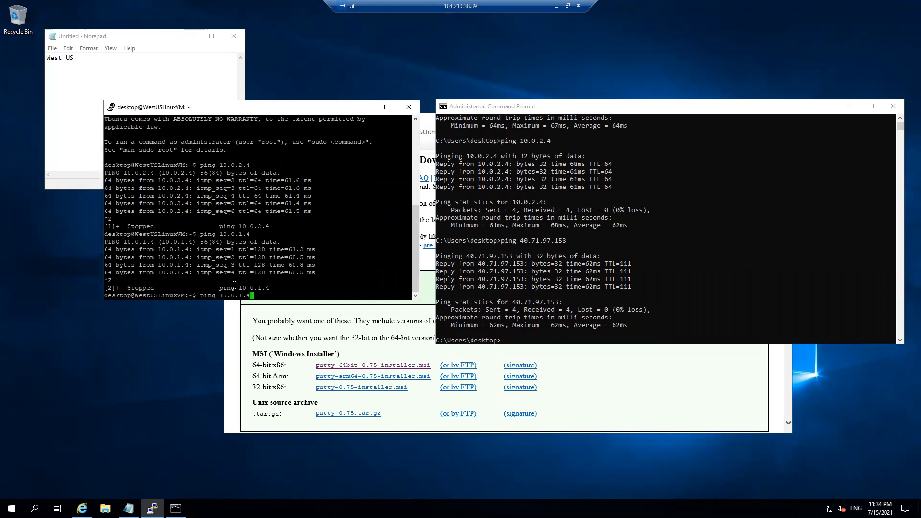
key("BackSpace")
key("BackSpace")
key("BackSpace")
key("BackSpace")
key("BackSpace")
key("BackSpace")
key("BackSpace")
key("BackSpace")
right_click(233, 286)
key("Return")
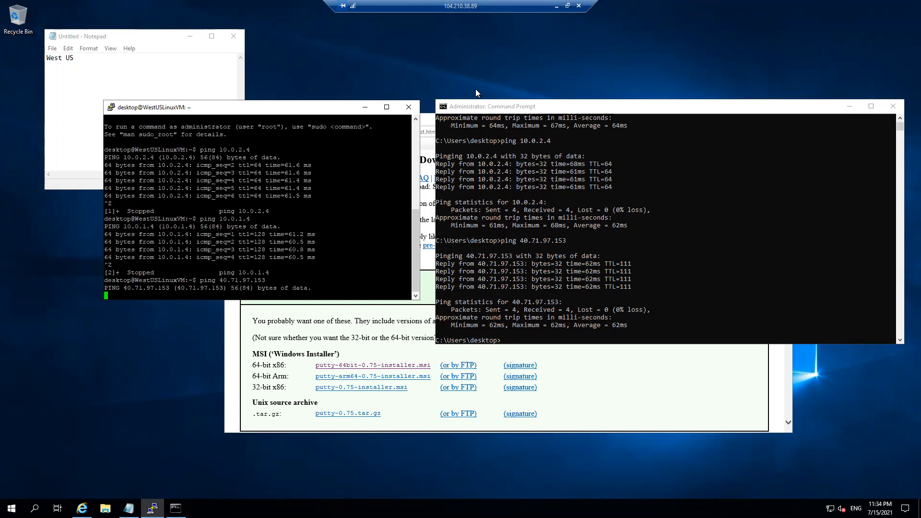
left_click(556, 6)
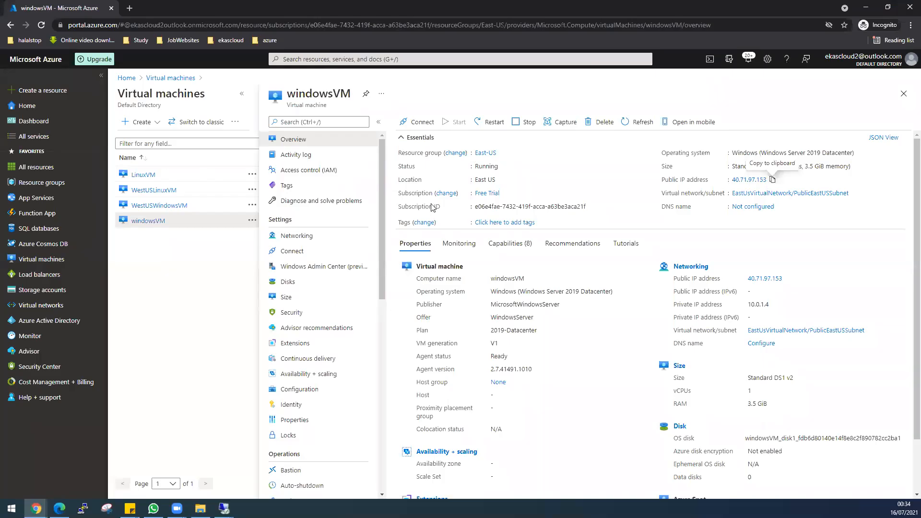
Back in the East US remote session, ping 172.16.2.4 from Command Prompt
mouse_move(224, 507)
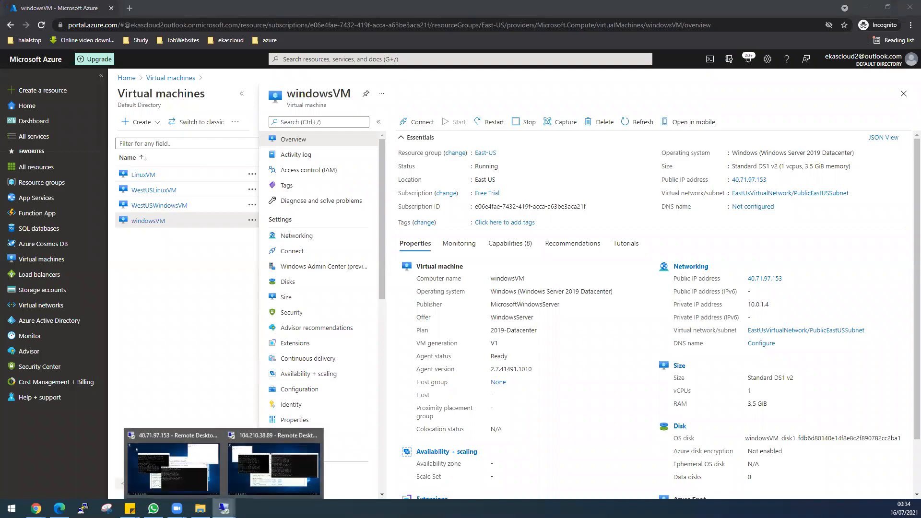
left_click(172, 471)
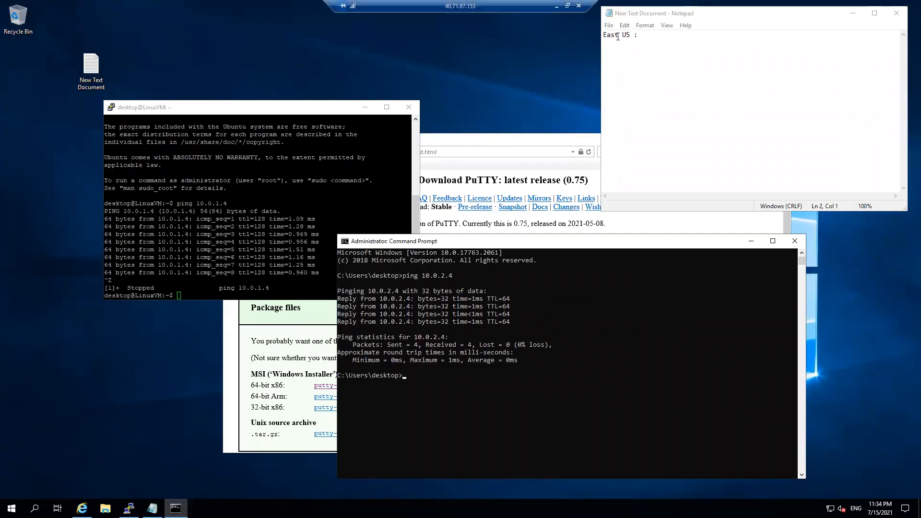
left_click(424, 379)
type("ping 172.16.2.")
type("4")
key("Return")
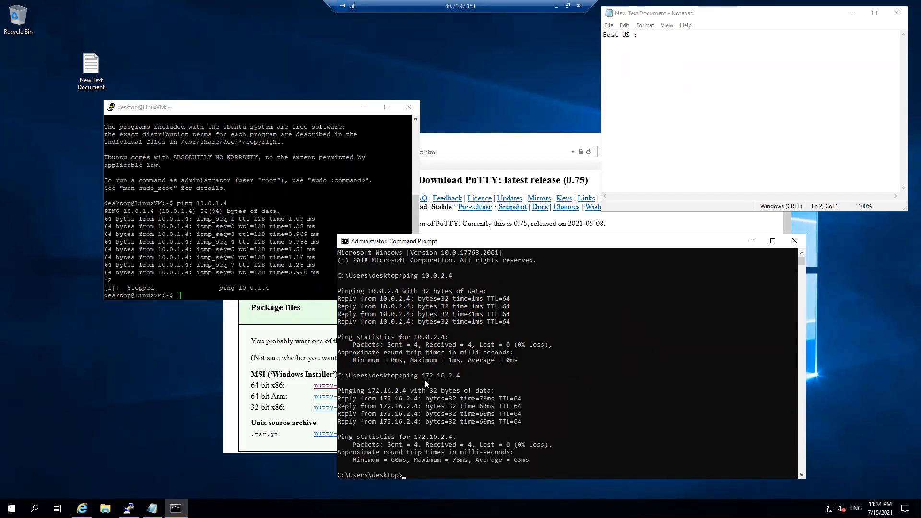
Ping 172.16.1.4 as well, then minimize the remote session
left_click_drag(442, 244, 424, 127)
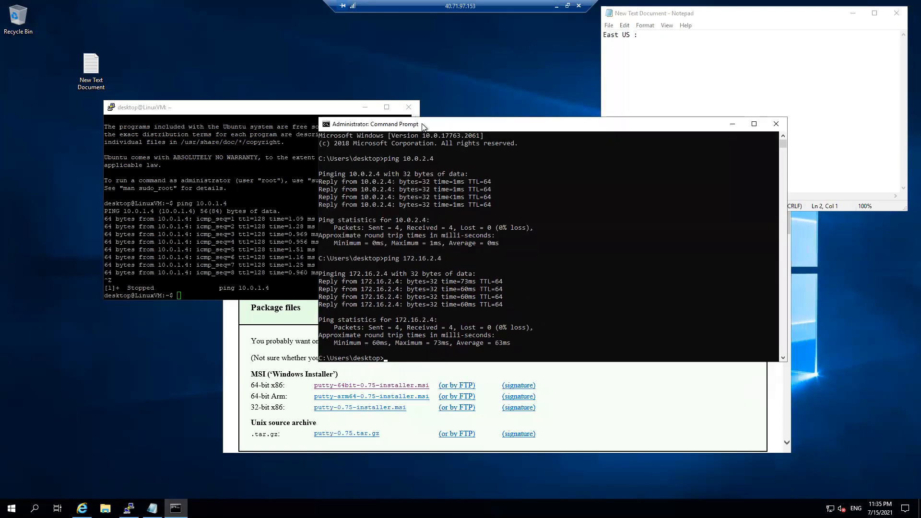
type("ping 1")
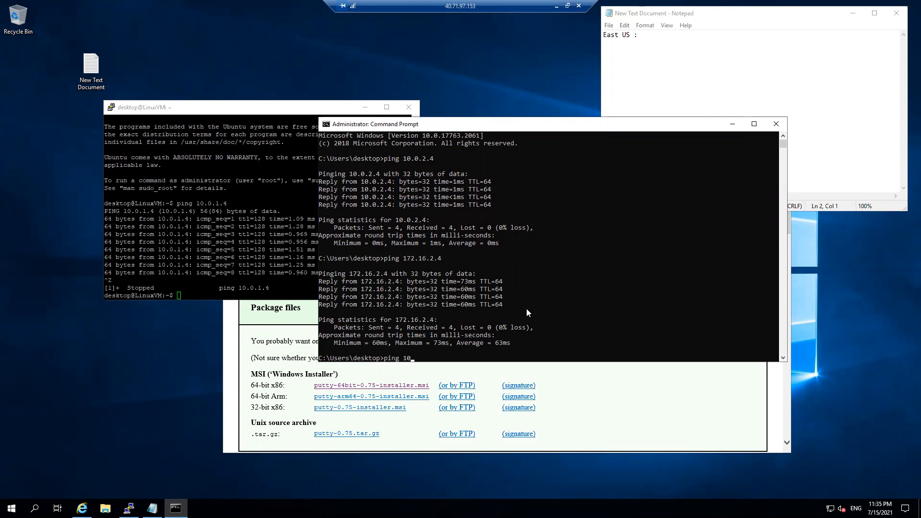
type("72.16.1.4")
key("Return")
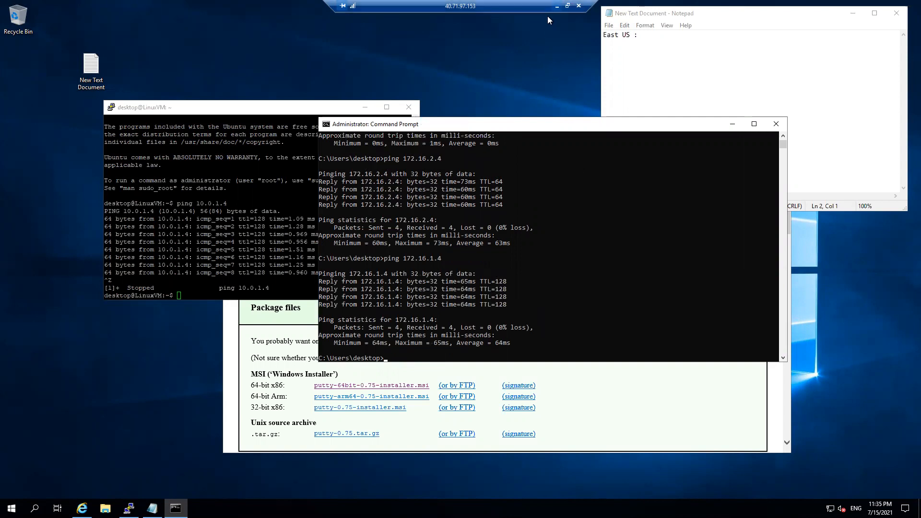
left_click(556, 6)
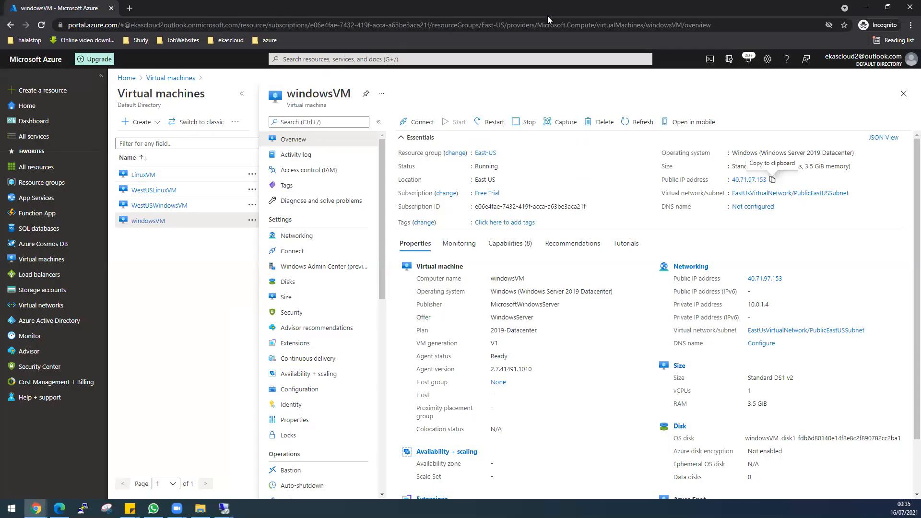
Copy WestUSWindowsVM's public IP 104.210.38.89, then return to the East US remote session
left_click(162, 208)
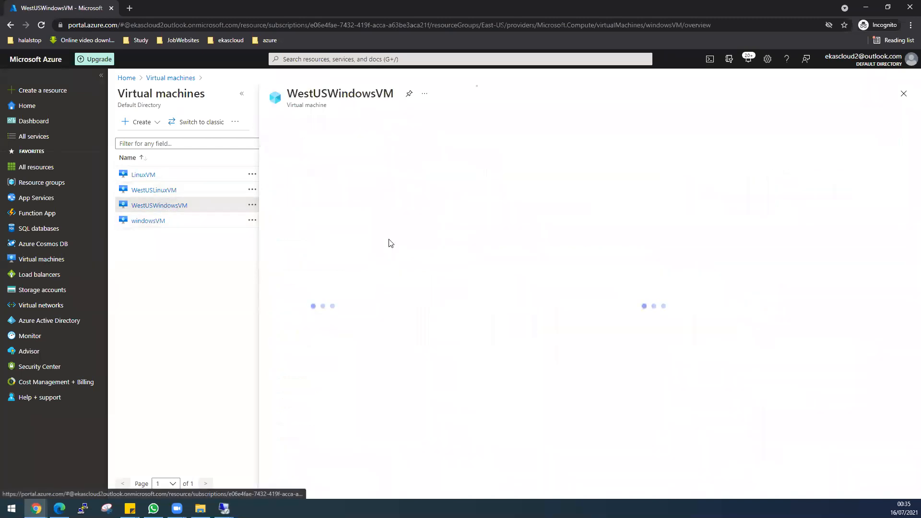
left_click(776, 180)
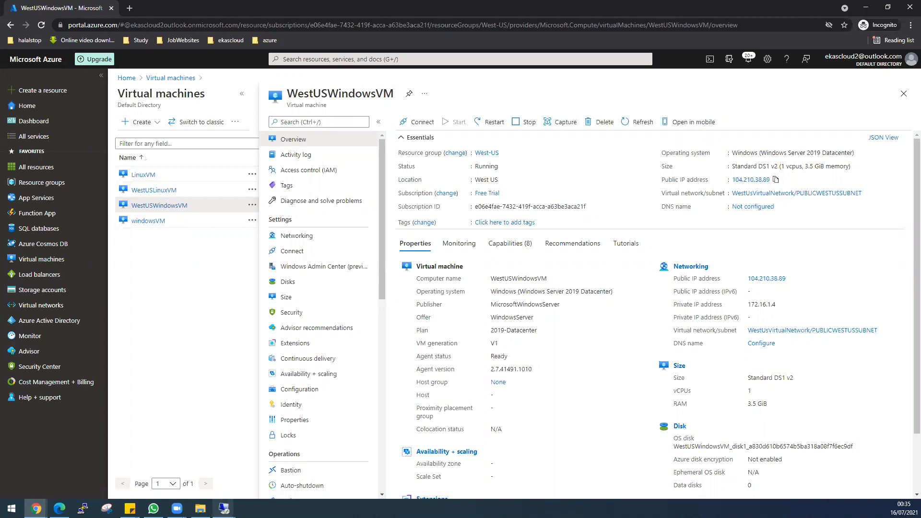
mouse_move(224, 508)
left_click(235, 469)
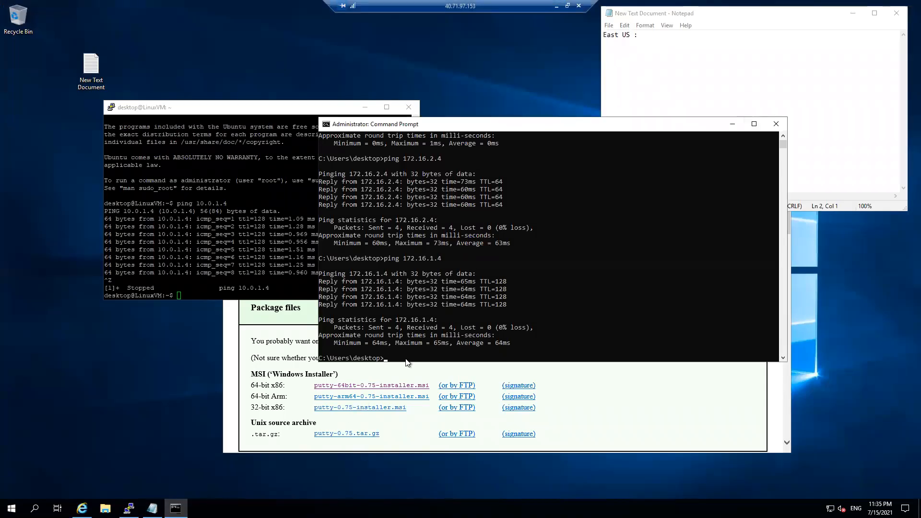
Ping 104.210.38.89 from the East US Windows VM's Command Prompt
type("ping")
key("ctrl+v")
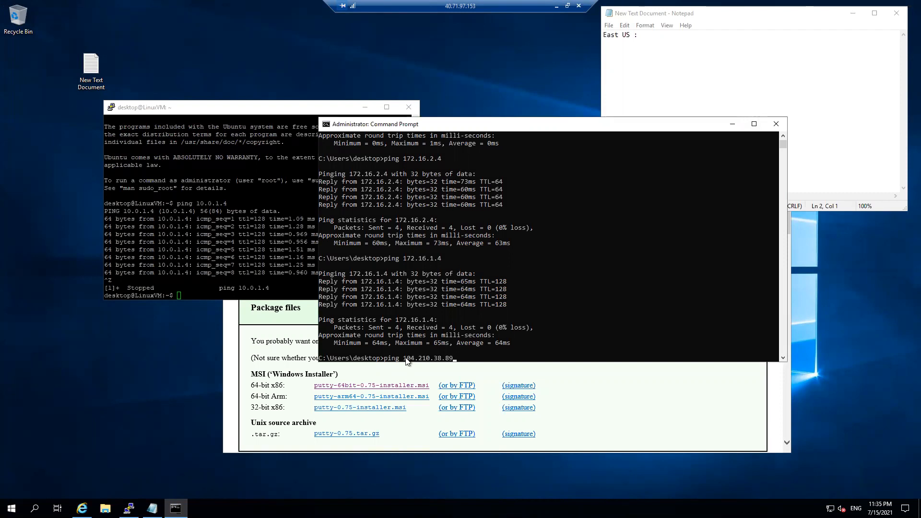
key("Return")
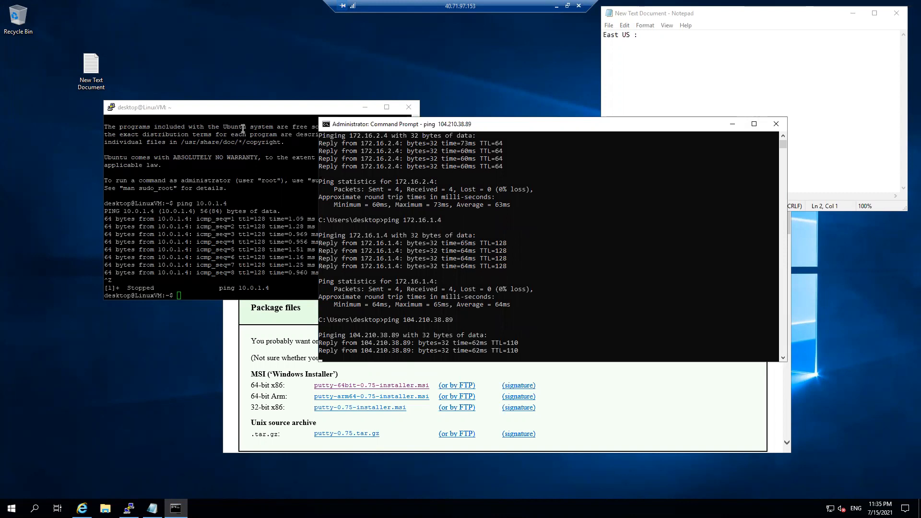
left_click_drag(398, 127, 513, 108)
left_click(514, 209)
scroll(531, 269, "up", 1)
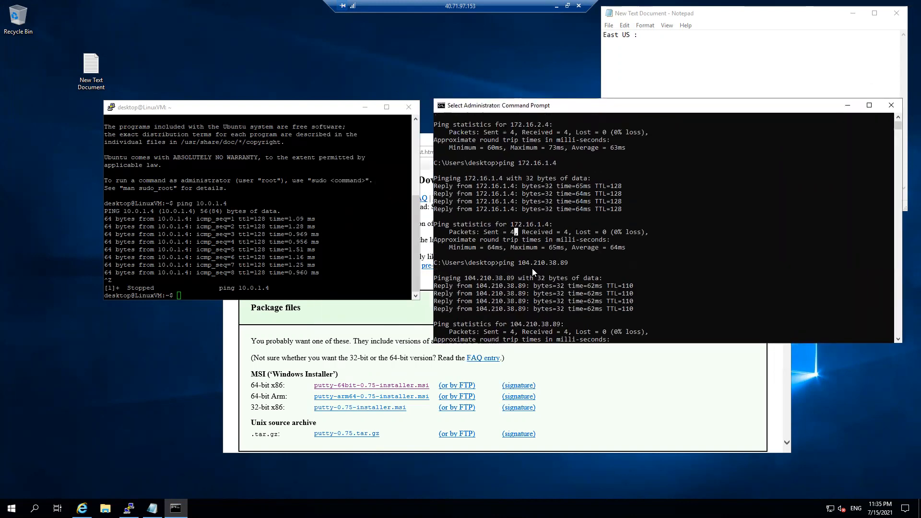
From the Linux VM terminal, ping 172.16.2.4 and then 172.16.1.4
left_click(239, 293)
type("ping 1")
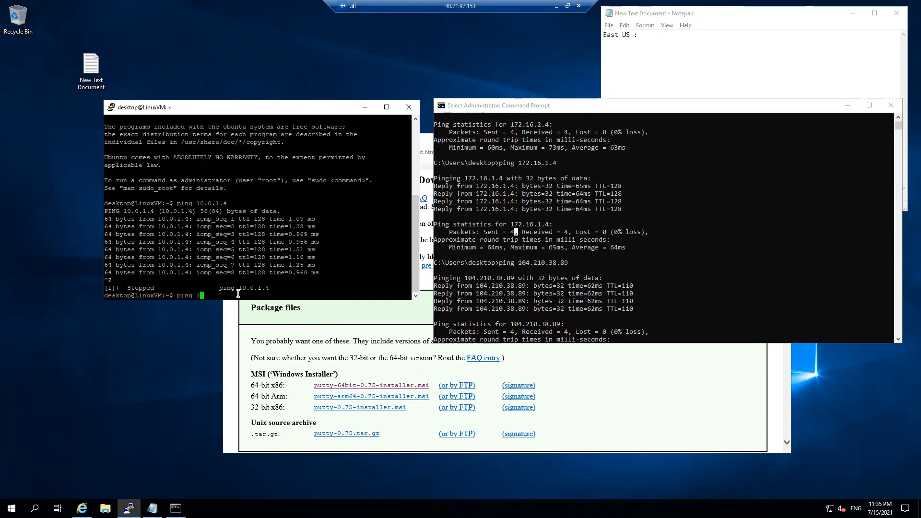
type("72.16.2.4")
key("Return")
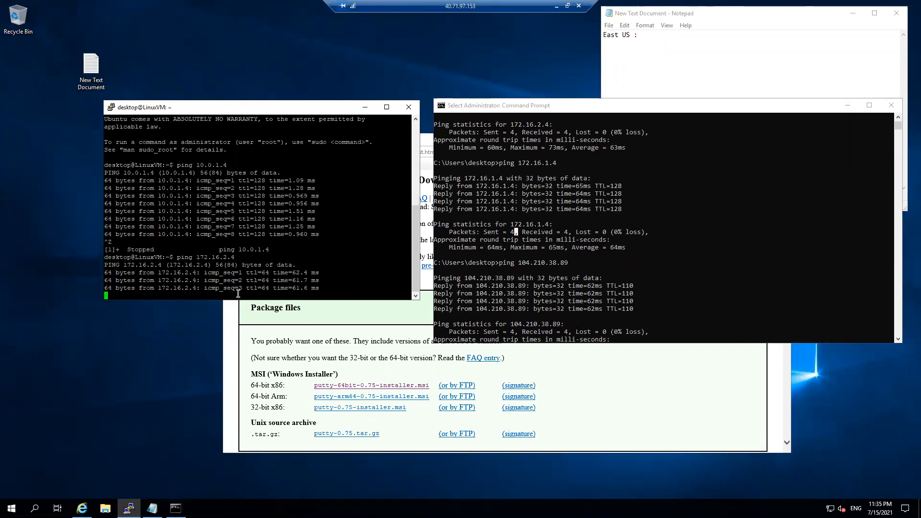
key("ctrl+z")
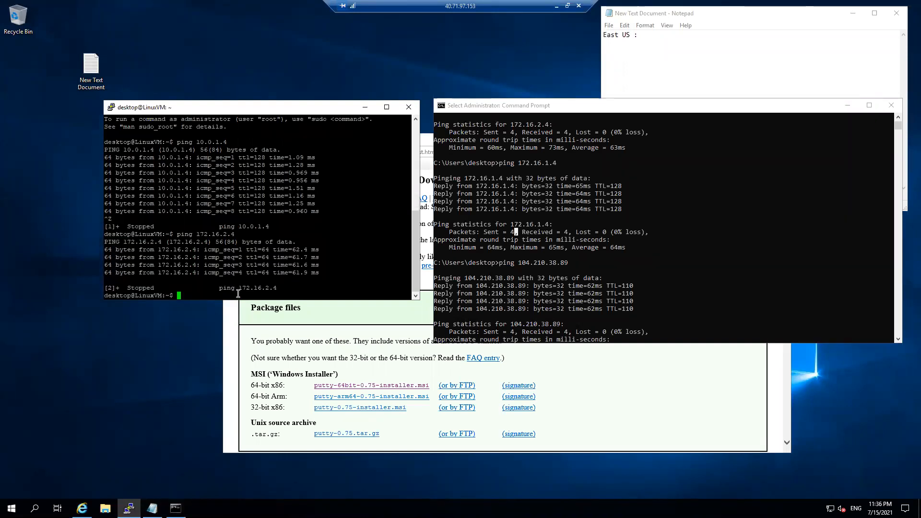
key("Up")
key("Left")
key("Left")
key("BackSpace")
type("1")
key("Return")
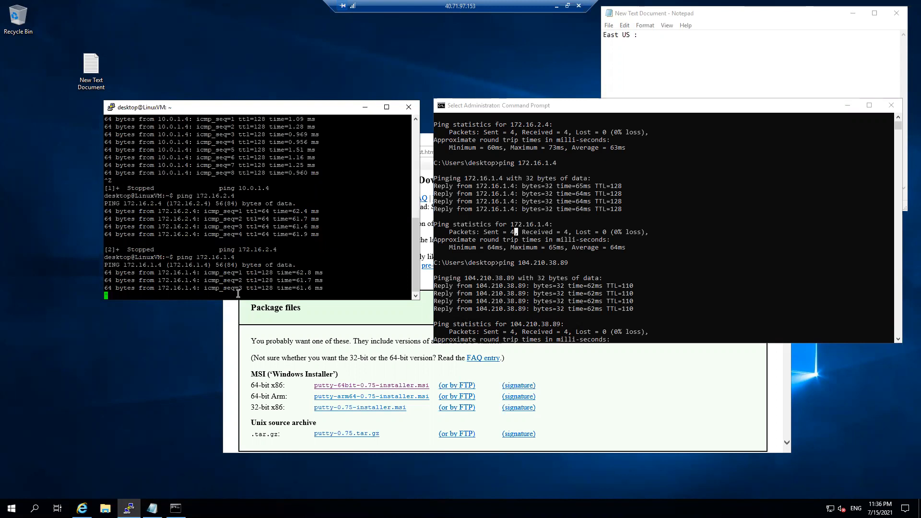
key("ctrl+z")
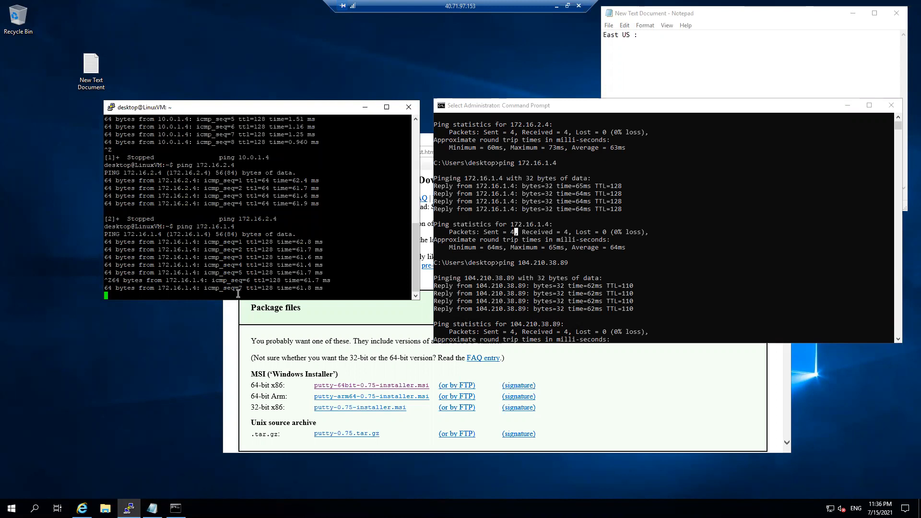
key("ctrl+z")
Ping 104.210.38.89 from the Linux VM, then minimize the East US remote session
type("oing")
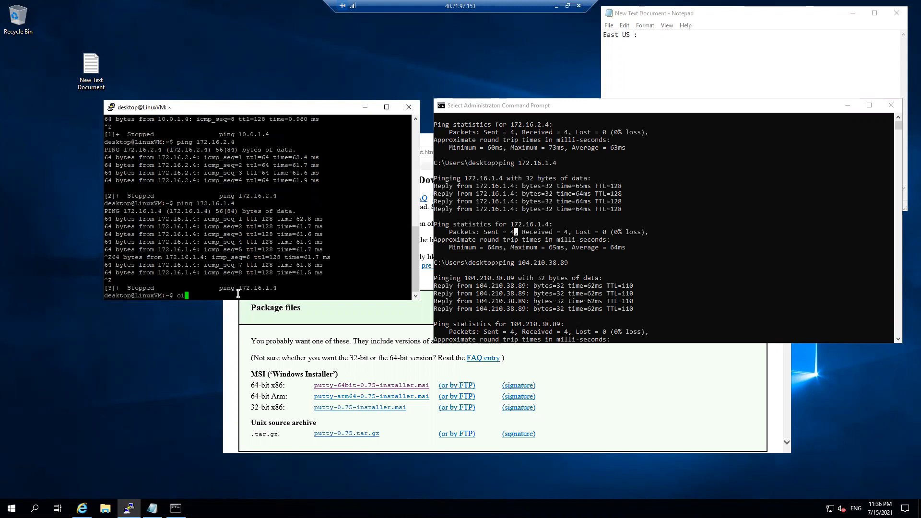
key("BackSpace")
key("BackSpace")
key("BackSpace")
key("BackSpace")
key("BackSpace")
type("ping")
right_click(237, 294)
key("Return")
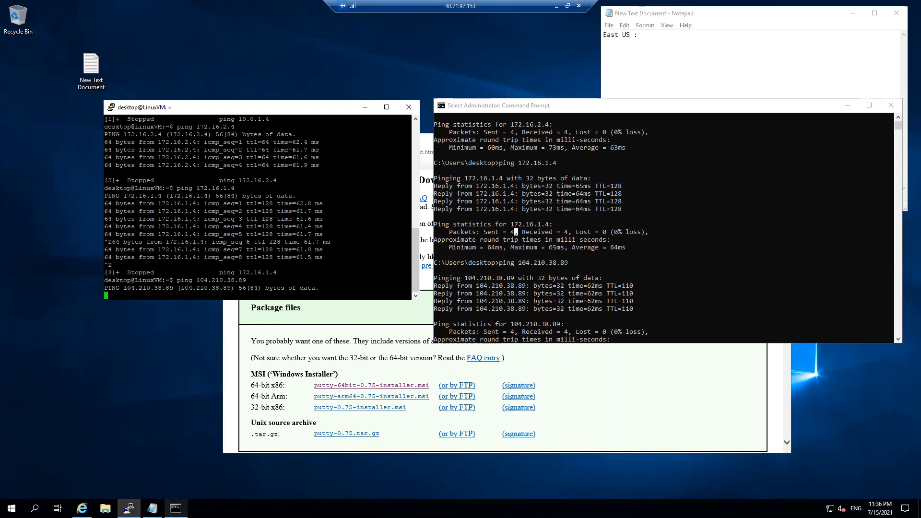
left_click(175, 508)
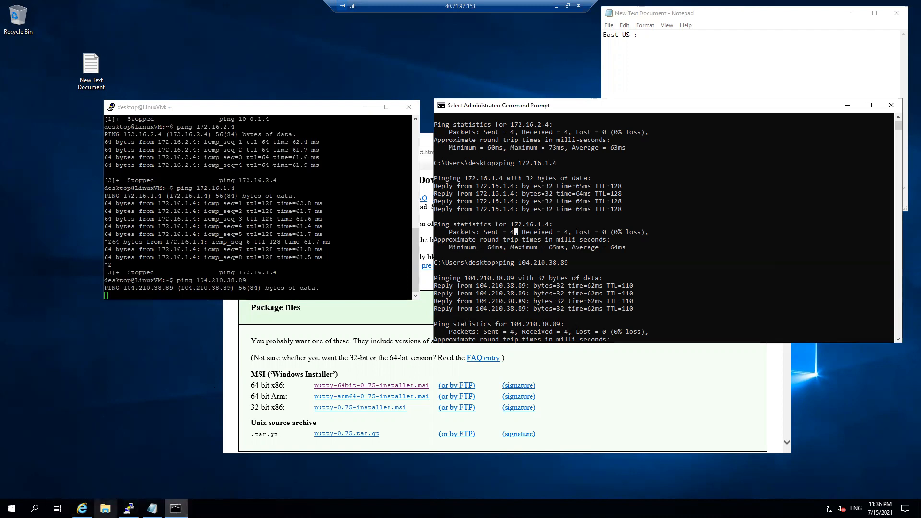
left_click(556, 6)
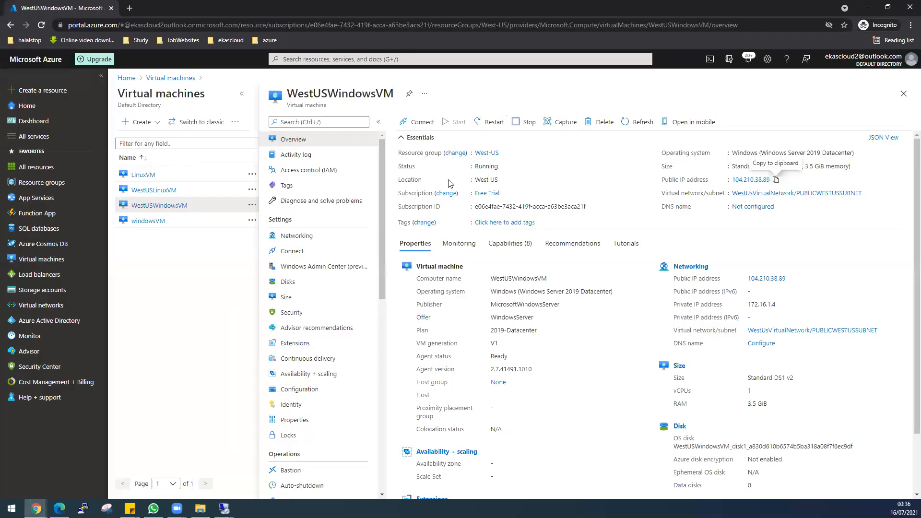
Restore the West US remote session (104.210.38.89) from the taskbar preview
mouse_move(224, 507)
left_click(295, 479)
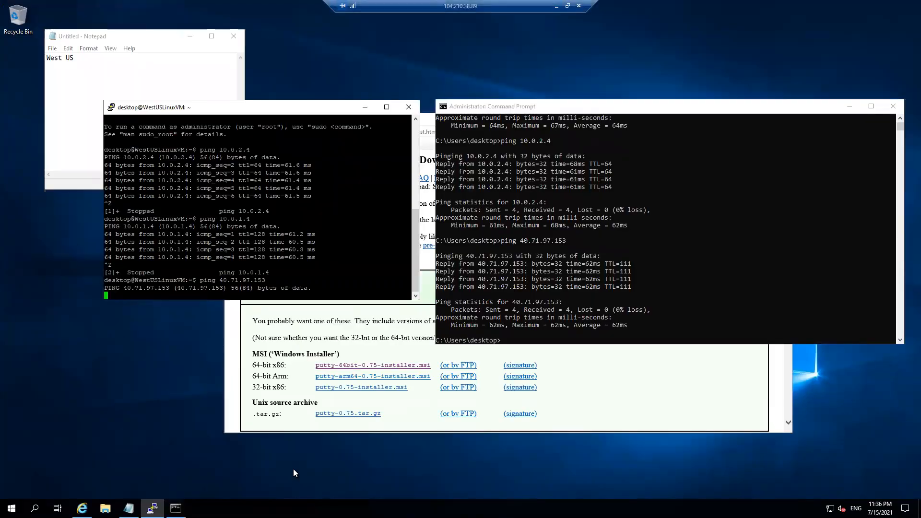